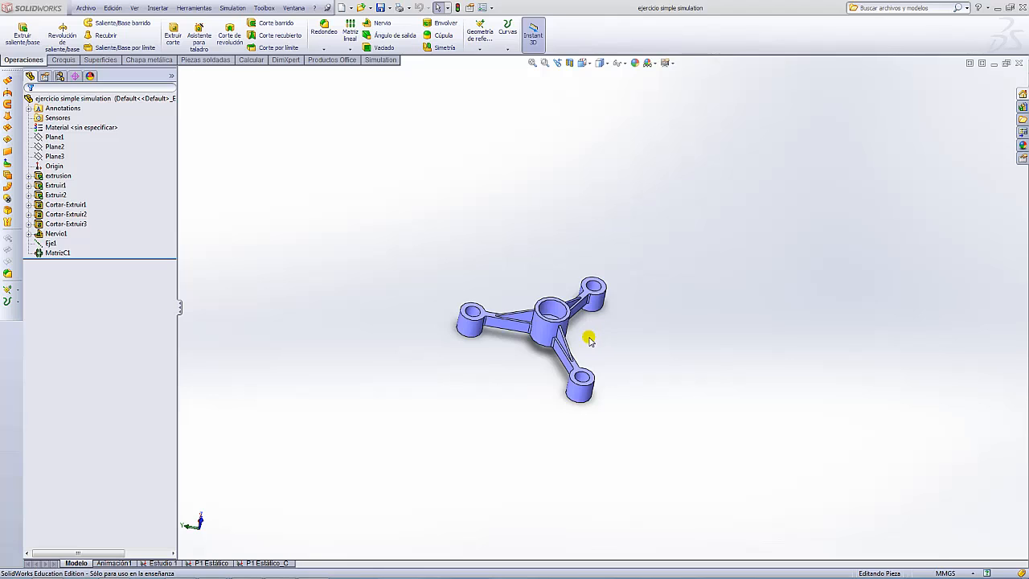
- Orbit and zoom around the hub part to inspect its ribs from several angles
scroll(605, 335, up, 3)
scroll(606, 331, down, 5)
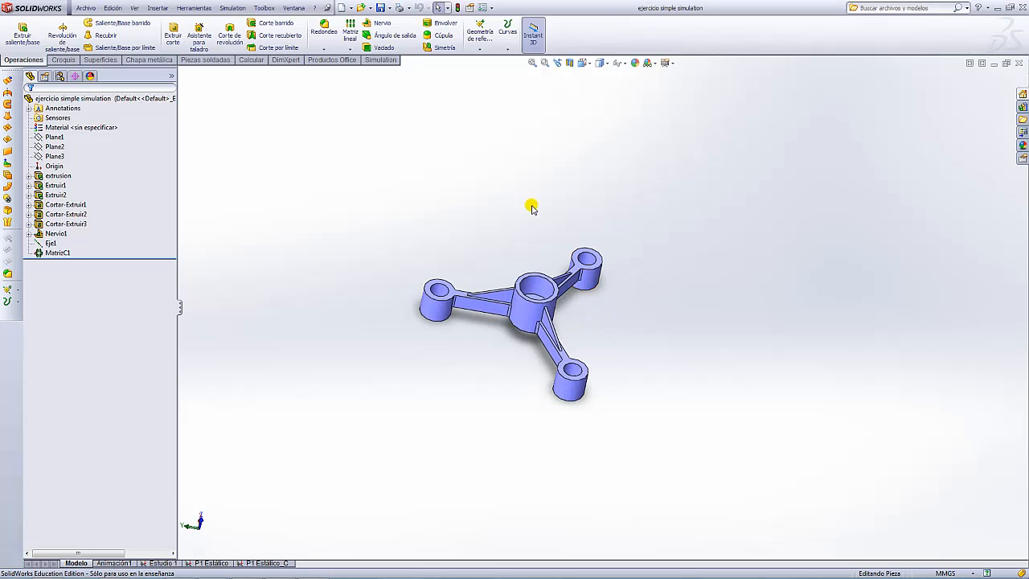
middle_drag(562, 230, 548, 213)
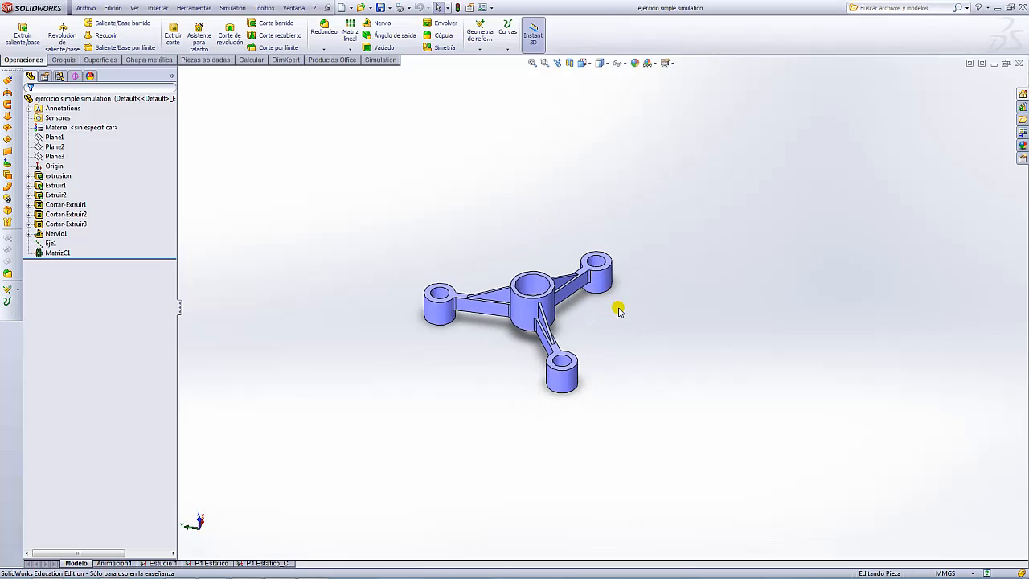
scroll(619, 311, up, 3)
scroll(638, 338, down, 2)
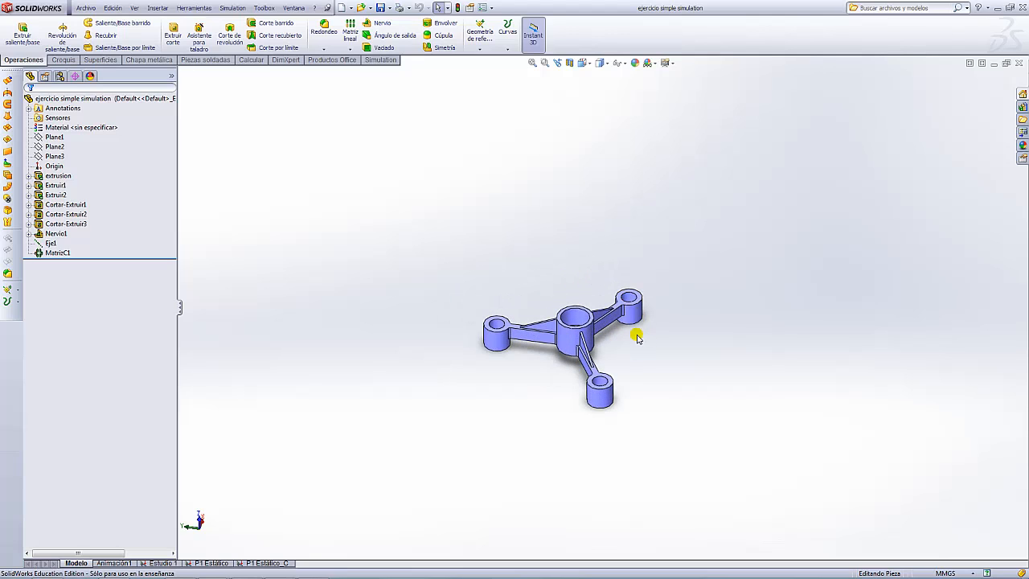
middle_drag(638, 346, 566, 245)
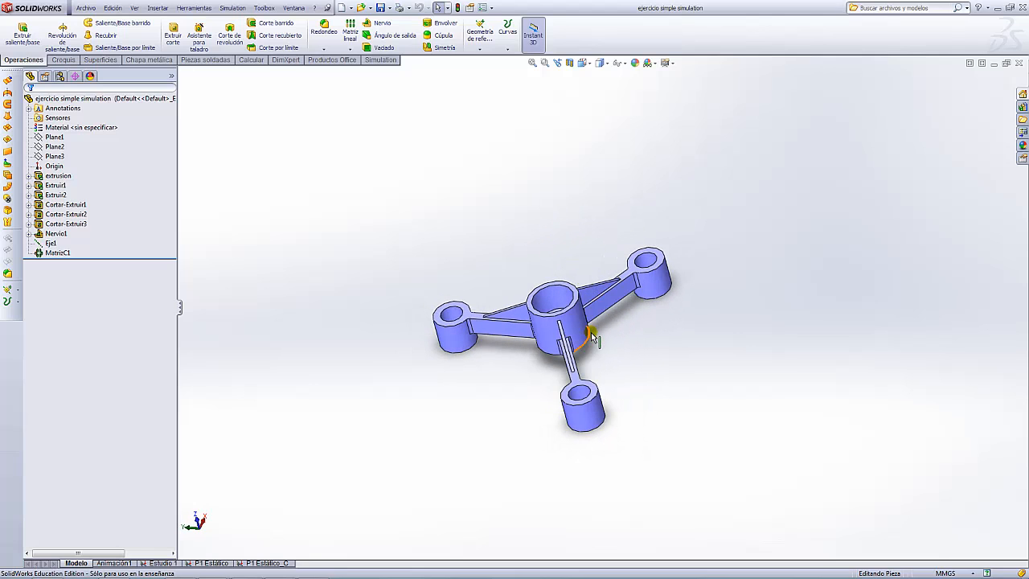
middle_drag(602, 322, 622, 305)
scroll(622, 305, up, 3)
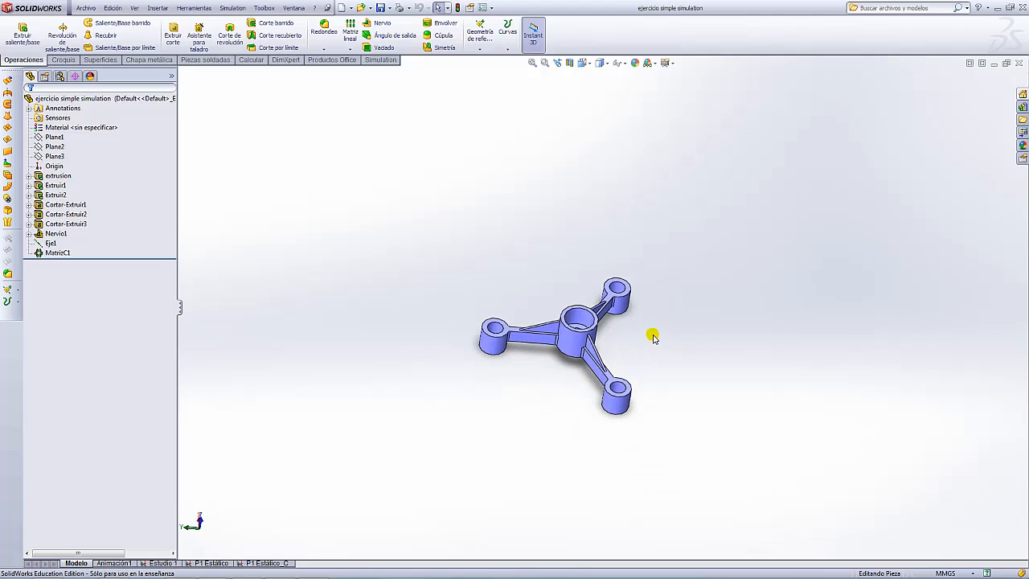
middle_drag(653, 337, 599, 304)
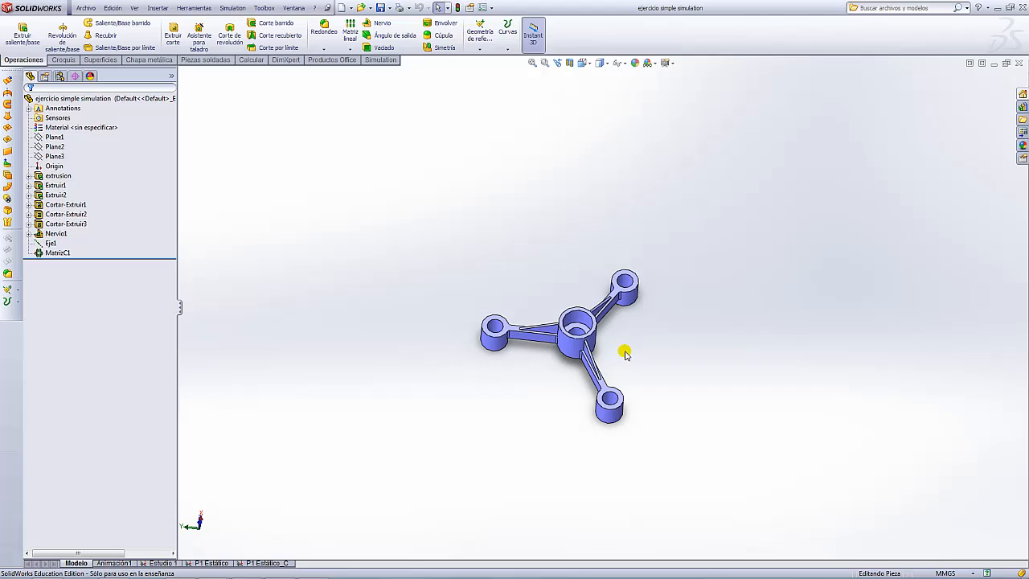
middle_drag(626, 354, 636, 327)
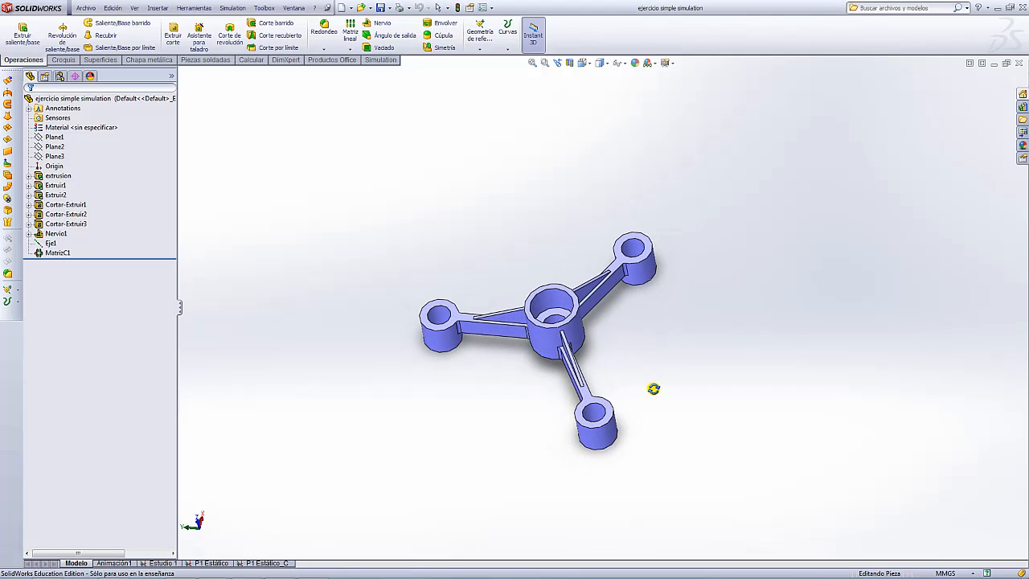
middle_drag(654, 388, 581, 306)
middle_drag(570, 248, 579, 305)
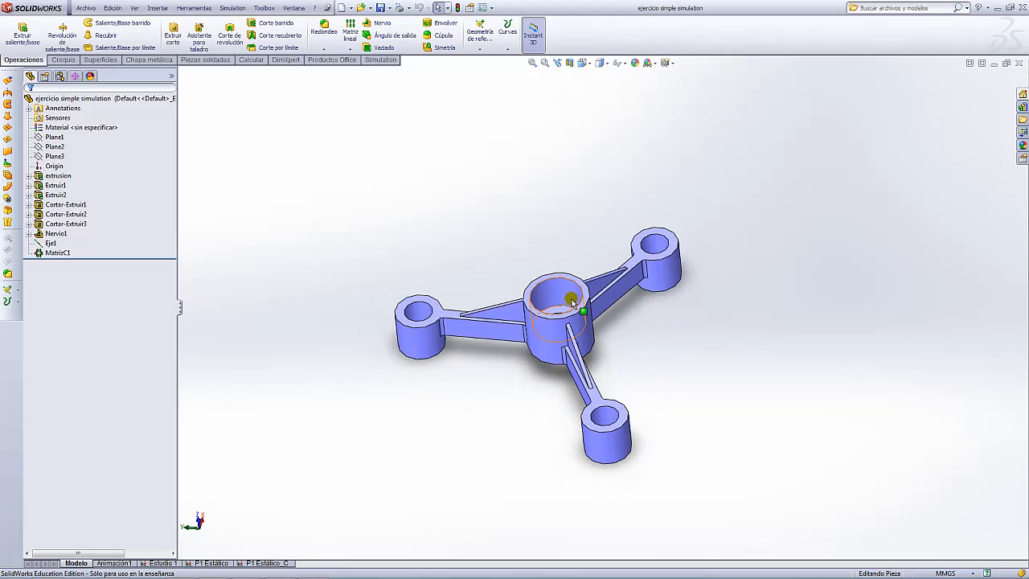
scroll(577, 304, down, 5)
scroll(616, 305, up, 5)
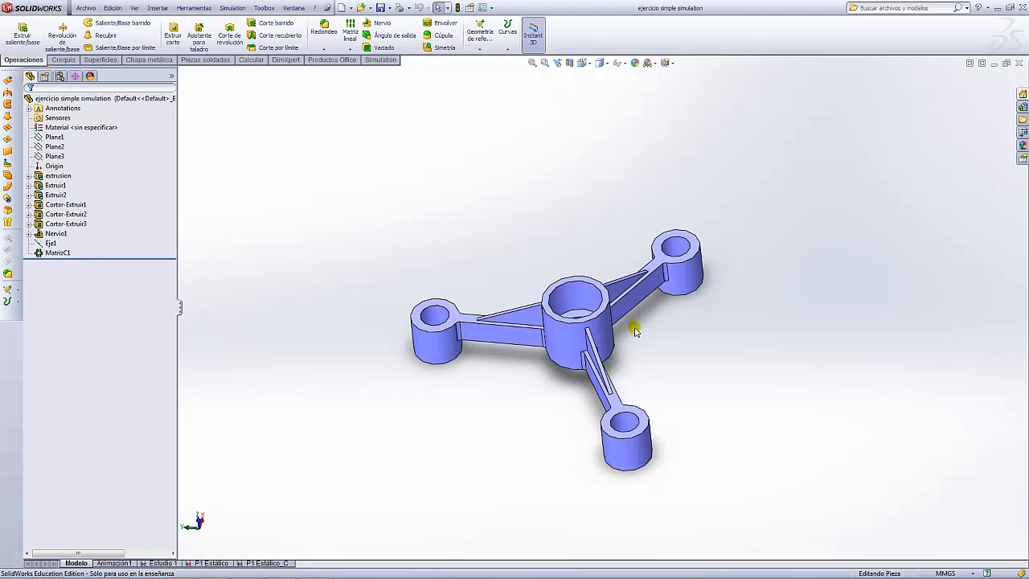
scroll(593, 246, down, 3)
scroll(582, 239, up, 3)
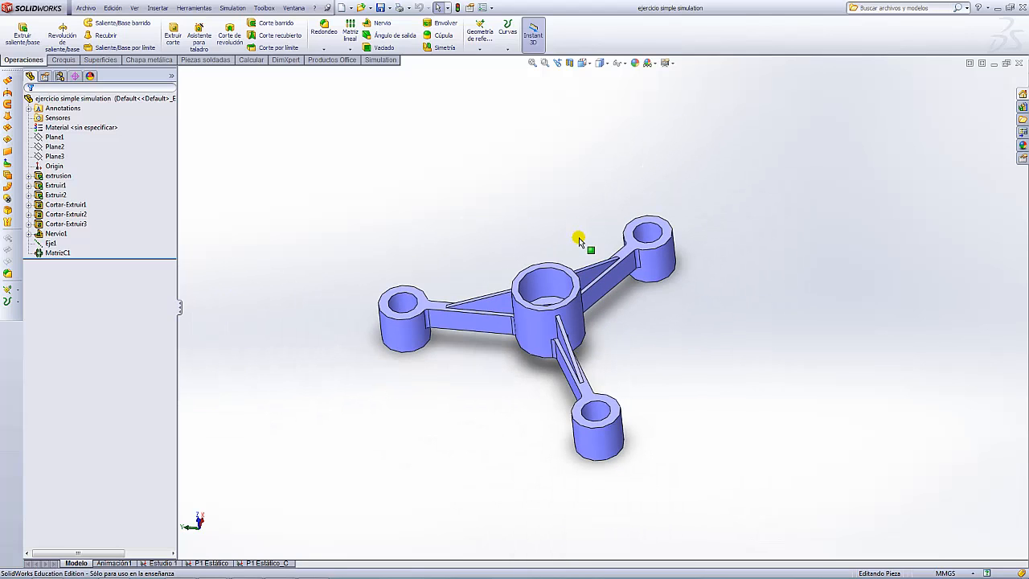
middle_drag(555, 257, 554, 232)
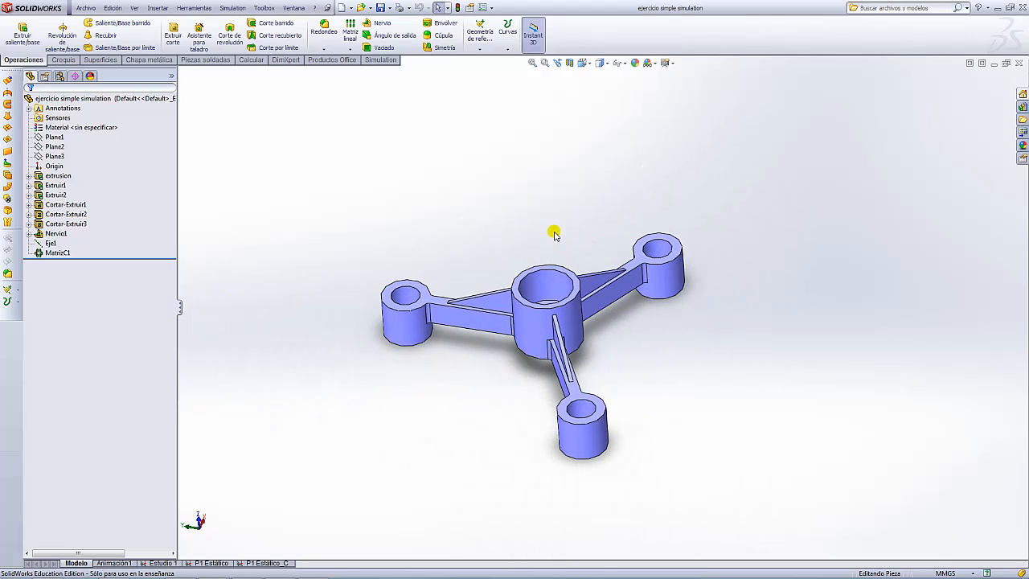
scroll(626, 346, down, 3)
scroll(625, 345, up, 4)
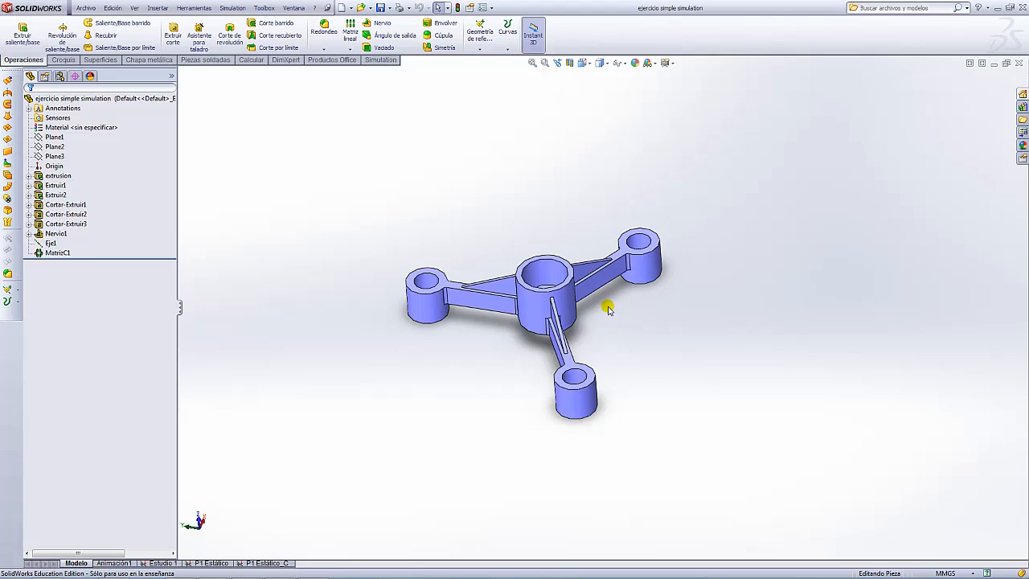
scroll(608, 298, down, 2)
scroll(519, 201, up, 2)
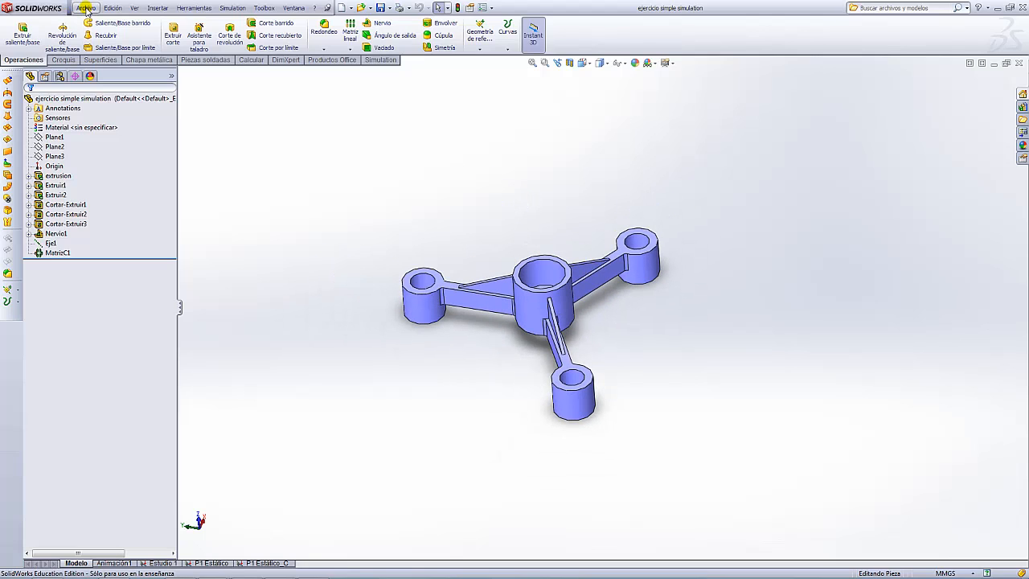
- Dismiss the File menu unused and orbit the hub to an oblique top view
click(85, 8)
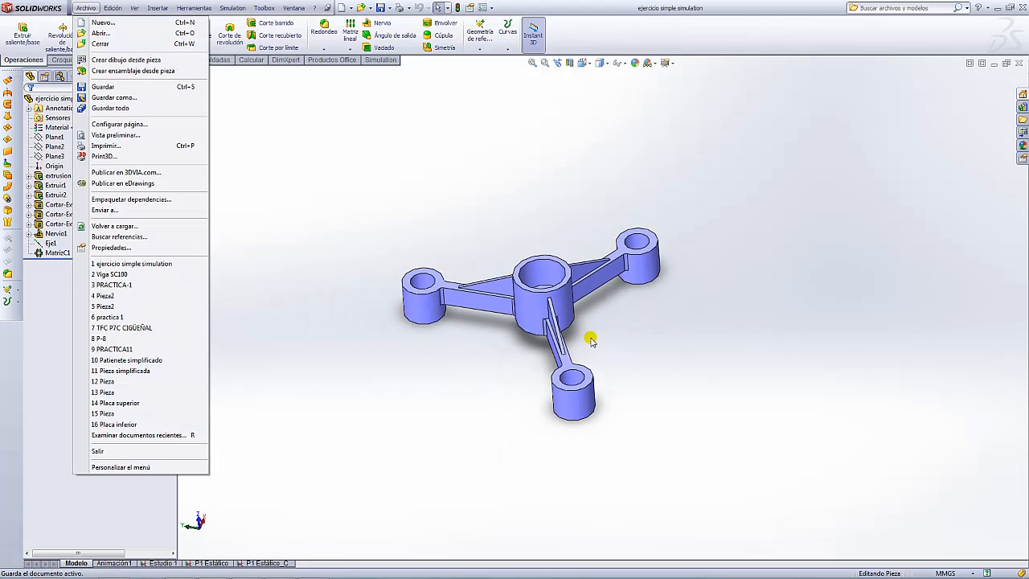
click(675, 341)
scroll(670, 332, up, 4)
scroll(574, 286, down, 5)
middle_drag(572, 261, 546, 259)
scroll(573, 304, up, 3)
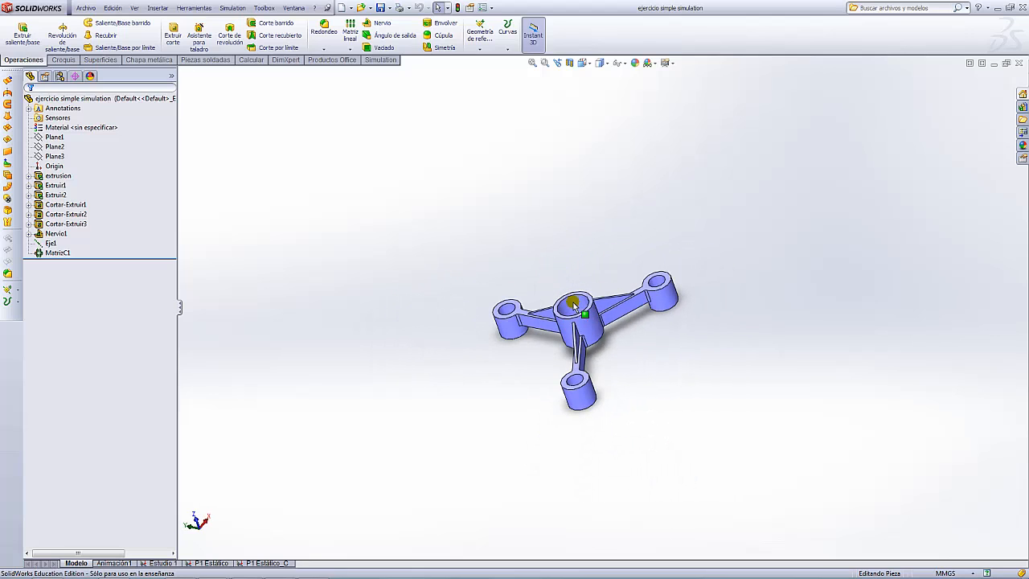
scroll(615, 349, down, 3)
scroll(595, 242, up, 3)
middle_drag(666, 356, 572, 223)
scroll(586, 243, down, 5)
scroll(603, 305, up, 3)
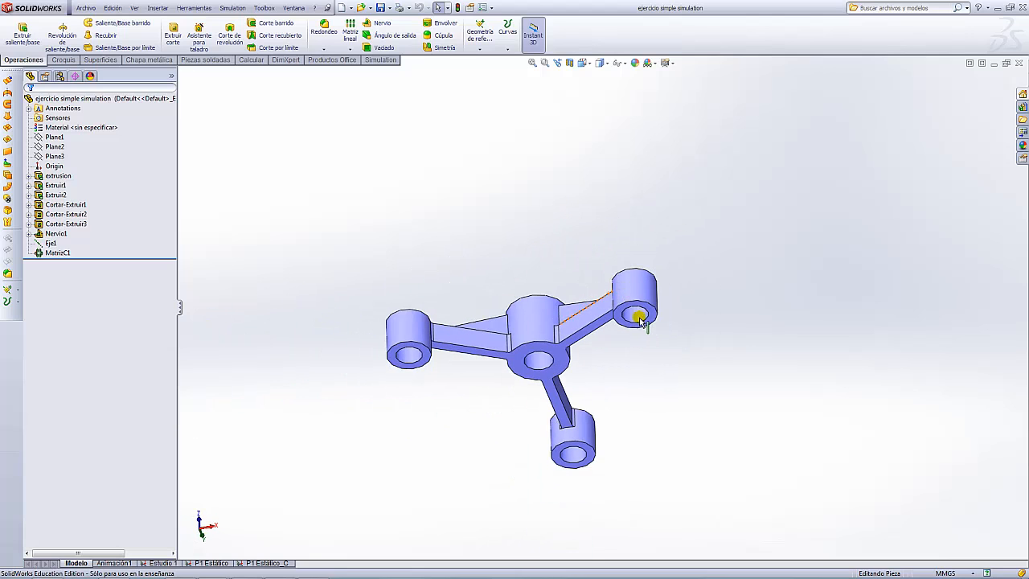
middle_drag(644, 391, 603, 281)
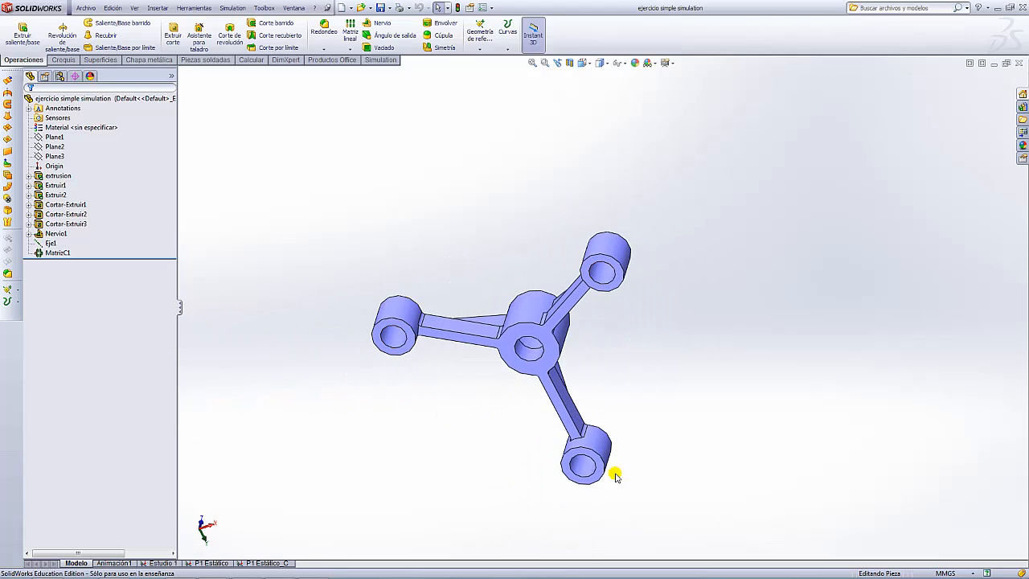
middle_drag(472, 234, 694, 322)
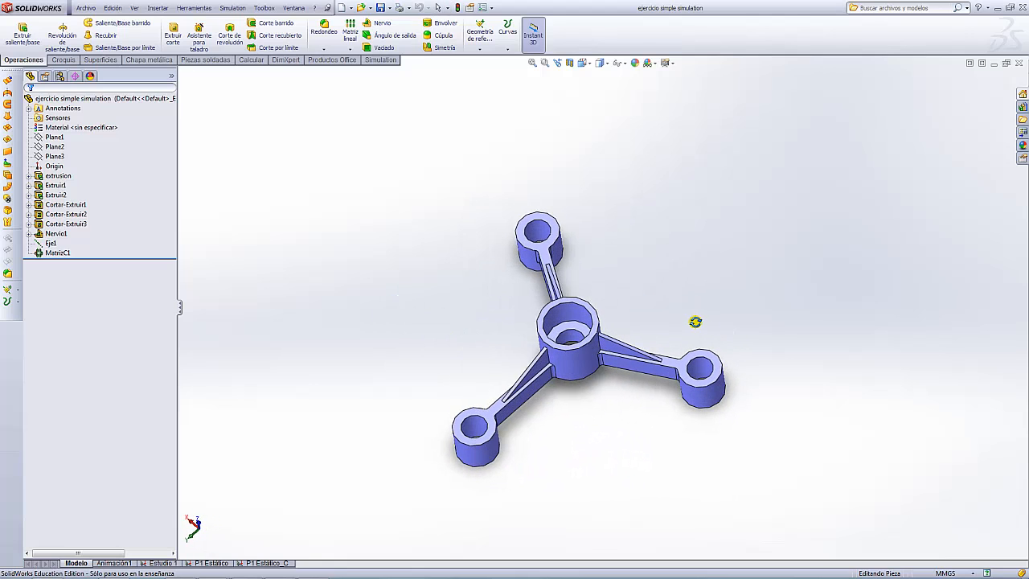
scroll(596, 300, down, 3)
scroll(596, 300, down, 2)
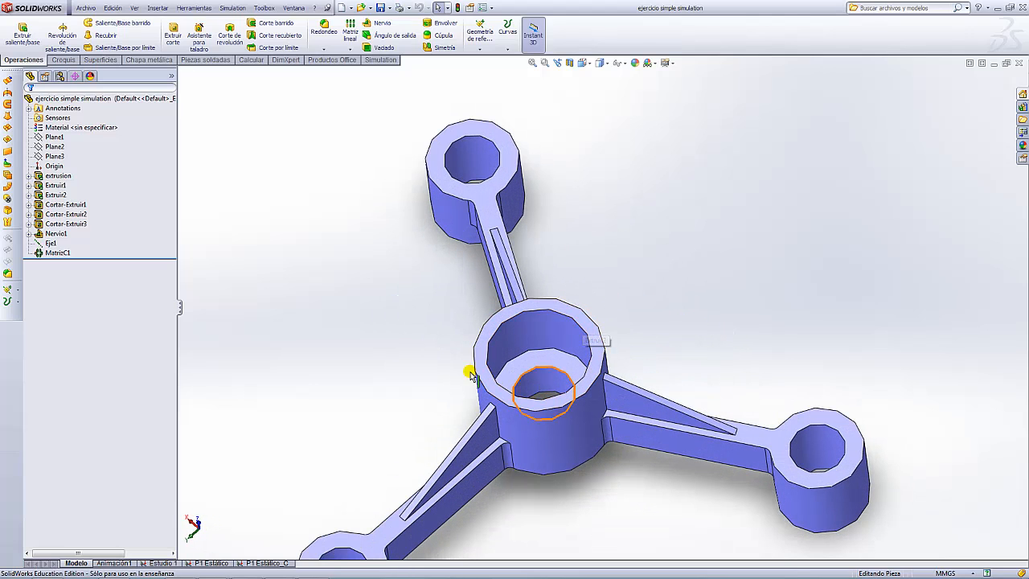
scroll(619, 354, up, 4)
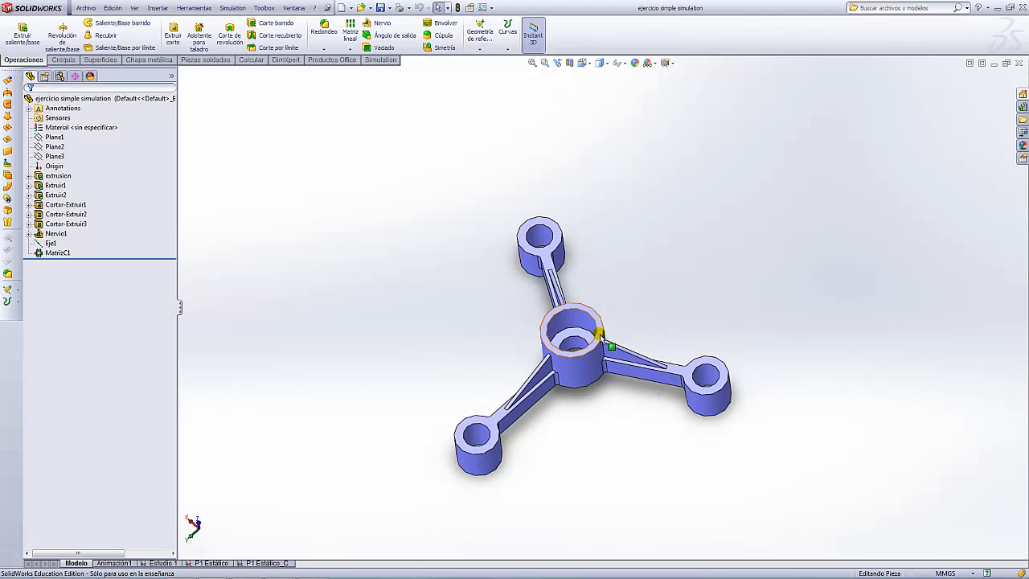
scroll(602, 370, up, 3)
scroll(619, 322, down, 4)
middle_drag(634, 266, 663, 229)
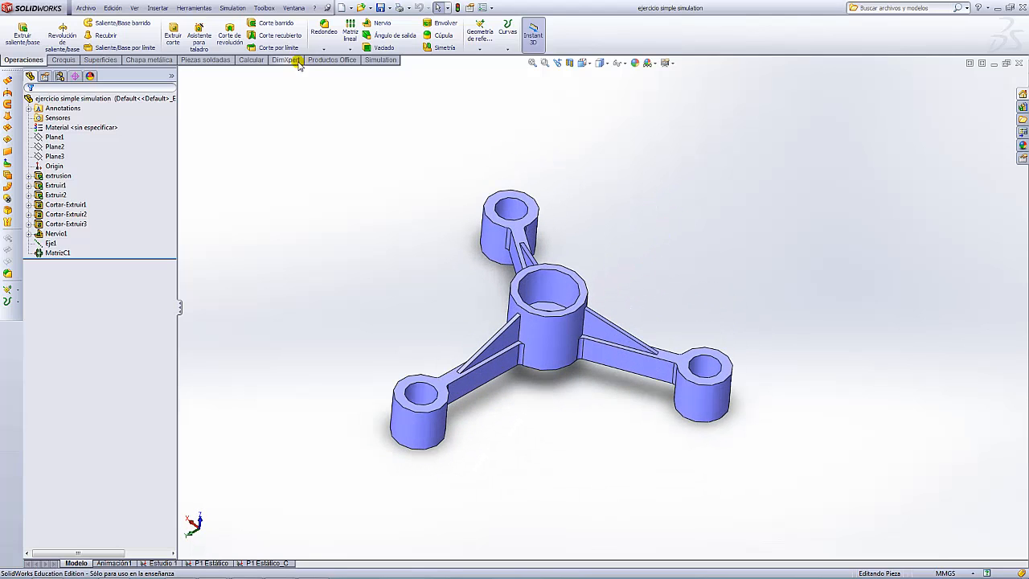
- Create a new static study named Practica 1 Estatico
click(385, 61)
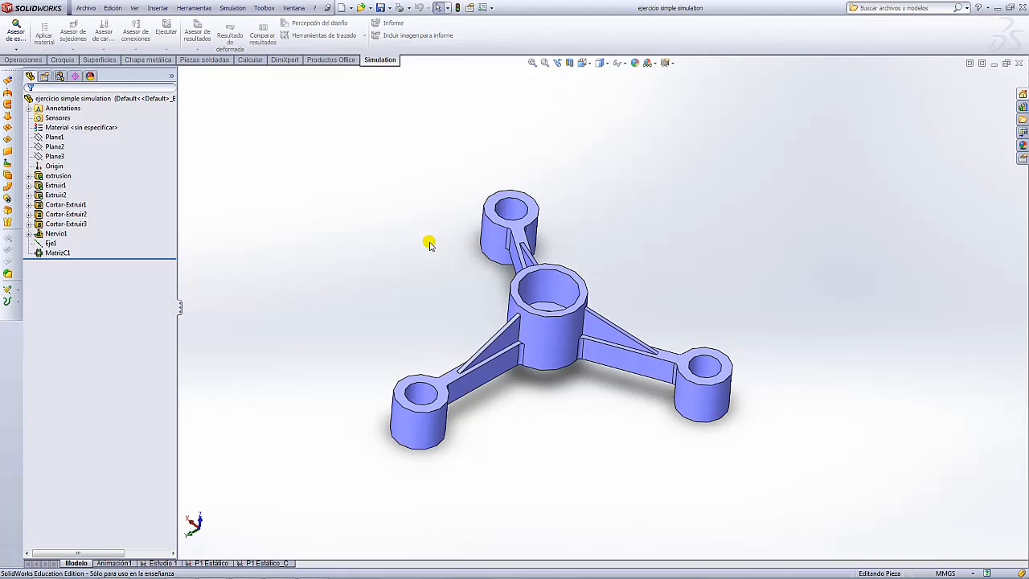
scroll(598, 299, up, 4)
scroll(230, 123, down, 4)
scroll(844, 394, up, 4)
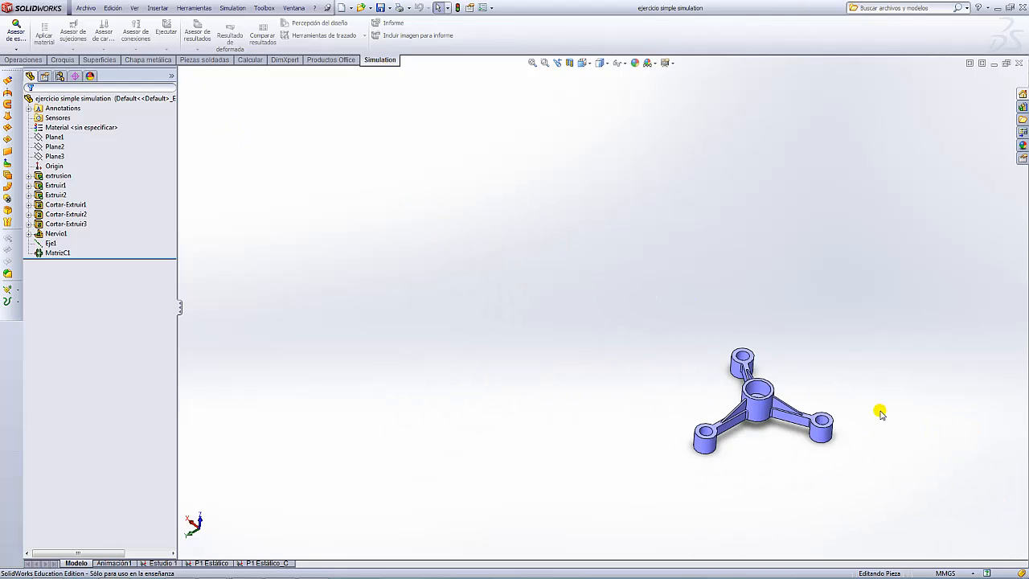
scroll(797, 343, down, 3)
click(16, 48)
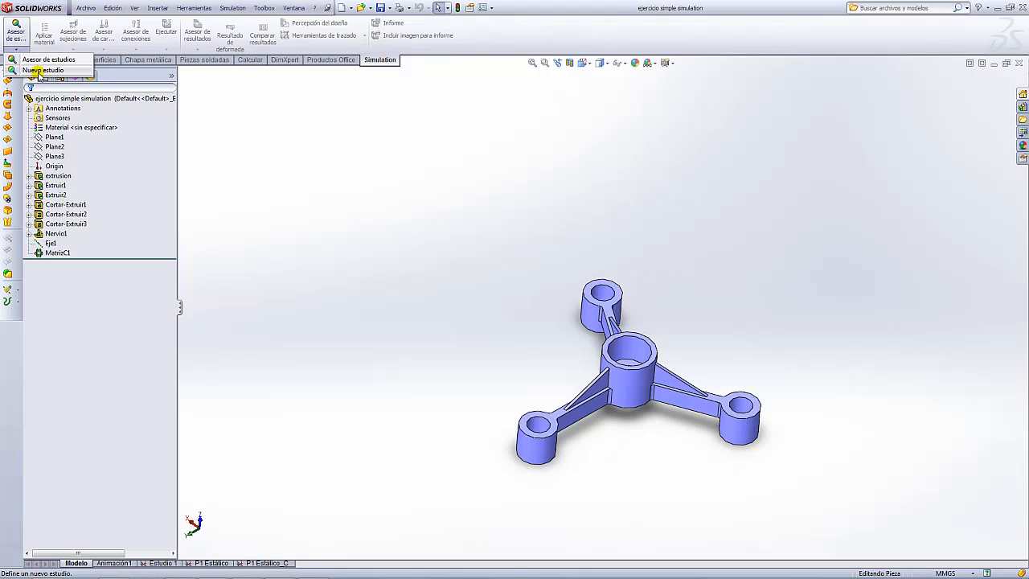
click(40, 71)
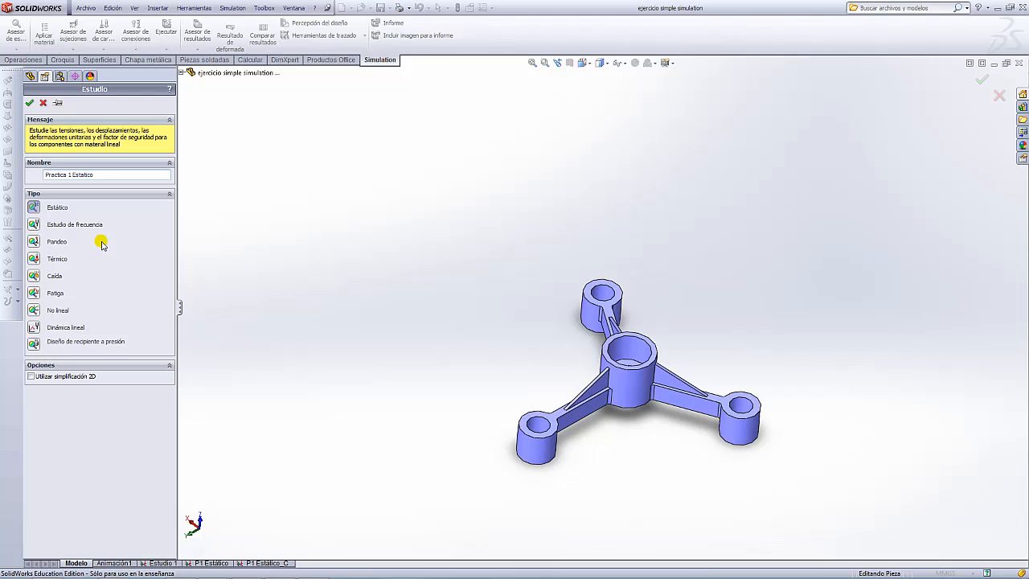
click(36, 207)
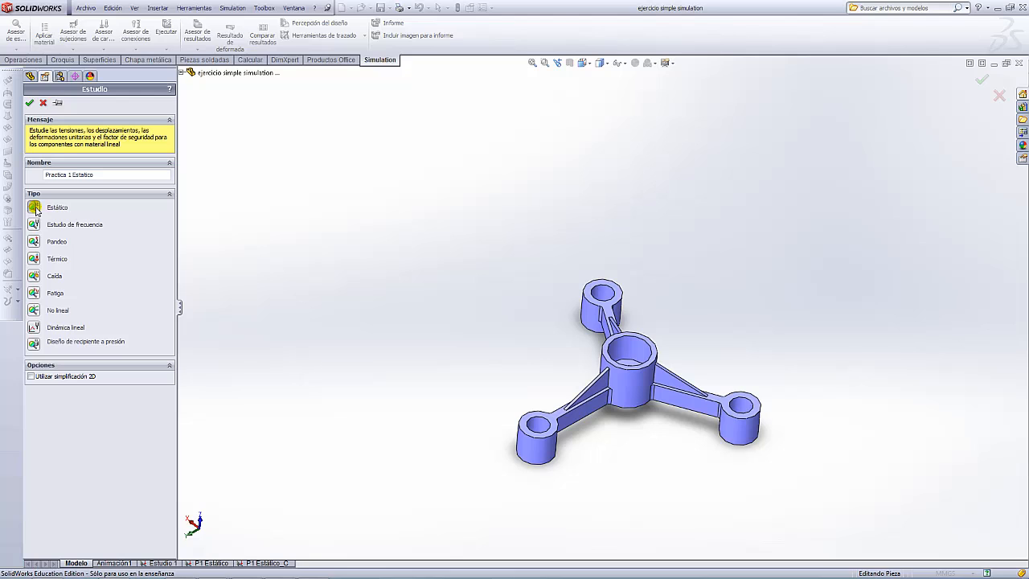
click(31, 103)
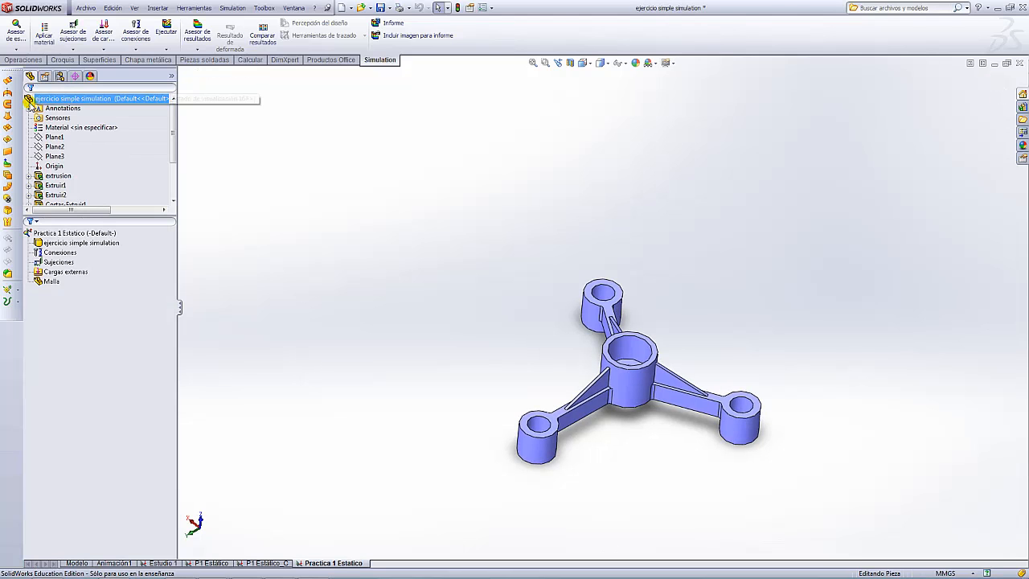
- Review the Practica 1 Estatico study tree and select the hub part in it
scroll(600, 366, up, 1)
click(63, 233)
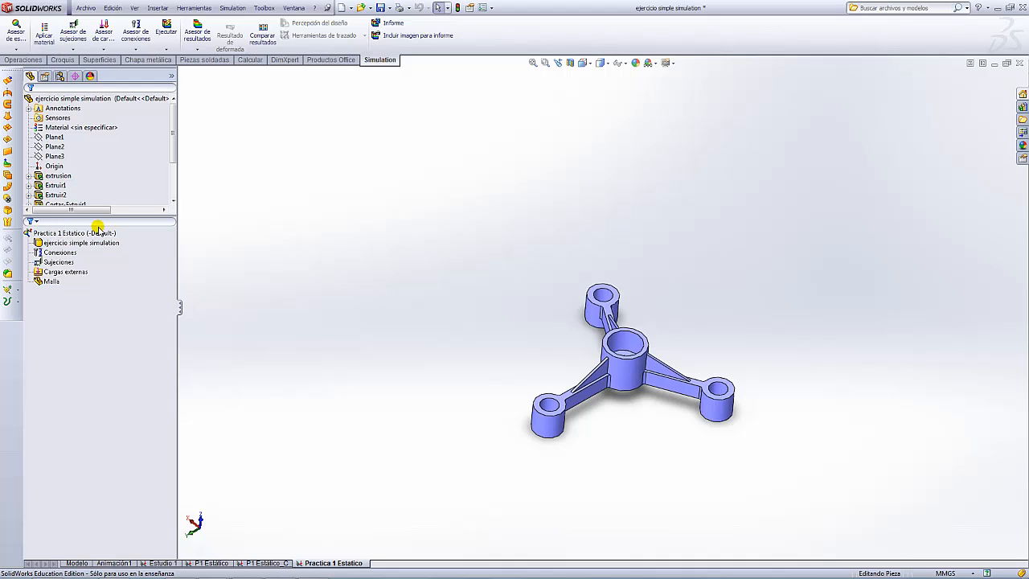
click(62, 252)
click(70, 263)
click(187, 296)
ctrl+middle_drag(696, 344, 649, 300)
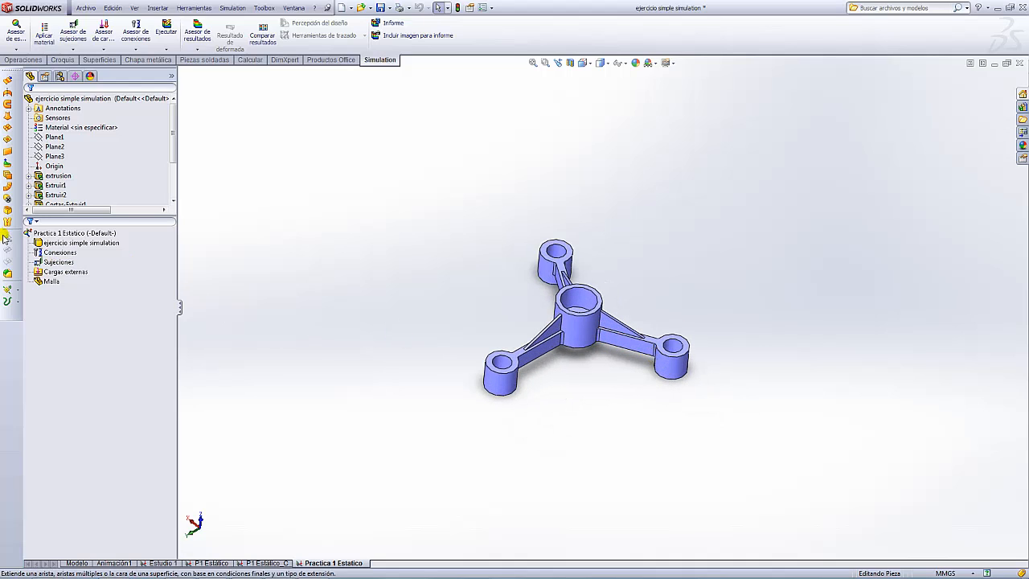
click(71, 233)
click(45, 243)
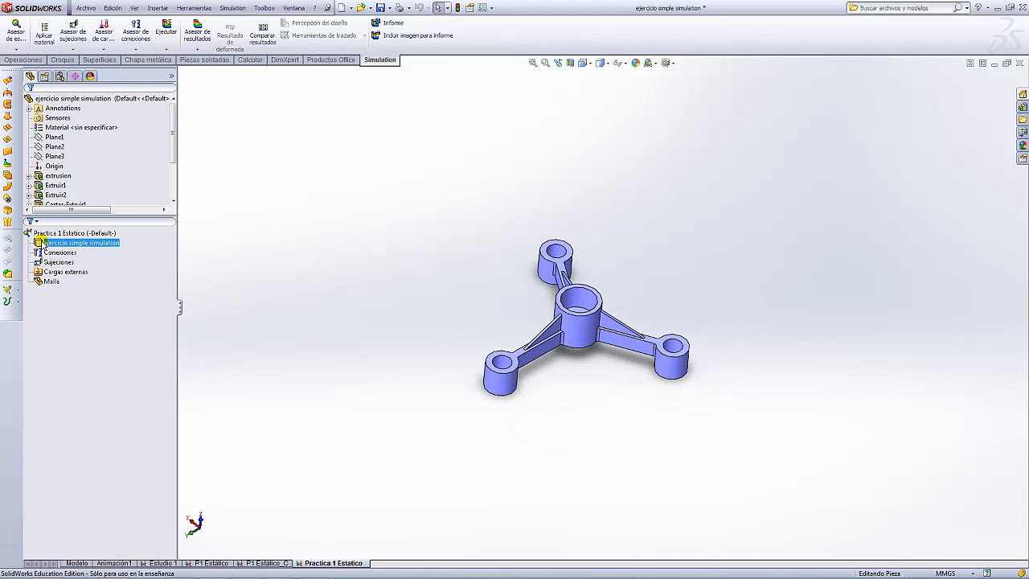
- Assign Acero aleado from the Acero material folder to the hub part
right_click(40, 242)
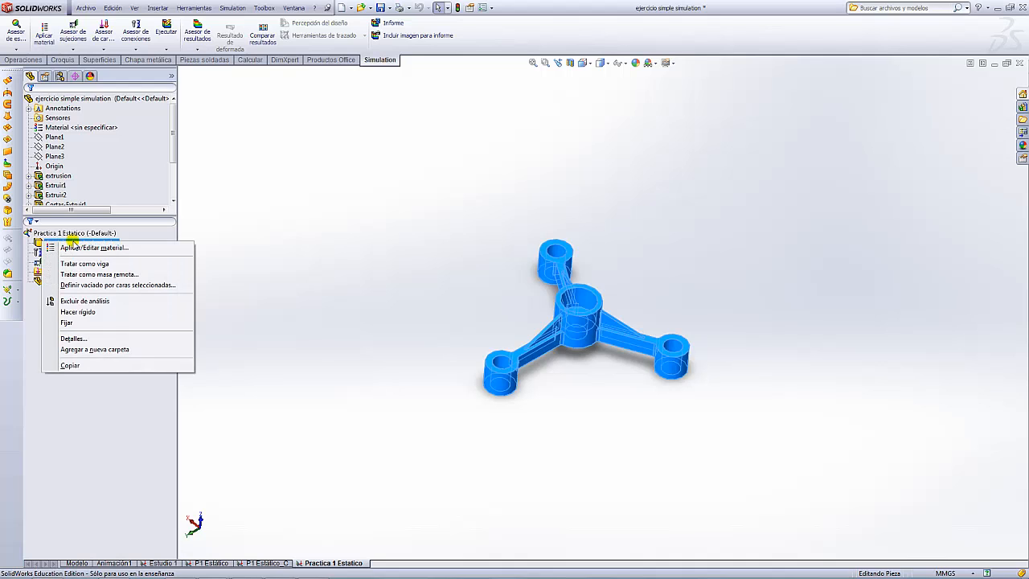
click(73, 247)
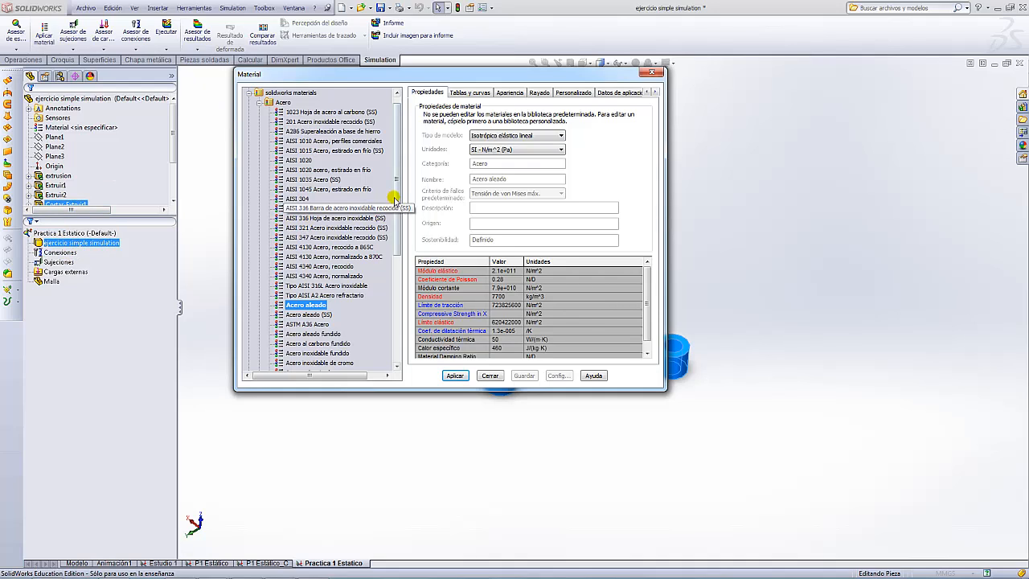
drag(395, 206, 395, 100)
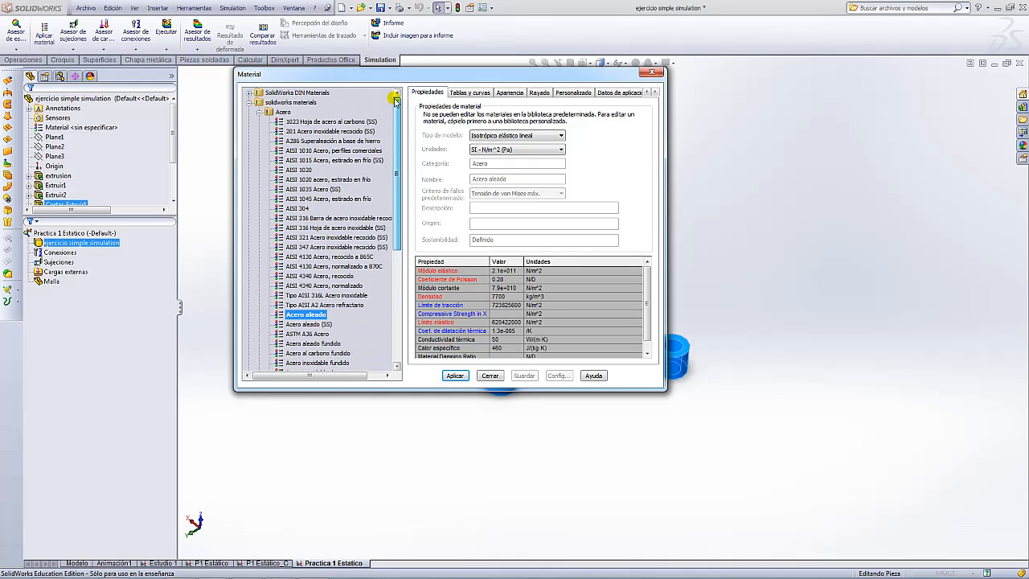
click(259, 112)
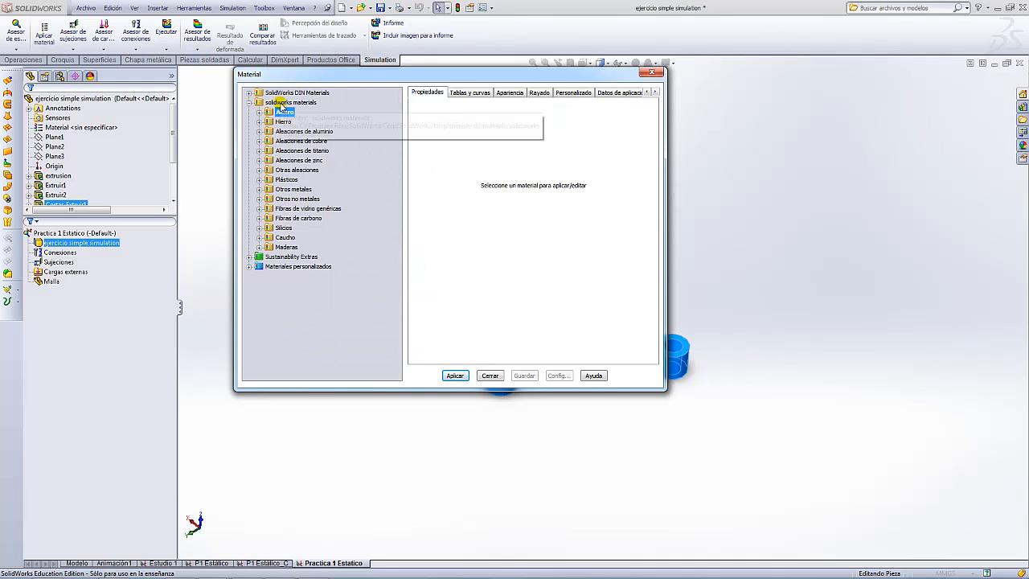
click(275, 267)
click(250, 266)
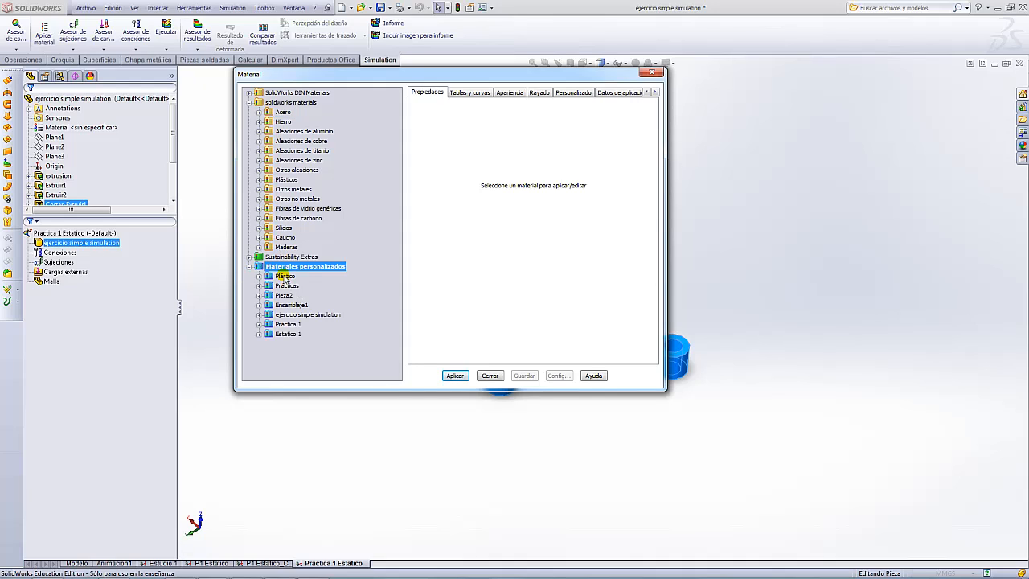
click(250, 267)
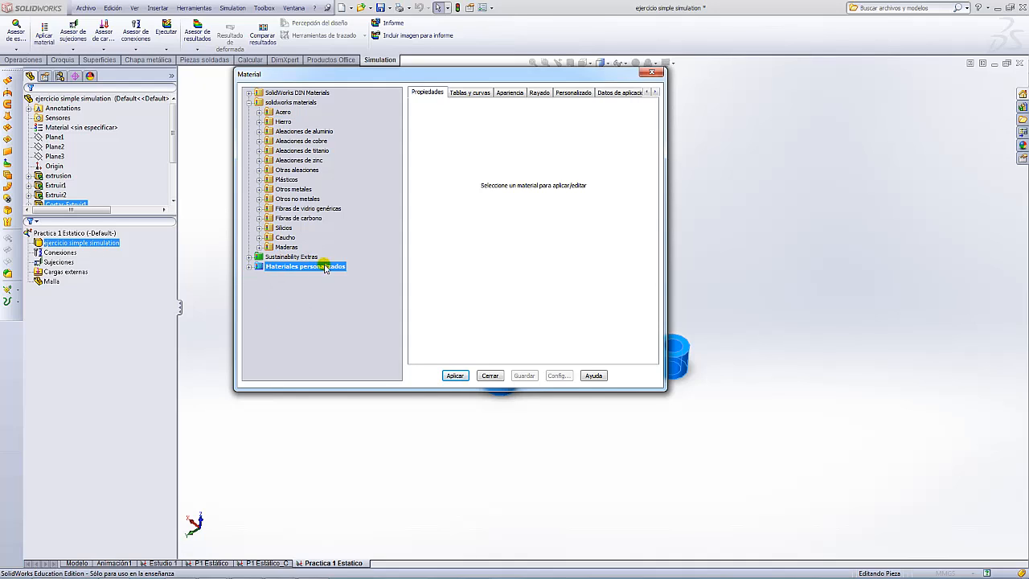
click(262, 152)
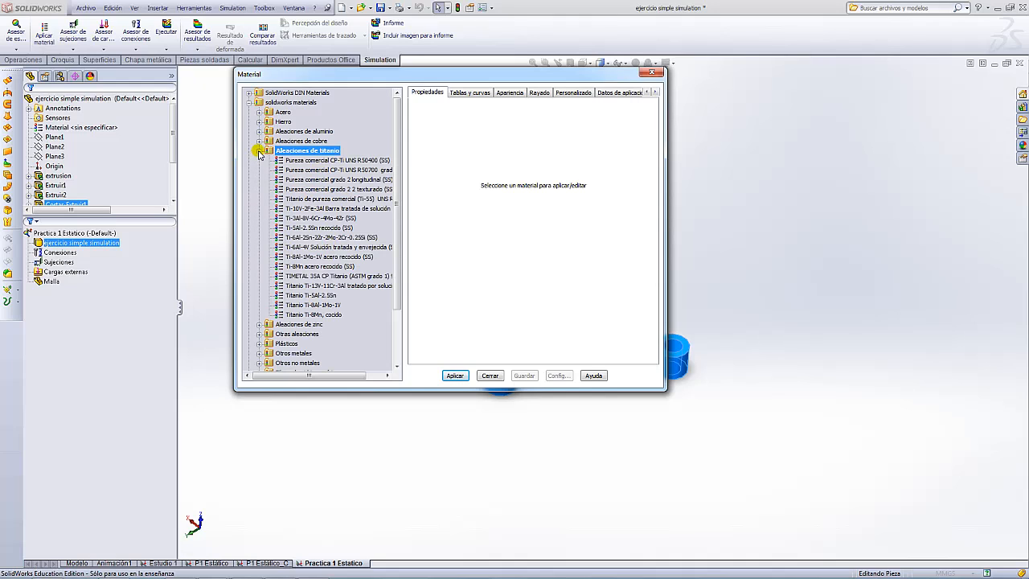
click(259, 151)
click(258, 113)
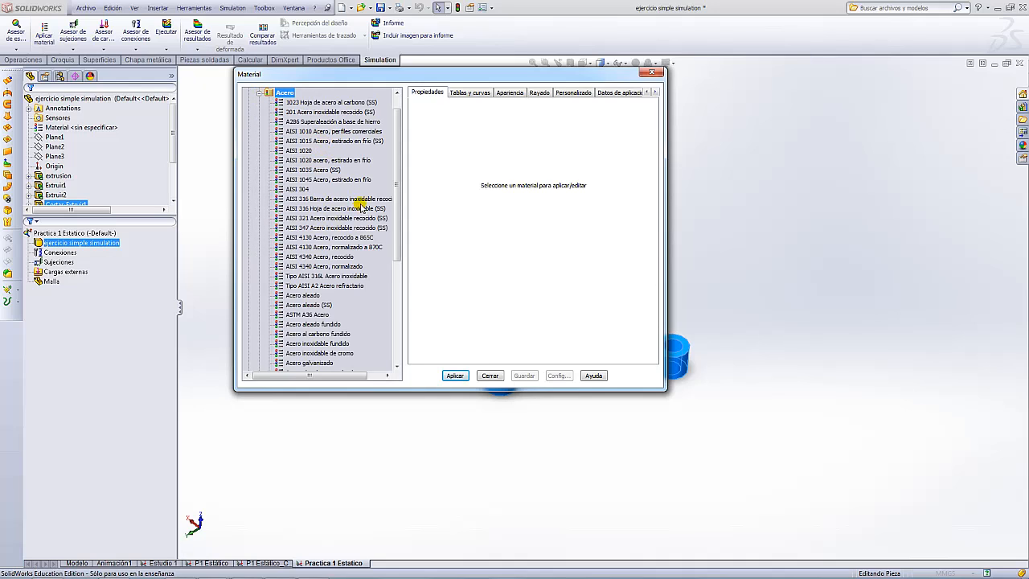
scroll(395, 232, down, 1)
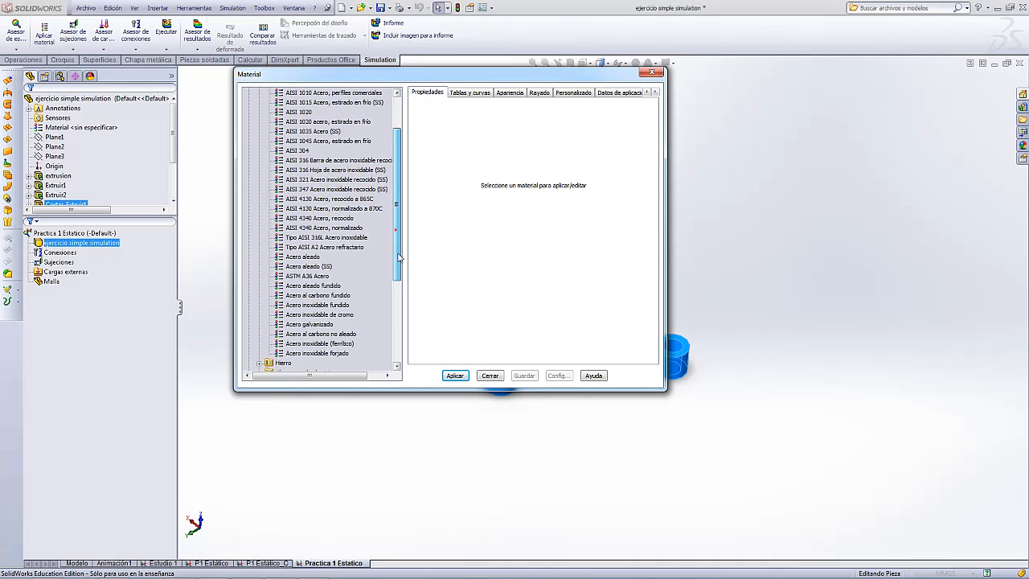
click(299, 257)
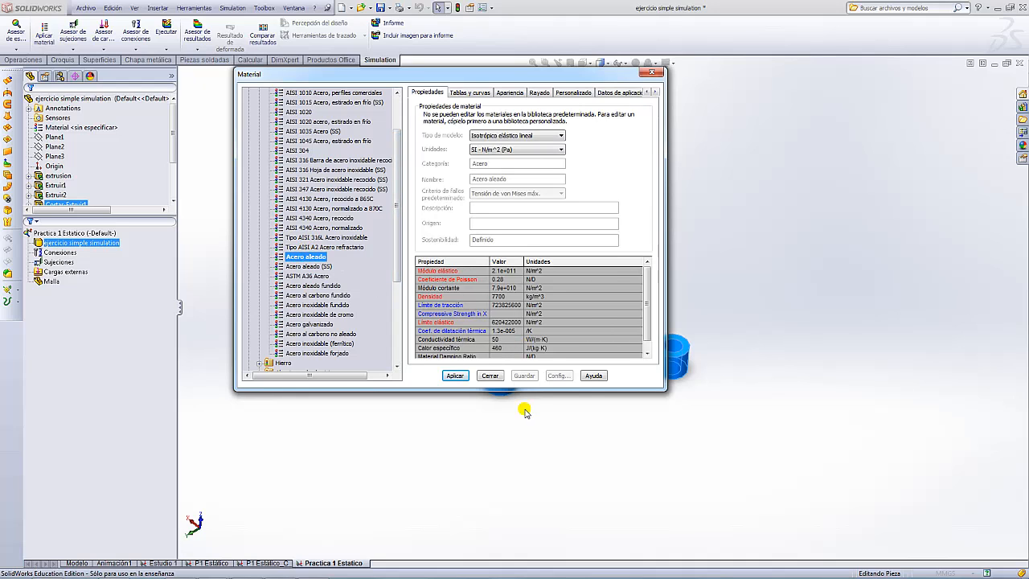
click(455, 376)
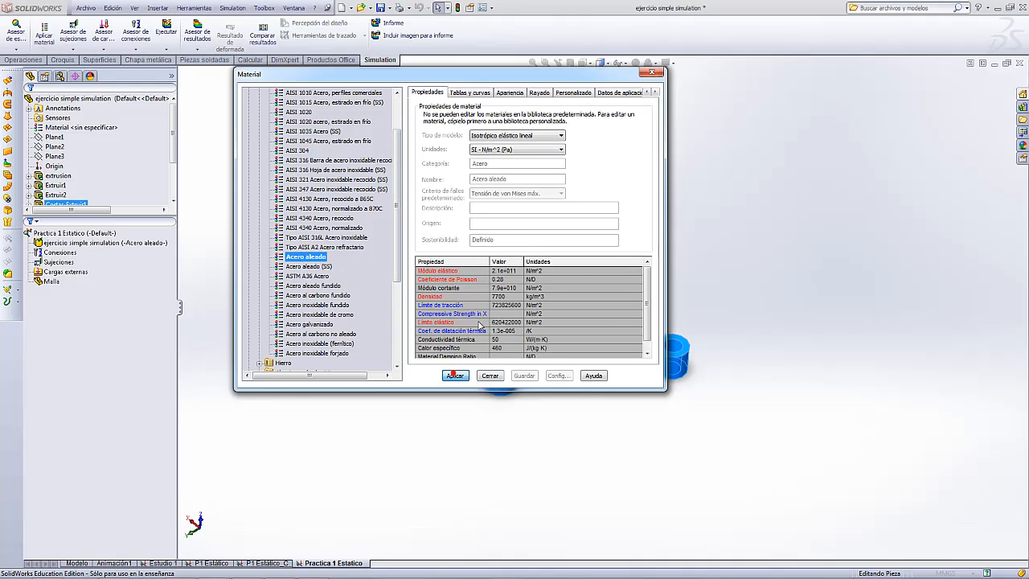
- Close the material dialog and orbit the hub to check it from below and the side
drag(477, 78, 956, 105)
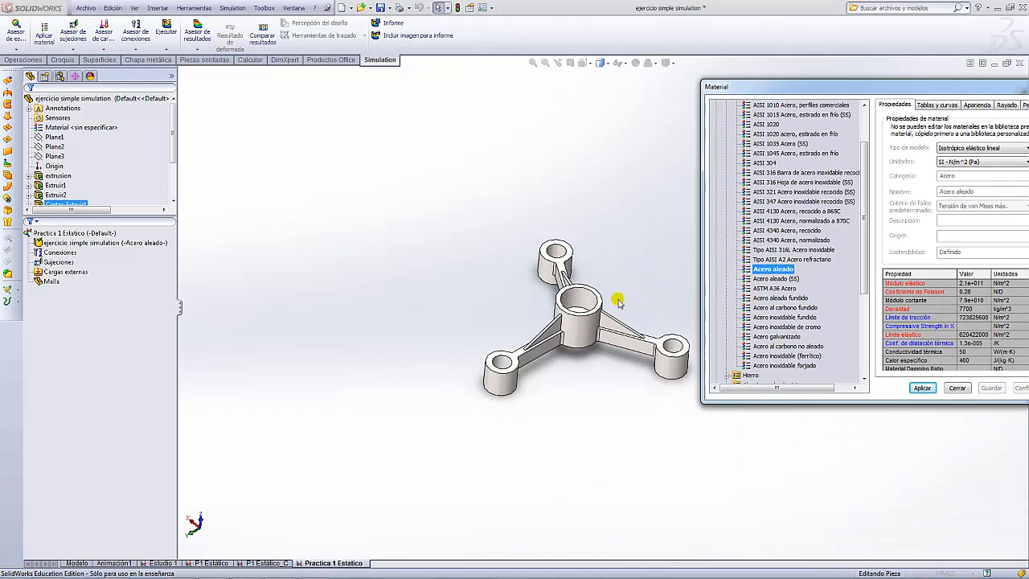
click(128, 248)
drag(933, 90, 488, 107)
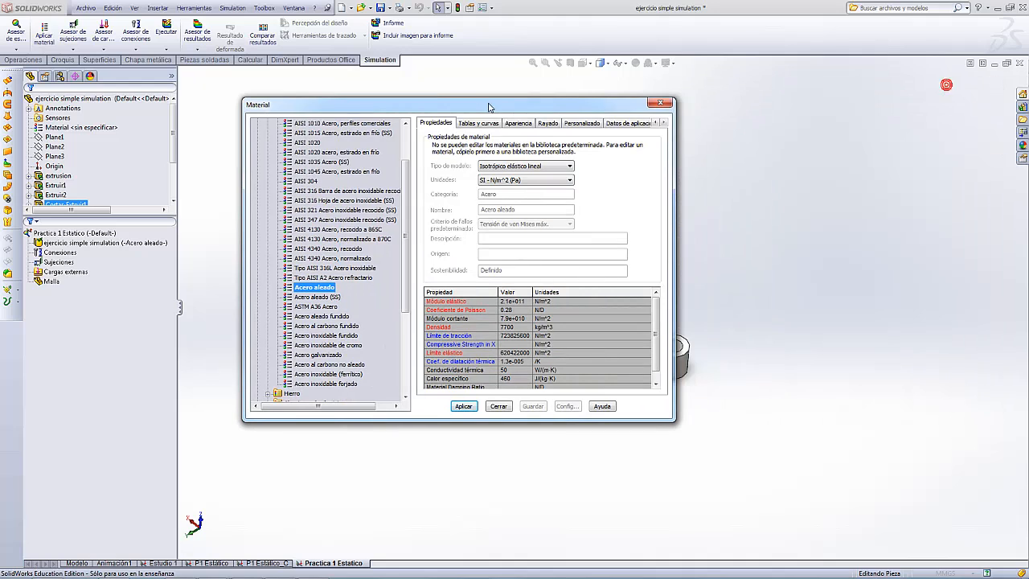
click(499, 406)
click(691, 262)
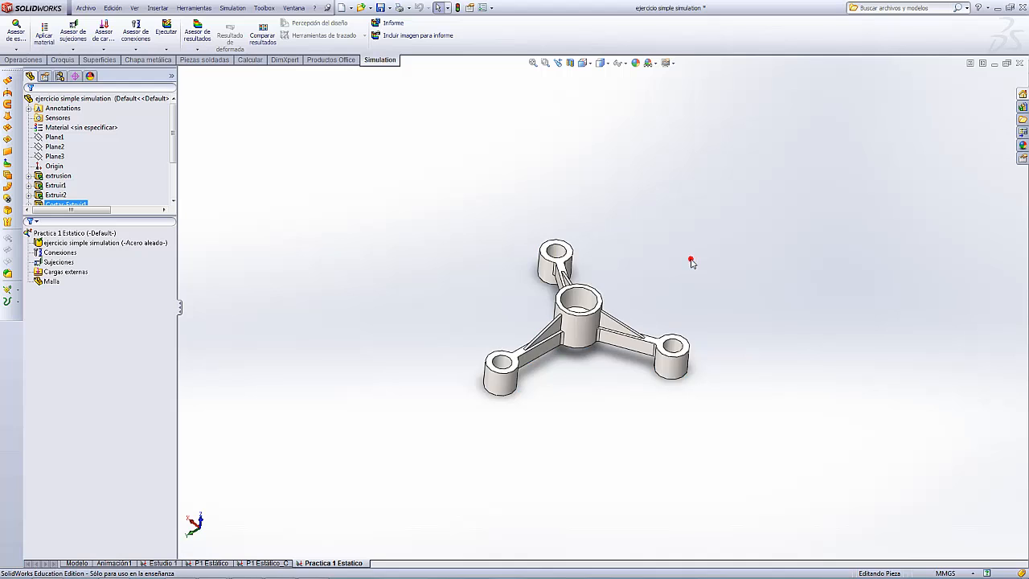
scroll(655, 287, up, 5)
scroll(655, 287, down, 5)
middle_drag(616, 345, 521, 156)
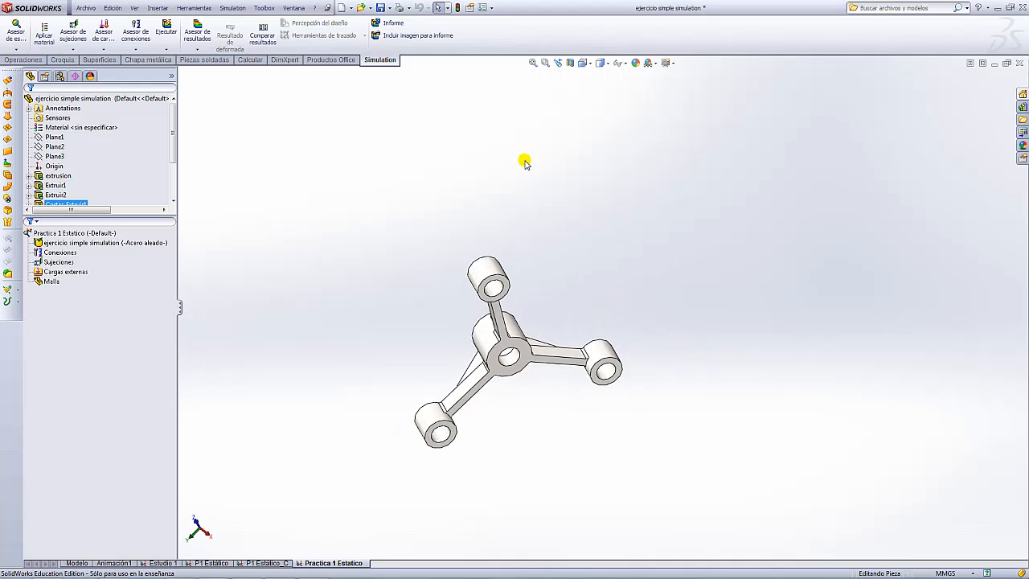
scroll(586, 352, down, 3)
scroll(586, 352, up, 4)
middle_drag(531, 371, 525, 321)
scroll(495, 386, down, 2)
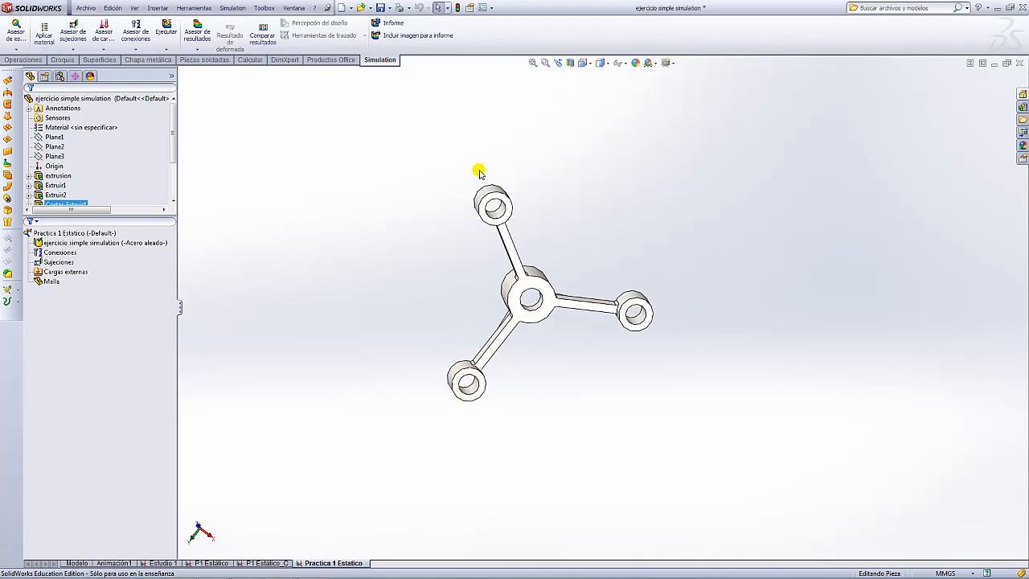
middle_drag(582, 198, 664, 272)
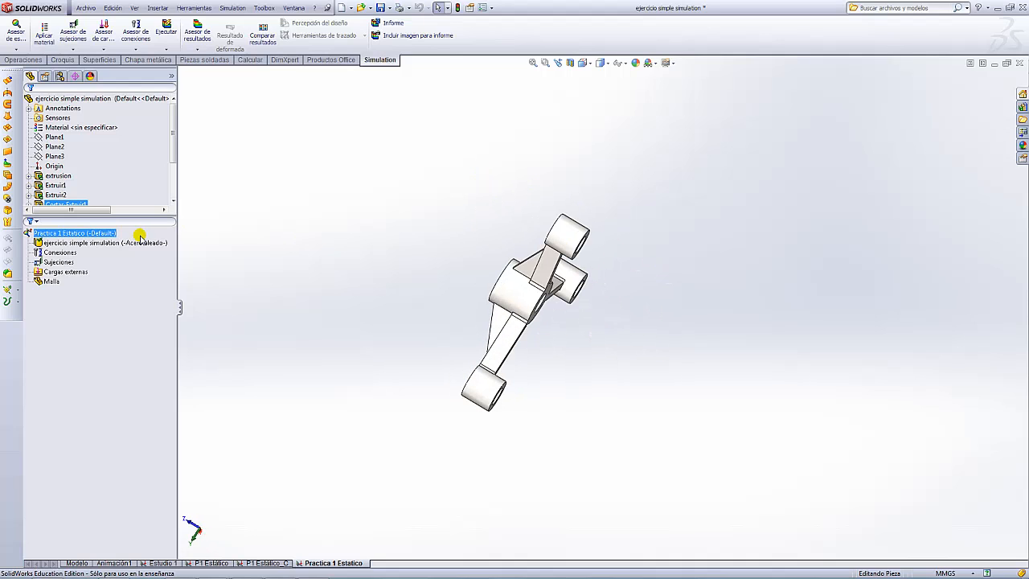
- Start a Geometría fija restraint and pick the top-left and right ring end faces
right_click(48, 262)
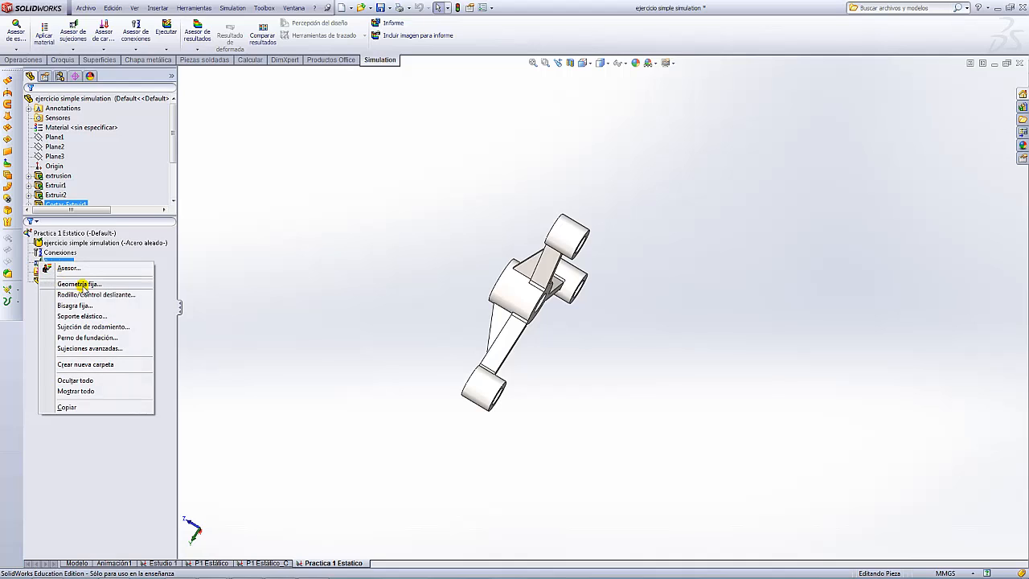
click(80, 284)
scroll(593, 287, up, 3)
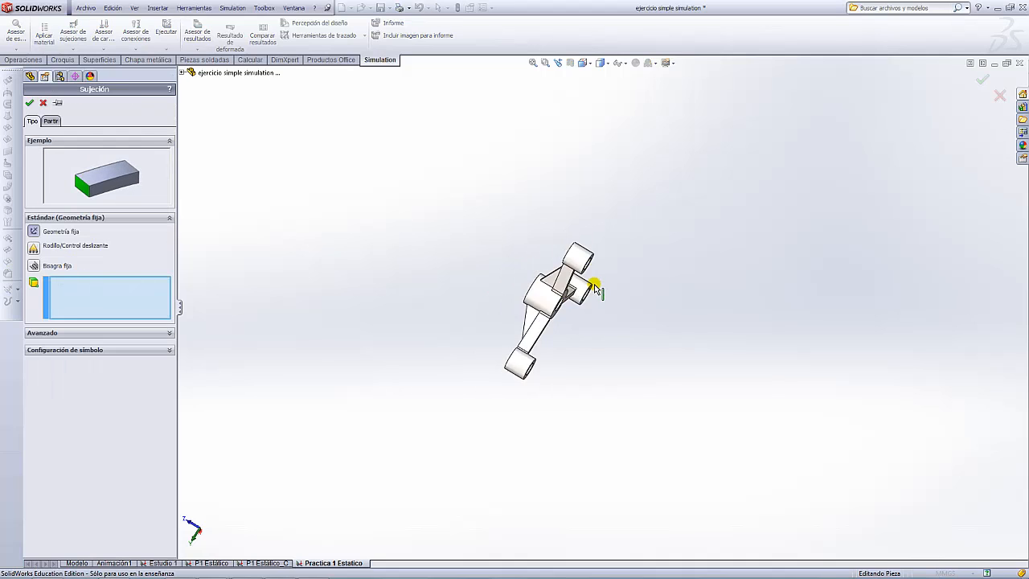
middle_drag(658, 254, 526, 218)
scroll(519, 274, down, 5)
click(523, 264)
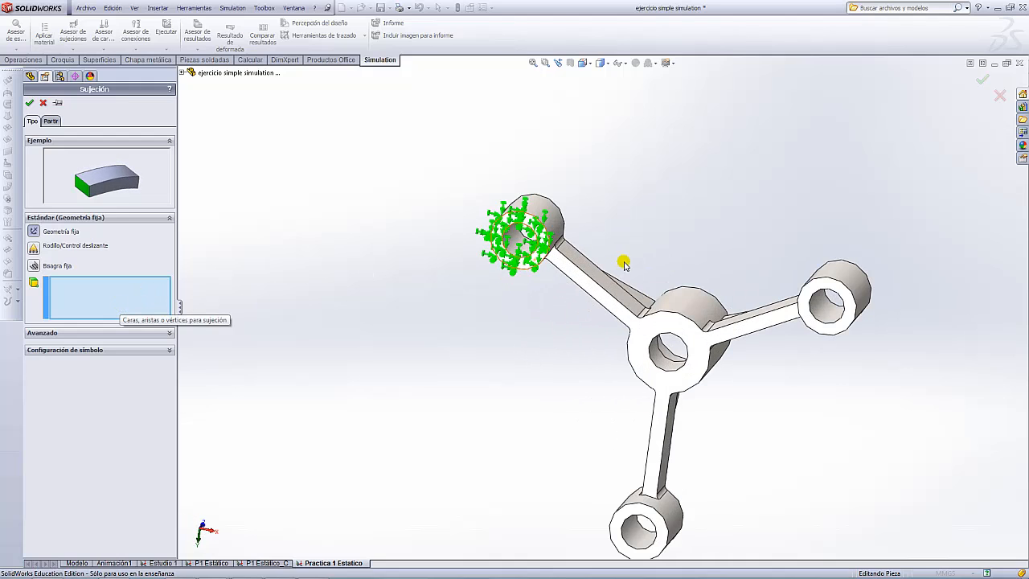
click(541, 257)
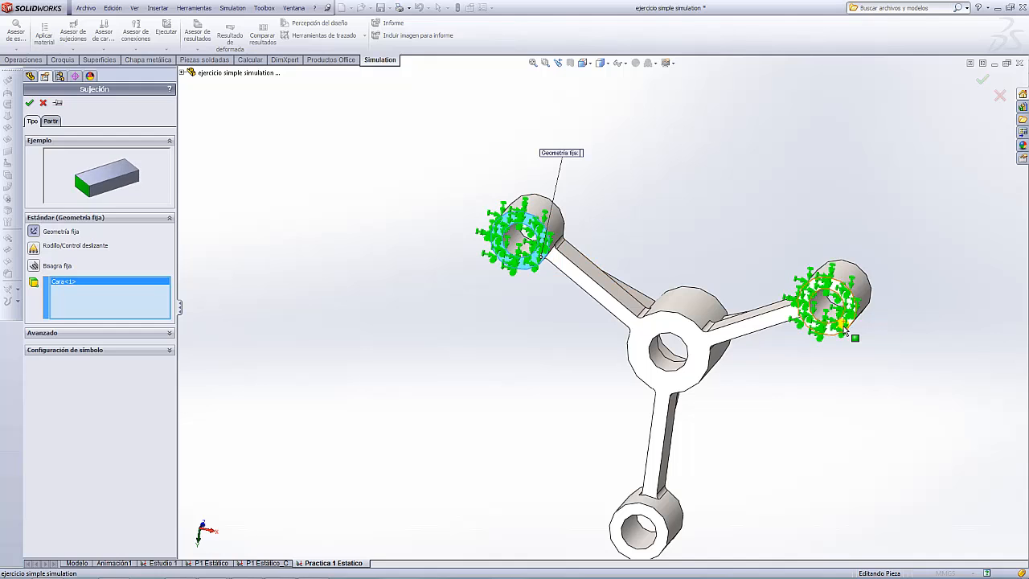
click(846, 328)
scroll(806, 404, up, 3)
scroll(694, 476, down, 5)
- Add the lower ring's end face and accept the three-face Fijo-1 restraint
click(579, 358)
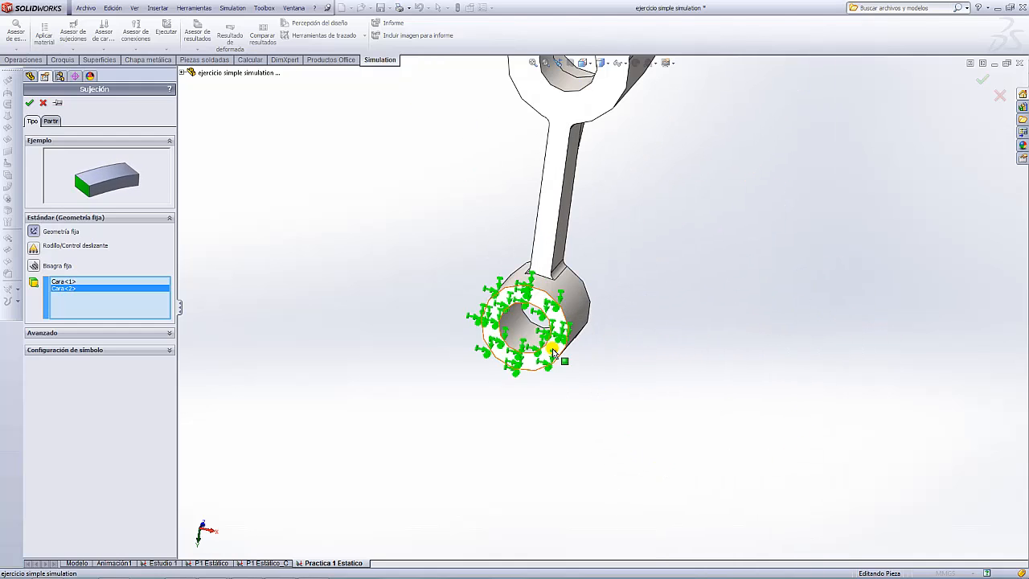
scroll(691, 310, up, 5)
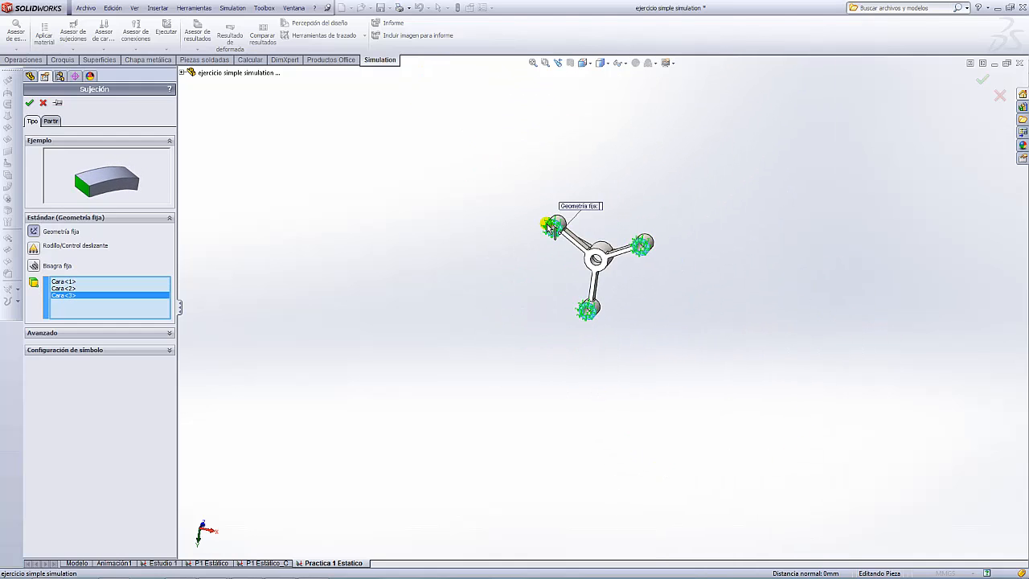
scroll(550, 229, down, 8)
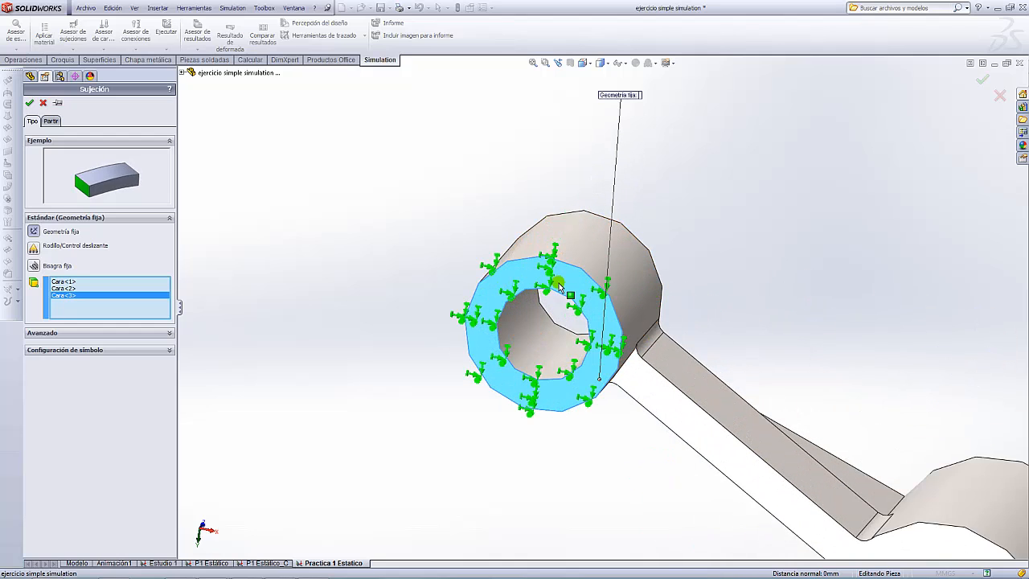
scroll(561, 287, up, 6)
scroll(667, 482, down, 5)
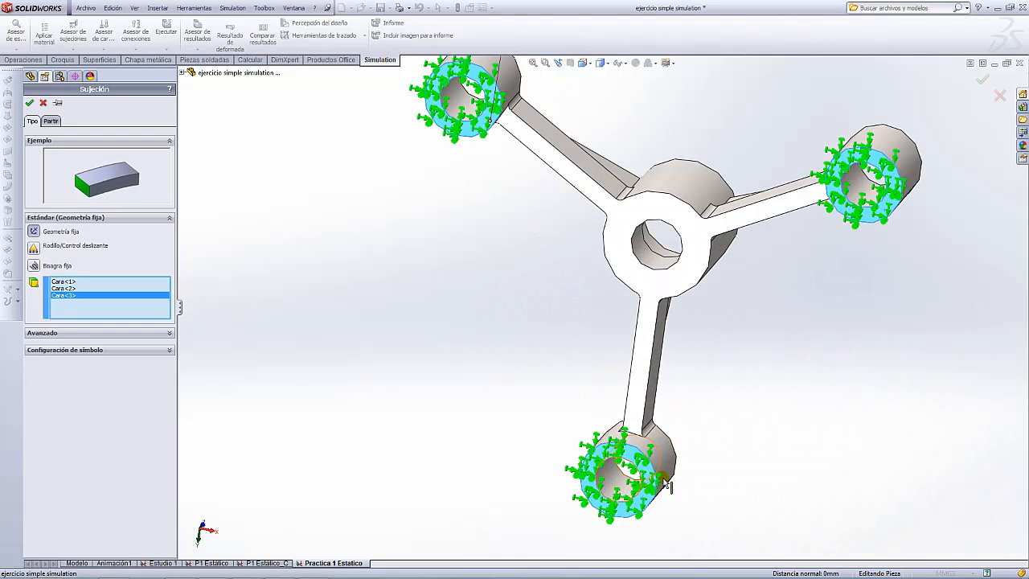
scroll(719, 198, up, 4)
middle_drag(615, 176, 716, 257)
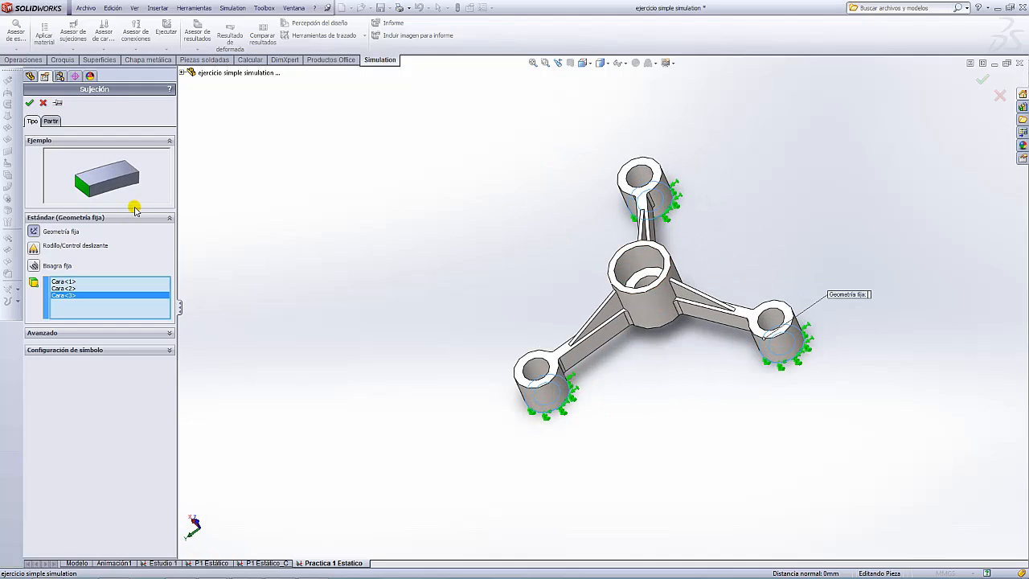
click(28, 103)
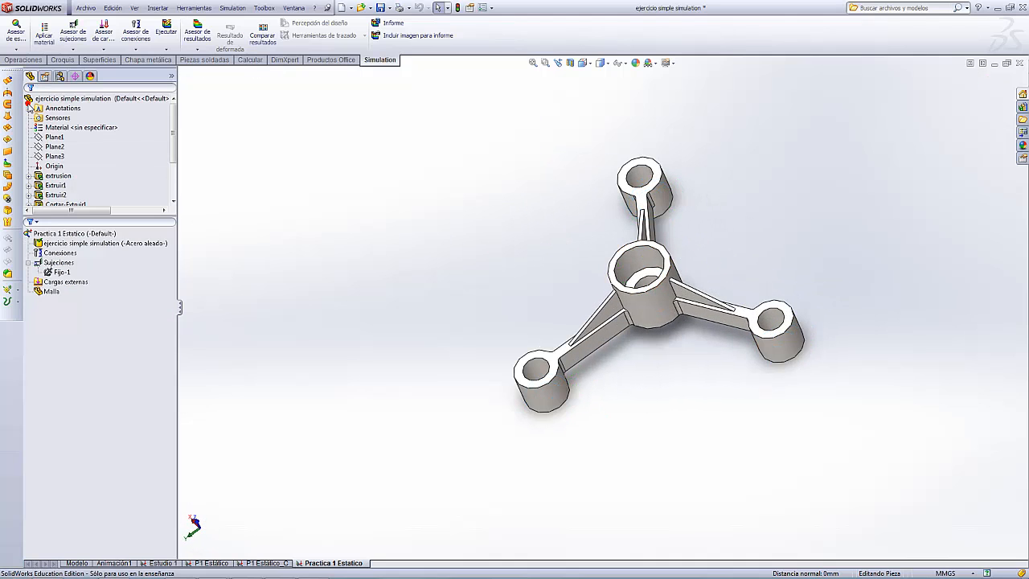
- Review Fijo-1's fixed faces in the study tree from a new view angle
click(57, 272)
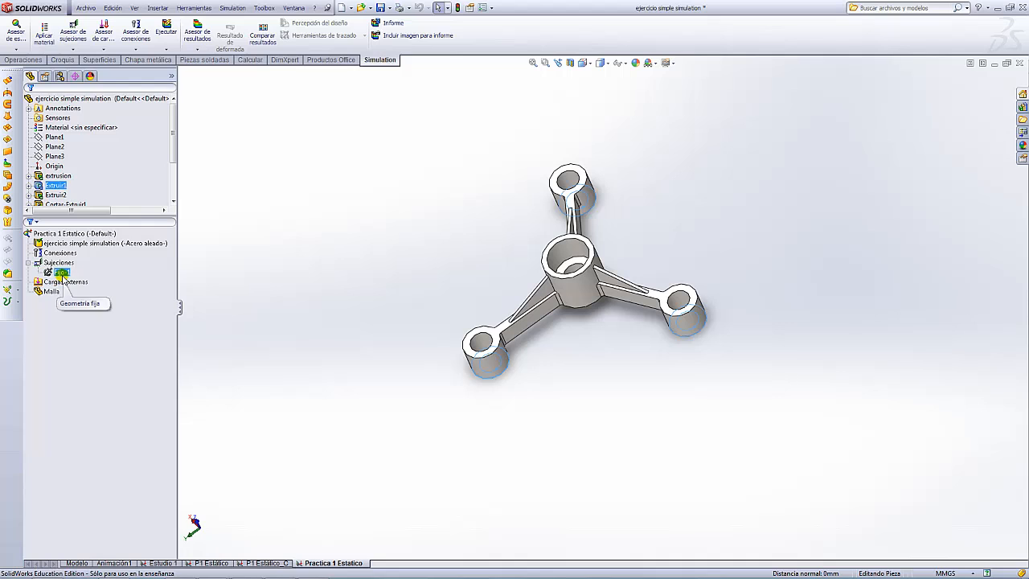
middle_drag(570, 345, 554, 197)
click(58, 272)
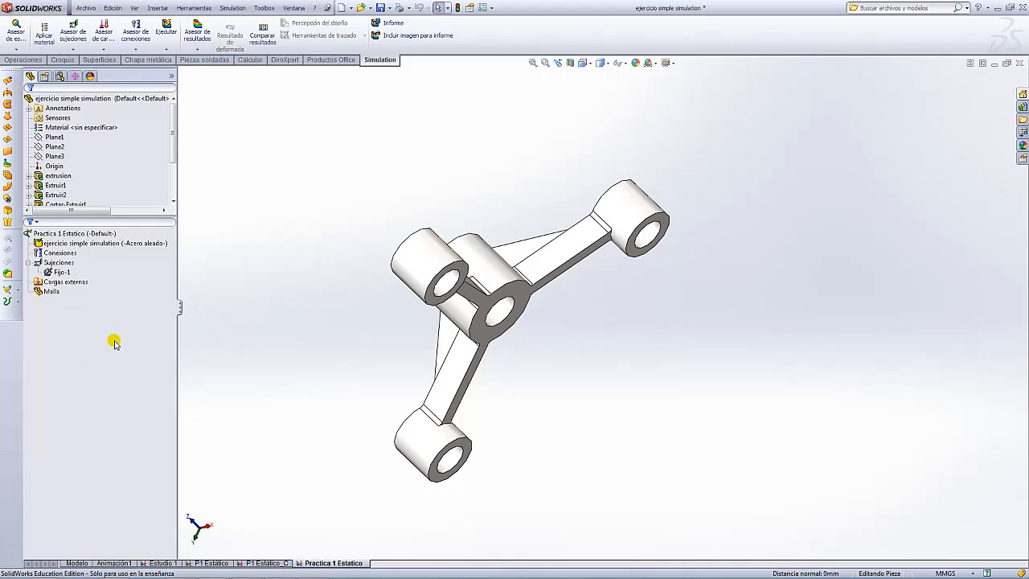
click(38, 284)
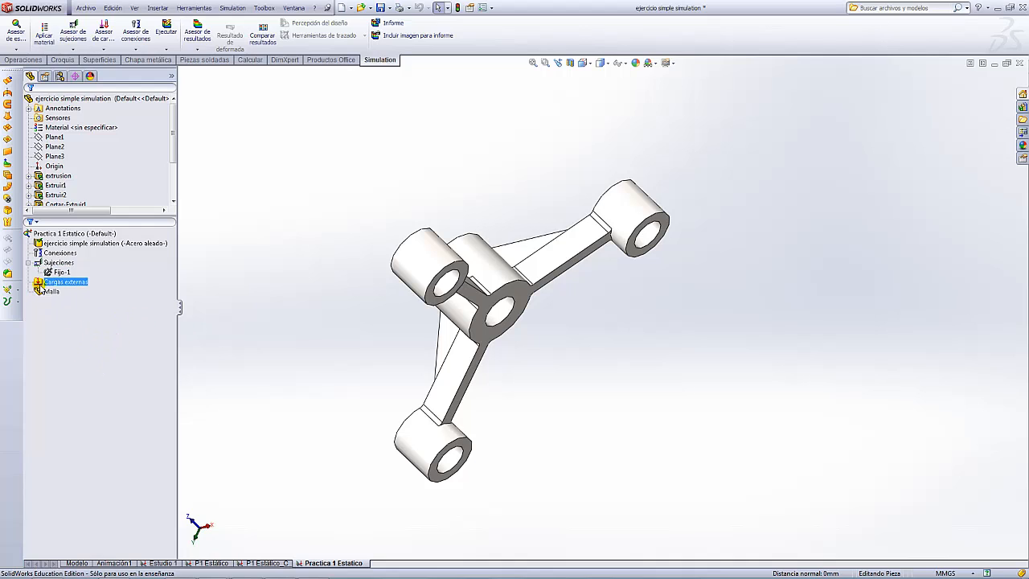
- Start a Fuerza load on the central hub's top face
right_click(37, 286)
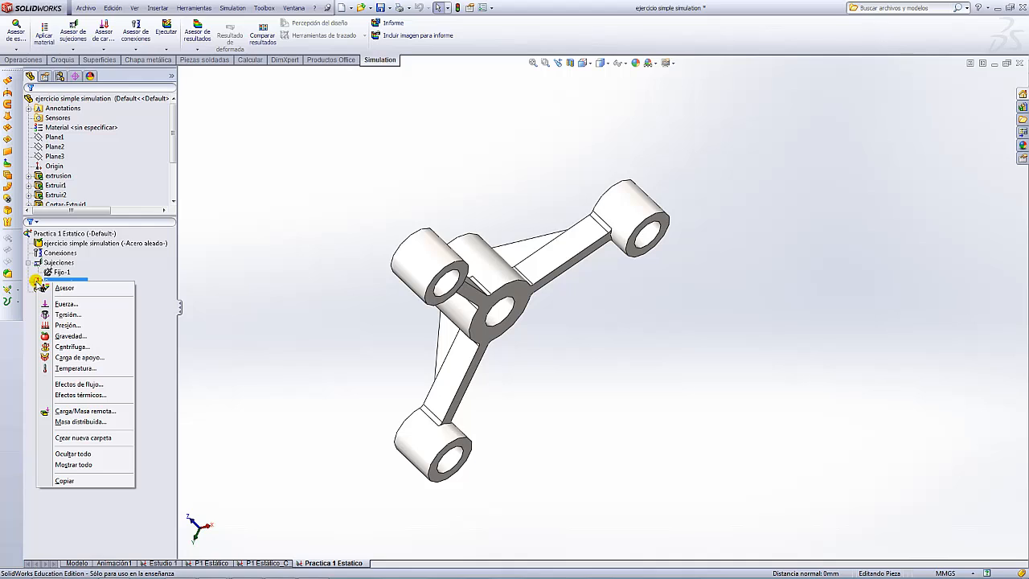
click(73, 305)
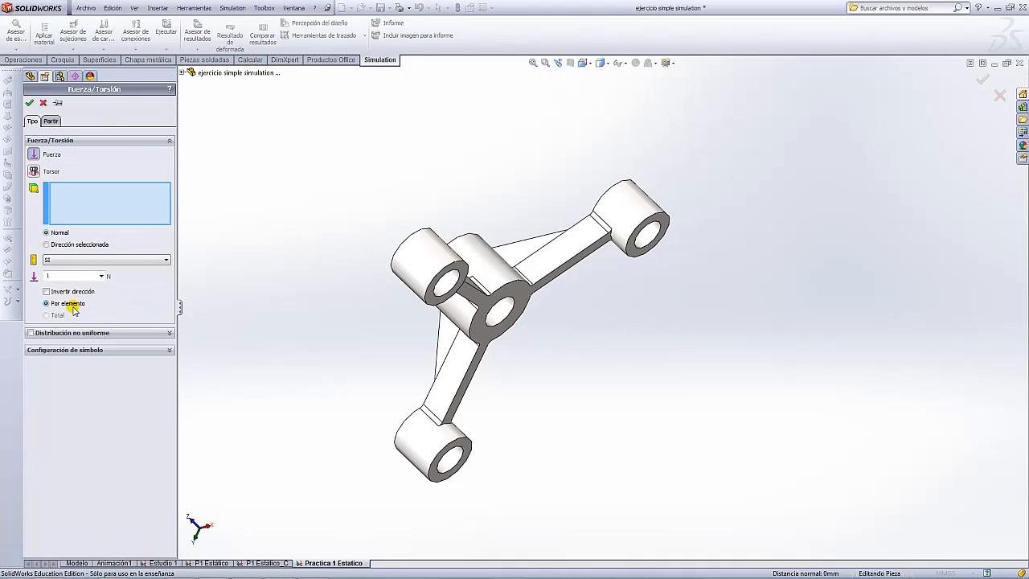
scroll(557, 340, down, 2)
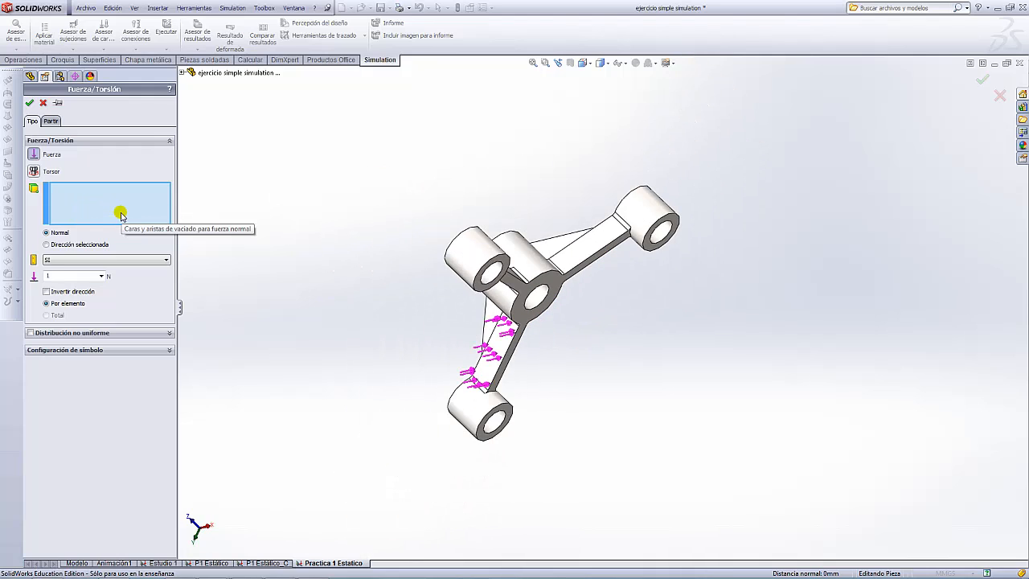
middle_drag(452, 193, 553, 278)
scroll(554, 278, down, 4)
click(570, 280)
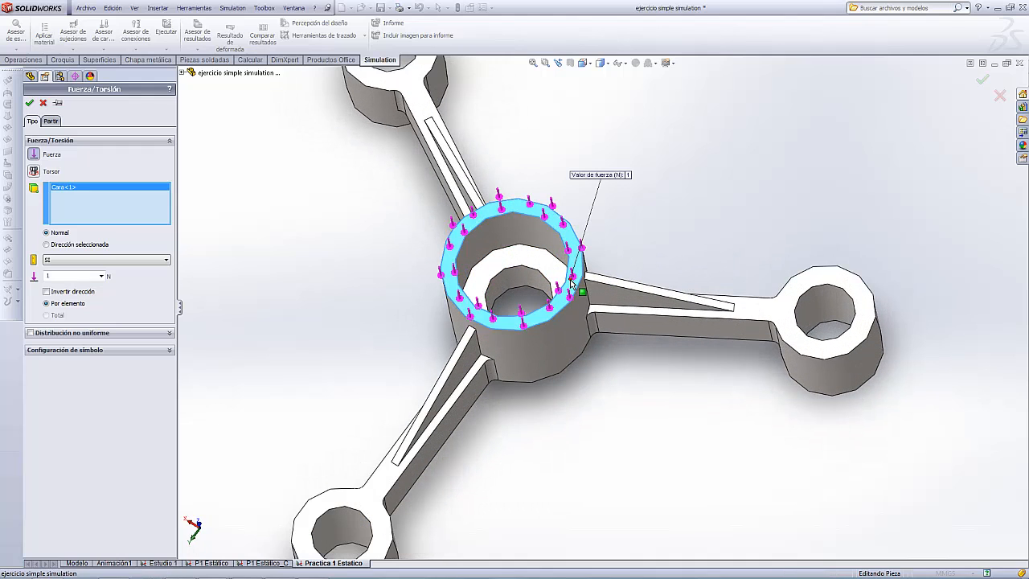
scroll(646, 205, up, 3)
middle_drag(645, 212, 709, 238)
- Set the force to 6000 N per element, toggling Invertir dirección to keep it pointing downward
drag(78, 277, 3, 265)
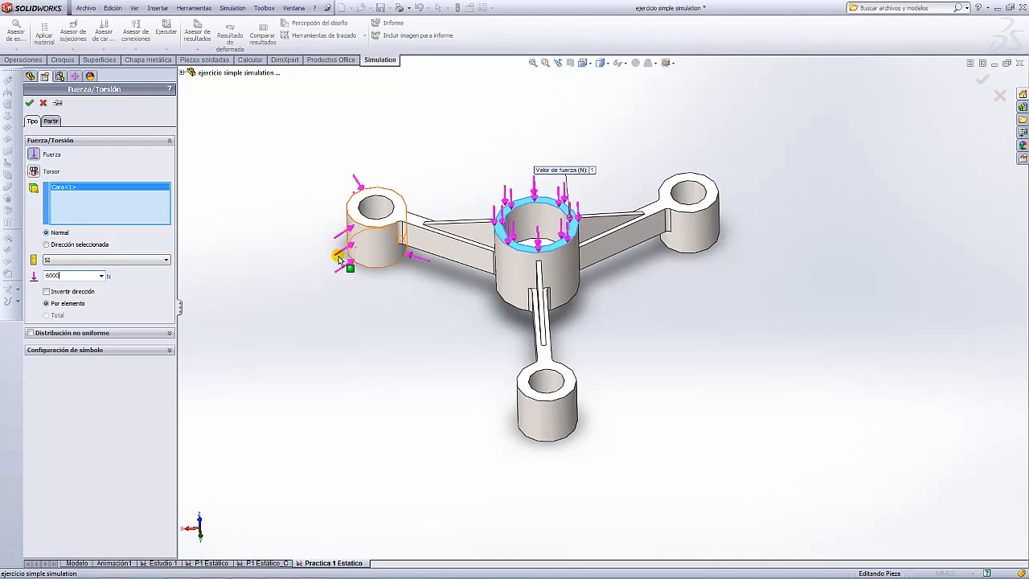
click(47, 292)
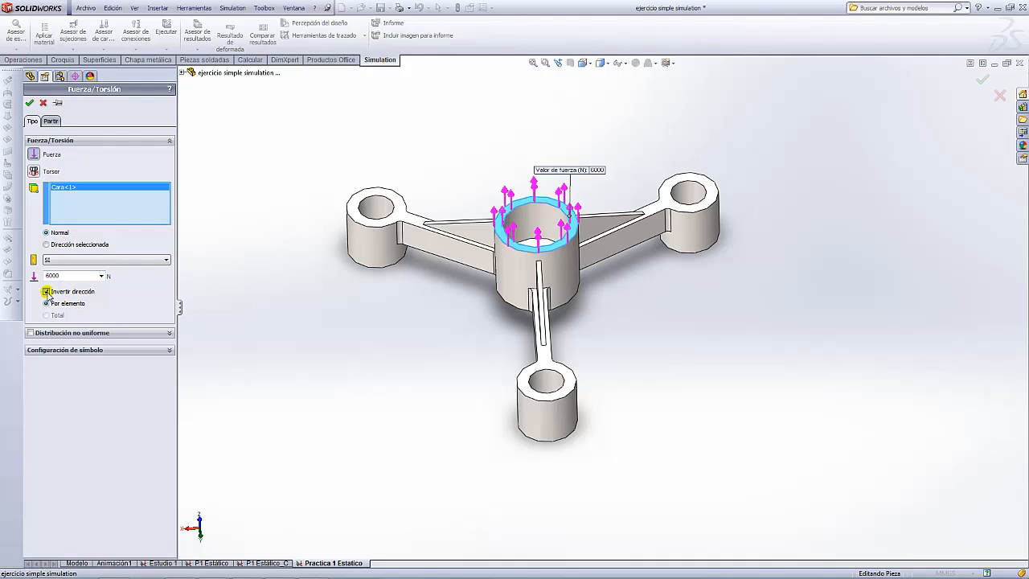
click(47, 292)
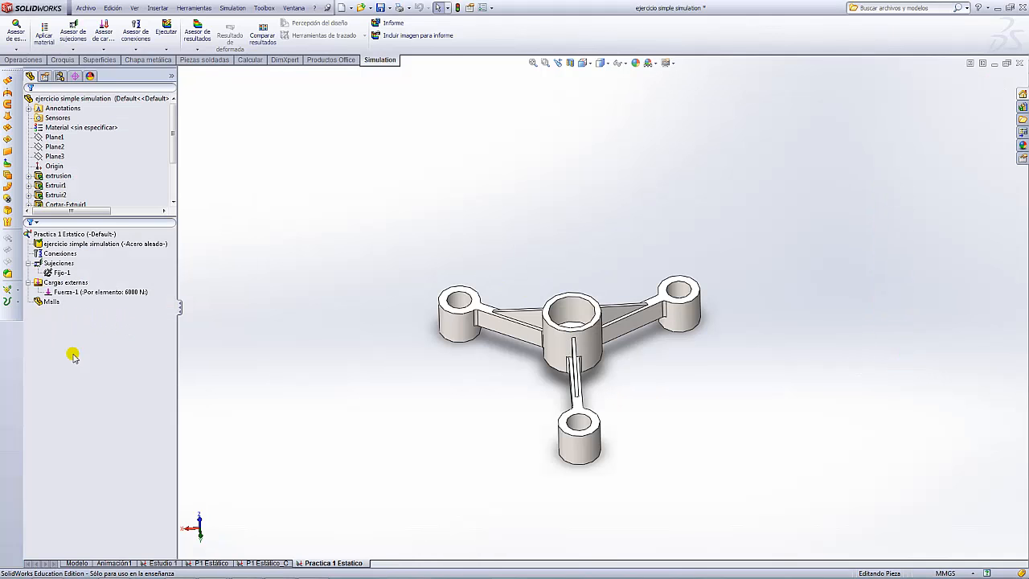
scroll(640, 389, down, 3)
scroll(616, 342, up, 3)
scroll(614, 330, down, 2)
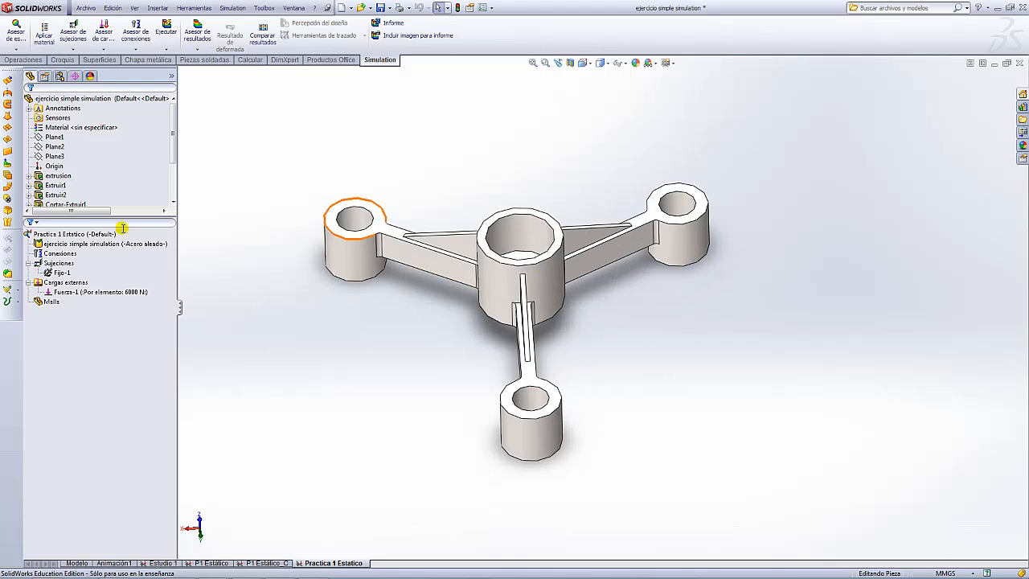
- Set up a mesh with custom parameters: 4 mm global size and 0.20 mm tolerance
right_click(38, 304)
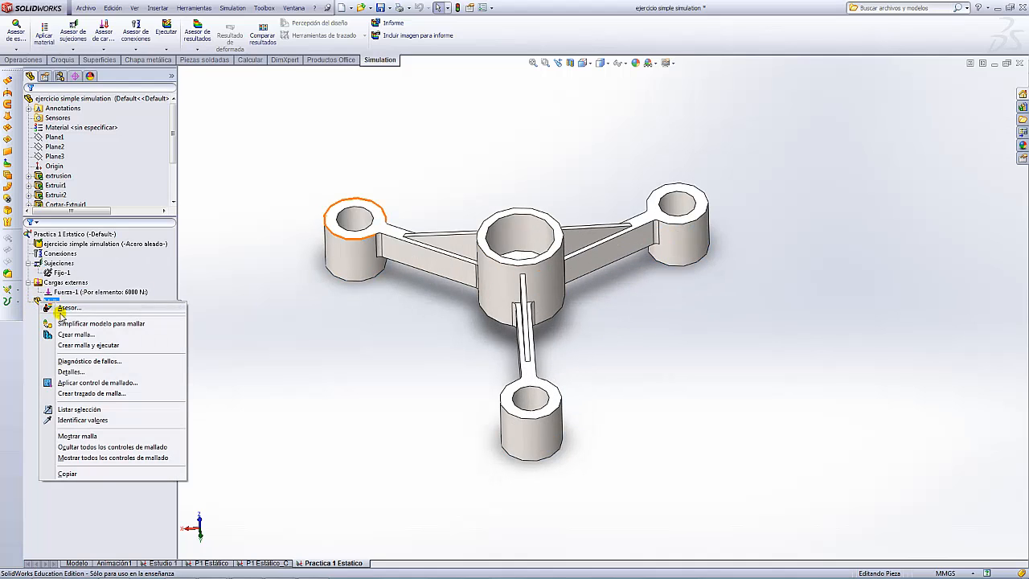
click(76, 336)
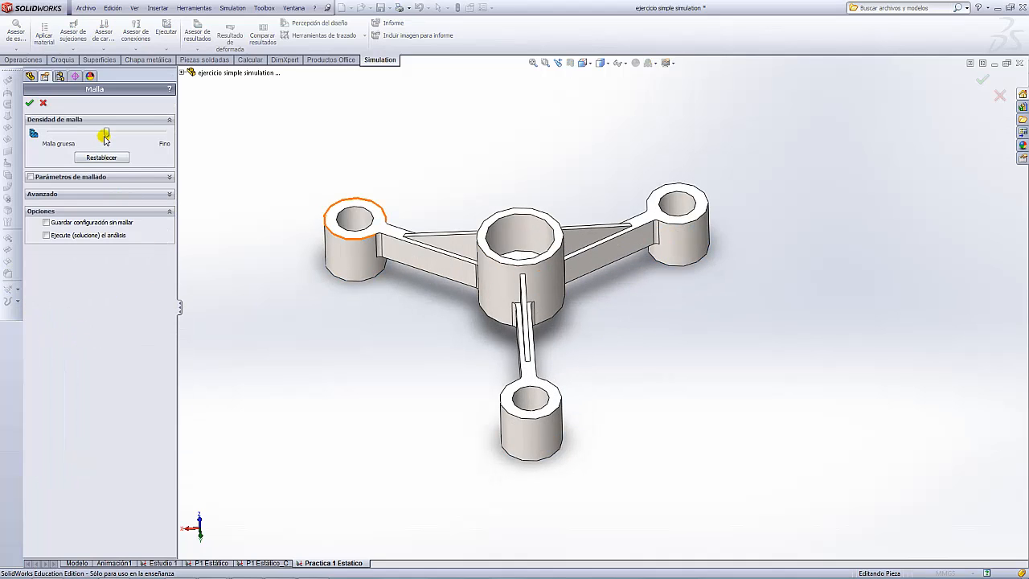
drag(105, 135, 58, 134)
drag(171, 128, 101, 135)
click(169, 179)
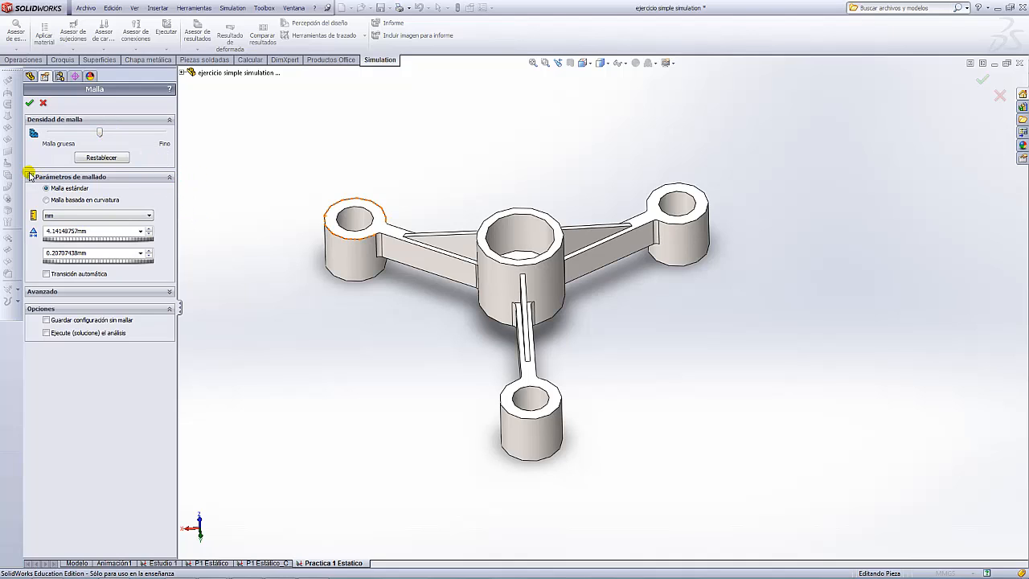
double_click(95, 232)
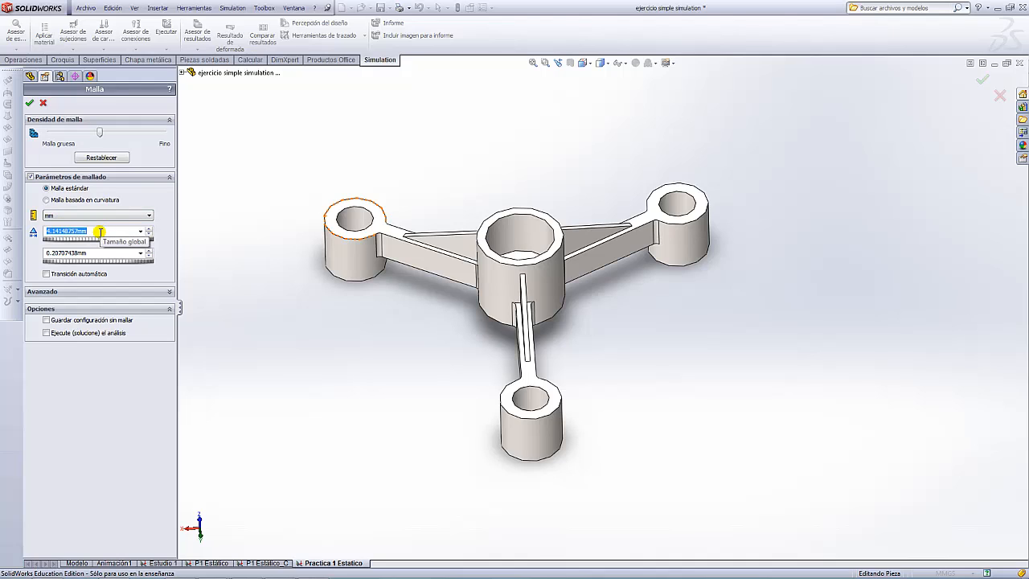
text(4.00mm)
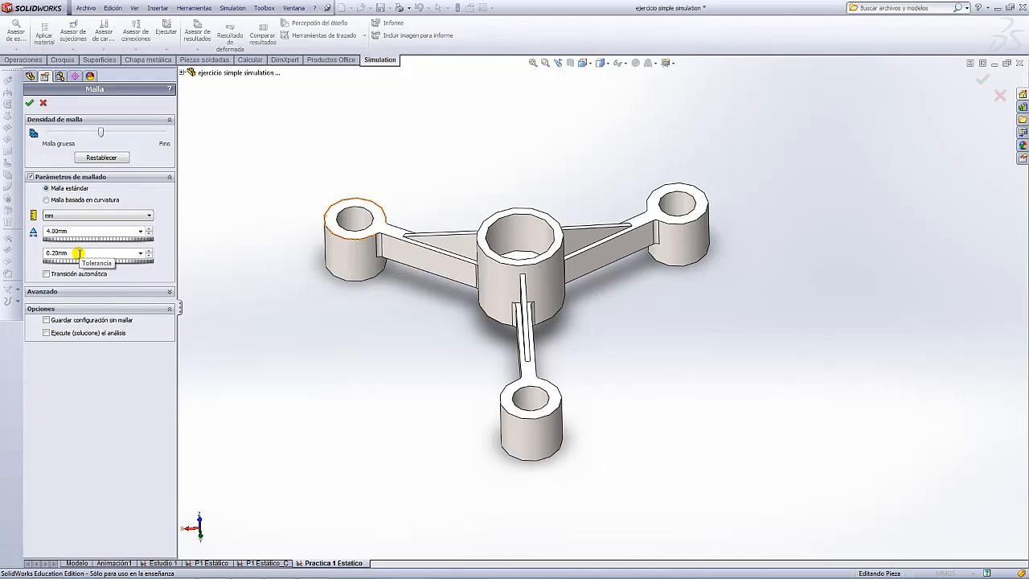
drag(78, 253, 40, 254)
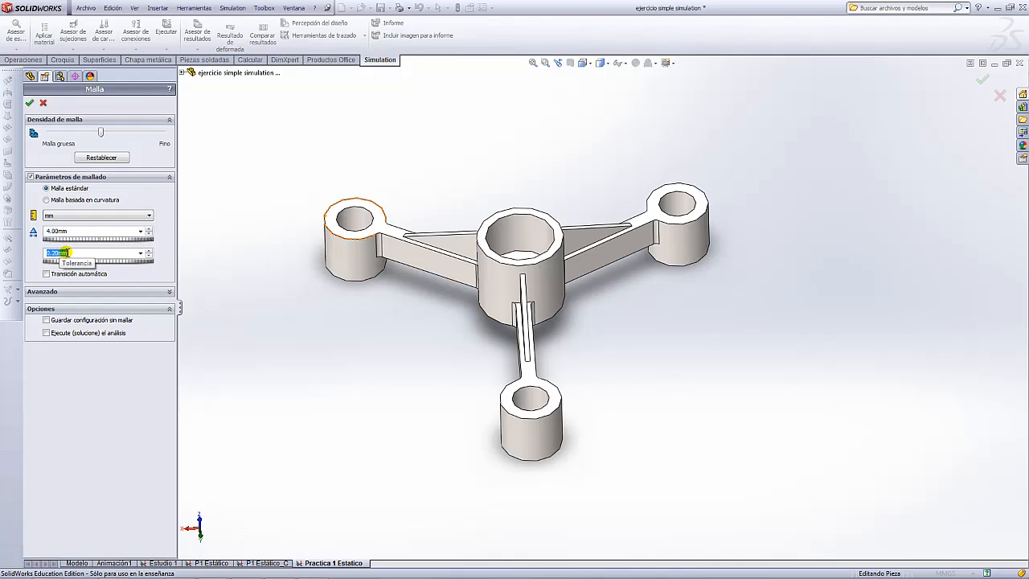
click(156, 271)
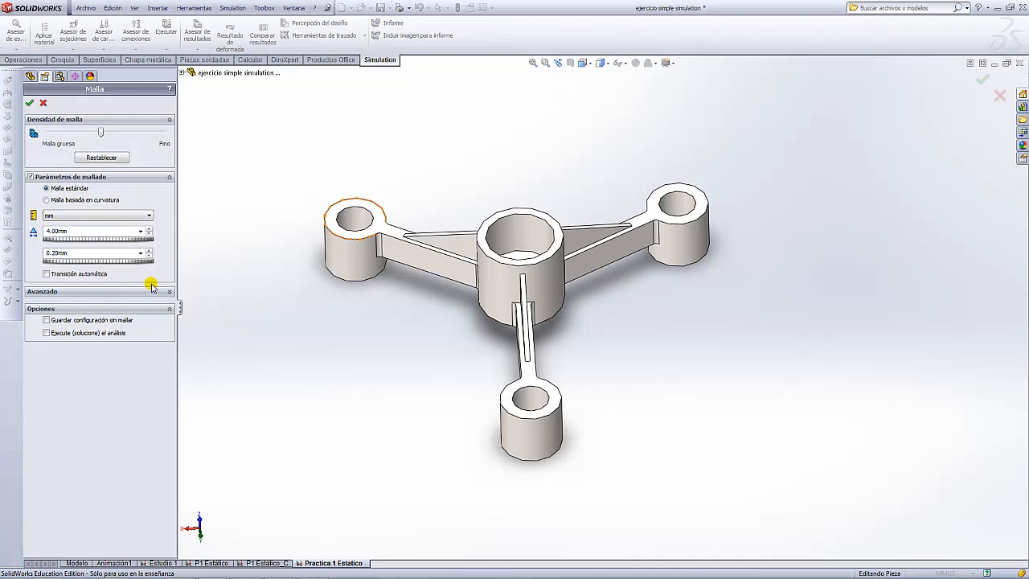
- Generate the mesh and orbit the meshed part to inspect it
click(30, 104)
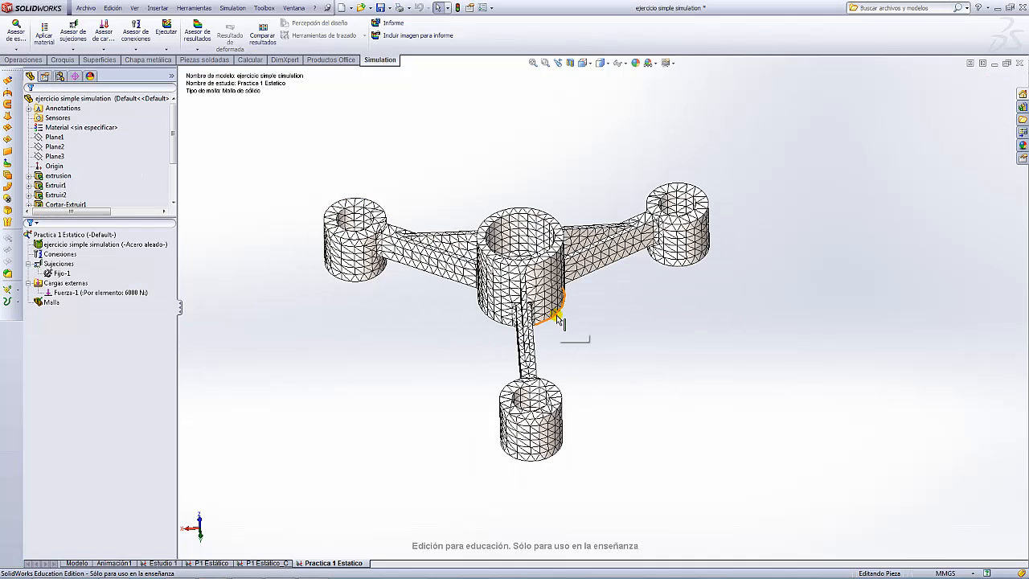
scroll(563, 301, up, 3)
scroll(565, 298, down, 3)
middle_drag(626, 304, 629, 280)
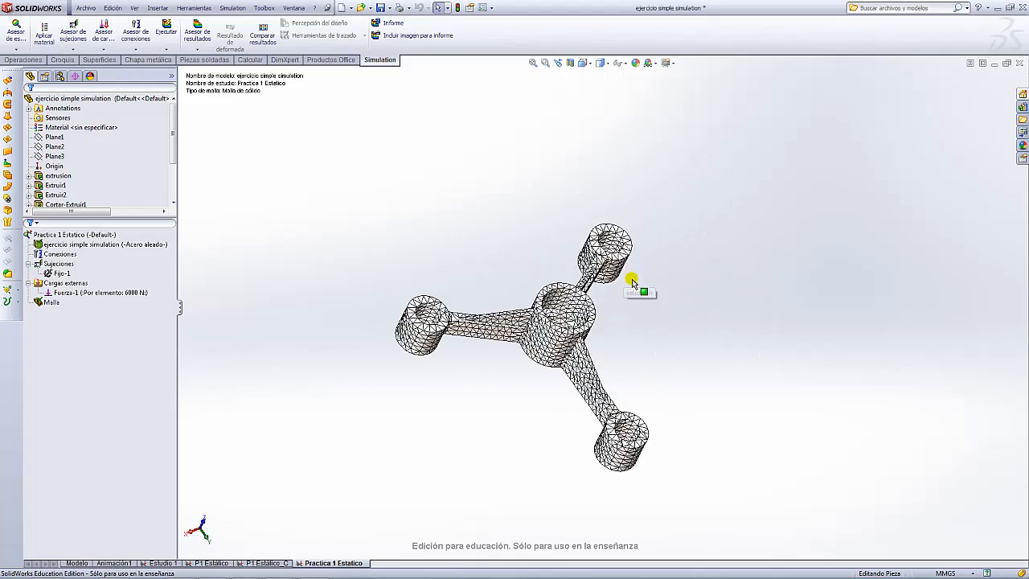
middle_drag(650, 328, 629, 320)
scroll(629, 320, up, 3)
scroll(370, 315, down, 2)
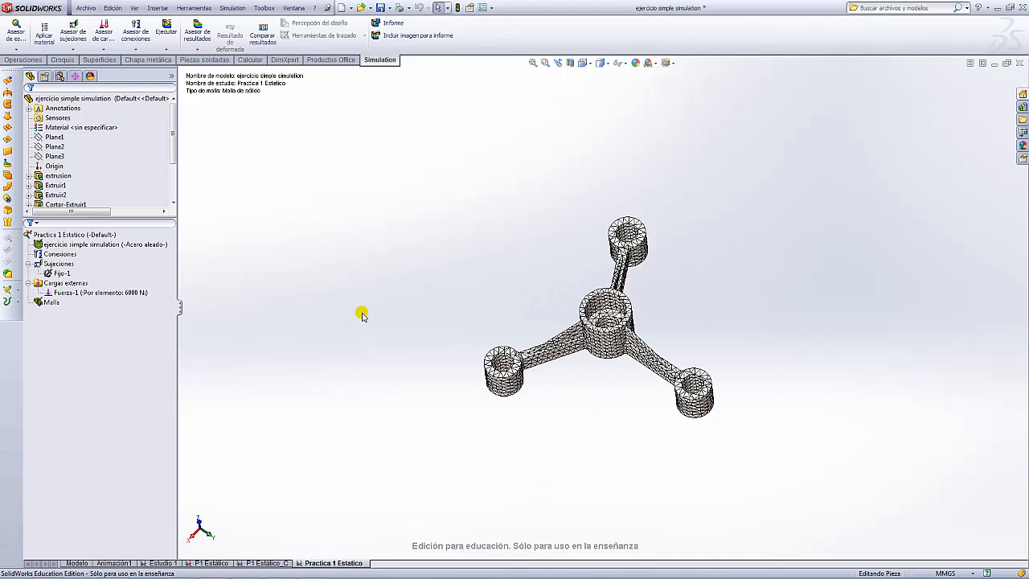
right_click(40, 302)
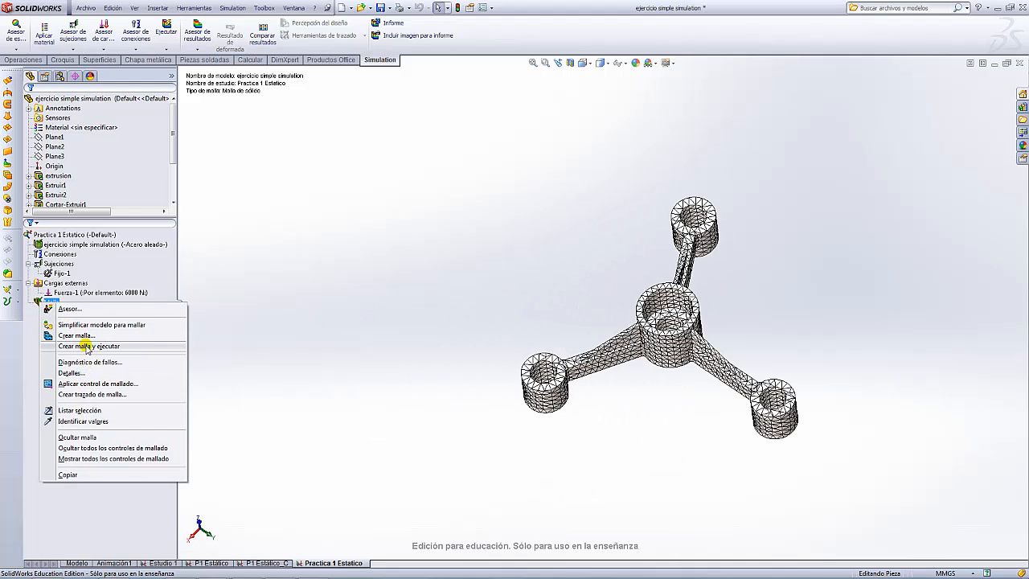
click(78, 437)
middle_drag(662, 304, 574, 310)
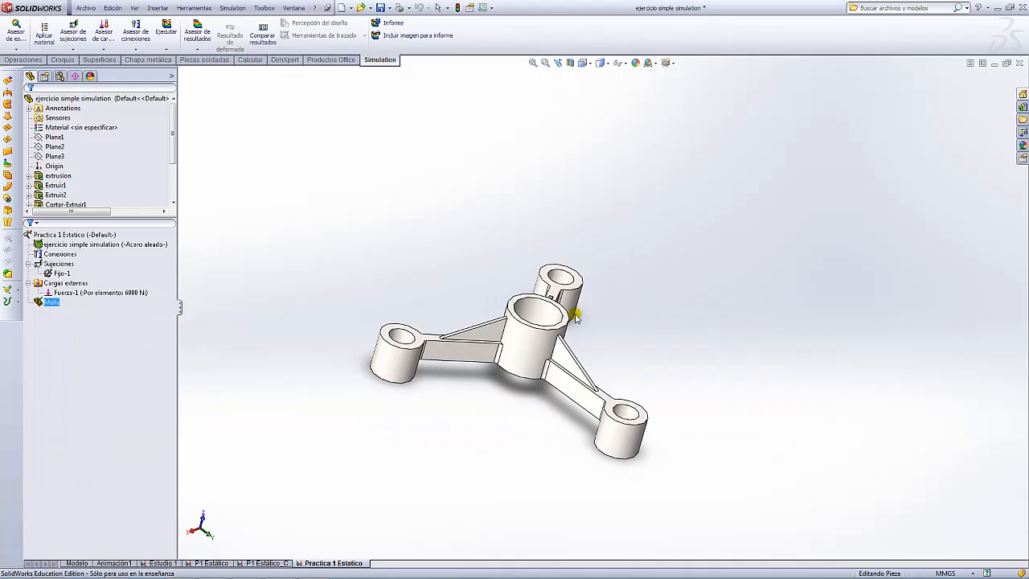
scroll(556, 334, down, 3)
scroll(557, 334, up, 5)
middle_drag(707, 306, 643, 400)
scroll(643, 347, down, 3)
middle_drag(620, 350, 678, 356)
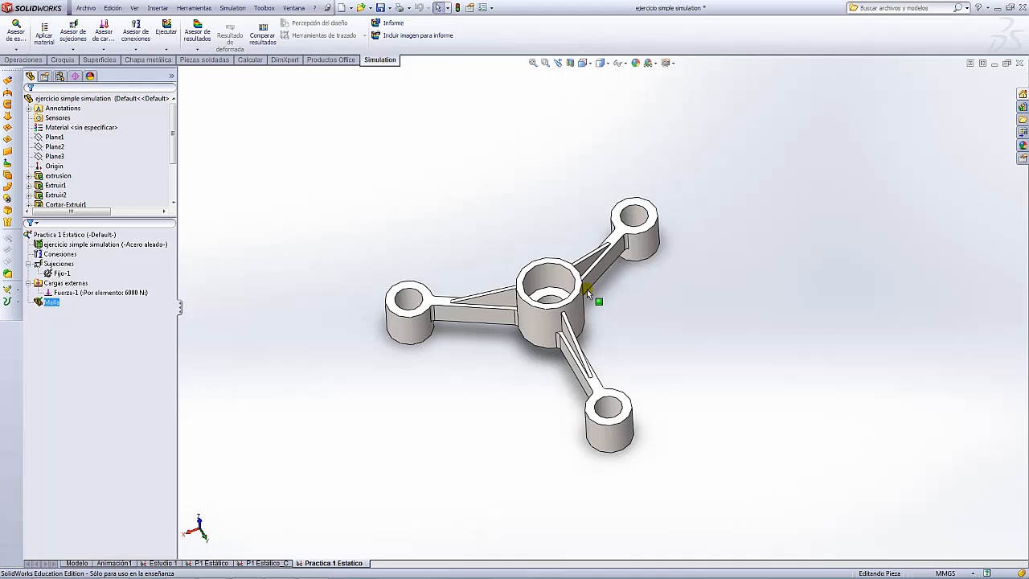
right_click(40, 307)
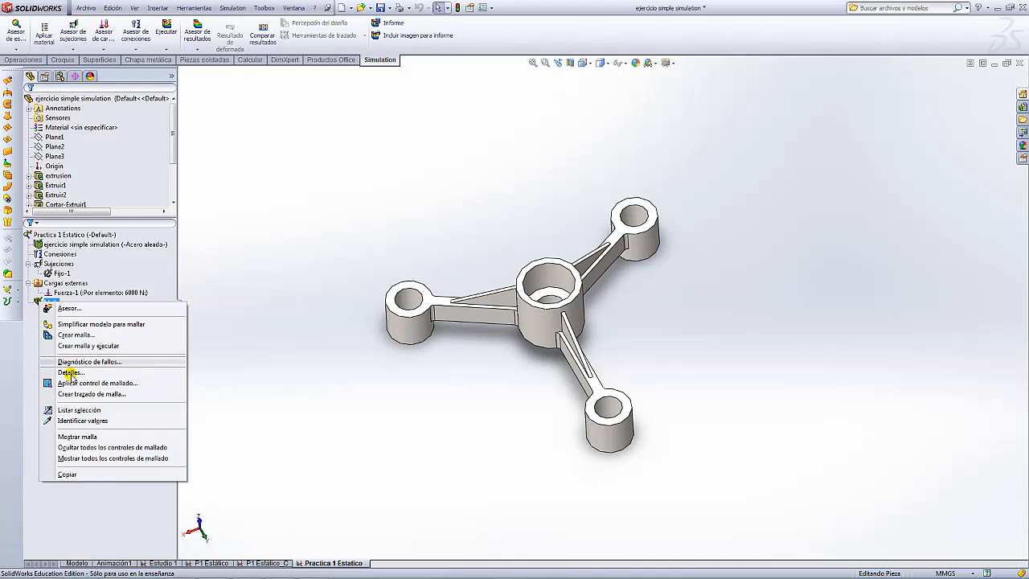
click(79, 437)
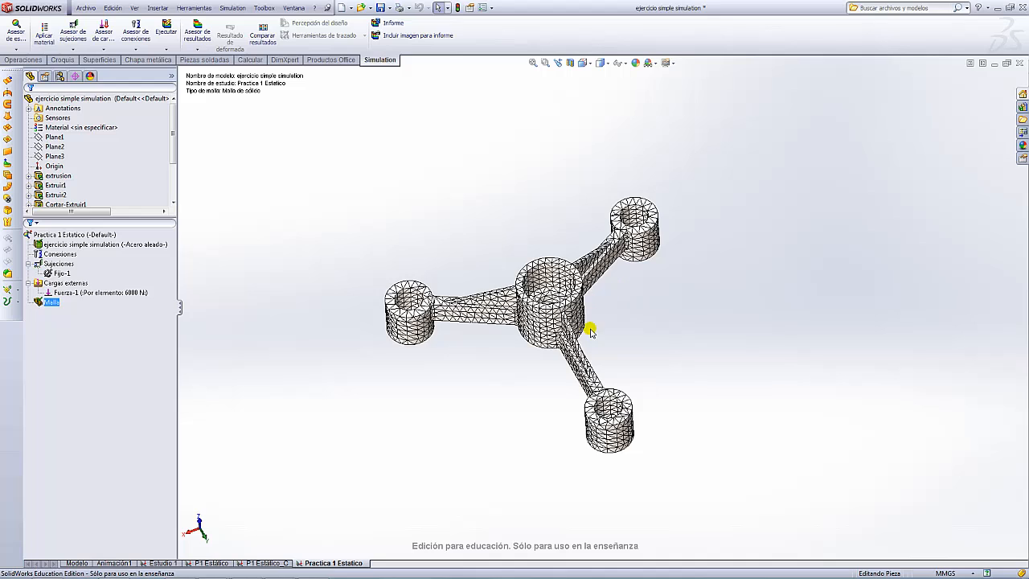
scroll(591, 325, up, 2)
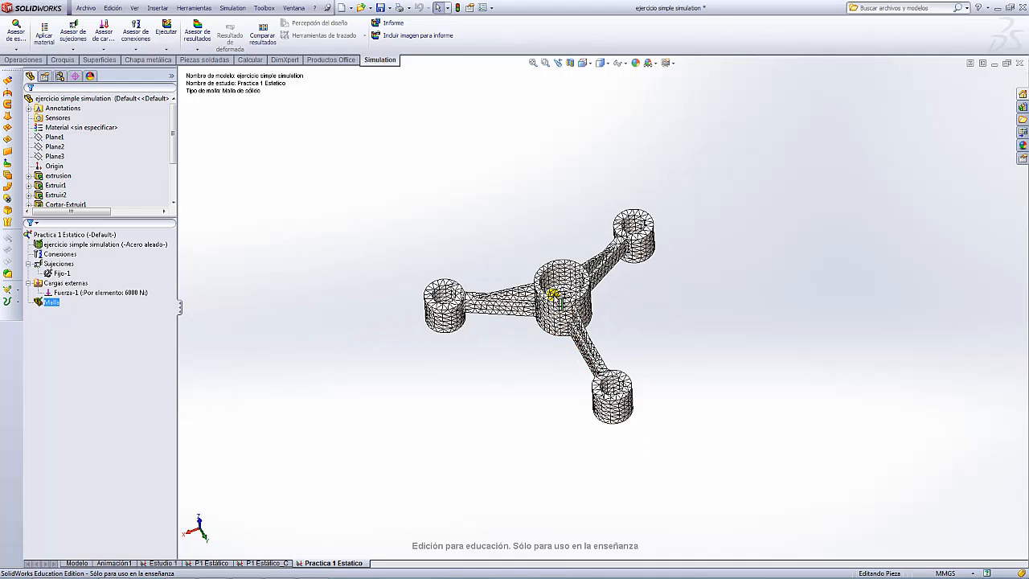
scroll(616, 315, down, 3)
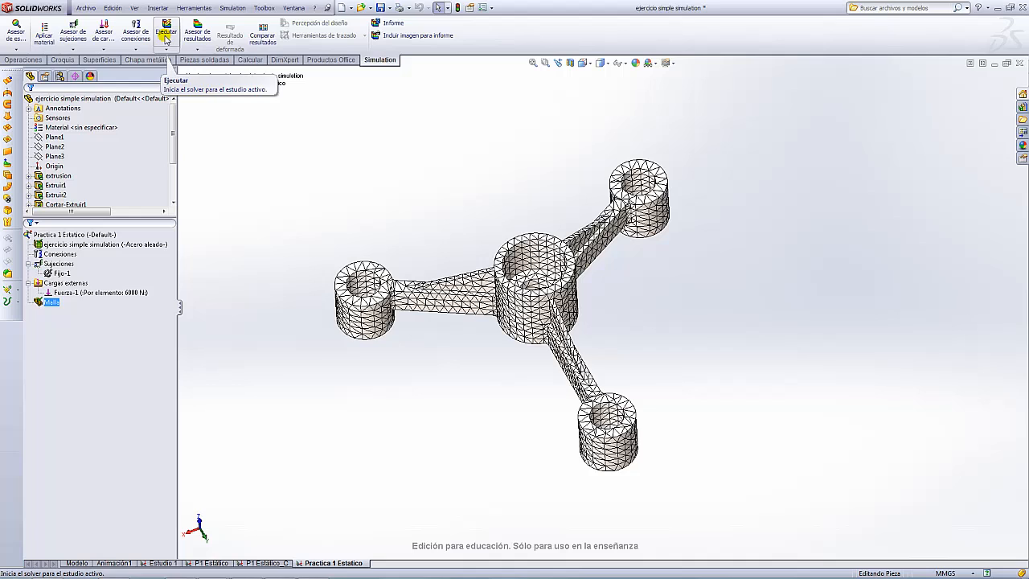
- Run the Practica 1 Estatico stress analysis
click(166, 49)
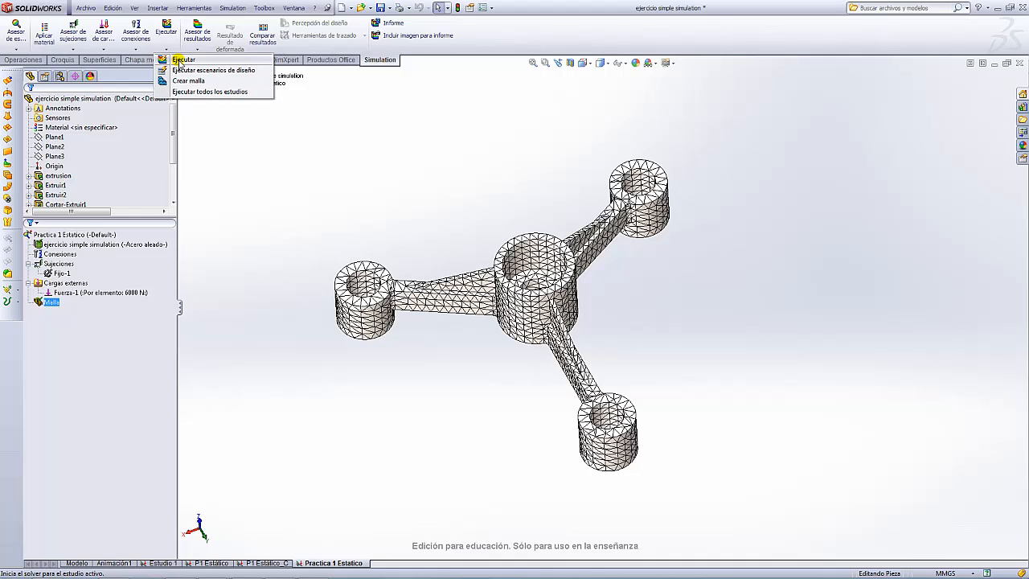
click(180, 63)
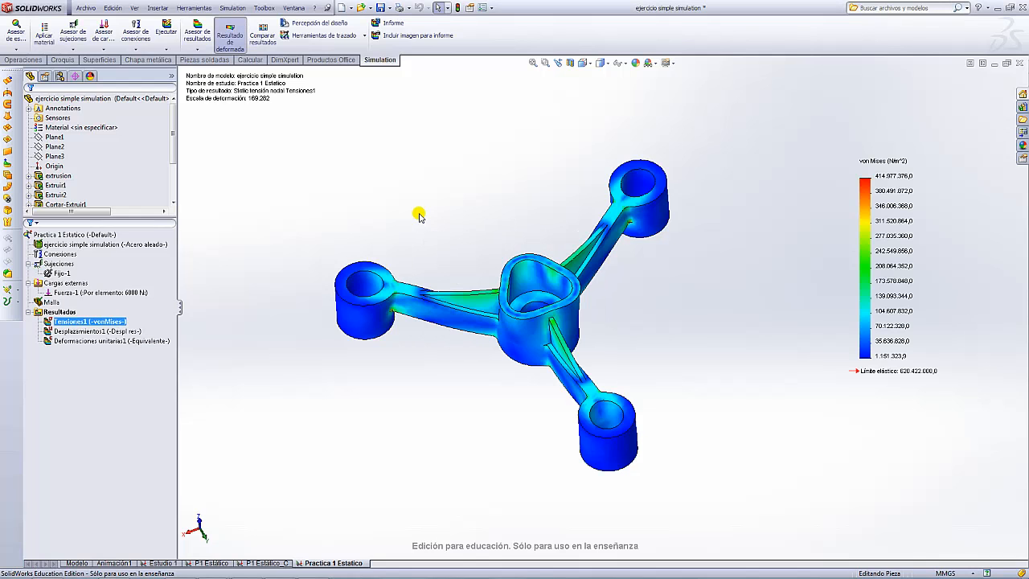
middle_drag(475, 238, 623, 280)
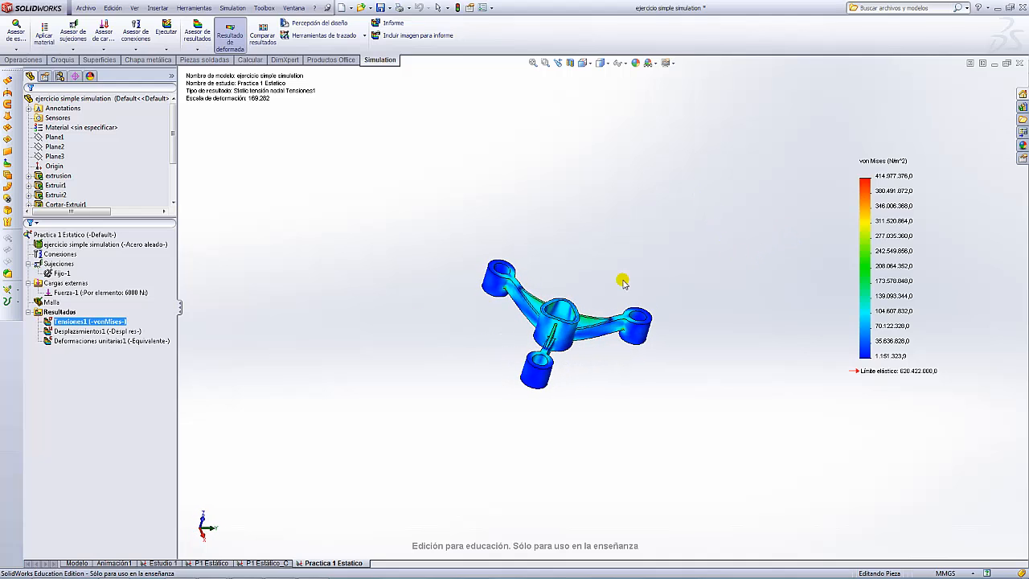
- Display the Tensiones1 von Mises plot, peaking at 414.877.376,0 N/m^2
click(77, 341)
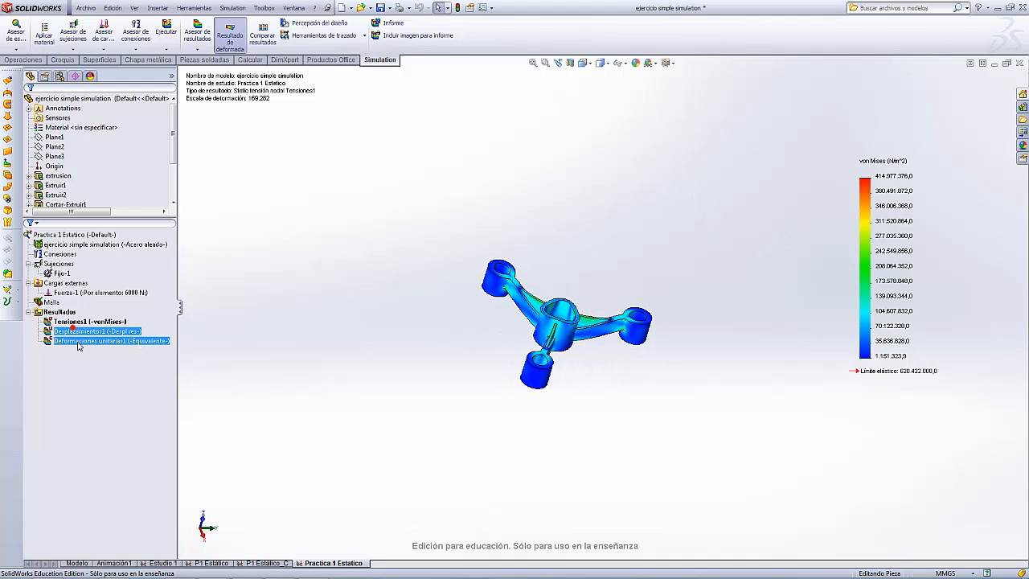
ctrl+click(79, 323)
click(78, 322)
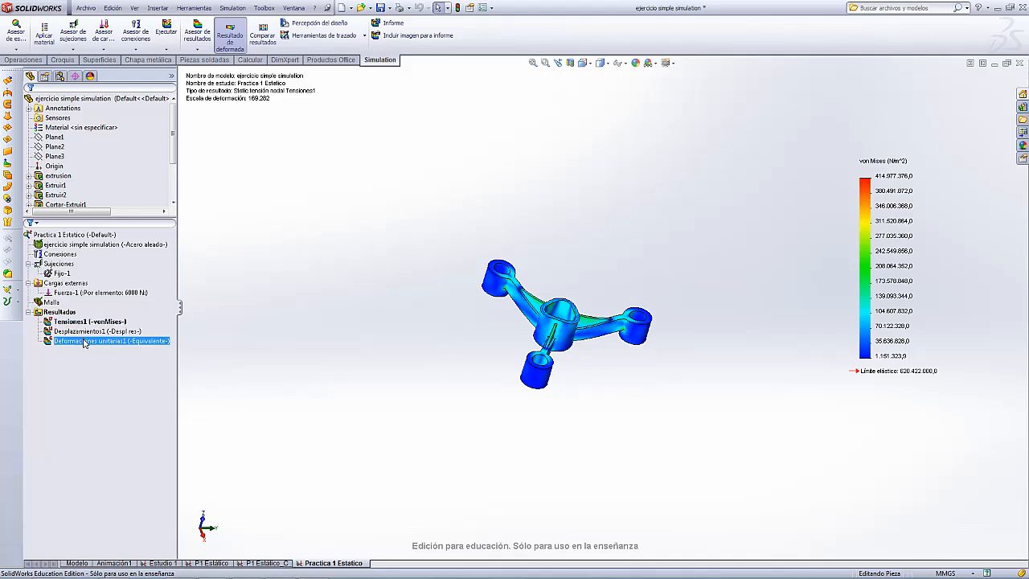
double_click(75, 322)
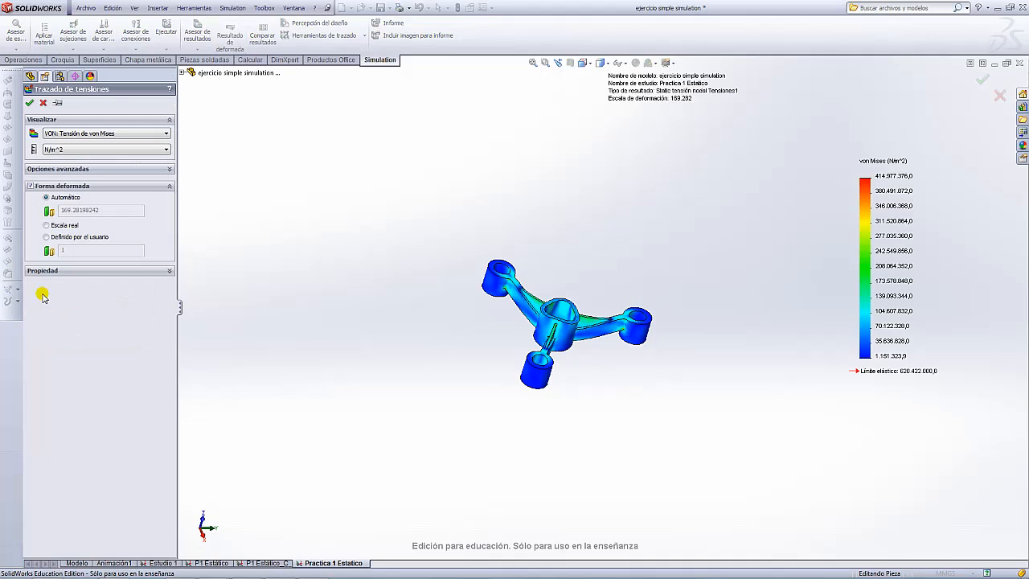
click(29, 103)
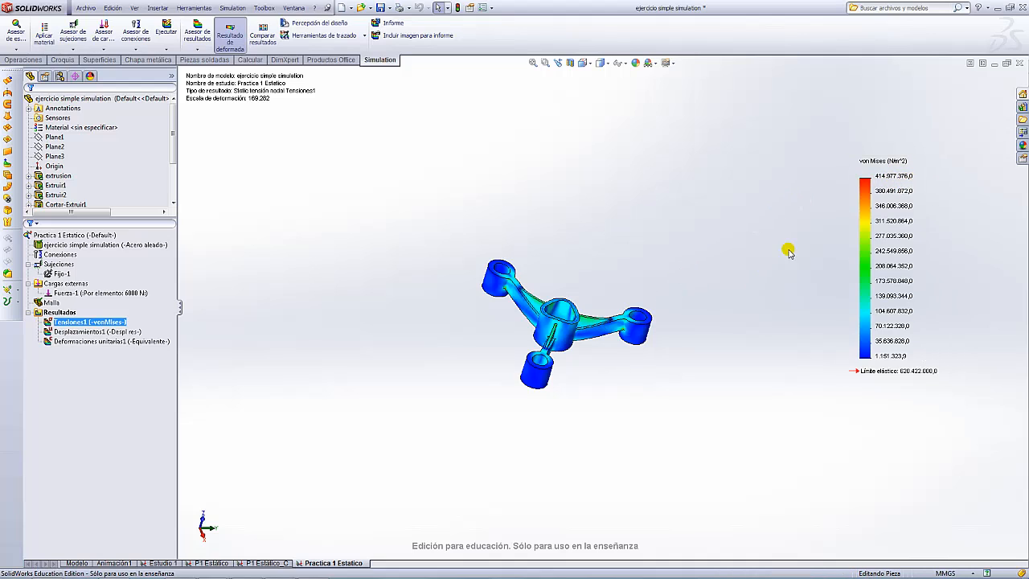
scroll(611, 354, down, 5)
middle_drag(628, 363, 549, 182)
scroll(552, 321, down, 3)
scroll(558, 338, up, 4)
middle_drag(558, 339, 600, 306)
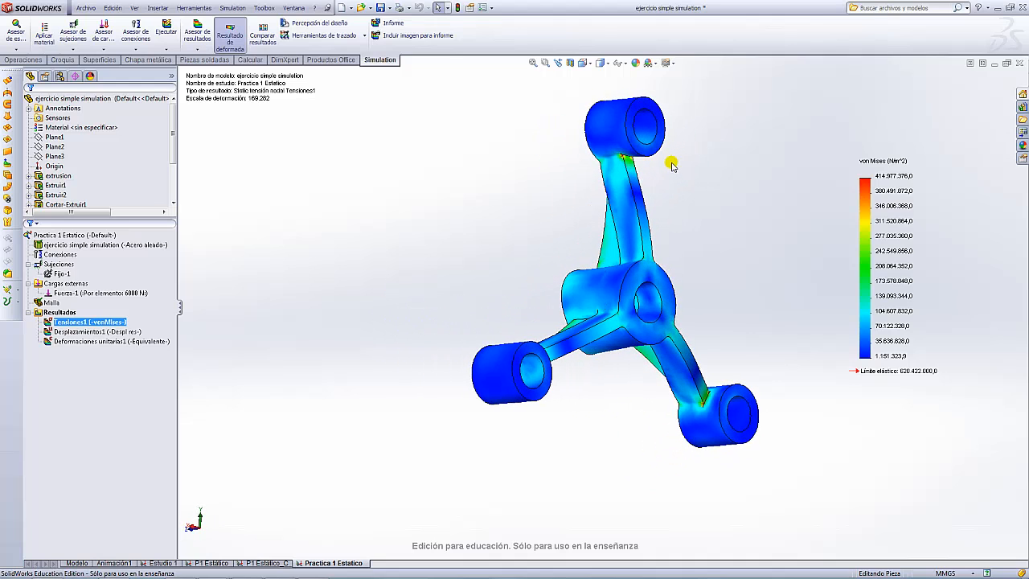
scroll(679, 160, down, 5)
scroll(542, 257, down, 8)
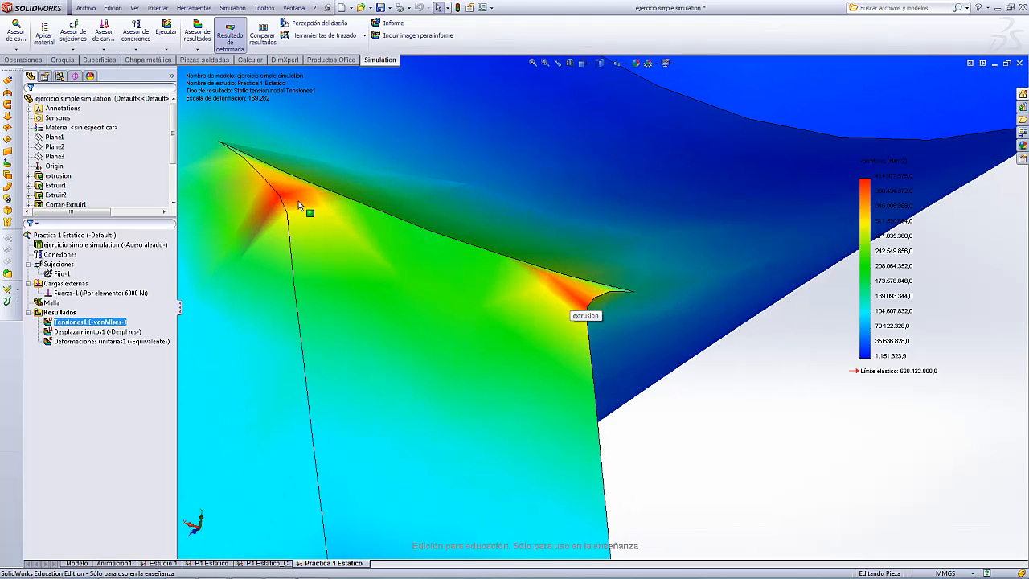
scroll(298, 201, up, 10)
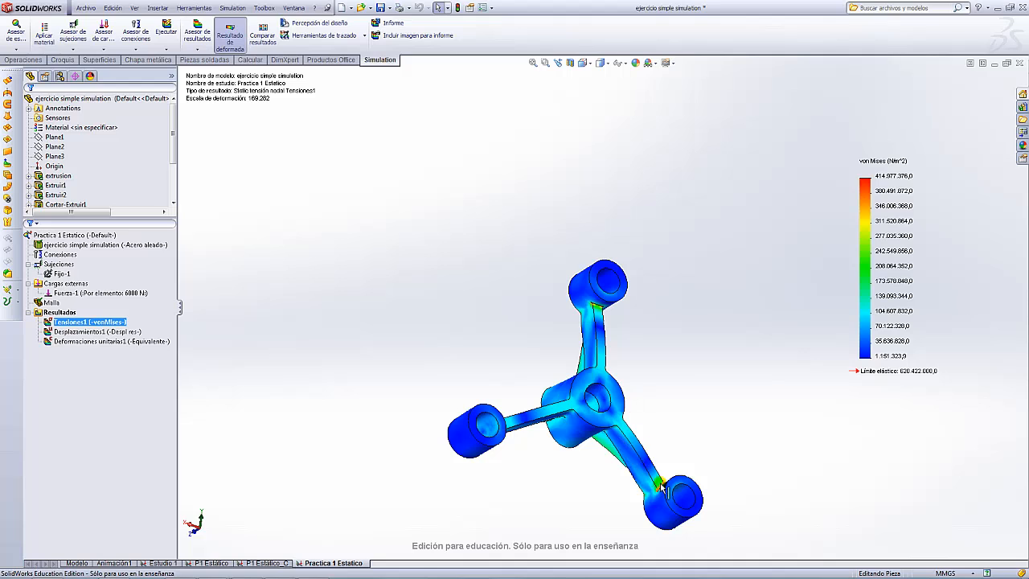
middle_drag(659, 485, 696, 500)
scroll(653, 485, down, 8)
scroll(611, 399, up, 5)
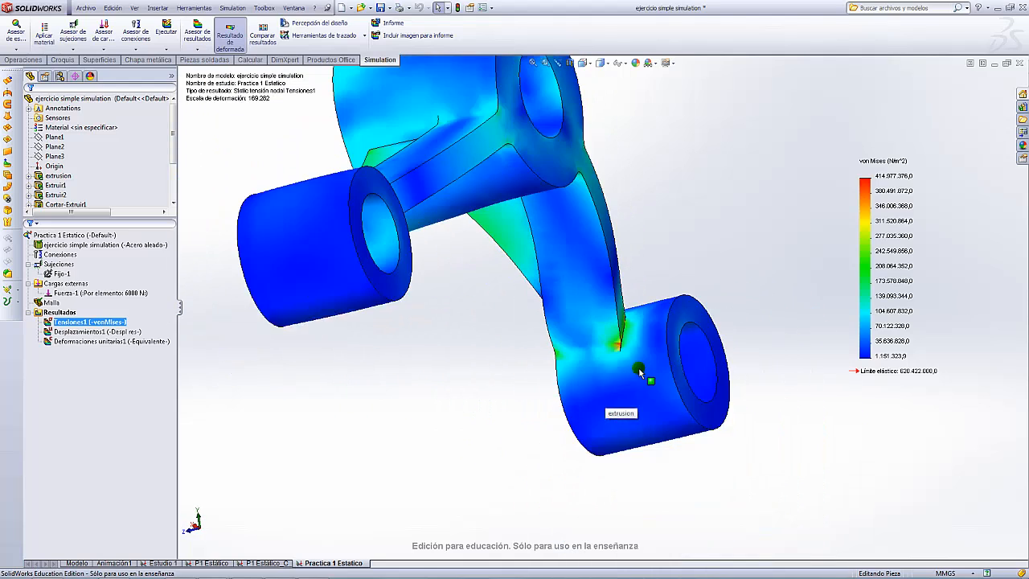
middle_drag(640, 390, 391, 317)
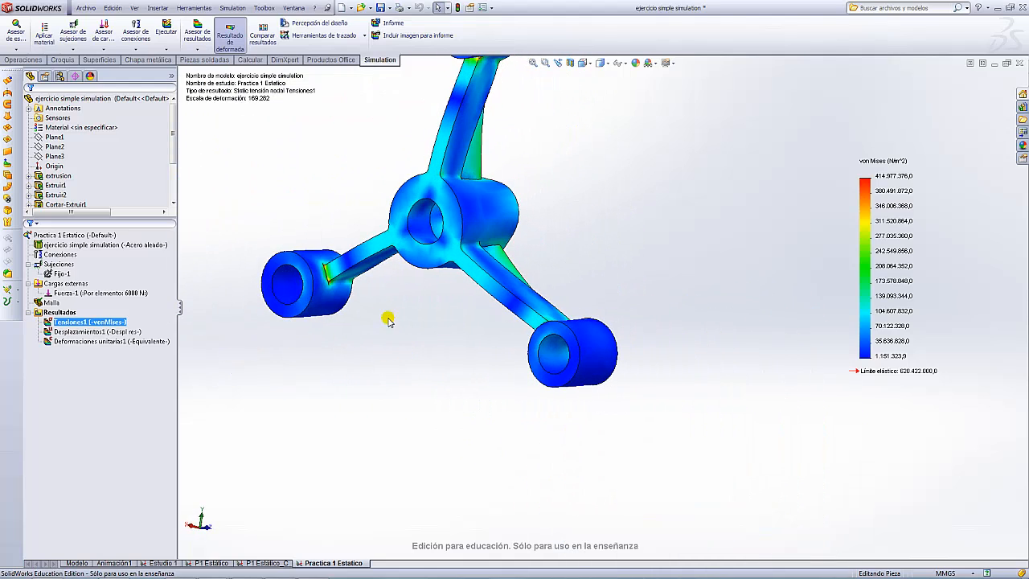
scroll(482, 286, down, 10)
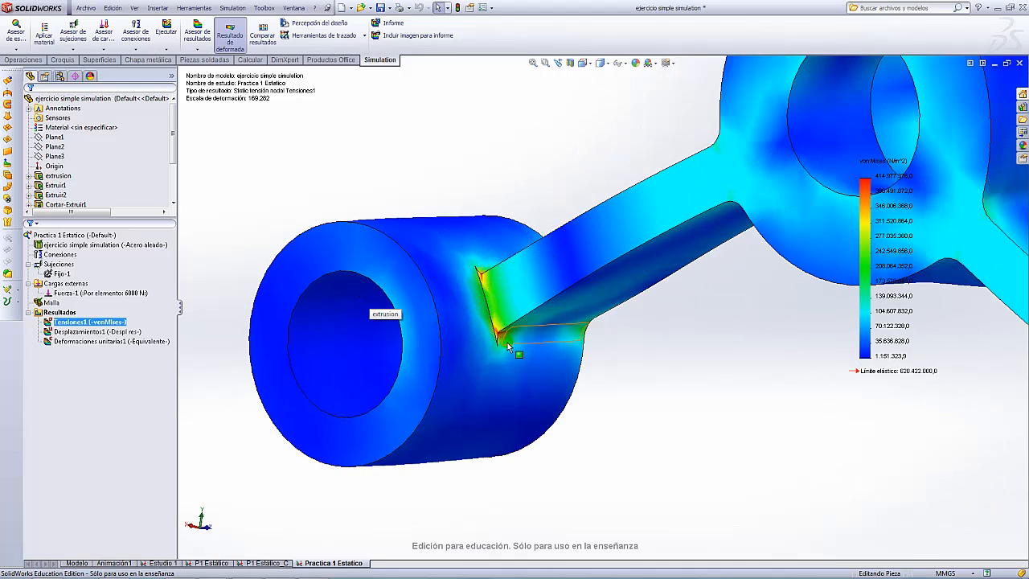
scroll(604, 304, up, 8)
middle_drag(604, 304, 774, 288)
scroll(768, 285, down, 5)
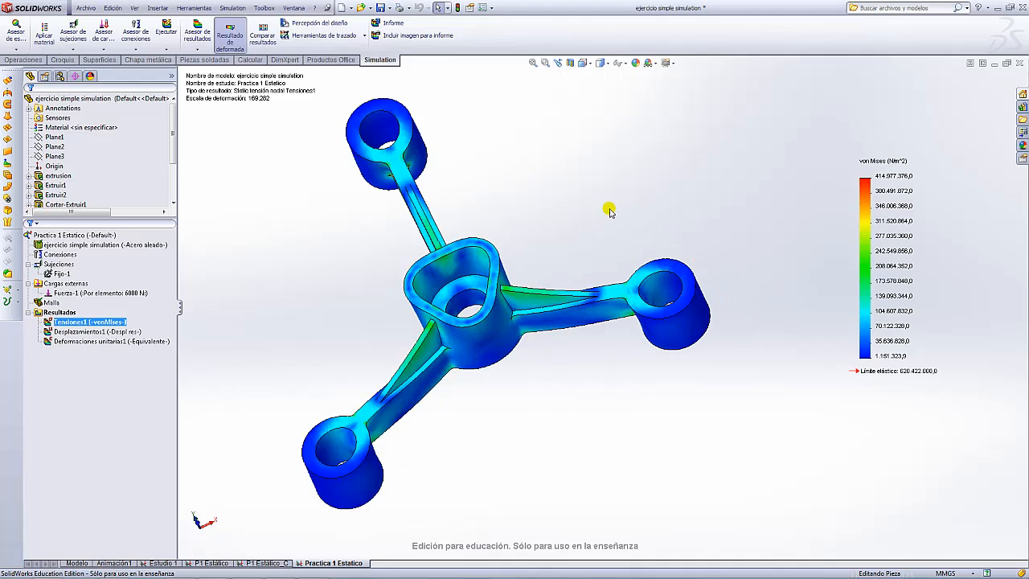
middle_drag(609, 210, 633, 226)
scroll(621, 232, up, 4)
scroll(576, 251, down, 3)
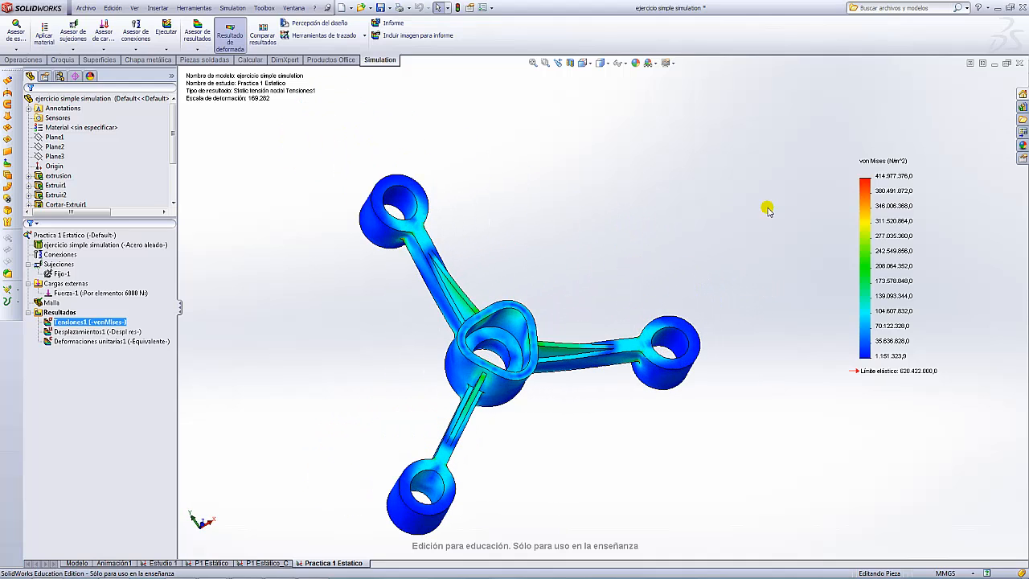
- Show the Desplazamientos1 URES displacement plot, peaking at 9.218e-002 mm at the central hub
ctrl+click(80, 332)
double_click(80, 332)
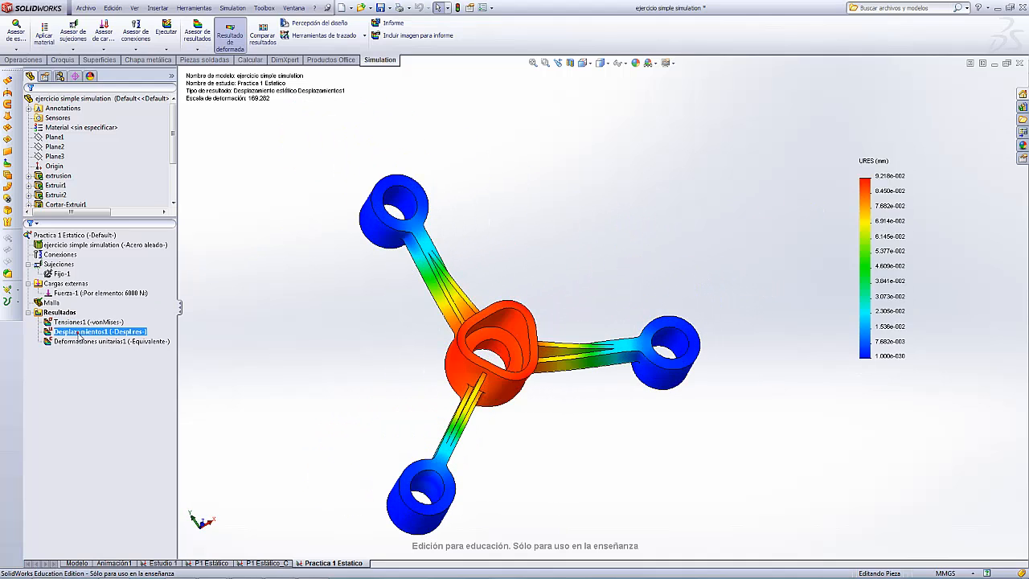
scroll(579, 321, up, 3)
middle_drag(579, 322, 718, 244)
scroll(571, 311, down, 4)
scroll(570, 312, up, 3)
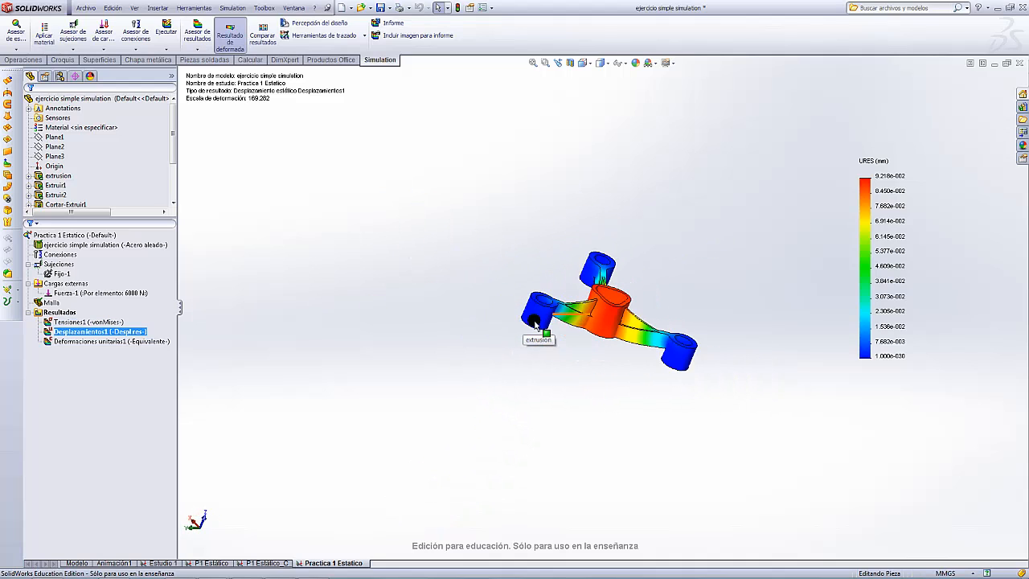
scroll(665, 301, down, 5)
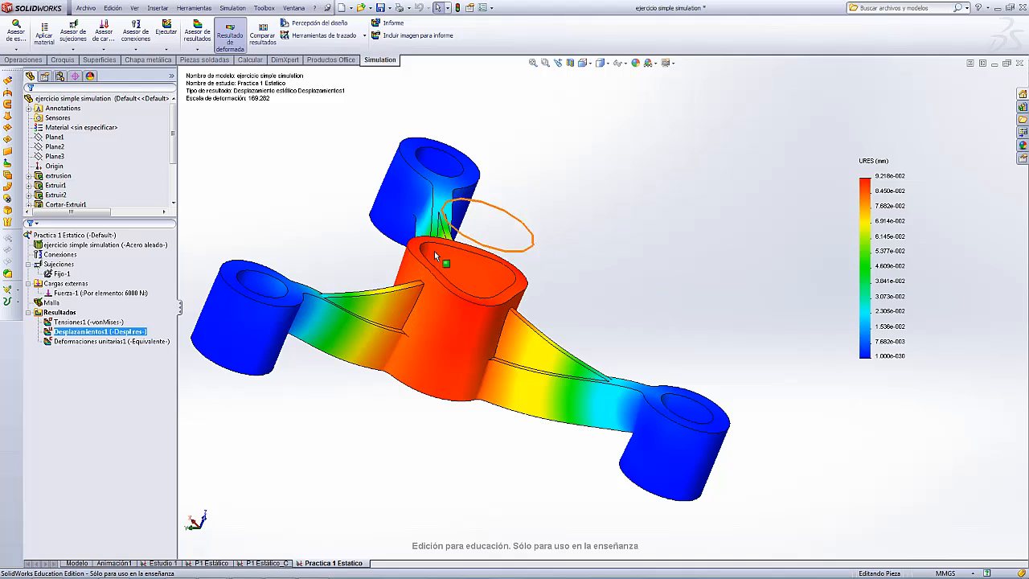
scroll(690, 265, up, 3)
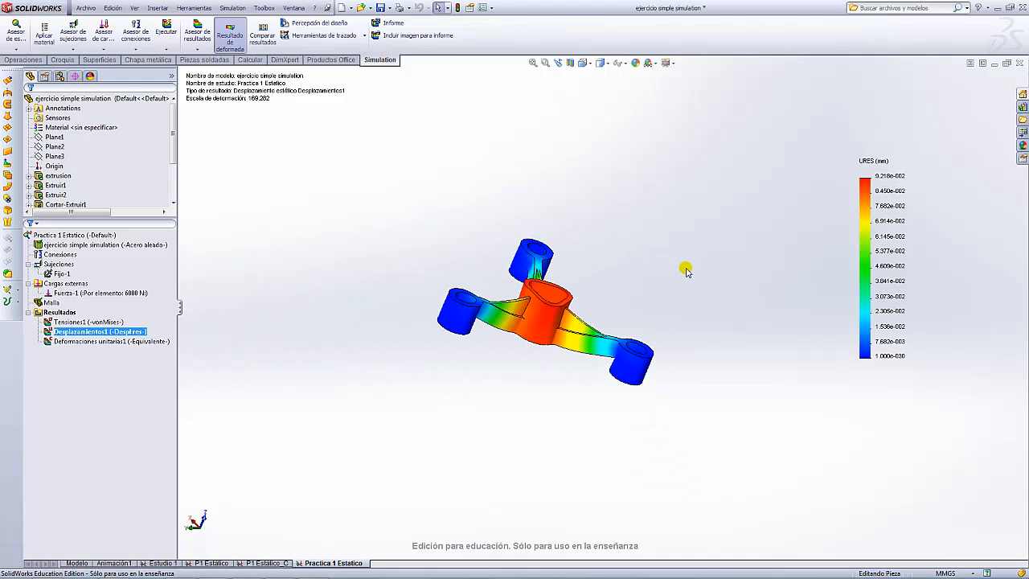
- Orbit and zoom the displacement plot to inspect it from lower and side angles
mouse_move(685, 271)
middle_down()
mouse_move(599, 269)
mouse_move(683, 262)
middle_up()
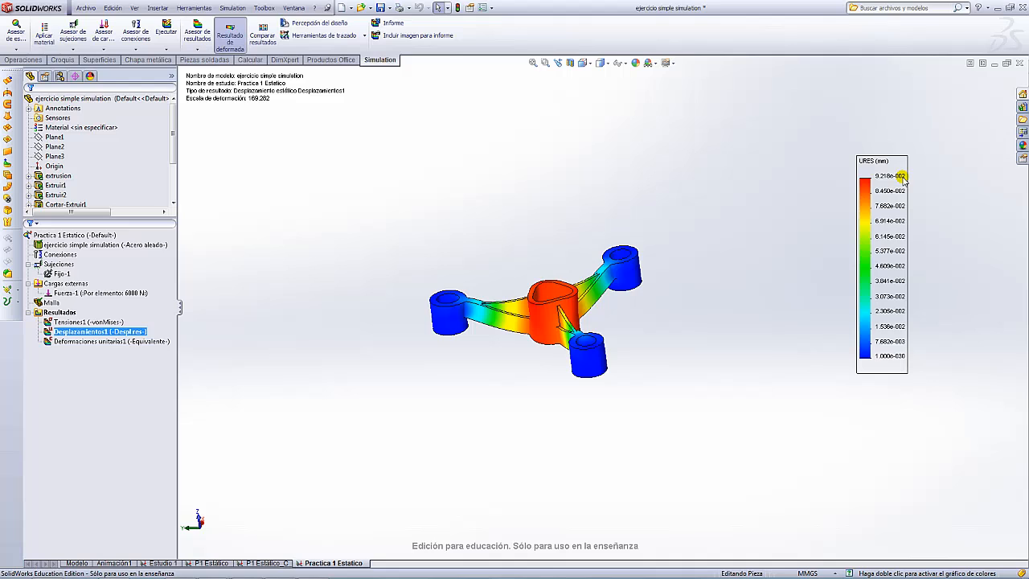
scroll(581, 275, down, 3)
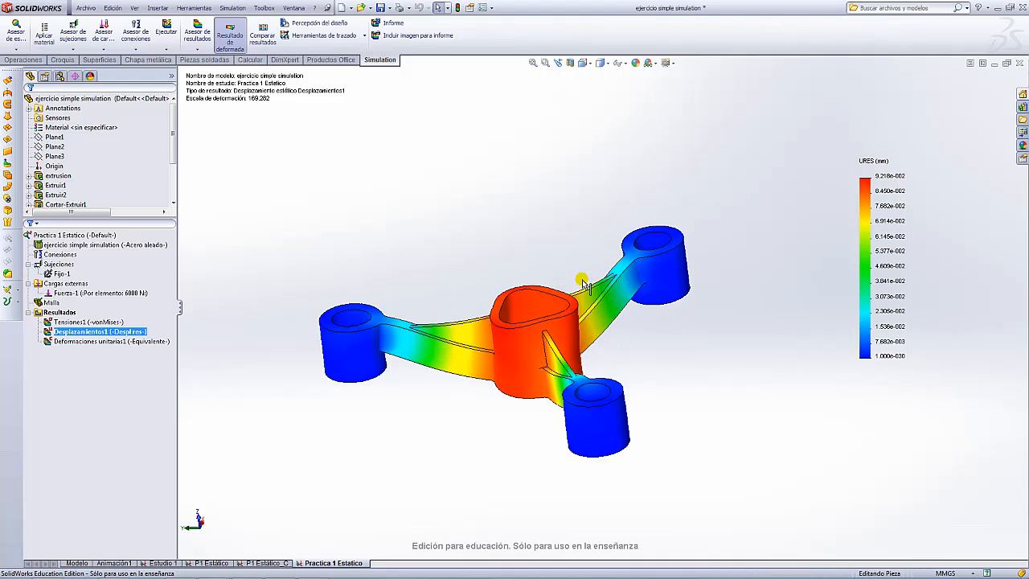
middle_drag(581, 276, 476, 360)
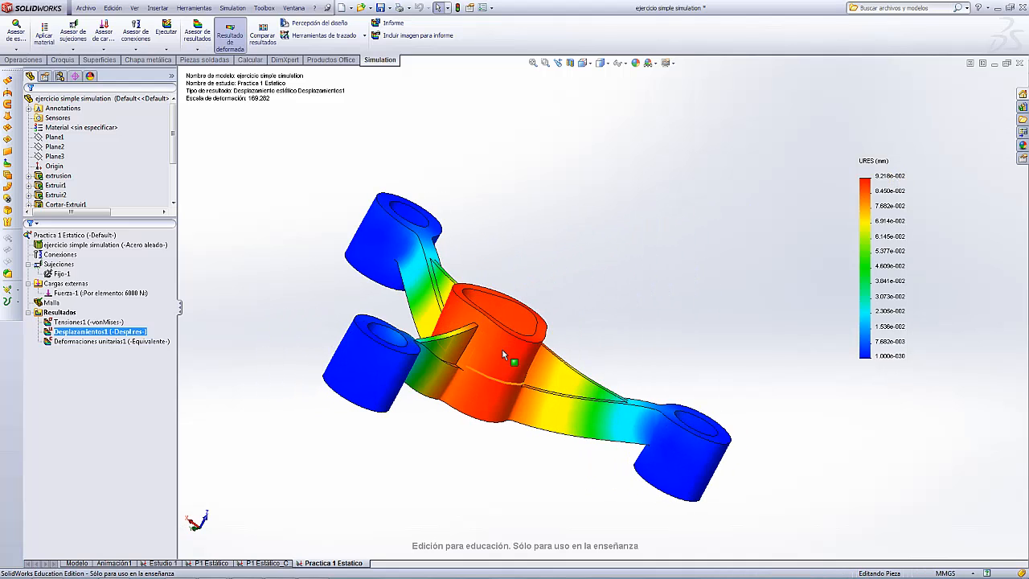
scroll(684, 282, up, 5)
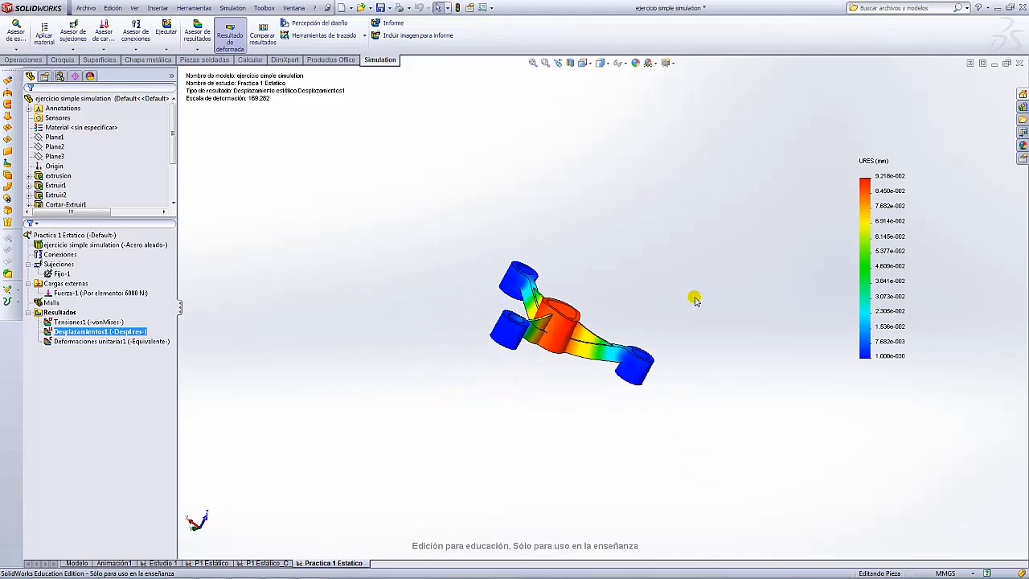
middle_drag(696, 301, 639, 301)
click(84, 345)
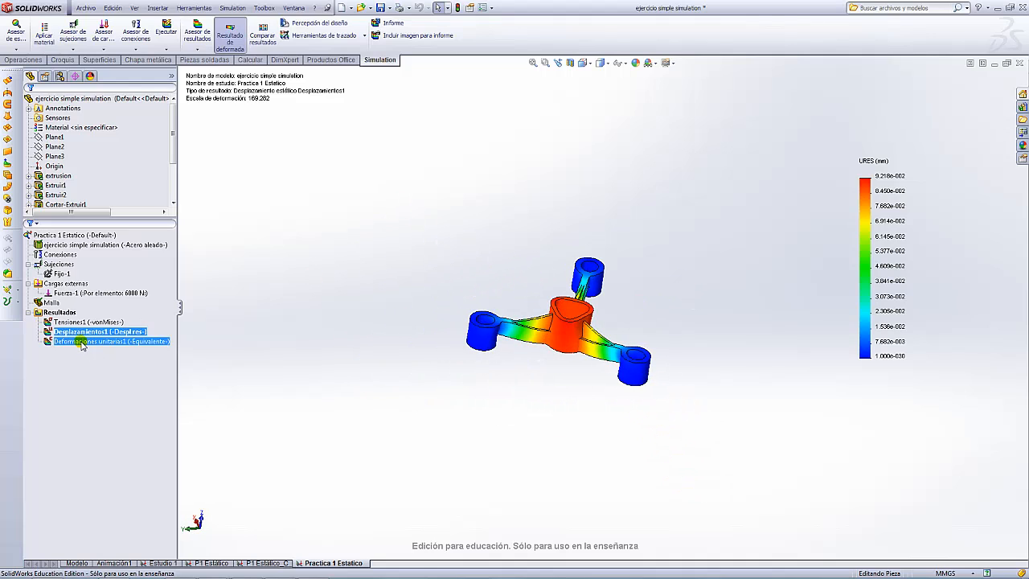
- Display the Deformaciones unitarias1 ESTRN strain plot, ranging from 4.940e-006 to 1.197e-003
double_click(82, 344)
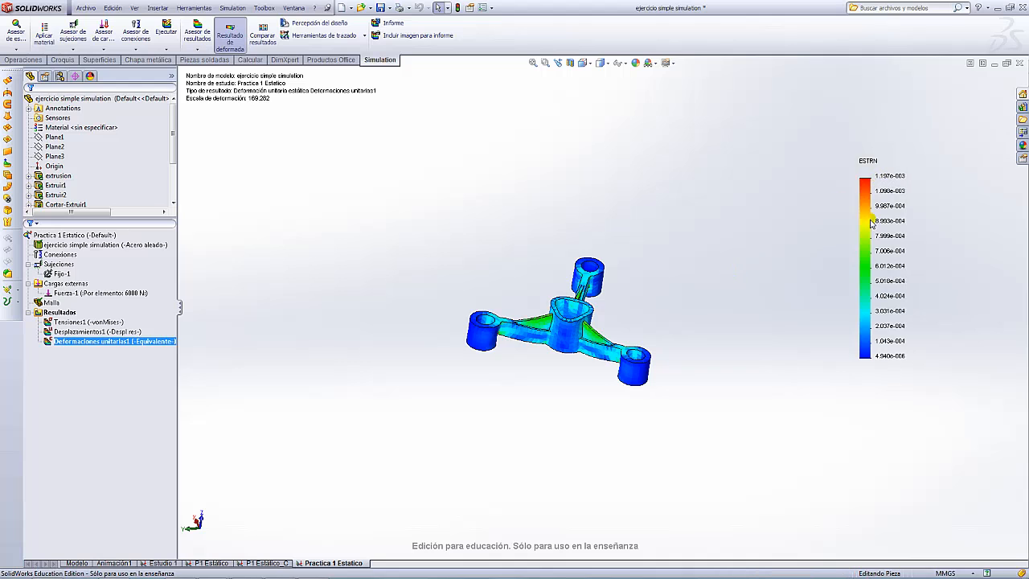
middle_drag(747, 368, 639, 140)
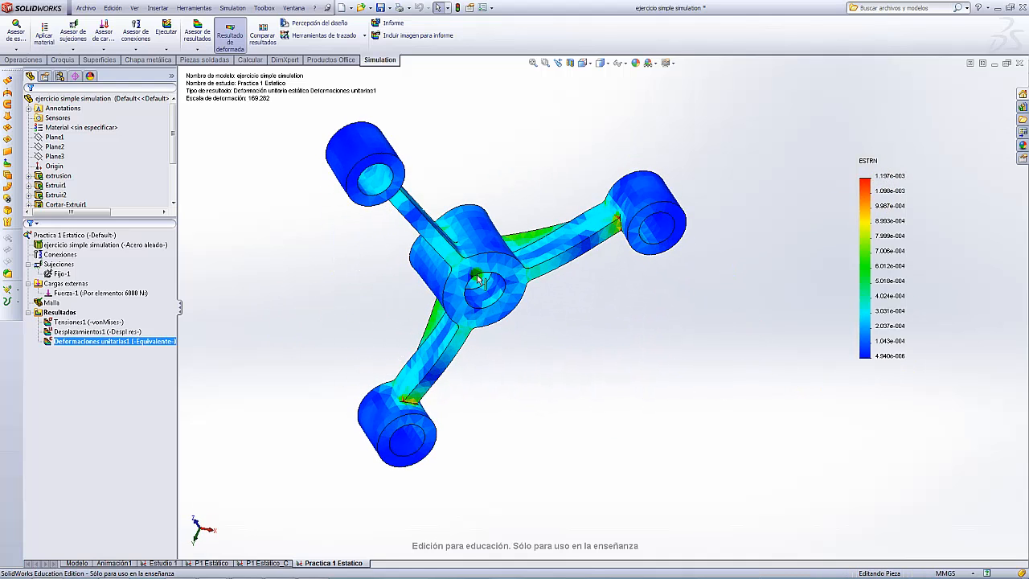
scroll(480, 278, down, 3)
scroll(425, 521, down, 5)
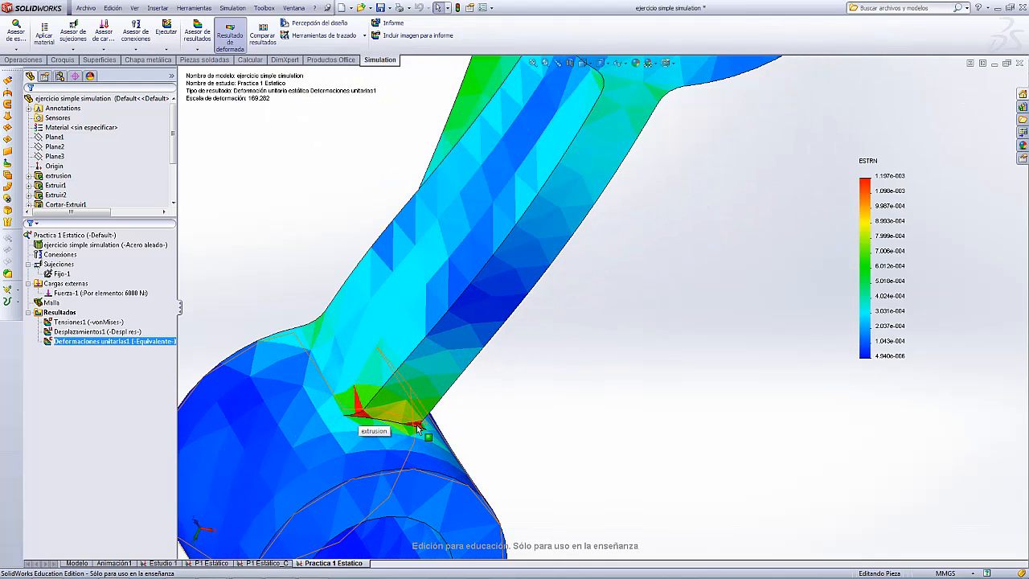
scroll(424, 330, up, 5)
scroll(424, 331, up, 6)
scroll(695, 207, down, 6)
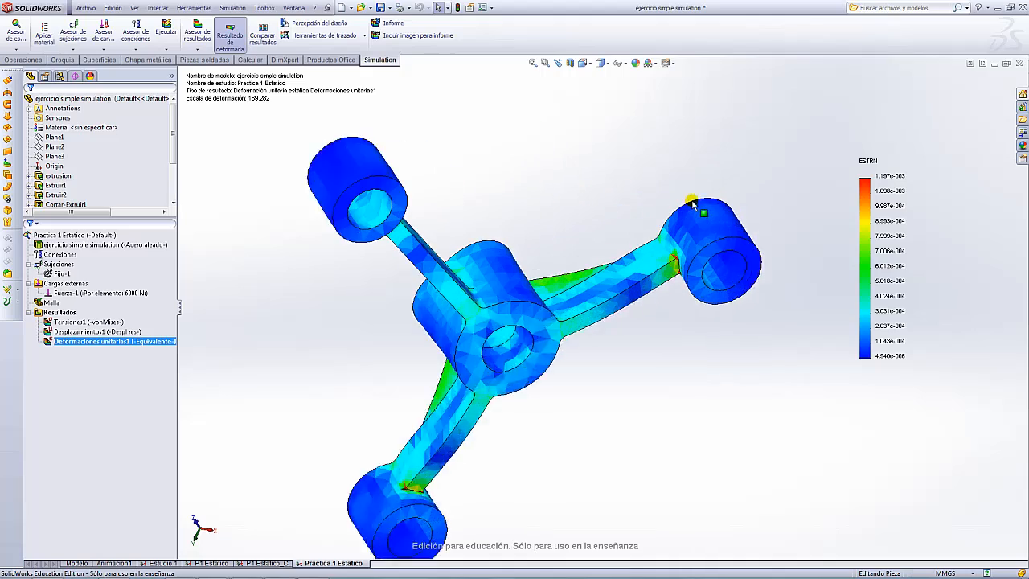
middle_drag(671, 416, 664, 347)
scroll(592, 375, up, 5)
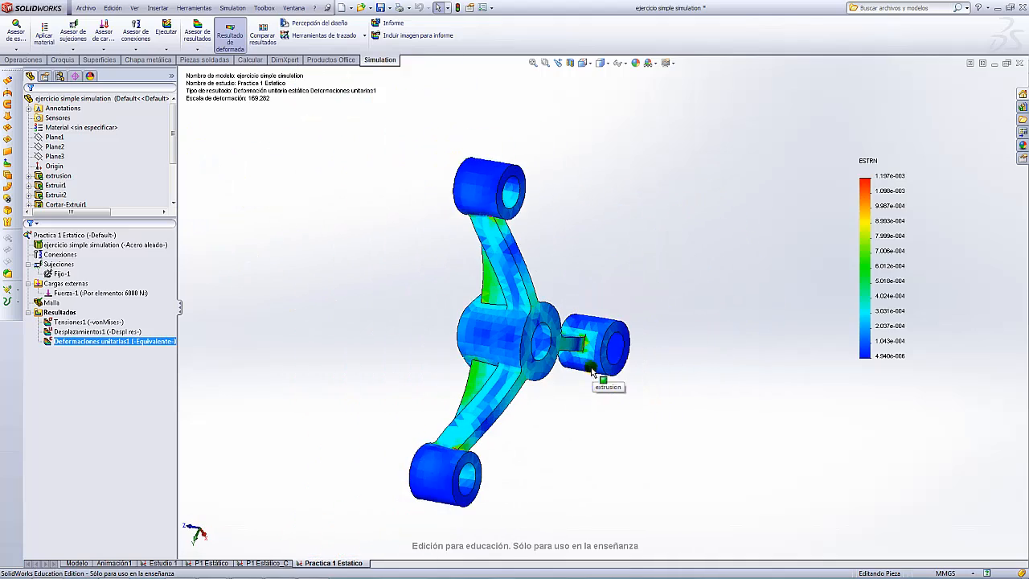
scroll(604, 225, down, 5)
- Orbit and zoom the strain plot to inspect peaks where the ribs meet the end bosses
middle_drag(604, 225, 435, 309)
scroll(571, 300, up, 6)
scroll(435, 310, down, 6)
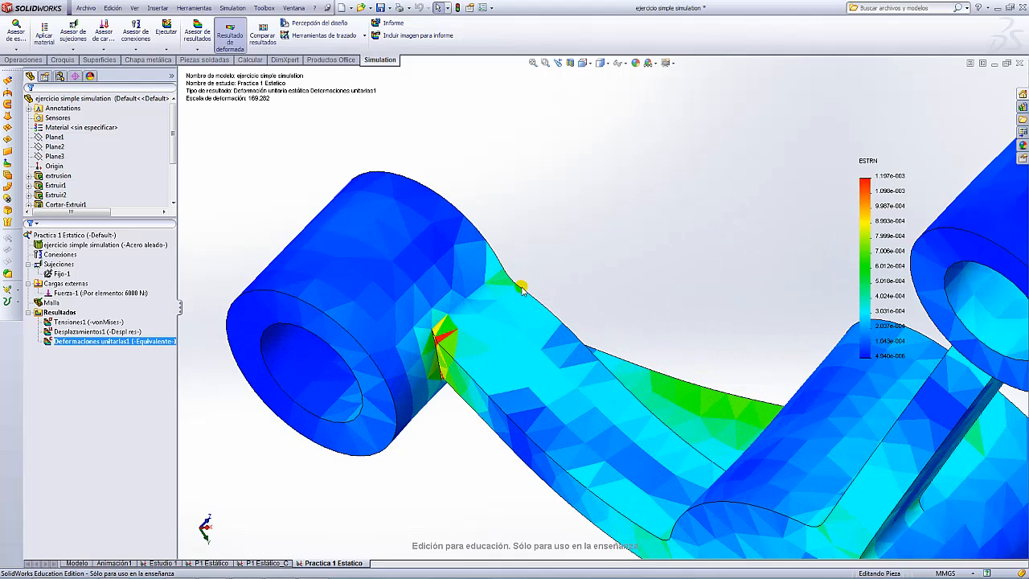
scroll(556, 287, up, 5)
middle_drag(636, 249, 515, 296)
scroll(541, 303, up, 5)
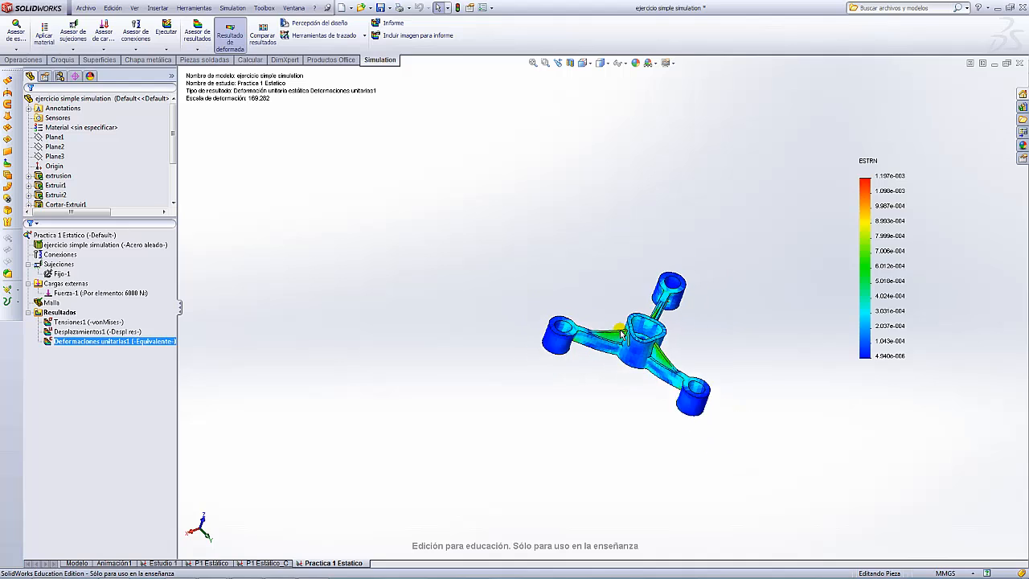
scroll(676, 368, down, 4)
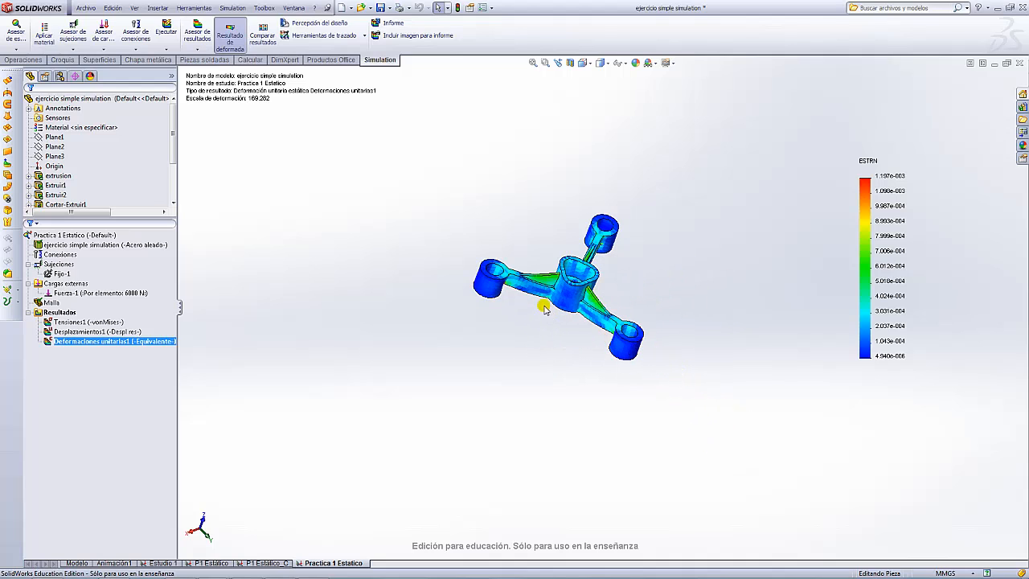
scroll(690, 239, down, 4)
middle_drag(686, 239, 611, 191)
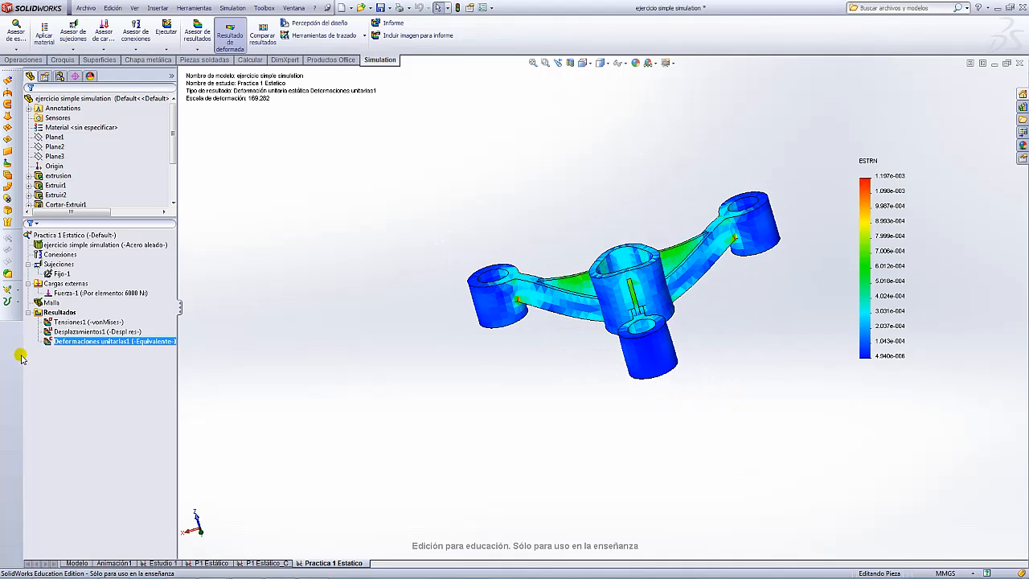
double_click(76, 322)
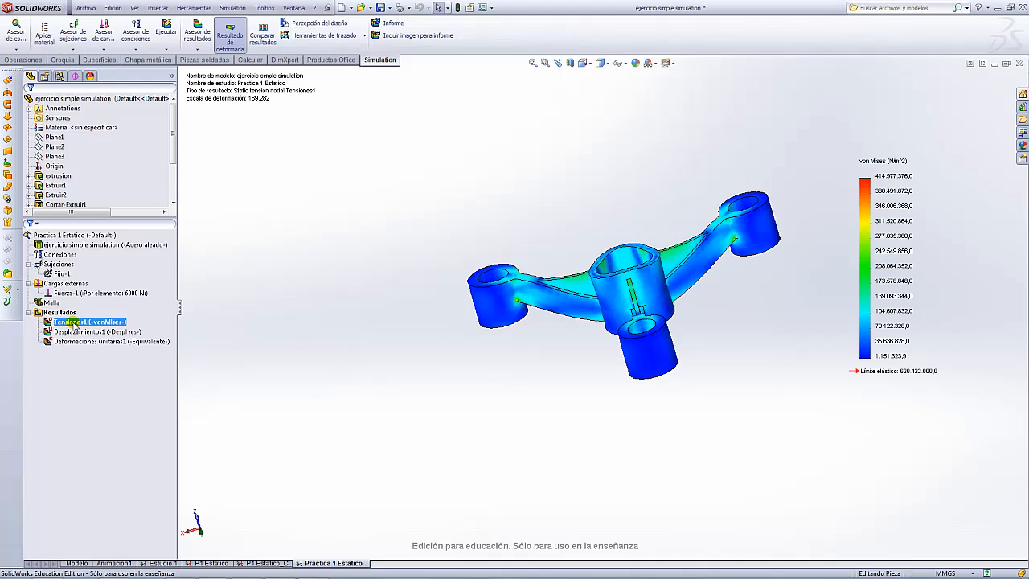
right_click(74, 323)
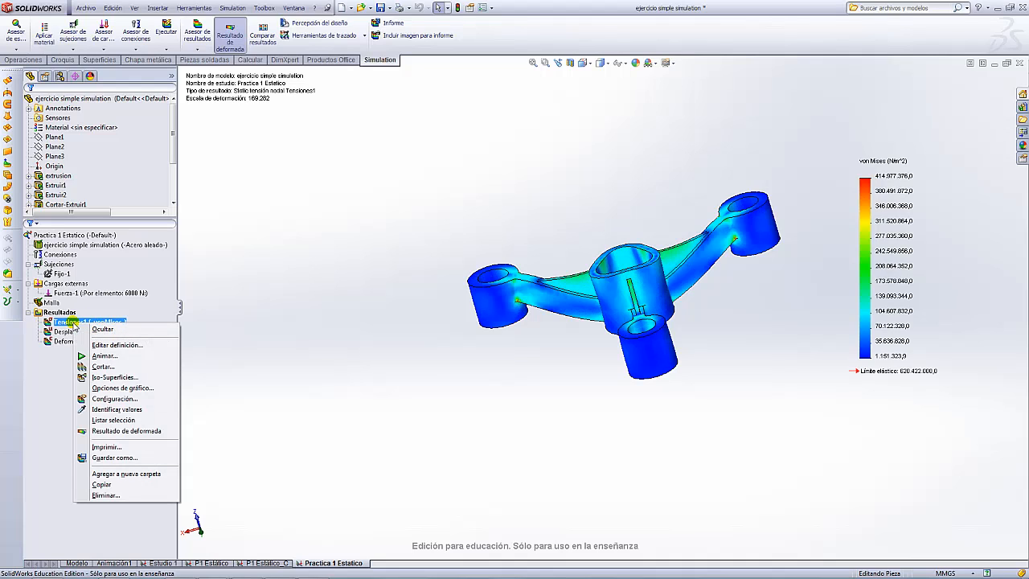
click(125, 400)
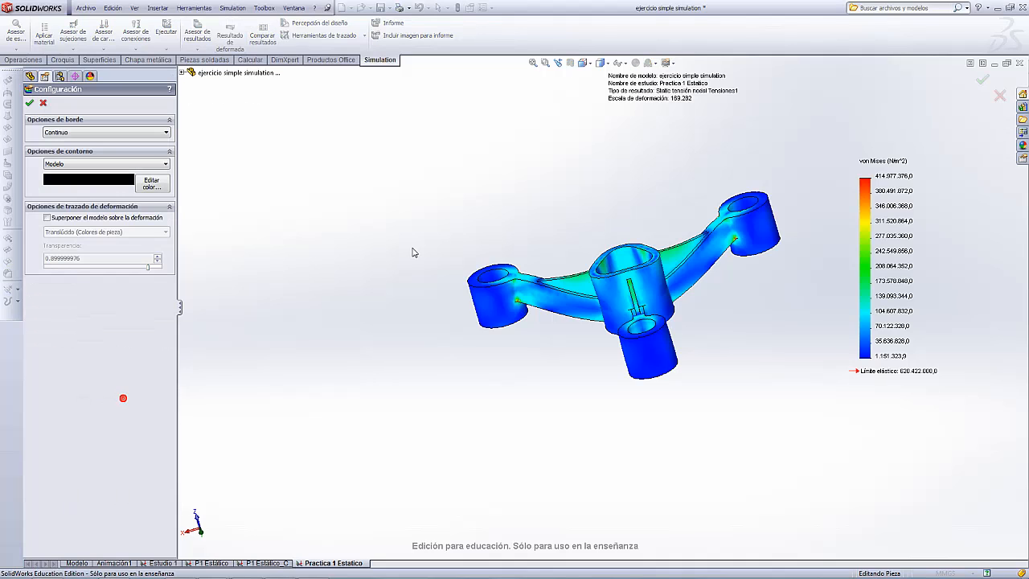
scroll(724, 269, up, 2)
scroll(723, 268, down, 4)
middle_drag(616, 267, 581, 298)
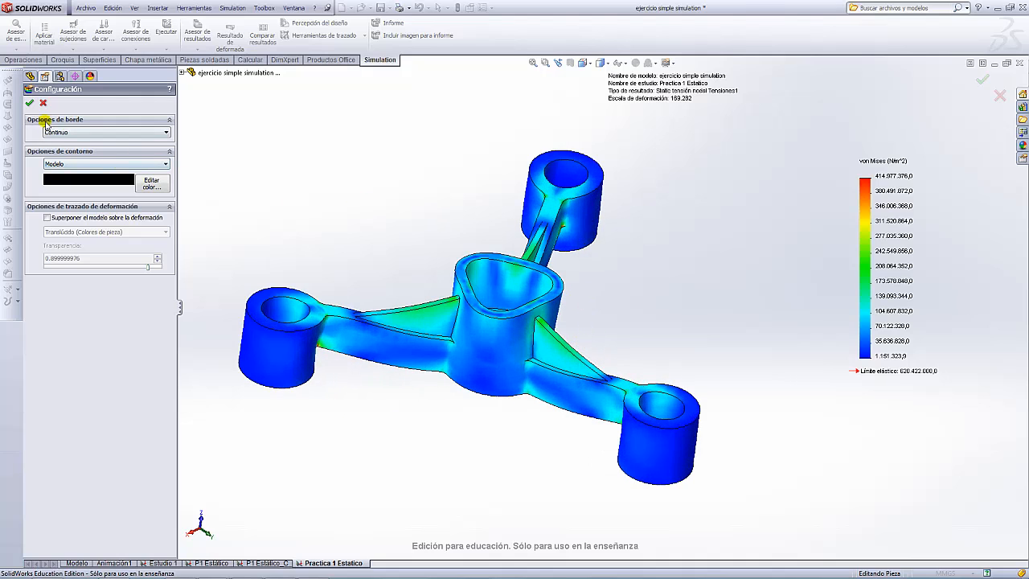
click(167, 131)
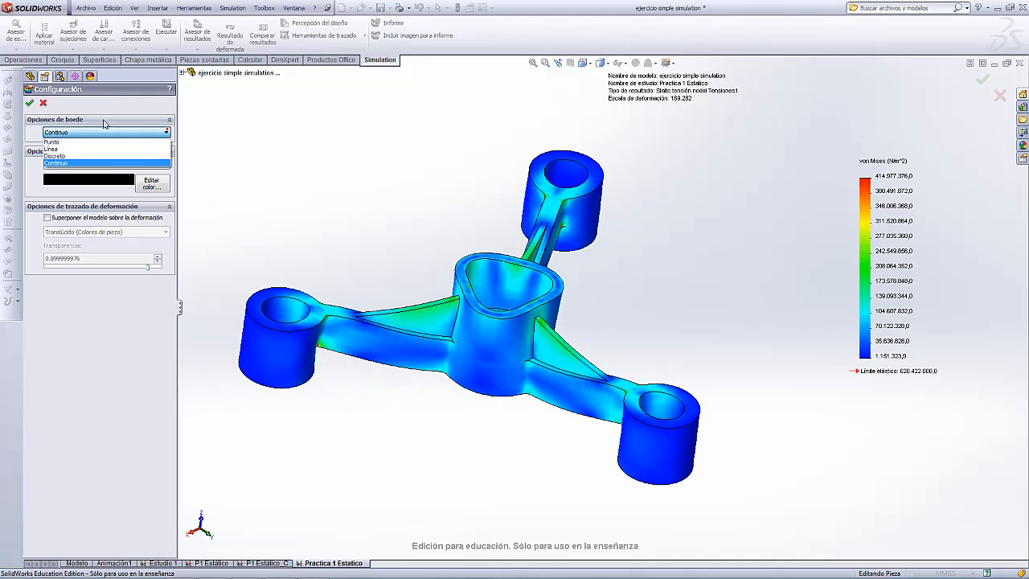
click(61, 143)
click(162, 133)
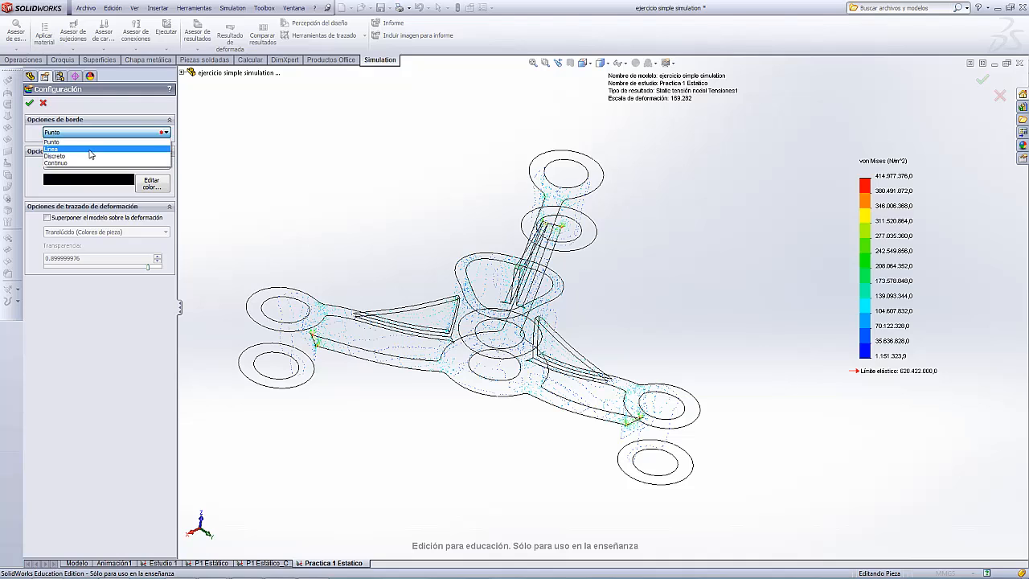
click(89, 150)
click(156, 135)
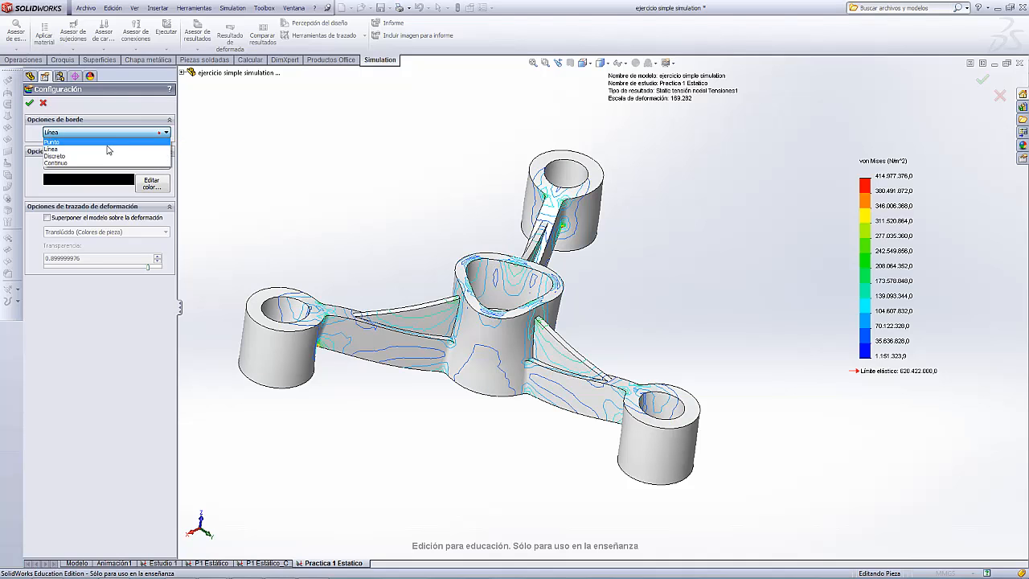
click(80, 158)
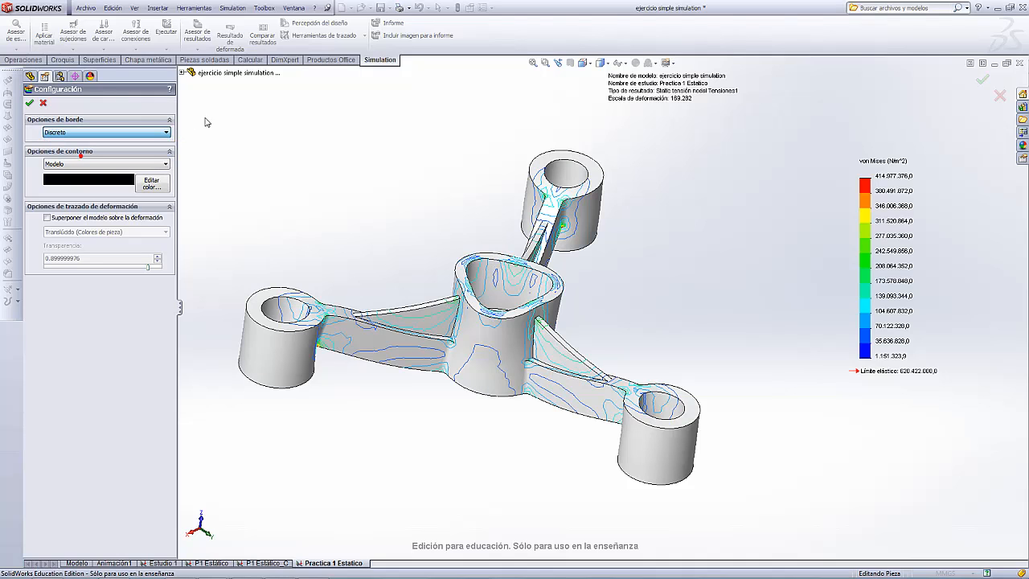
click(162, 133)
- Set the contour option to Malla so mesh lines show on the von Mises plot
click(104, 164)
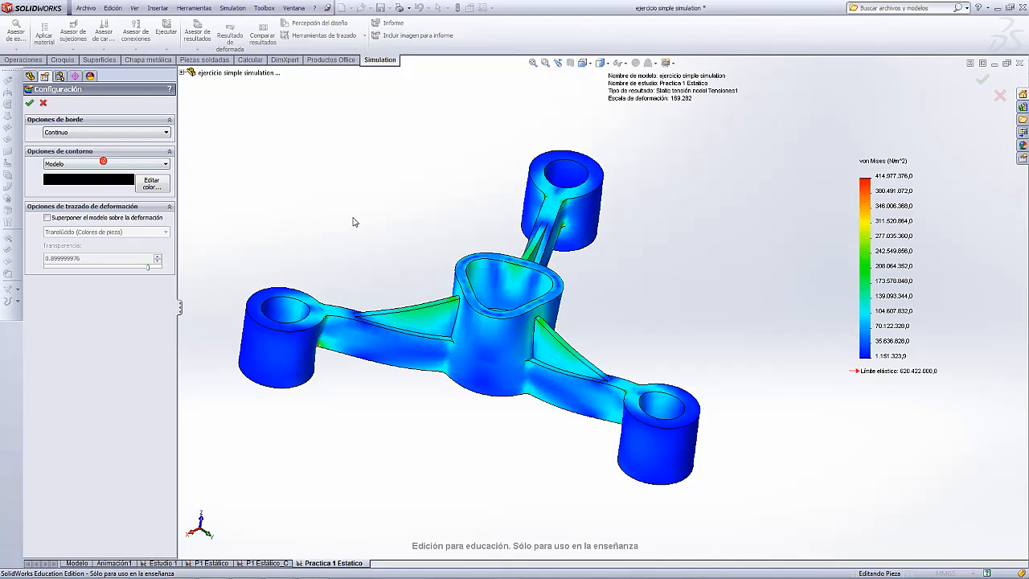
scroll(466, 230, down, 3)
scroll(596, 279, up, 2)
middle_drag(596, 279, 649, 302)
click(165, 164)
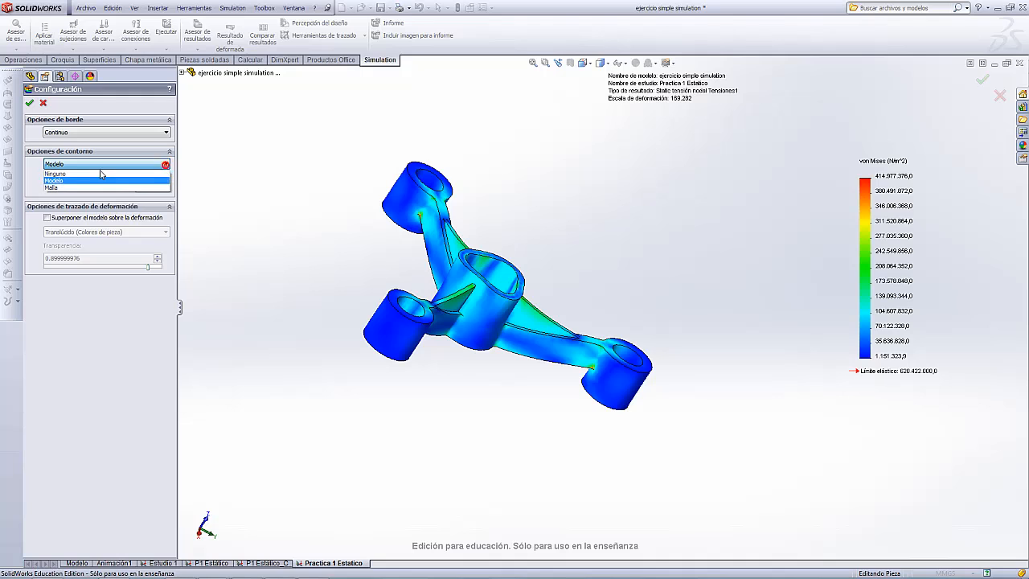
click(48, 188)
scroll(533, 266, up, 5)
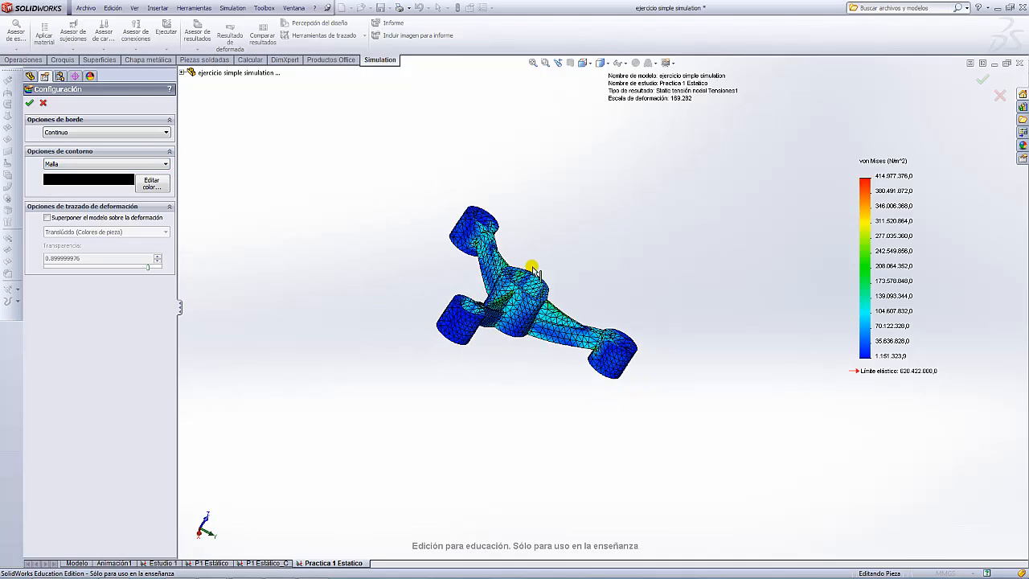
mouse_move(630, 295)
middle_down()
mouse_move(498, 248)
mouse_move(582, 246)
mouse_move(620, 294)
middle_up()
scroll(588, 303, down, 5)
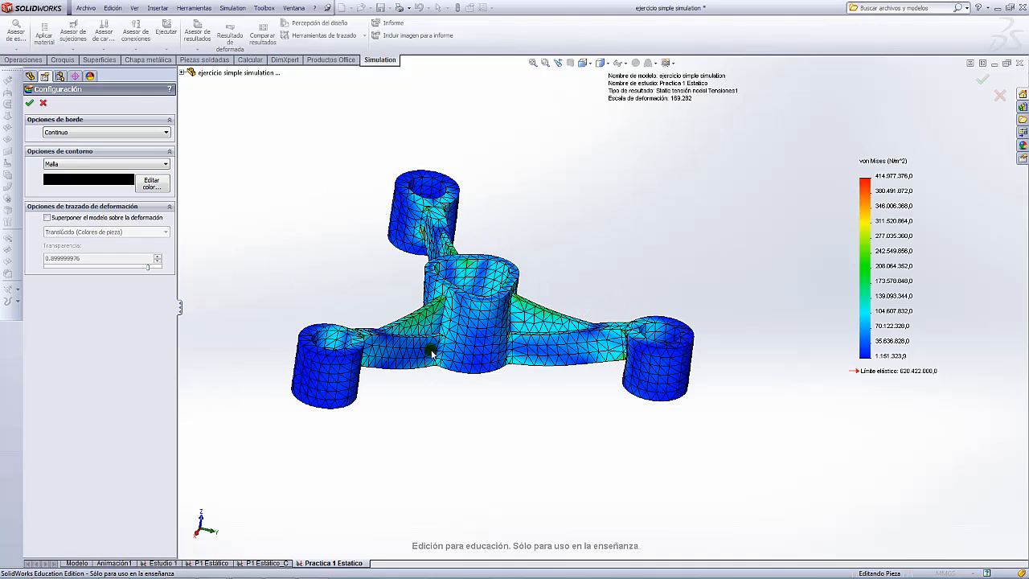
scroll(490, 323, down, 3)
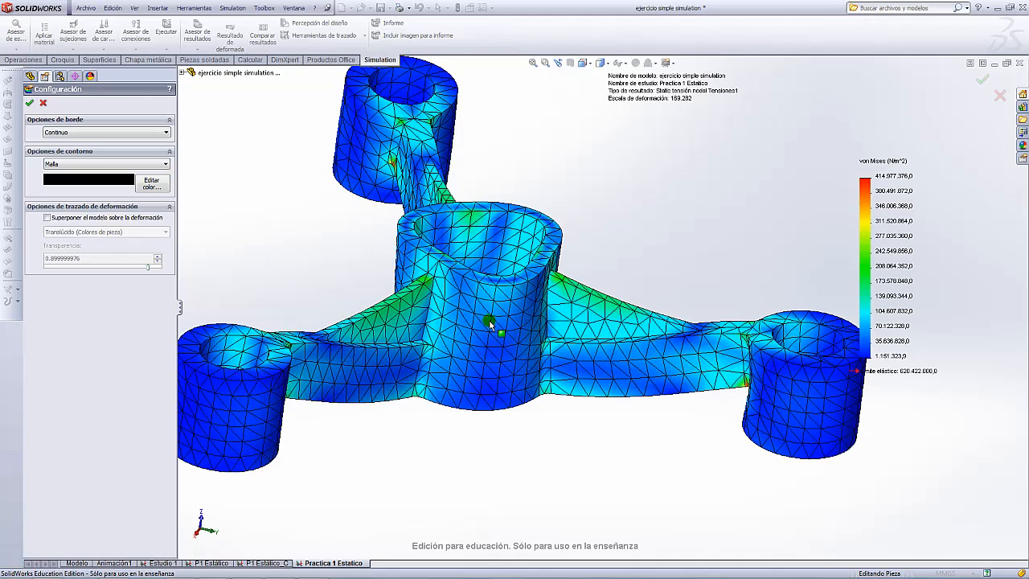
- Try red as the mesh line colour, then set it back to black
click(152, 183)
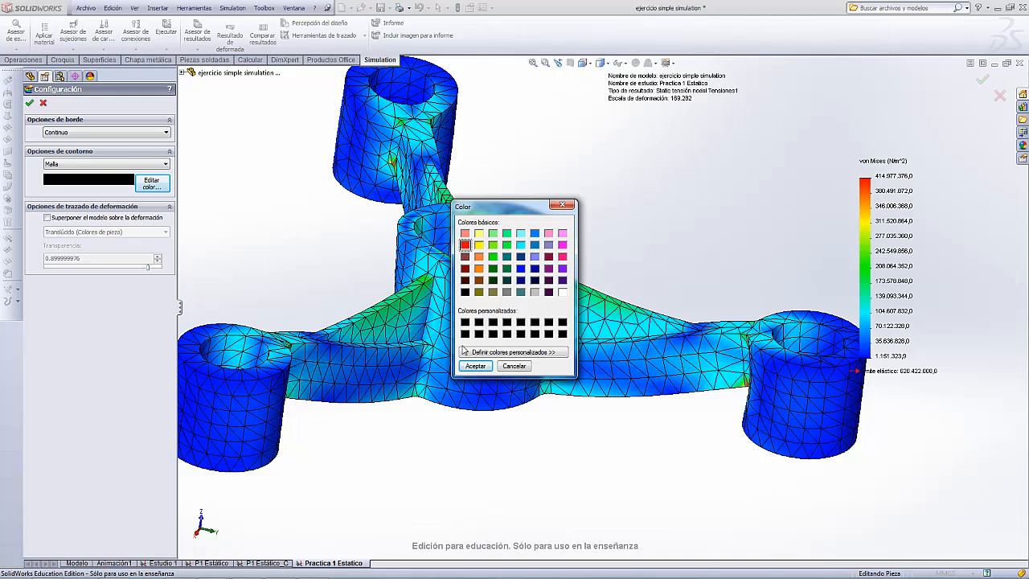
click(475, 366)
scroll(656, 270, up, 5)
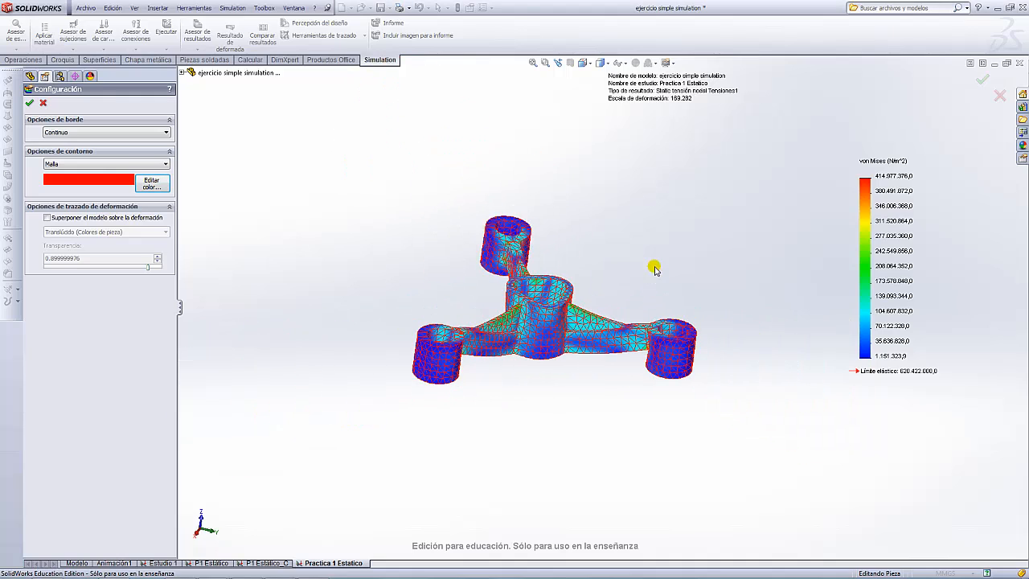
scroll(655, 270, down, 4)
click(154, 187)
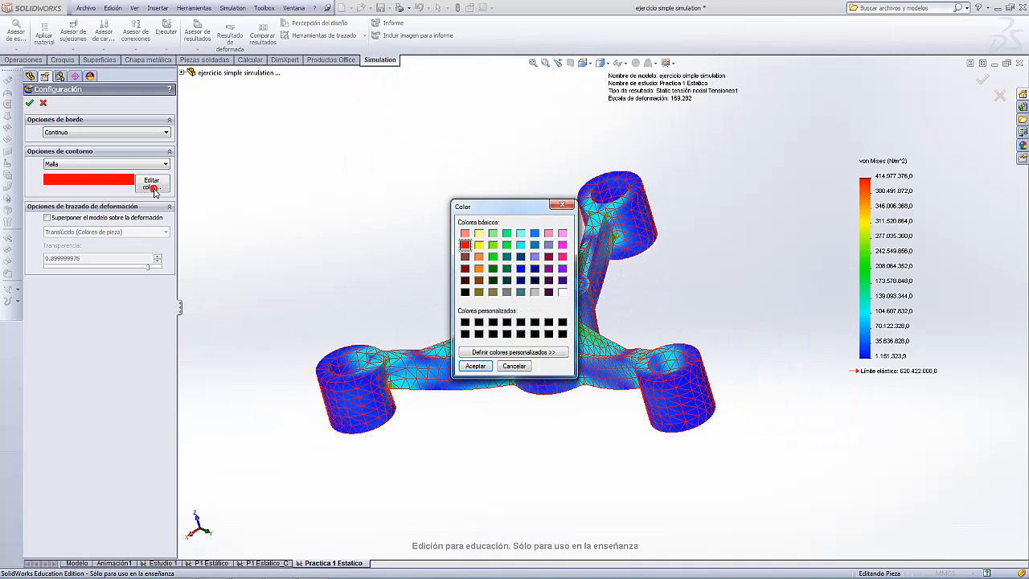
click(475, 366)
scroll(650, 289, up, 5)
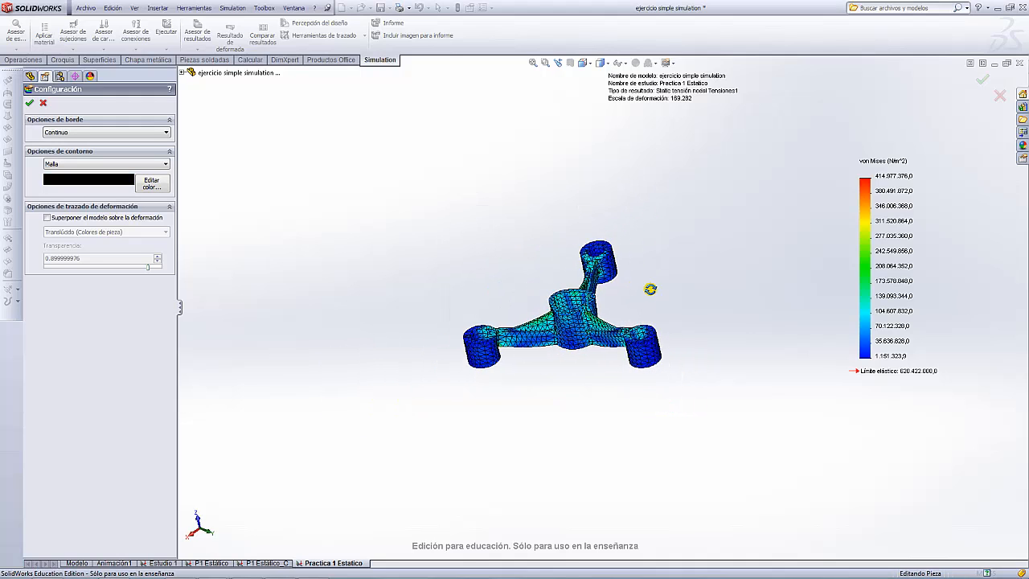
scroll(659, 303, down, 4)
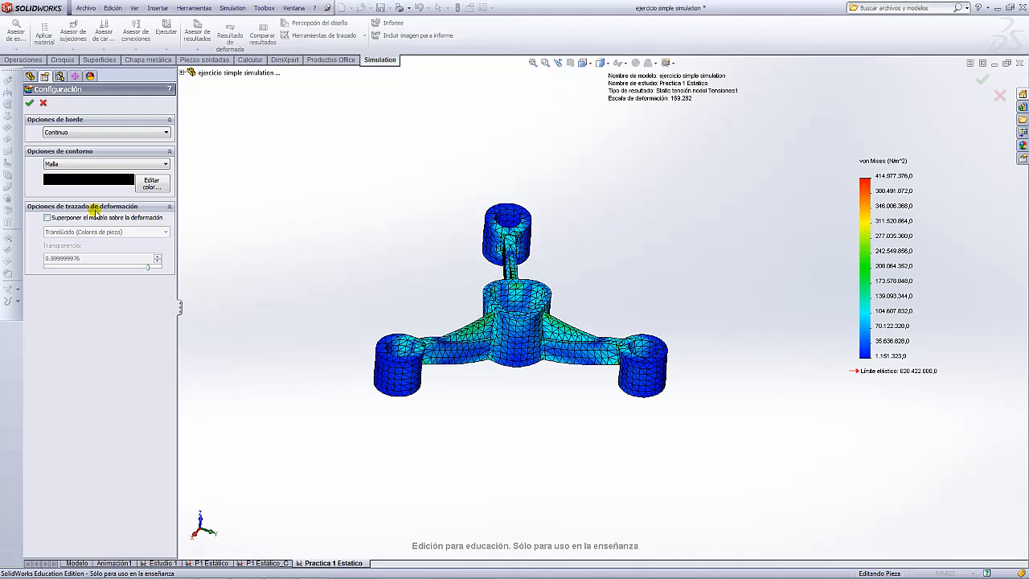
- Overlay the undeformed model on the deformation with transparency 0.7
click(46, 218)
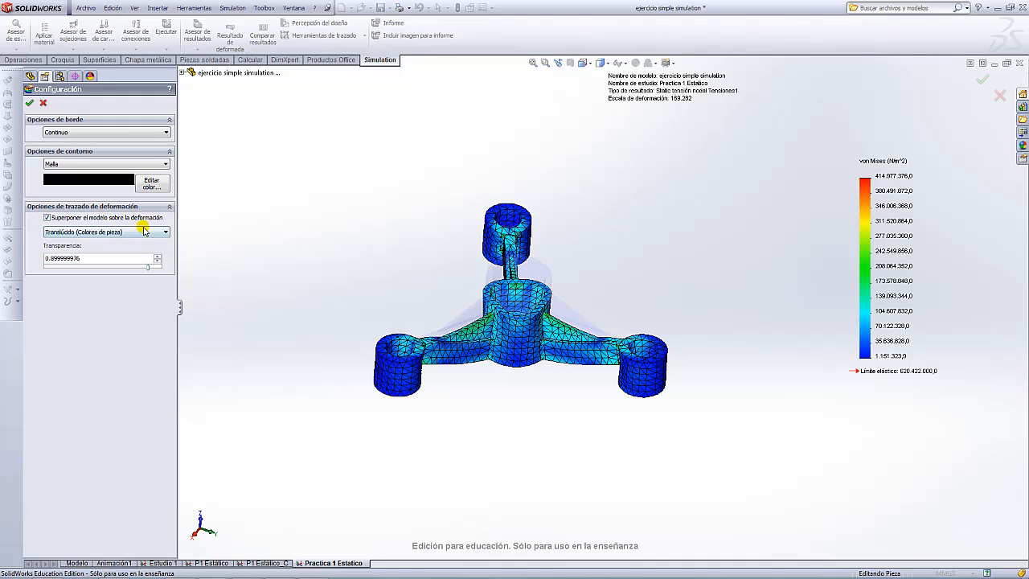
scroll(591, 294, down, 3)
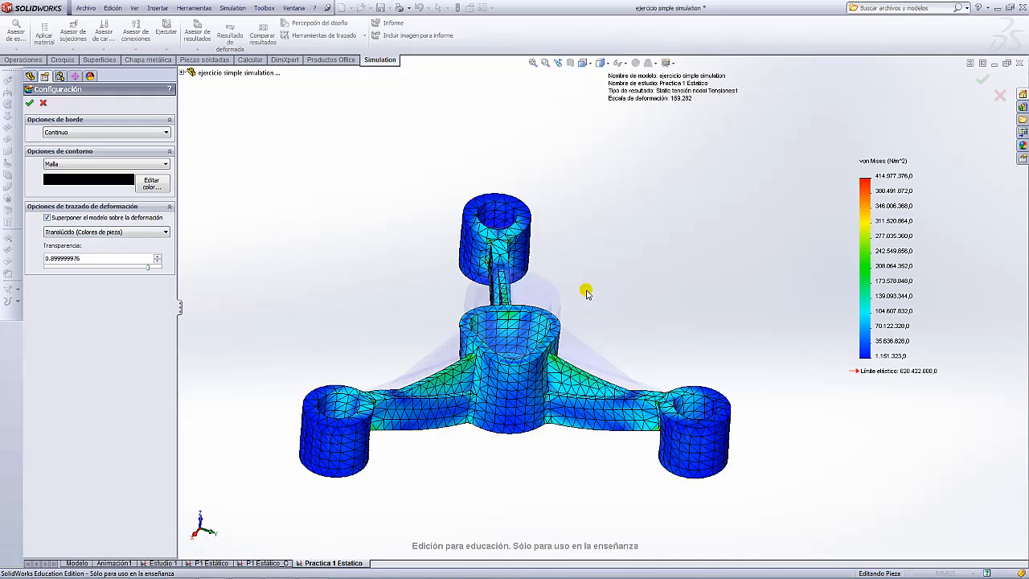
middle_drag(588, 290, 717, 287)
scroll(586, 329, down, 1)
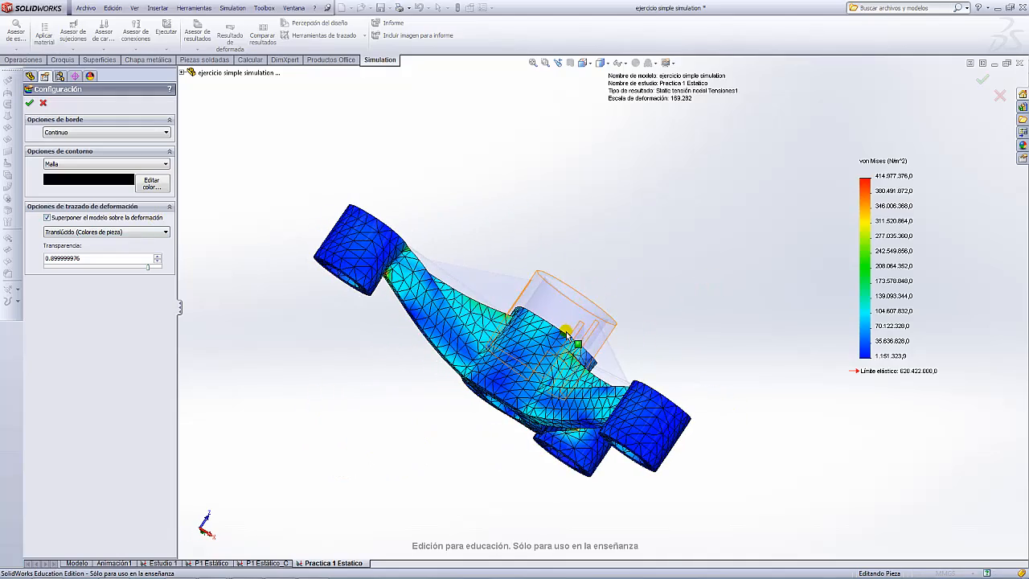
scroll(668, 257, down, 3)
scroll(599, 307, down, 3)
scroll(600, 306, up, 5)
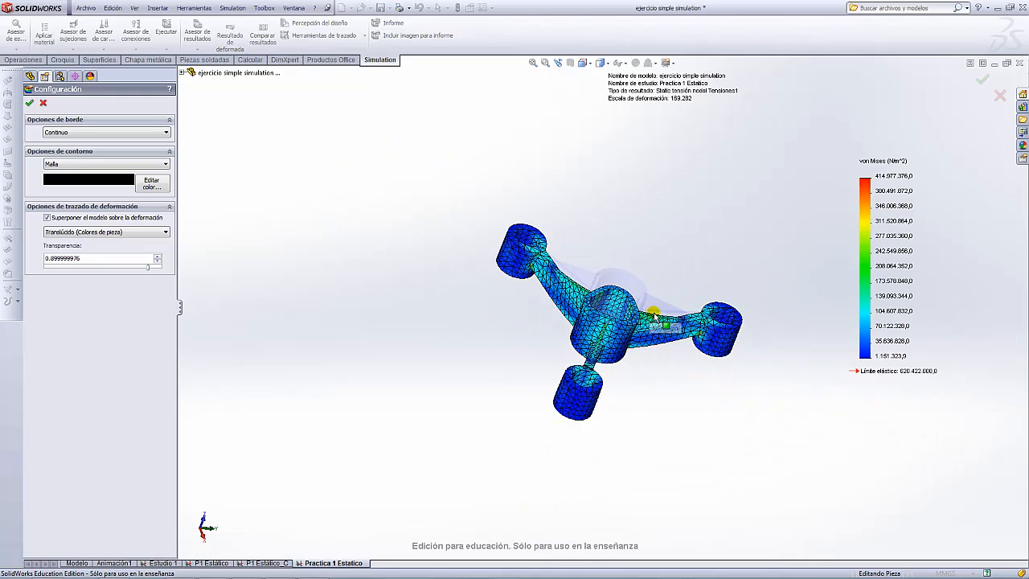
middle_drag(648, 311, 709, 247)
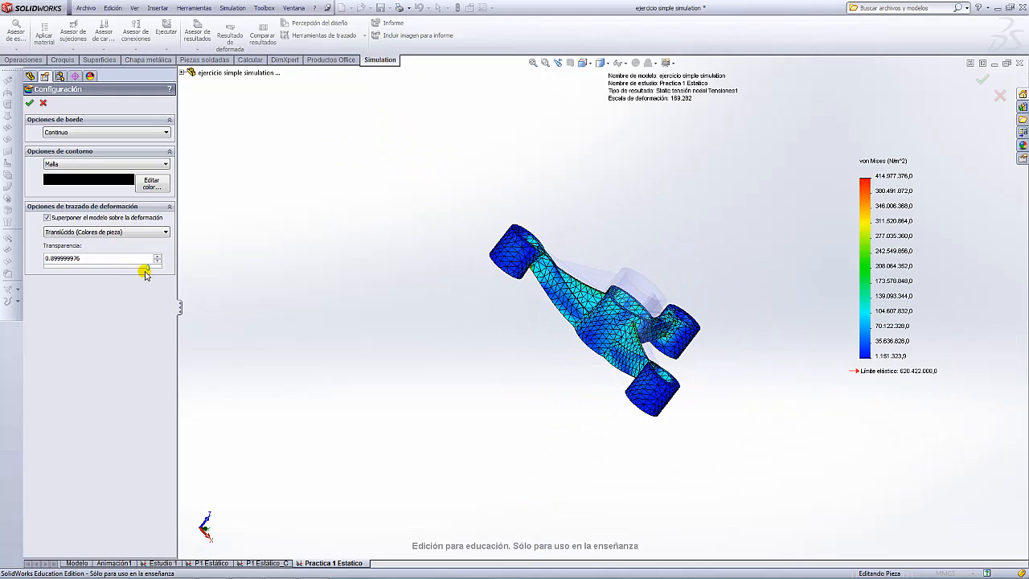
drag(148, 267, 127, 266)
scroll(648, 254, up, 3)
scroll(646, 252, down, 3)
middle_drag(641, 317, 545, 275)
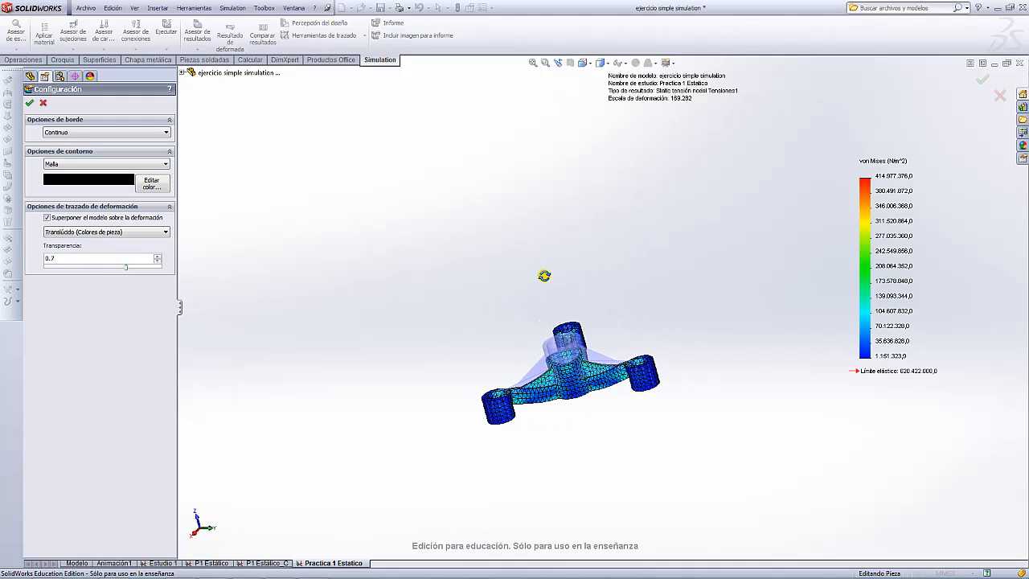
- Apply the plot settings and orbit the meshed stress plot from tilted and top-down views
click(29, 105)
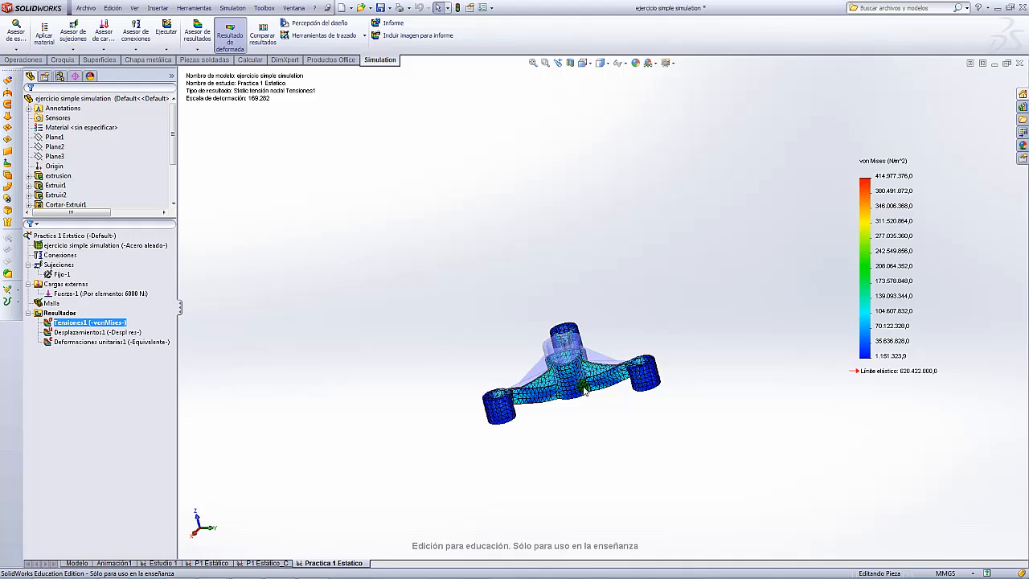
scroll(582, 374, up, 4)
scroll(585, 378, down, 4)
scroll(649, 201, down, 3)
middle_drag(657, 172, 575, 289)
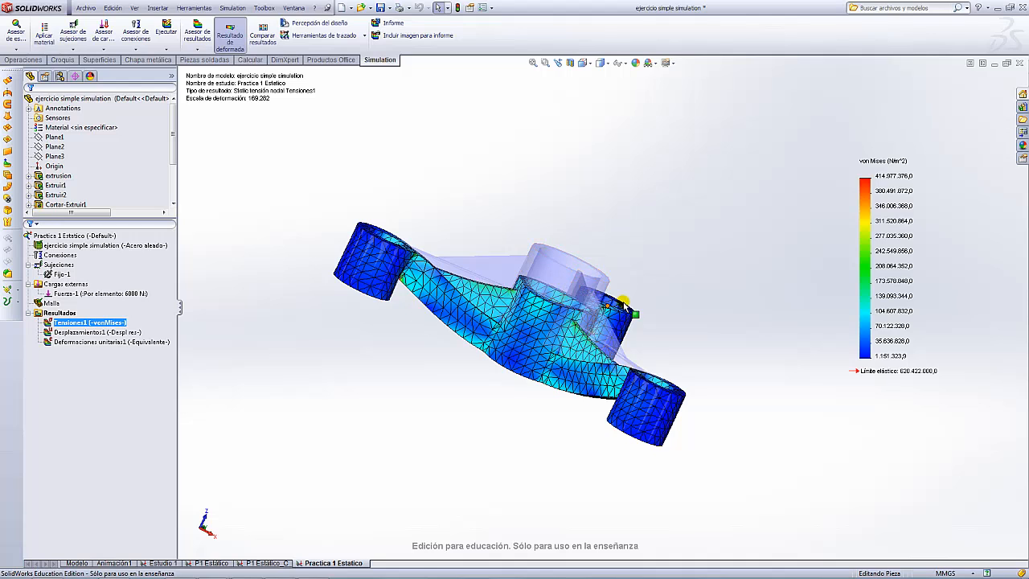
scroll(660, 299, up, 3)
middle_drag(706, 305, 622, 325)
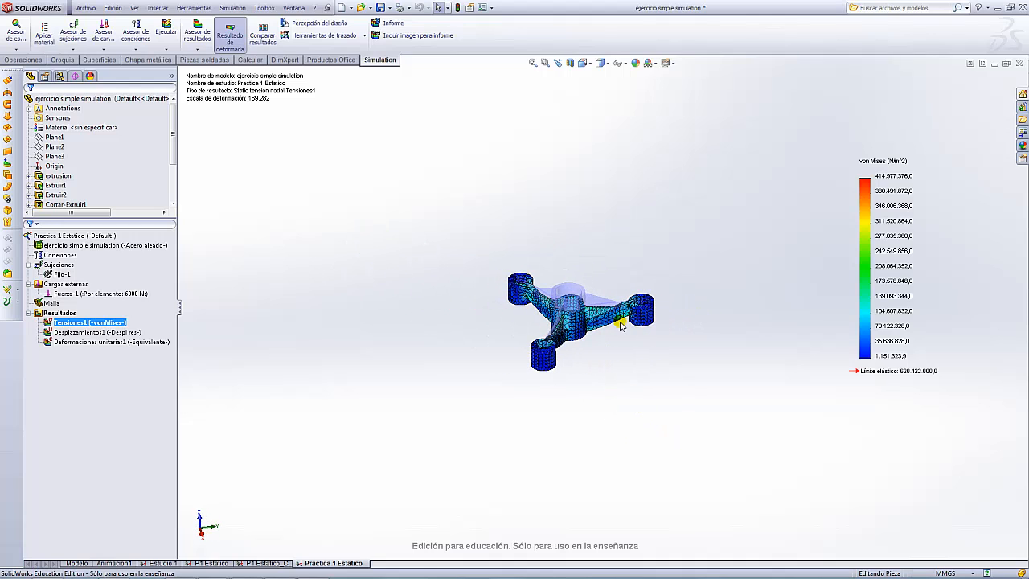
scroll(619, 298, down, 3)
scroll(563, 254, up, 3)
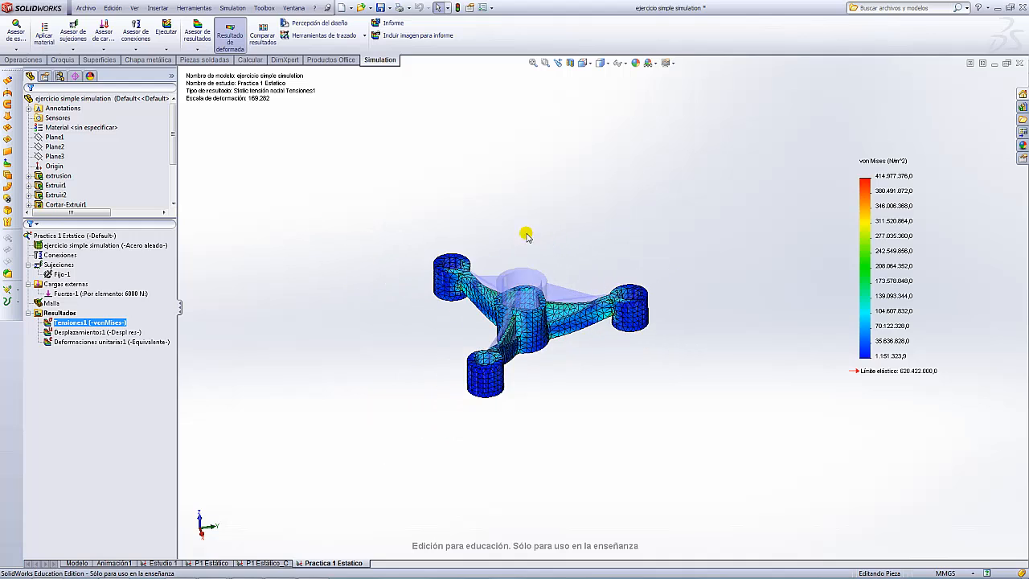
middle_drag(526, 233, 553, 244)
- Start a safety-factor plot from Resultados covering all components (Todos)
right_click(60, 312)
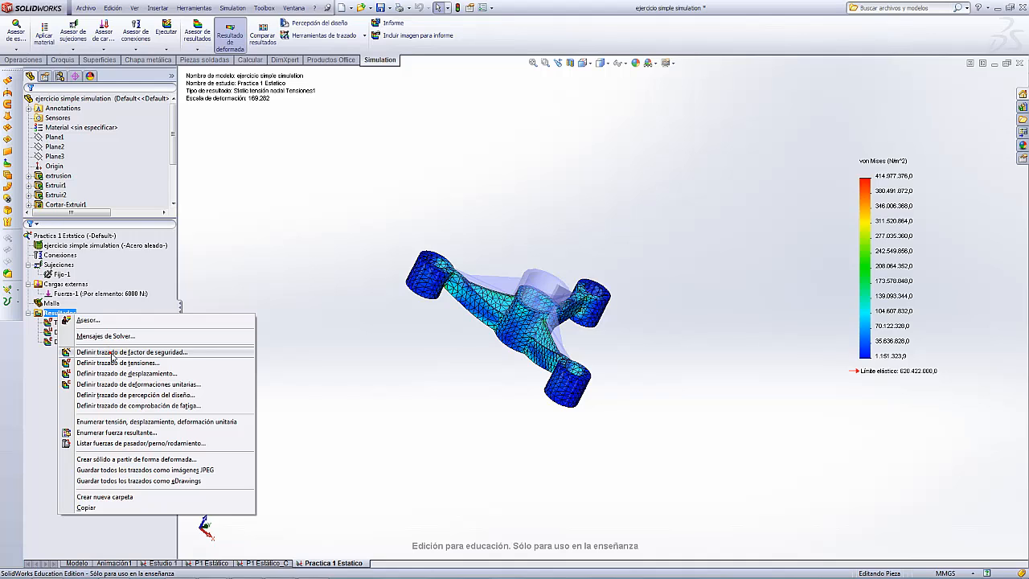
click(113, 352)
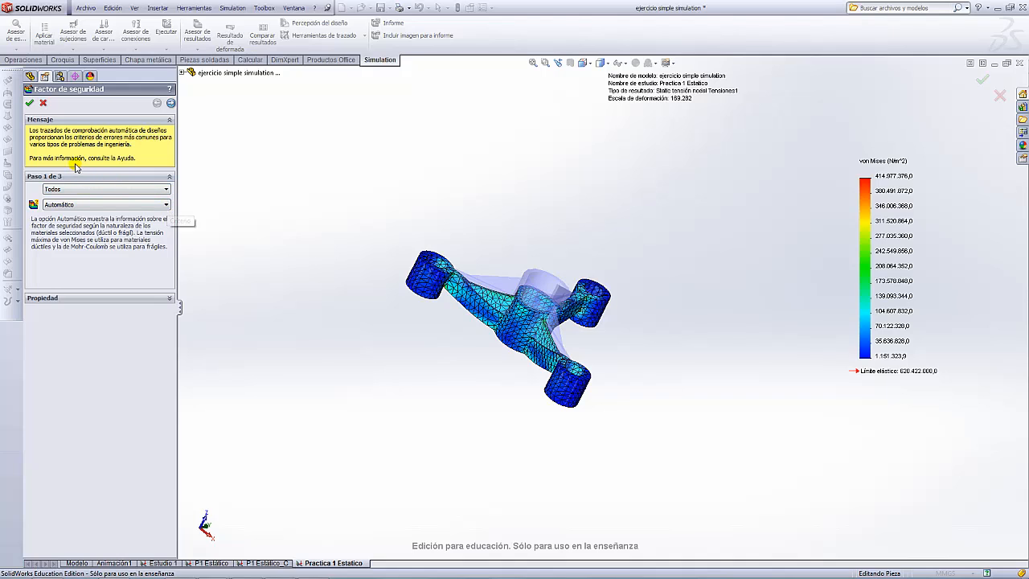
click(166, 190)
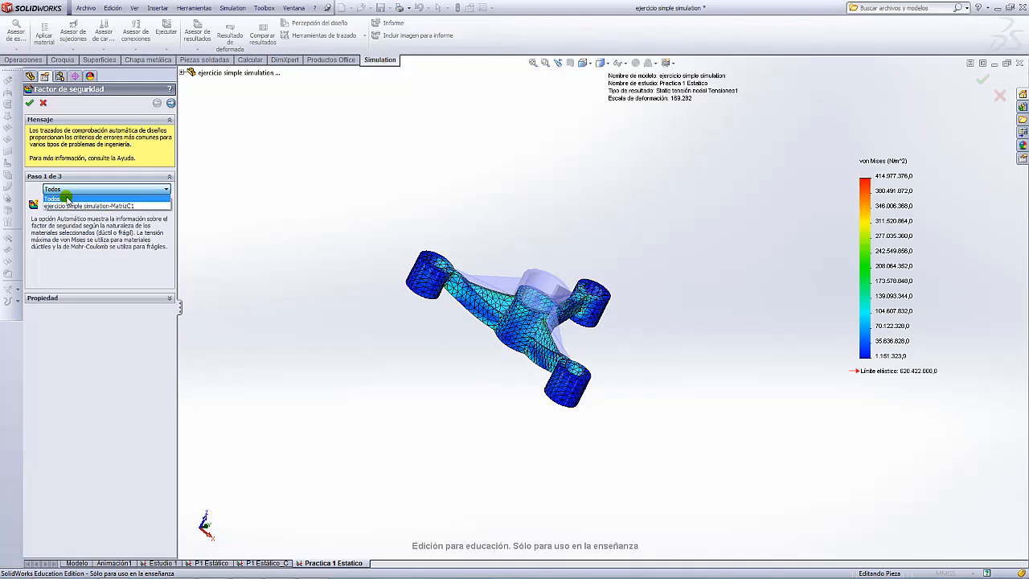
click(65, 199)
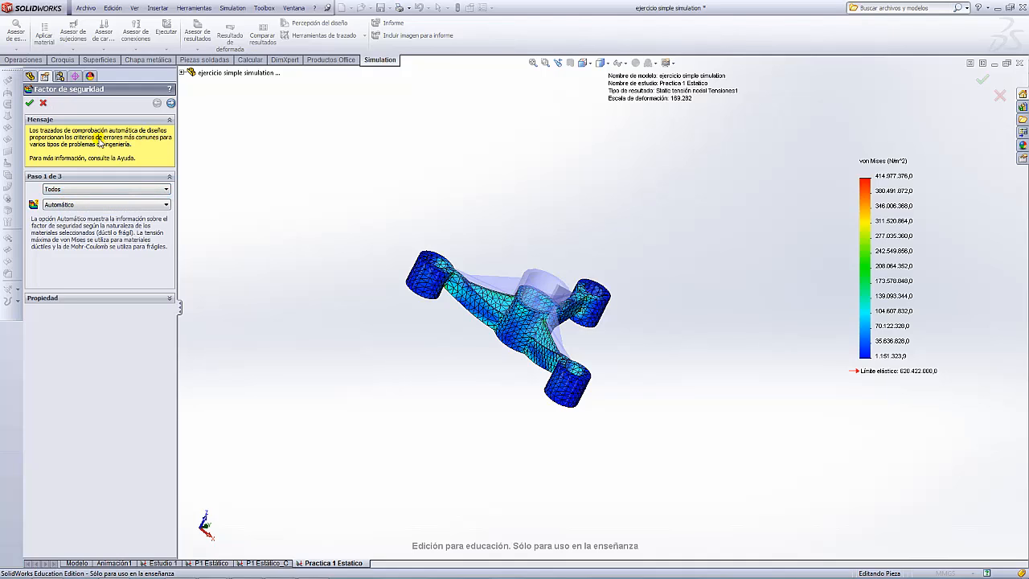
- Choose the Tensión de von Mises máx. criterion and bring up the Factor de seguridad help page
click(165, 206)
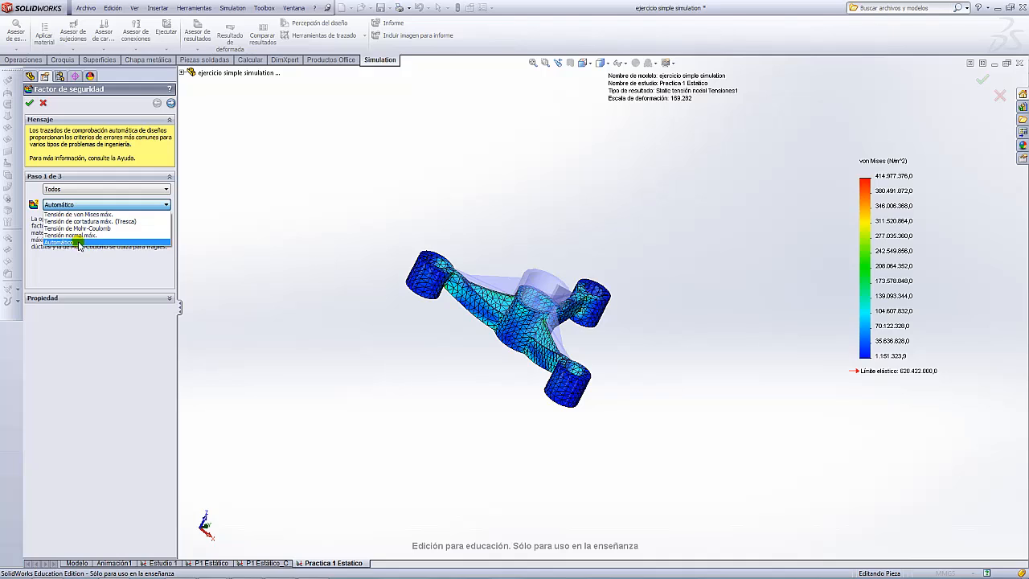
click(111, 215)
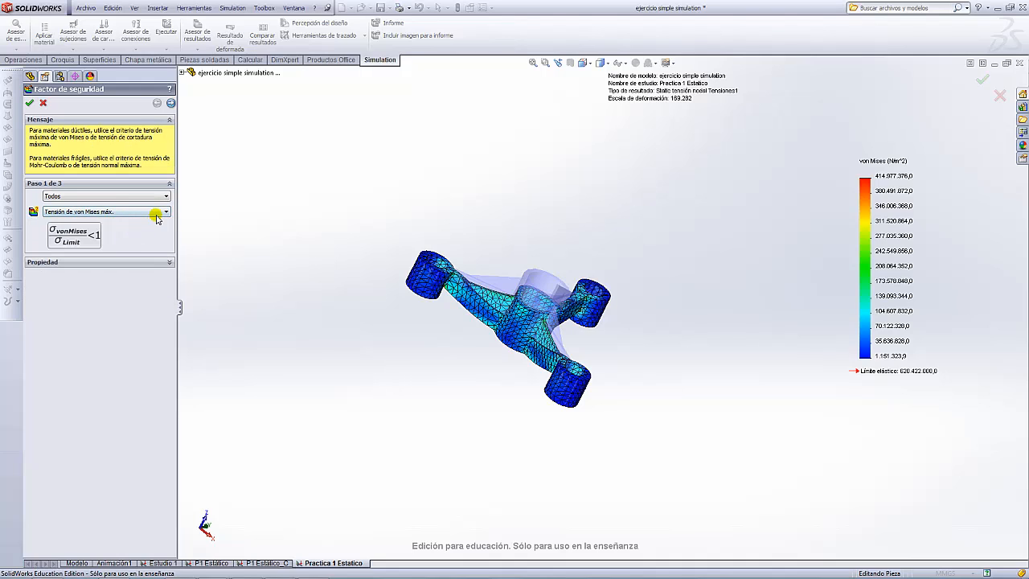
click(73, 238)
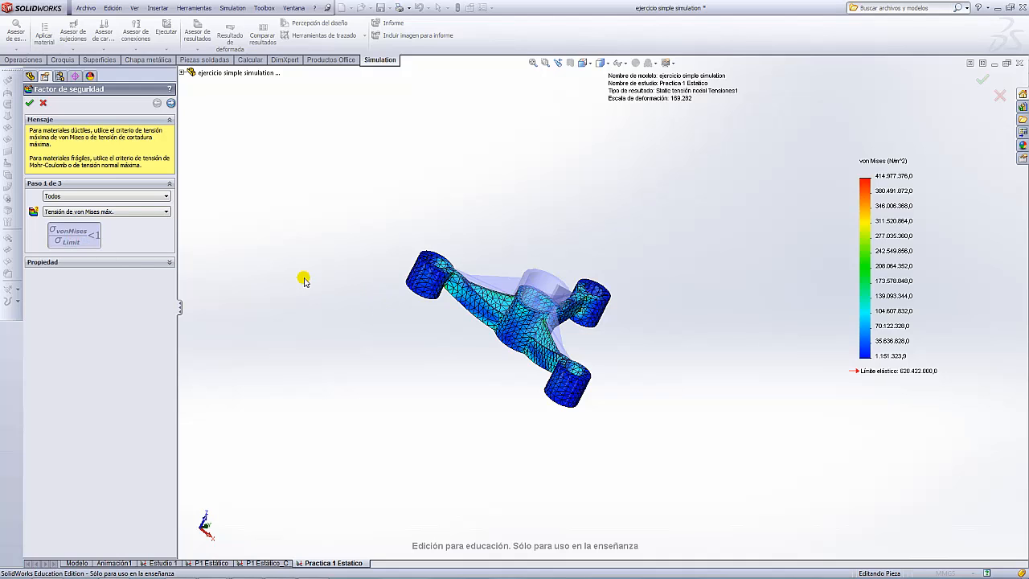
click(85, 235)
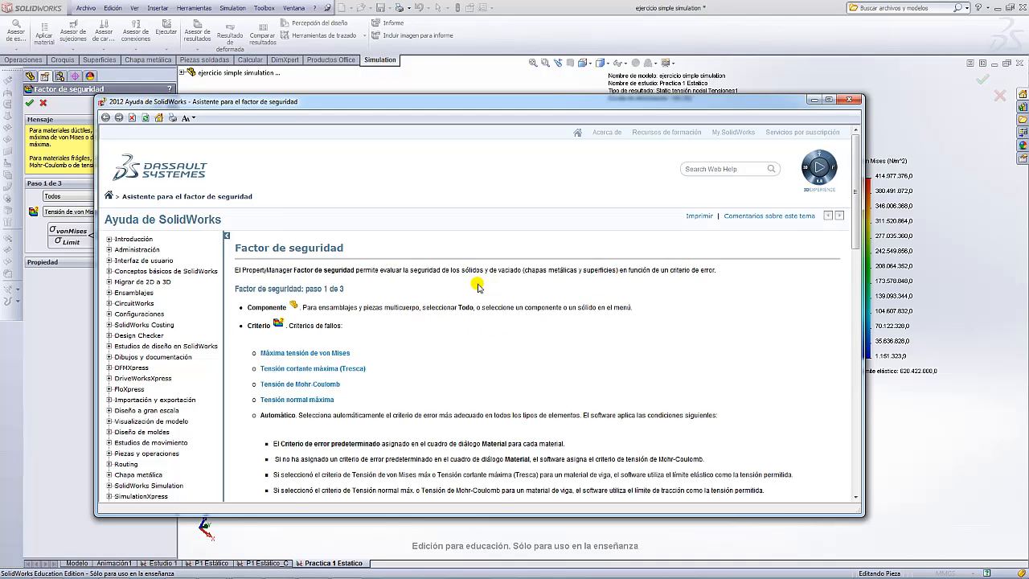
- Read the FOS formula in the 'Máxima tensión de von Mises' help topic
click(313, 354)
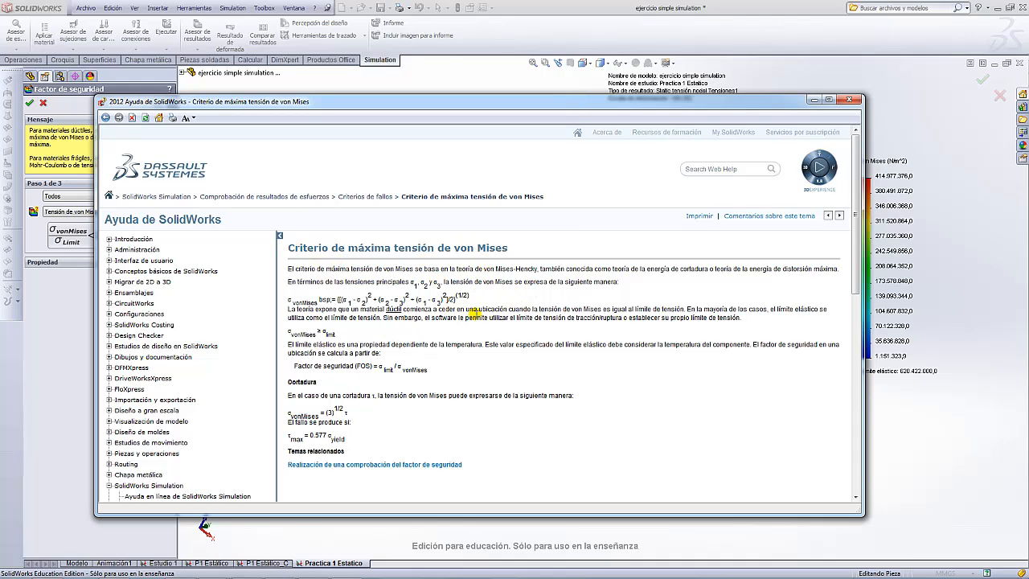
drag(435, 372, 306, 368)
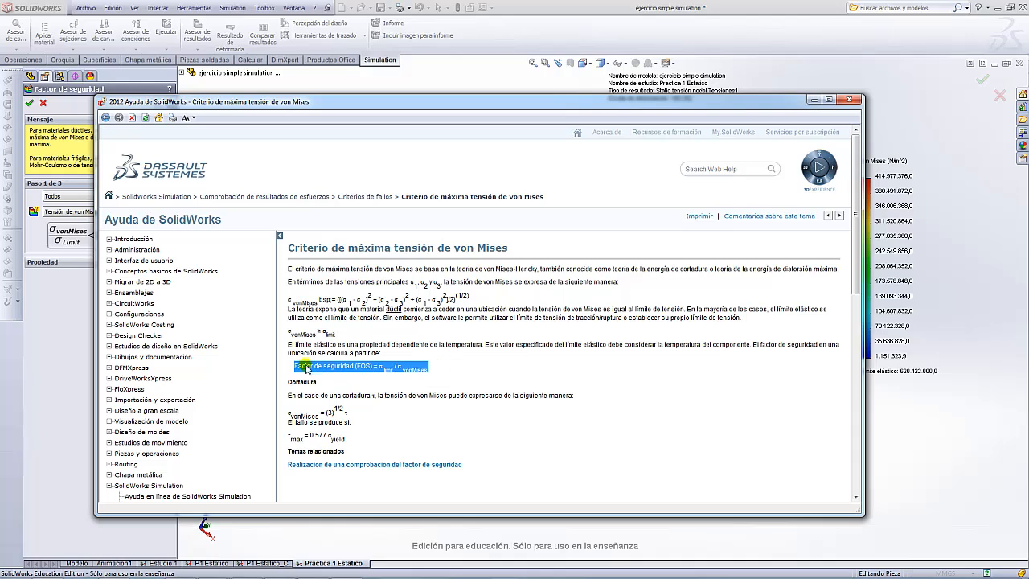
click(378, 366)
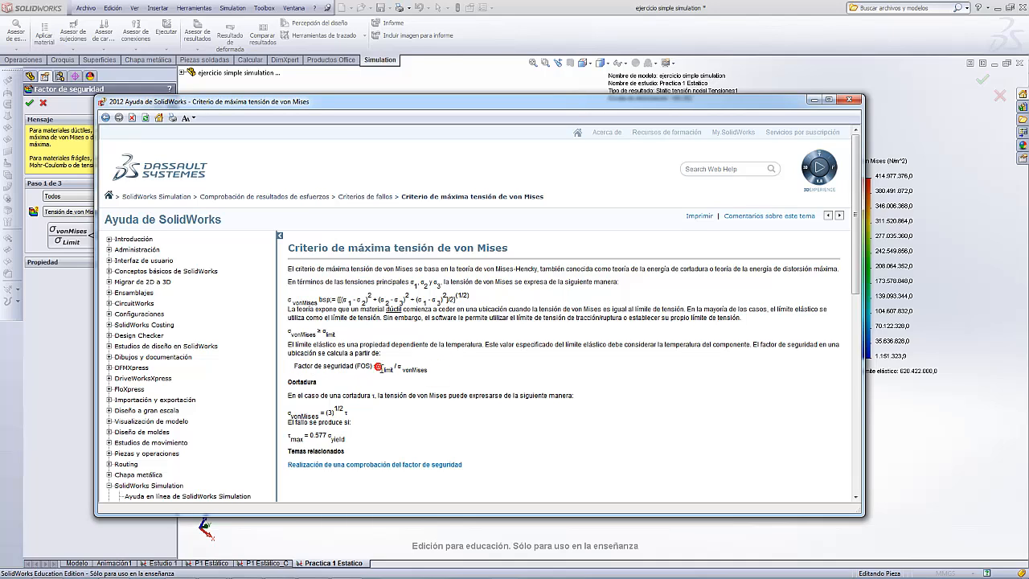
click(404, 367)
click(458, 375)
scroll(451, 378, down, 3)
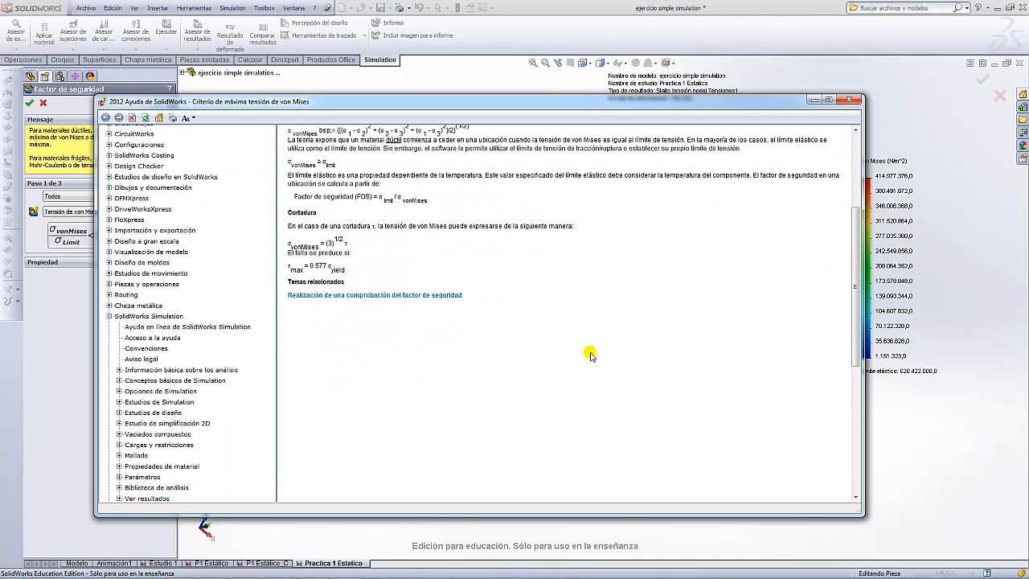
scroll(596, 346, up, 3)
- Close the Help window and return to the safety-factor setup
click(849, 100)
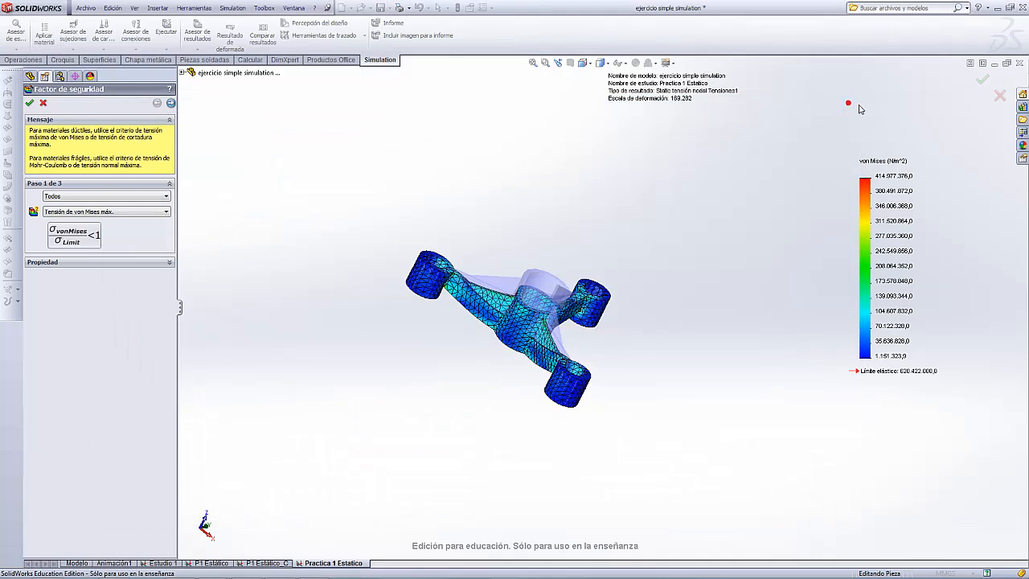
scroll(645, 265, up, 2)
scroll(646, 266, down, 3)
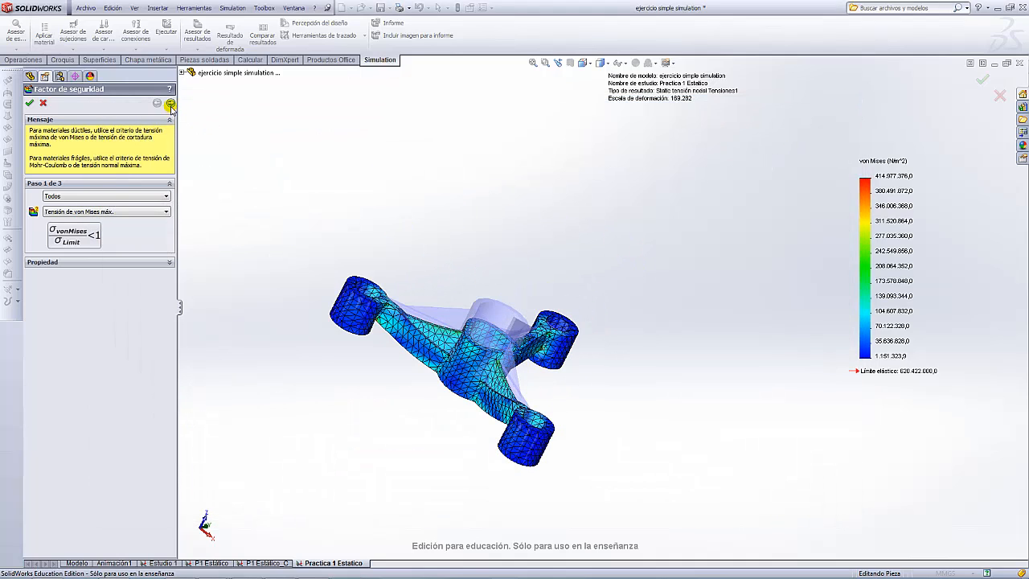
- Use N/mm^2 (MPa) units against the Límite elástico, advancing to step 3 of 3 (minimum 1.74425)
click(171, 104)
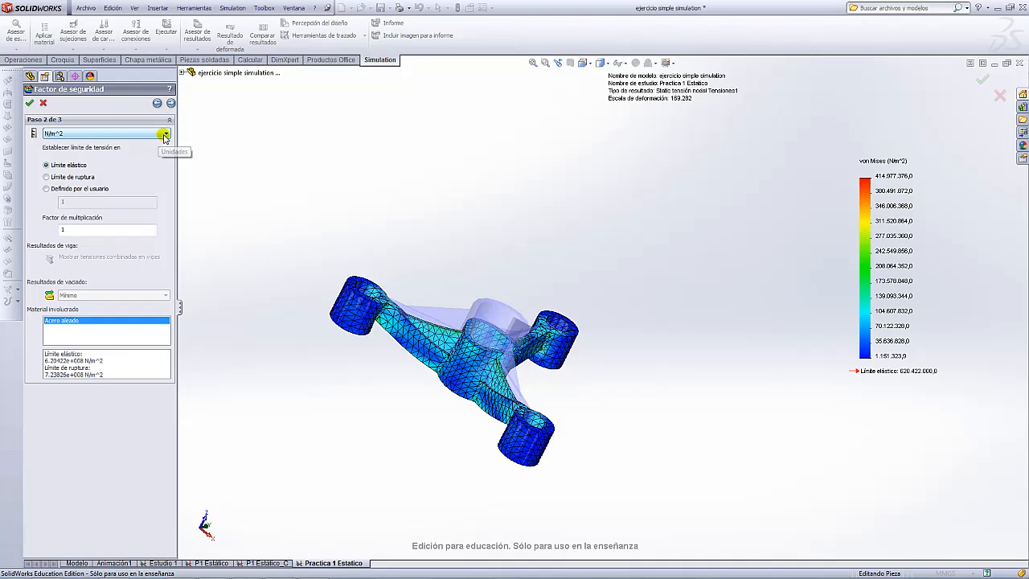
click(164, 134)
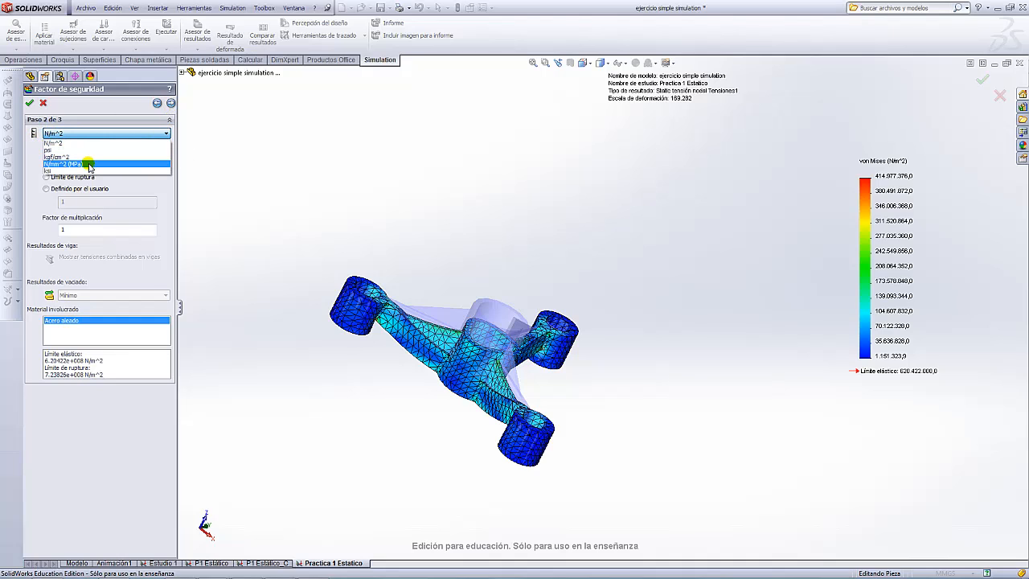
click(89, 165)
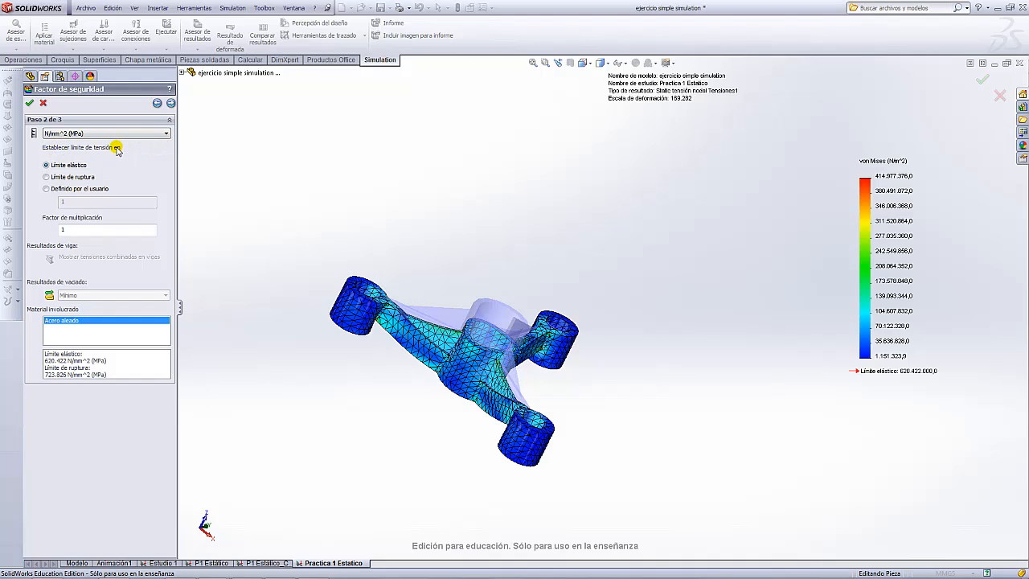
click(47, 189)
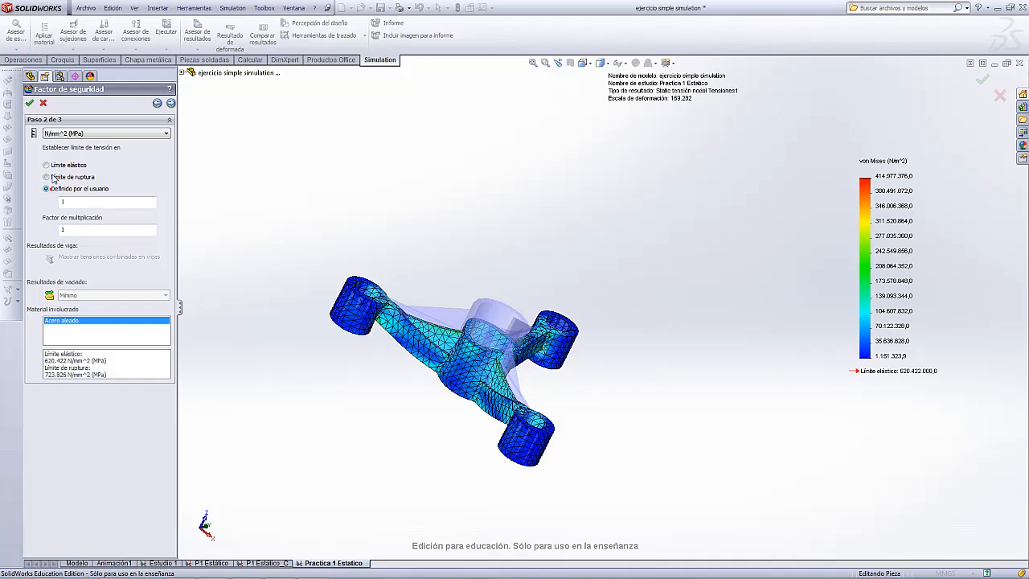
click(47, 165)
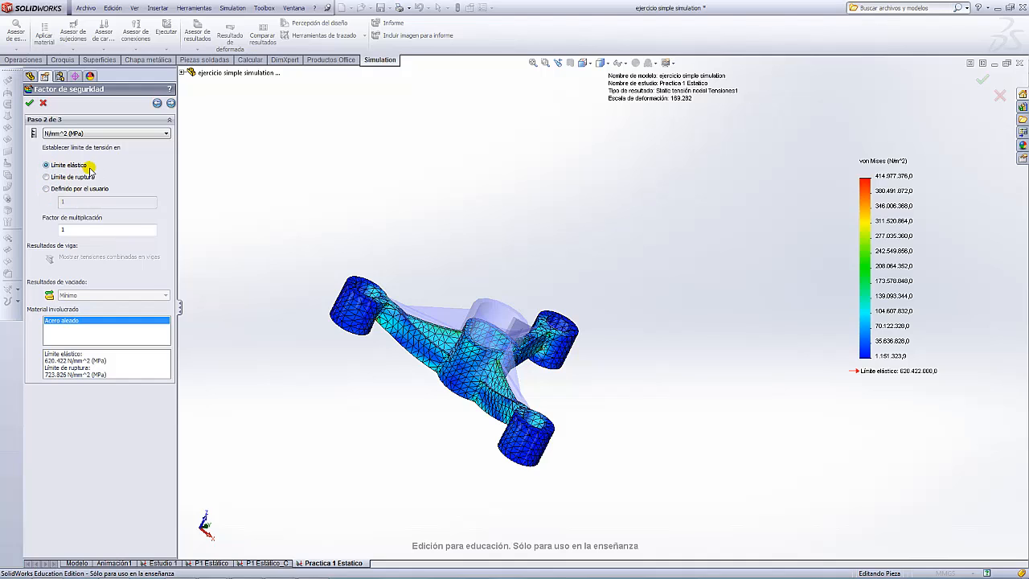
double_click(77, 230)
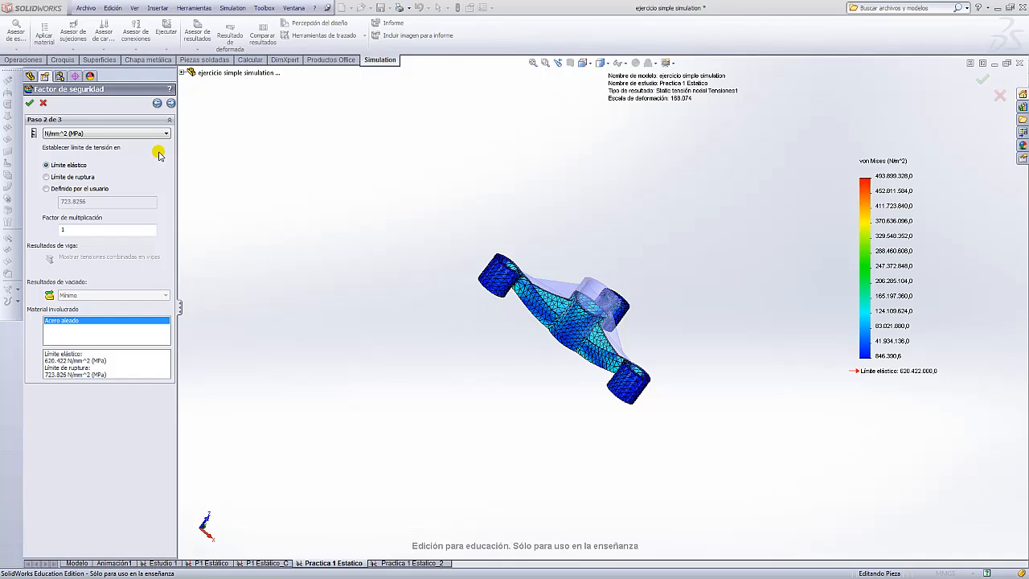
click(171, 103)
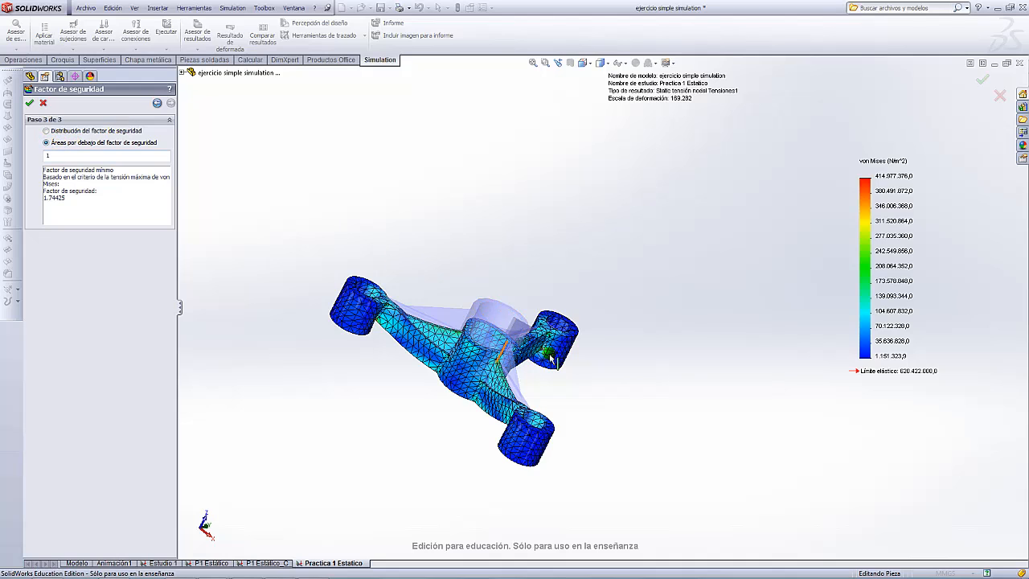
- Create the Factor de seguridad1 plot highlighting areas below safety factor 1
middle_drag(553, 359, 543, 211)
scroll(617, 330, down, 5)
middle_drag(624, 333, 538, 221)
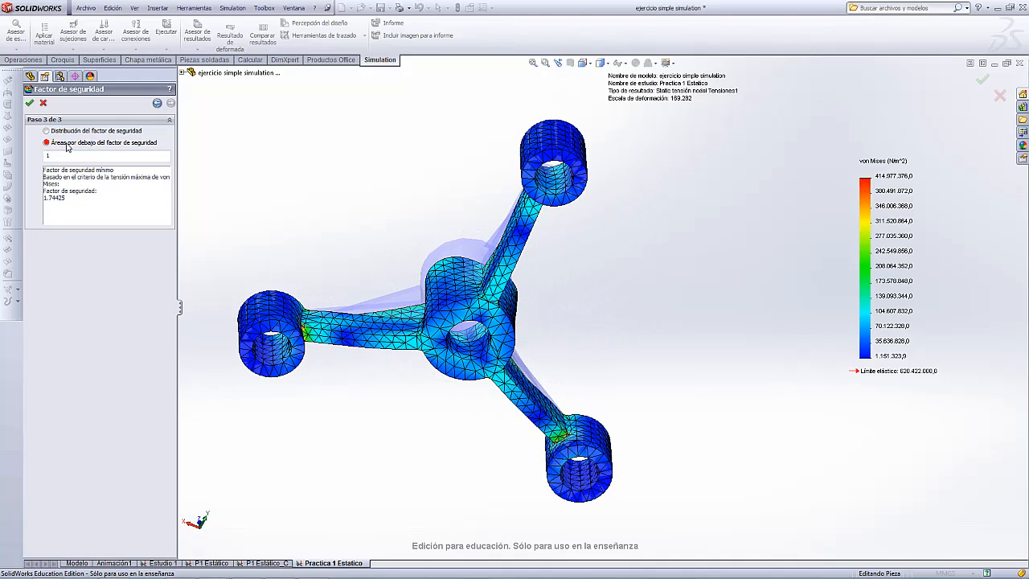
scroll(467, 249, up, 4)
scroll(611, 274, down, 2)
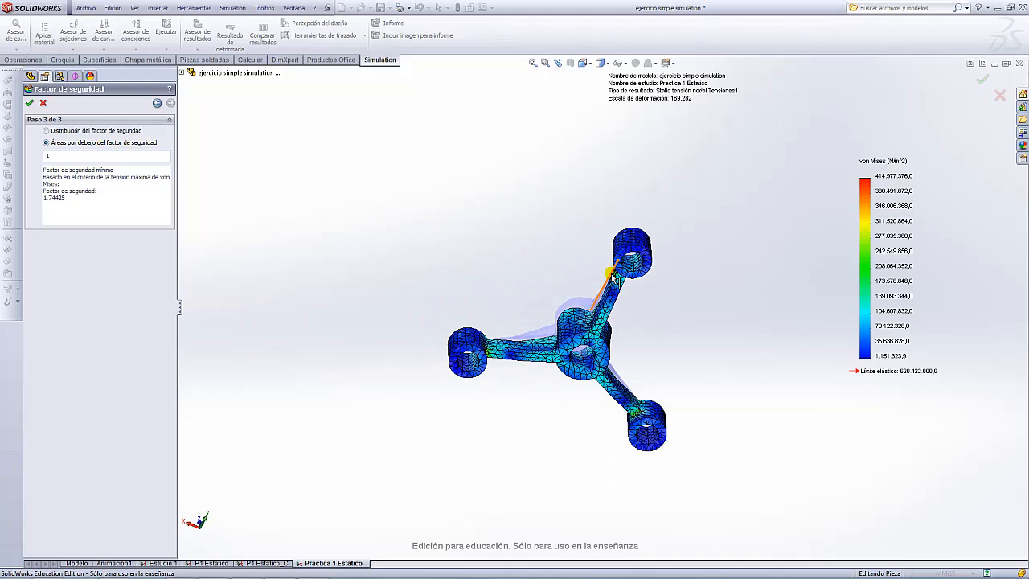
click(31, 104)
scroll(542, 278, up, 3)
scroll(682, 318, down, 3)
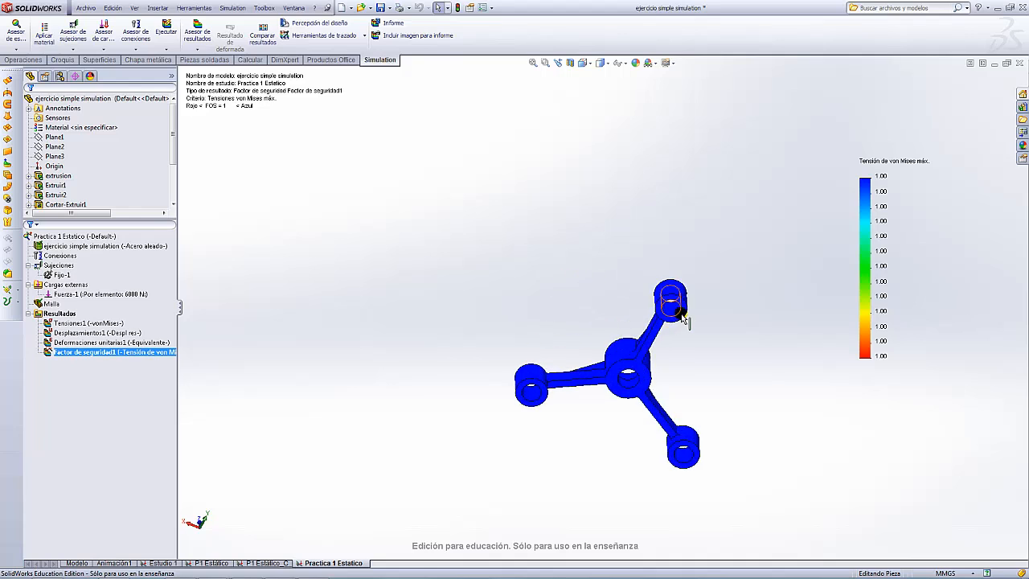
scroll(682, 318, up, 3)
- Orbit the part through edge-on and oblique views to confirm no regions fall below factor 1
middle_drag(586, 292, 534, 225)
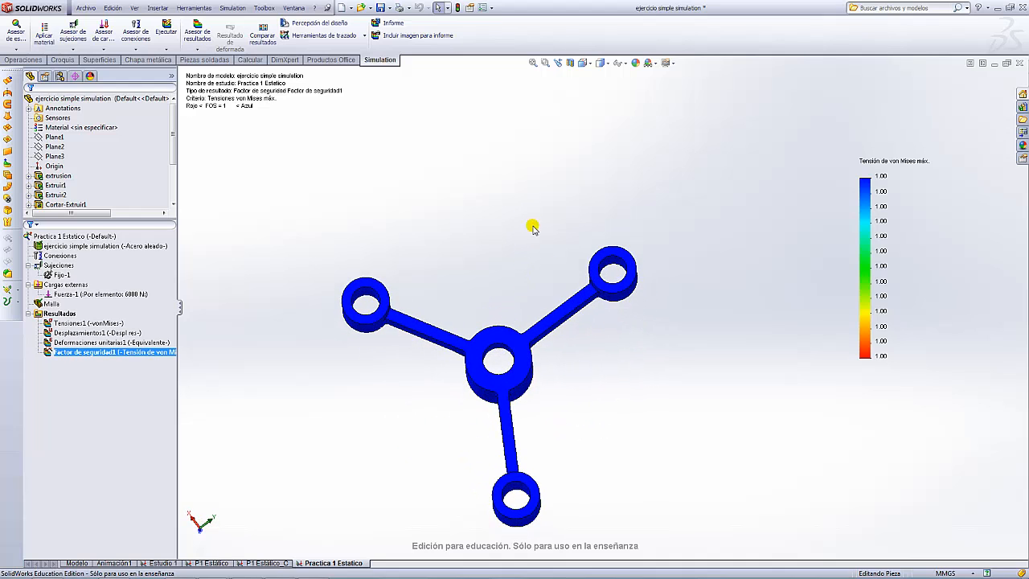
scroll(575, 315, down, 5)
scroll(569, 276, up, 5)
scroll(568, 276, up, 3)
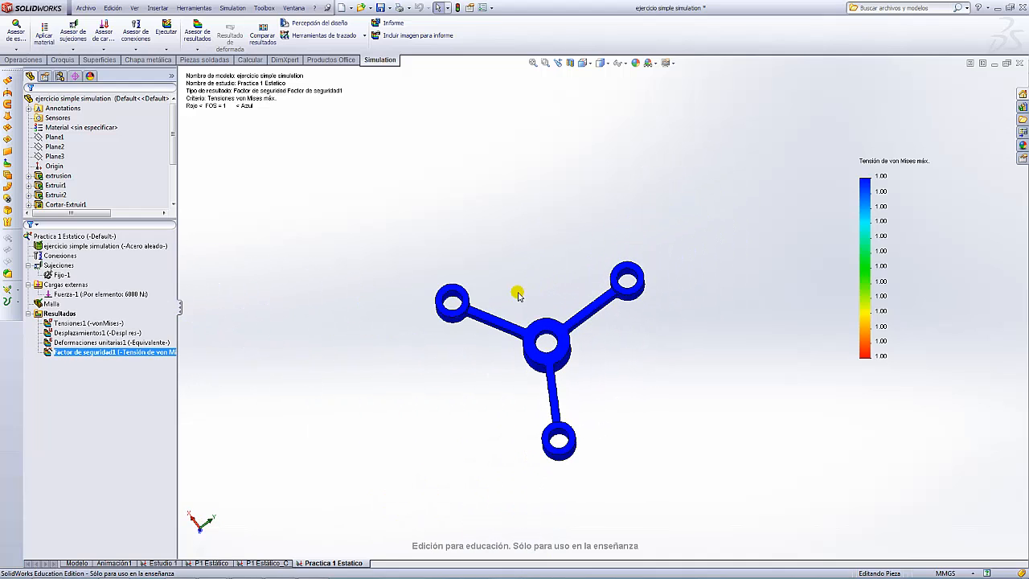
middle_drag(519, 292, 296, 266)
scroll(574, 288, down, 6)
scroll(571, 289, up, 7)
middle_drag(684, 421, 705, 257)
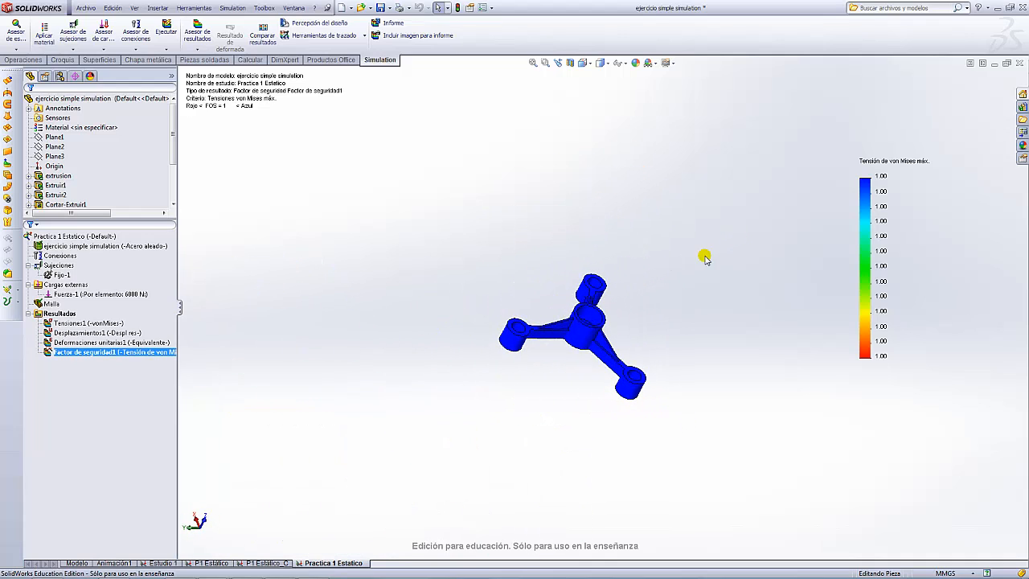
scroll(626, 329, down, 6)
scroll(638, 337, up, 5)
middle_drag(639, 338, 629, 223)
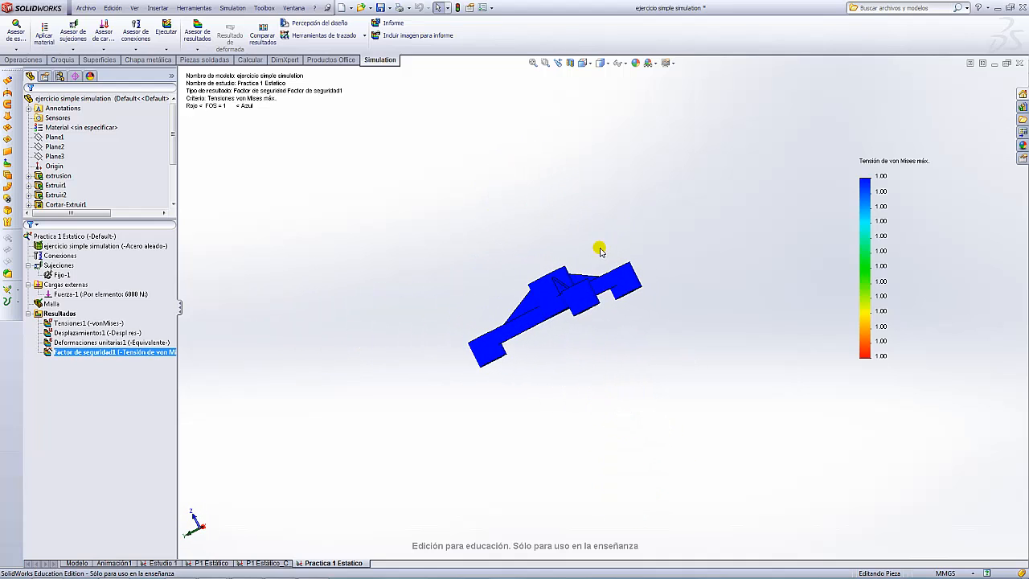
- Display the Tensiones1 von Mises plot, glance at Deformaciones unitarias1, then return to Tensiones1
click(106, 323)
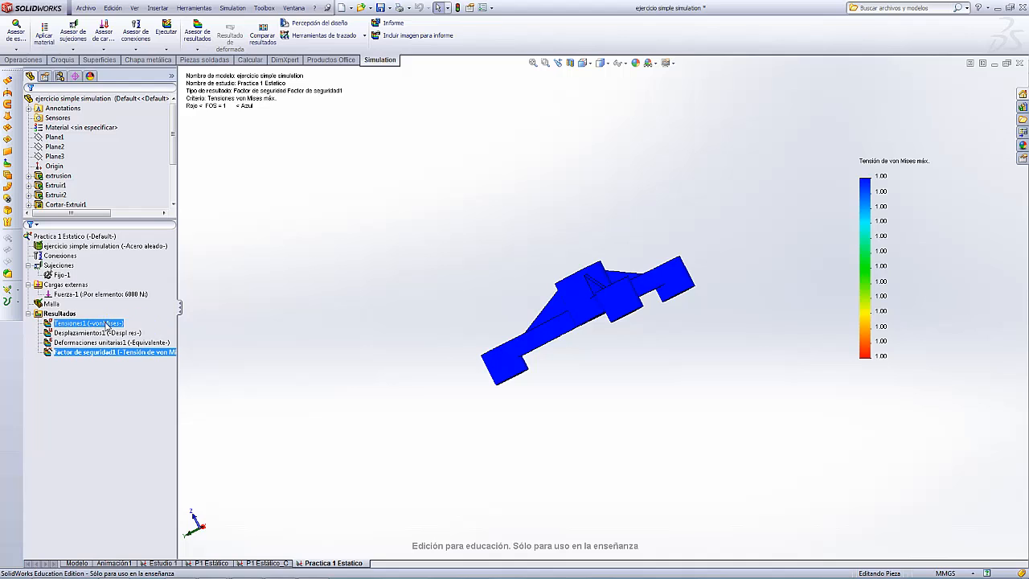
scroll(662, 289, down, 3)
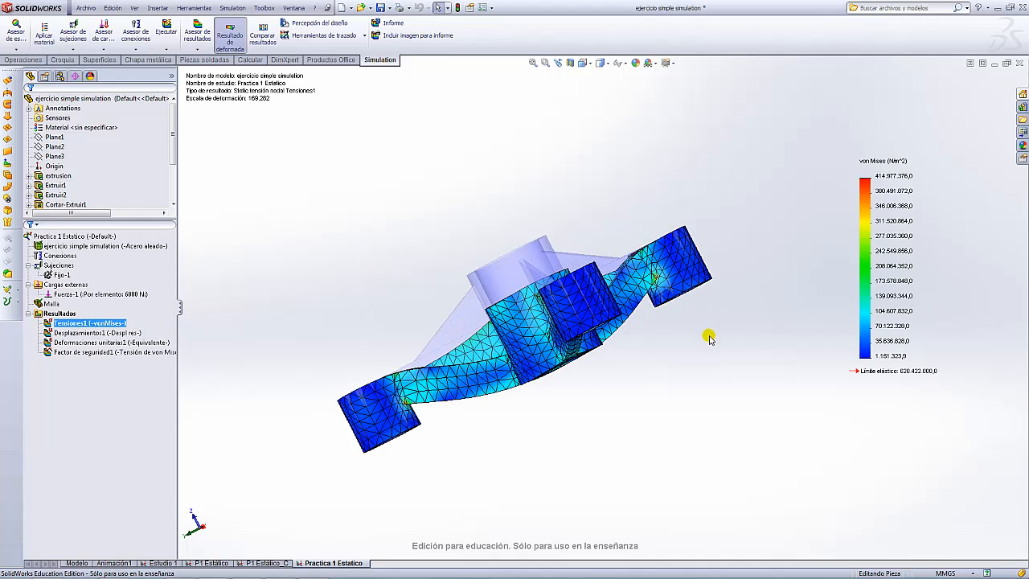
scroll(710, 337, up, 3)
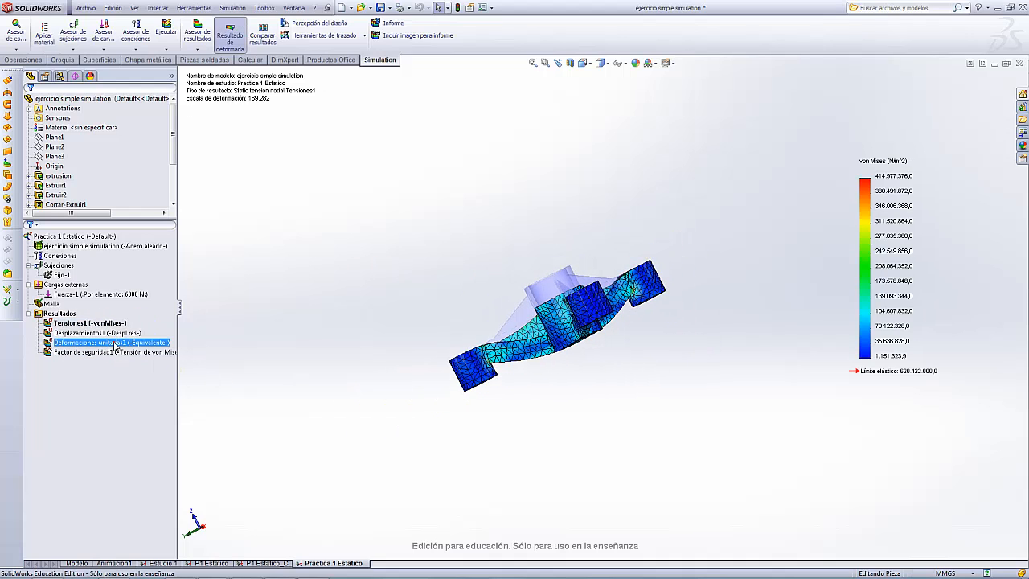
click(109, 343)
click(86, 324)
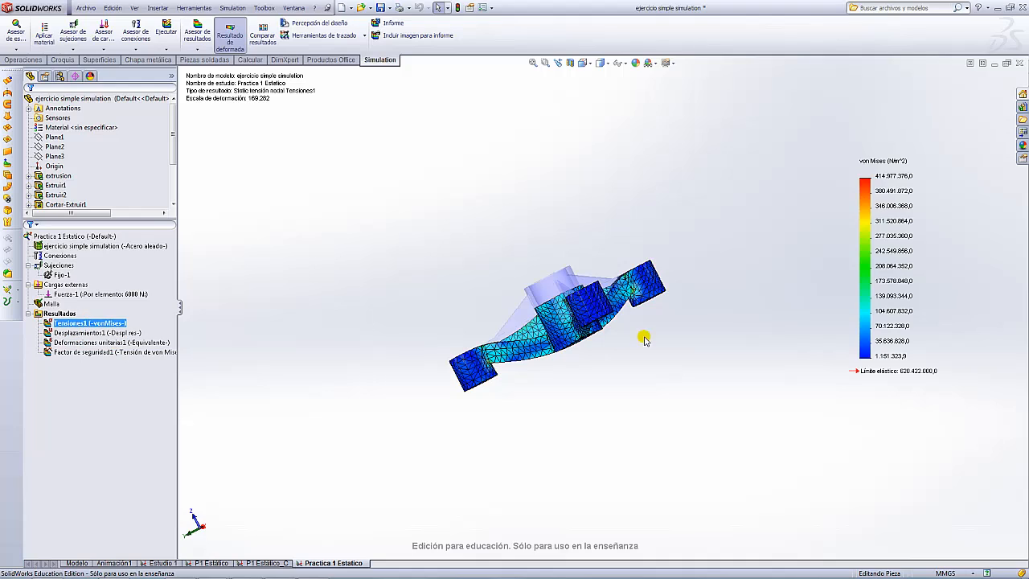
- Zoom and orbit around the arm-to-ring joints to inspect the 414.877.376,0 N/m^2 stress hot spots
scroll(625, 292, down, 2)
middle_drag(604, 327, 577, 186)
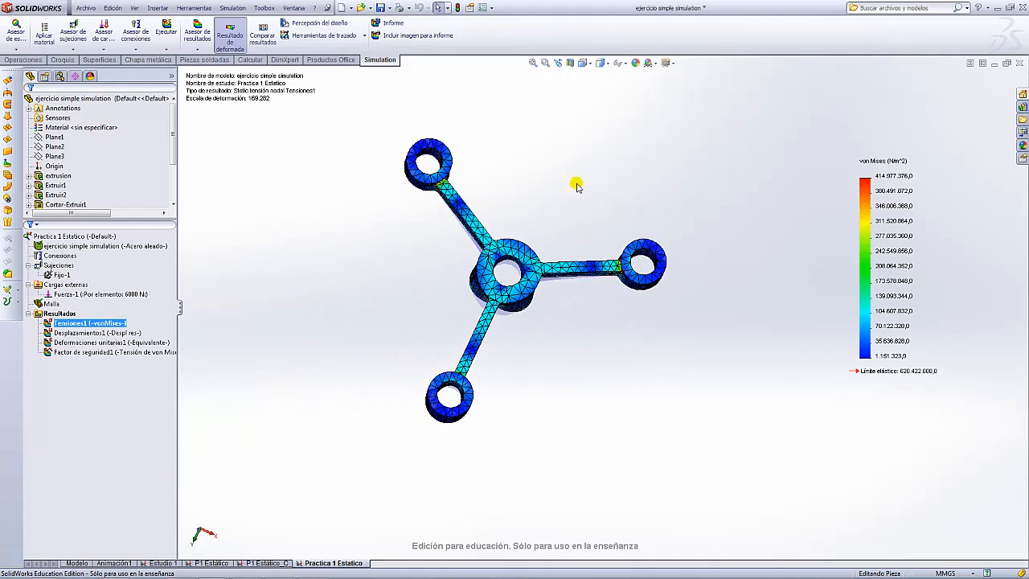
scroll(618, 270, down, 5)
scroll(634, 285, up, 4)
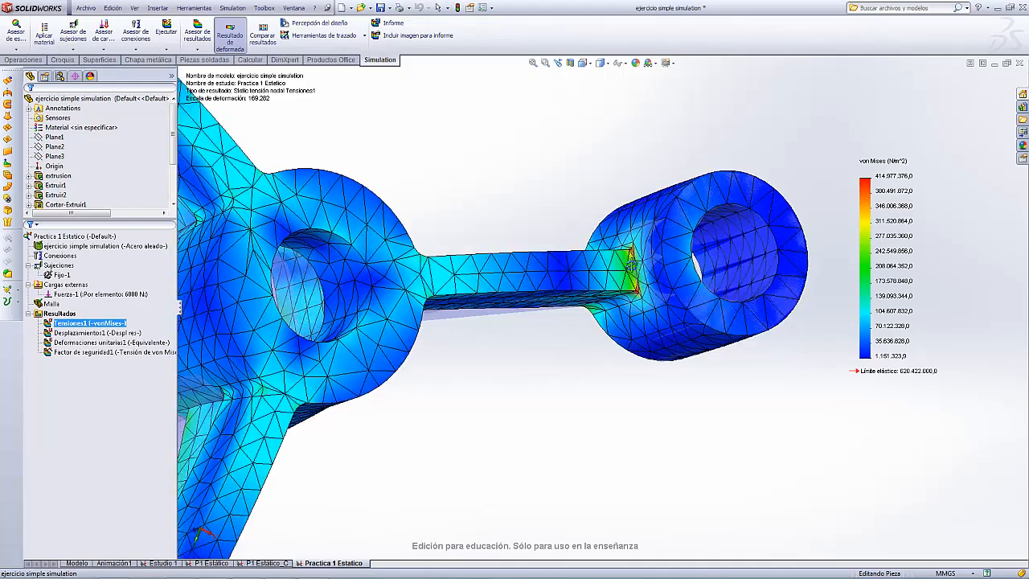
scroll(565, 363, up, 3)
middle_drag(565, 363, 472, 499)
scroll(411, 422, down, 5)
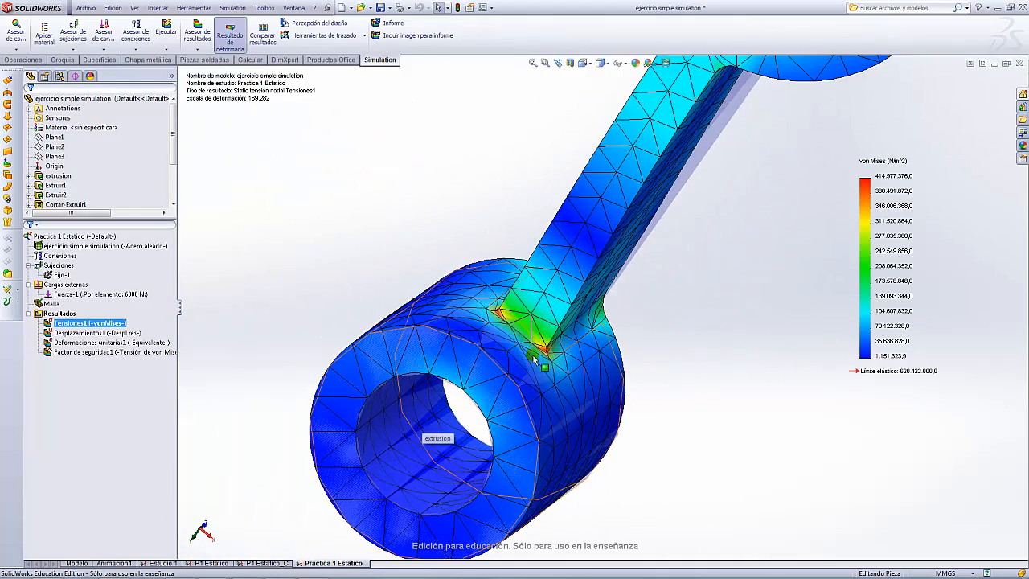
scroll(542, 345, up, 2)
scroll(648, 298, up, 5)
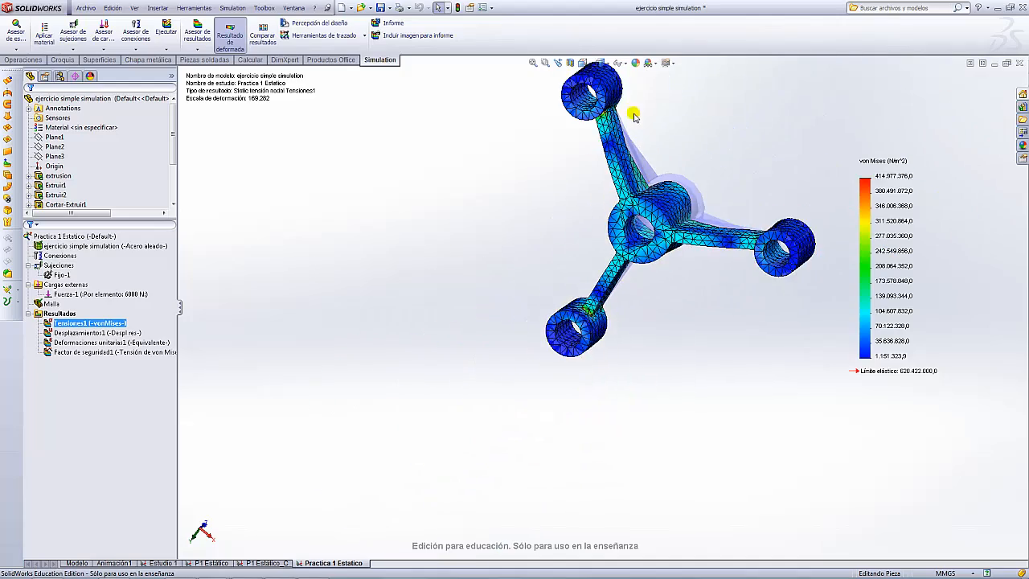
scroll(634, 116, down, 5)
scroll(545, 252, up, 3)
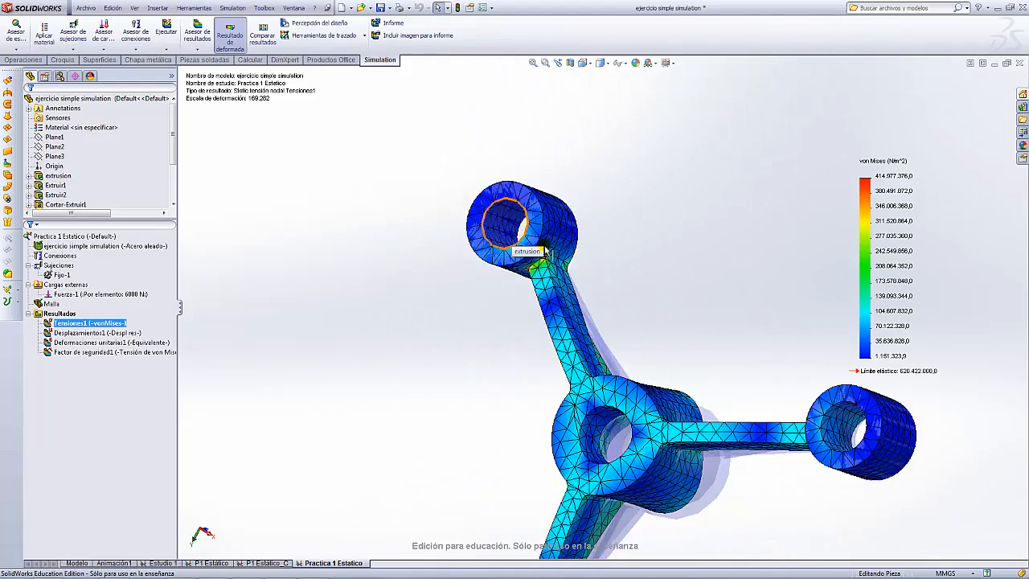
scroll(545, 253, up, 5)
middle_drag(641, 259, 597, 219)
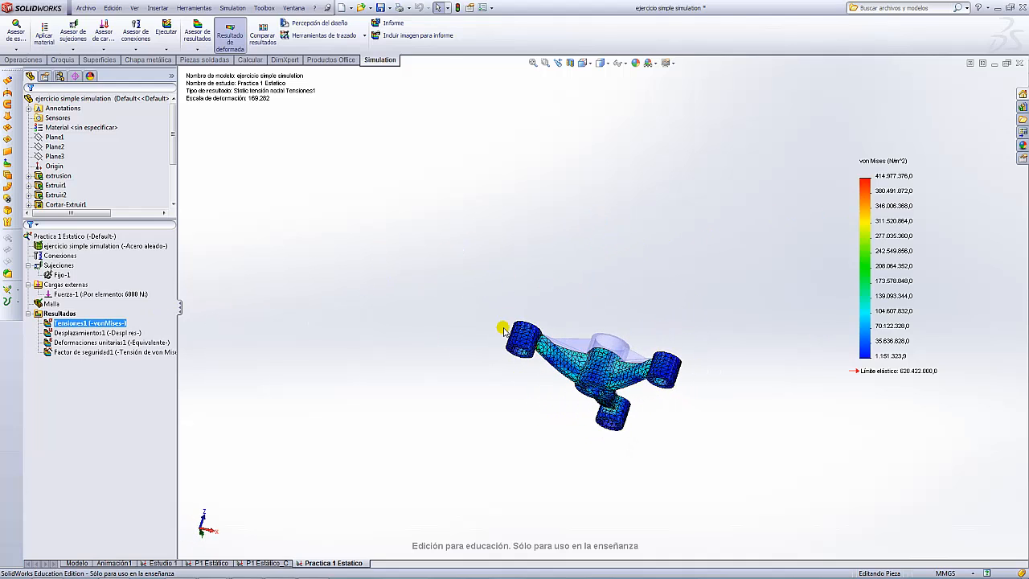
click(38, 304)
- Start a mesh control from Malla and pick the edge where the left arm meets its boss
right_click(38, 304)
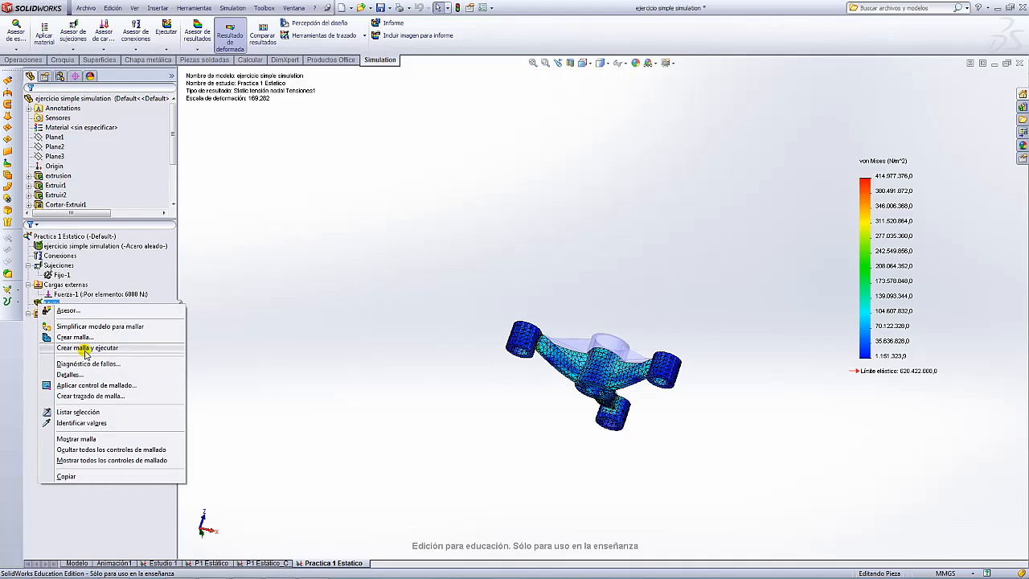
click(94, 386)
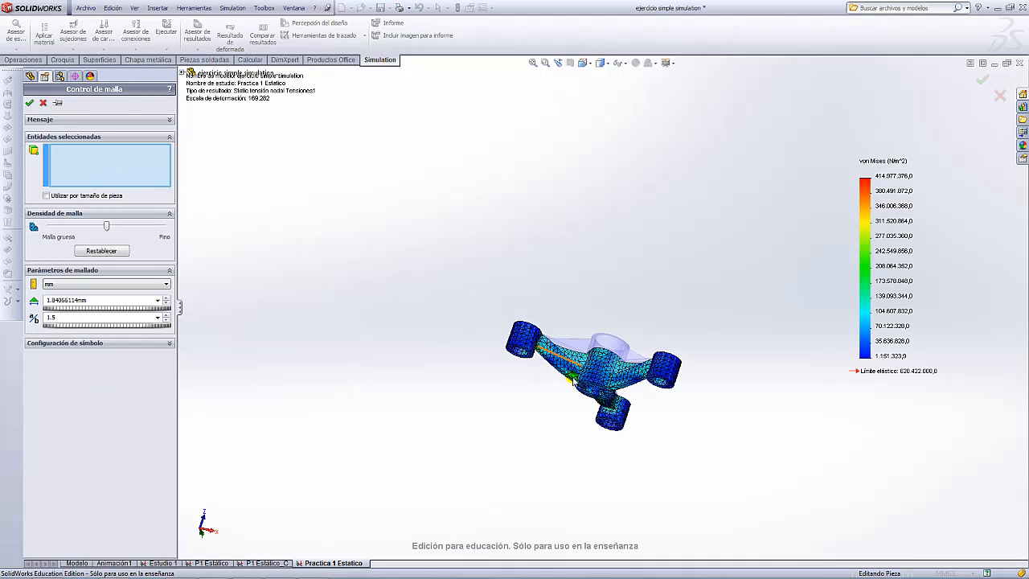
scroll(617, 427, down, 5)
middle_drag(590, 225, 590, 103)
scroll(442, 234, down, 7)
scroll(606, 258, up, 6)
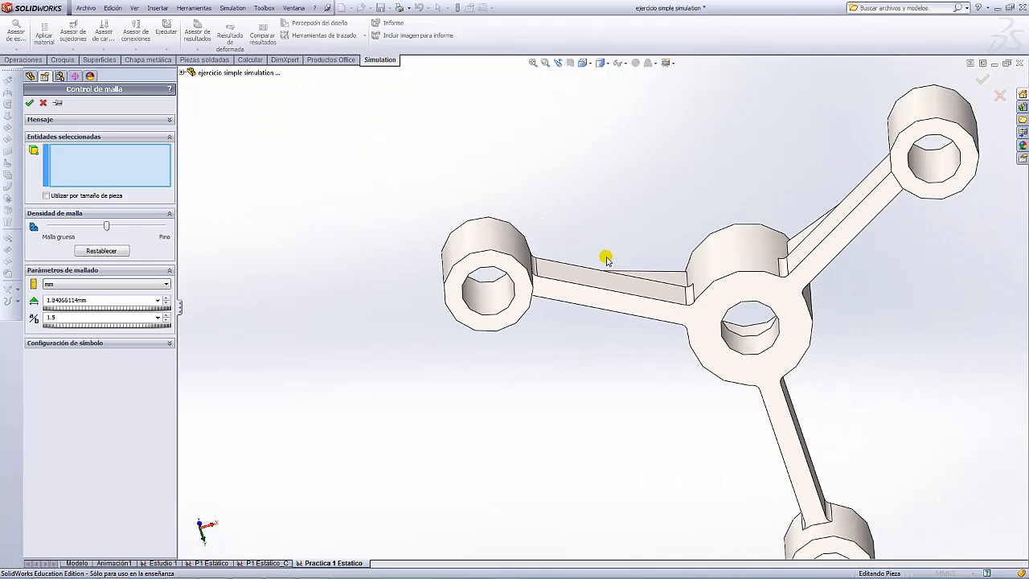
middle_drag(605, 258, 542, 166)
scroll(531, 225, down, 6)
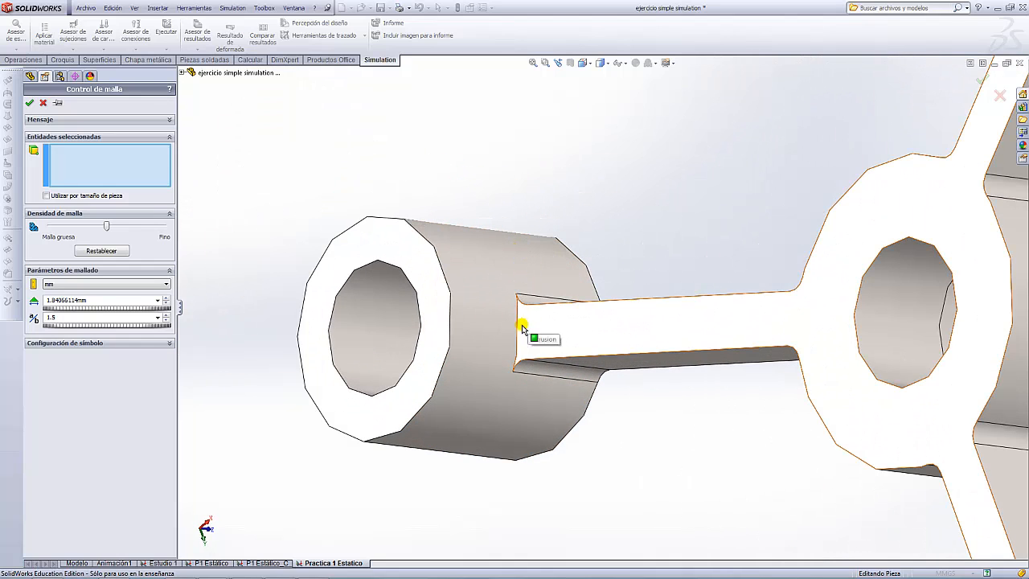
click(521, 331)
- Add the arm-to-lower-boss and arm-to-upper-boss junction edges to the mesh control selection
scroll(699, 316, up, 6)
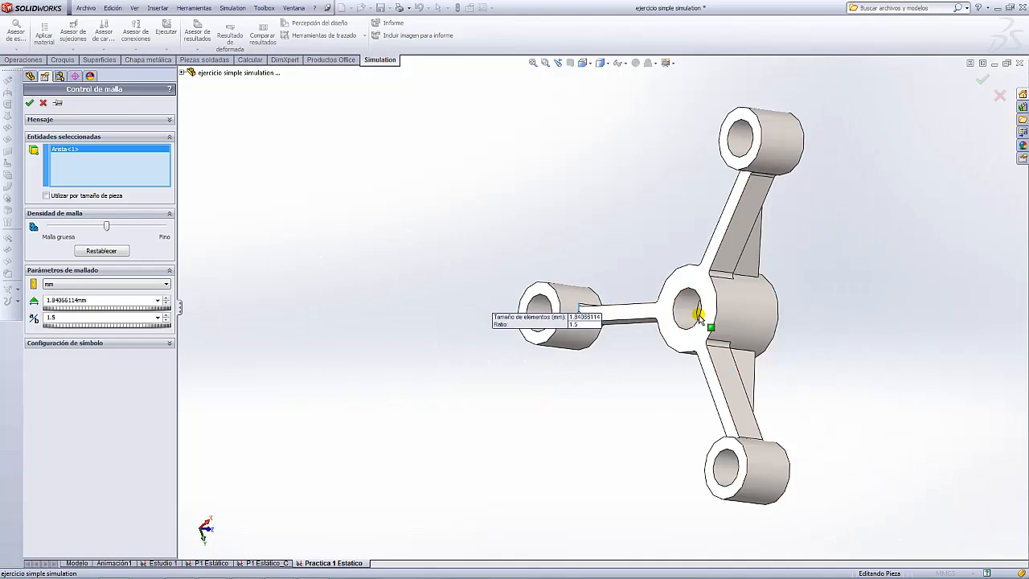
middle_drag(683, 391, 749, 409)
scroll(721, 406, down, 6)
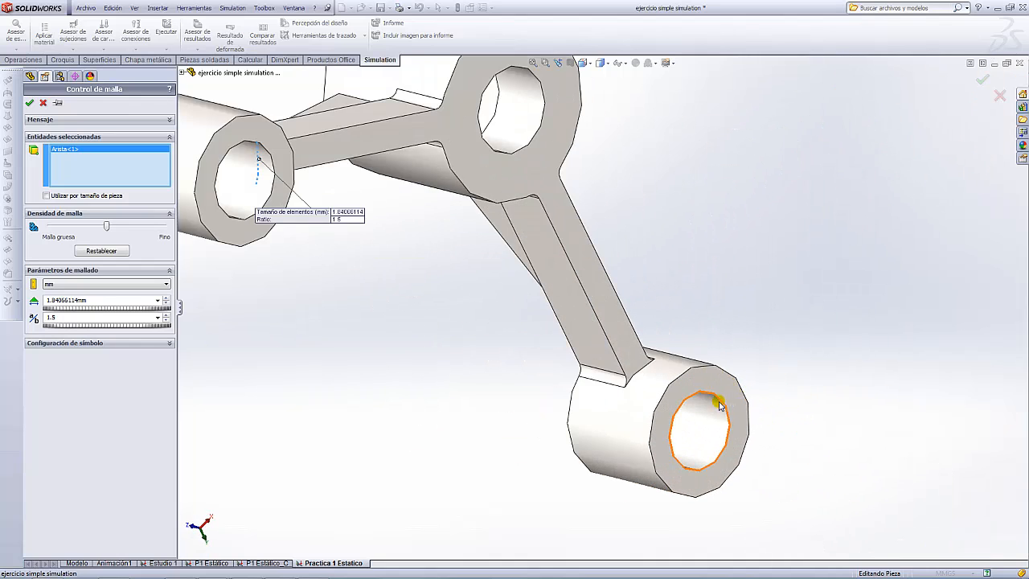
scroll(721, 406, down, 3)
click(558, 335)
scroll(603, 340, up, 4)
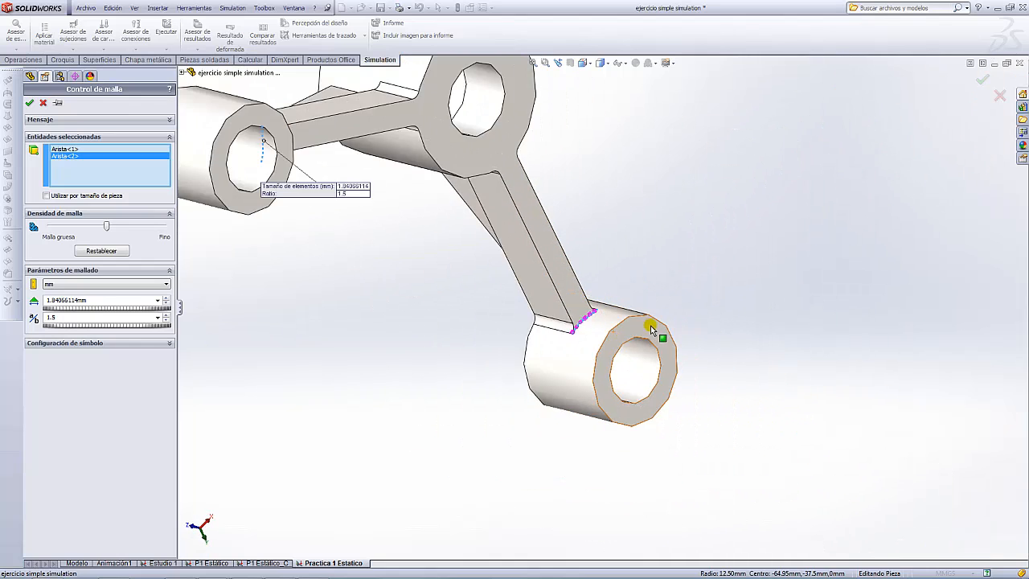
scroll(649, 322, up, 8)
scroll(609, 226, down, 5)
middle_drag(641, 337, 593, 294)
scroll(593, 305, down, 6)
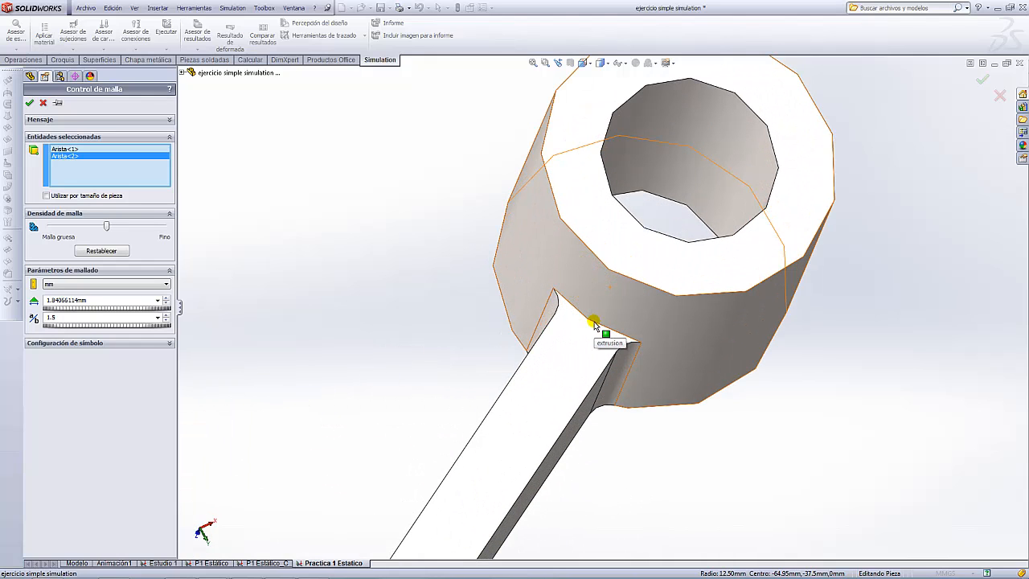
click(603, 331)
scroll(619, 334, up, 6)
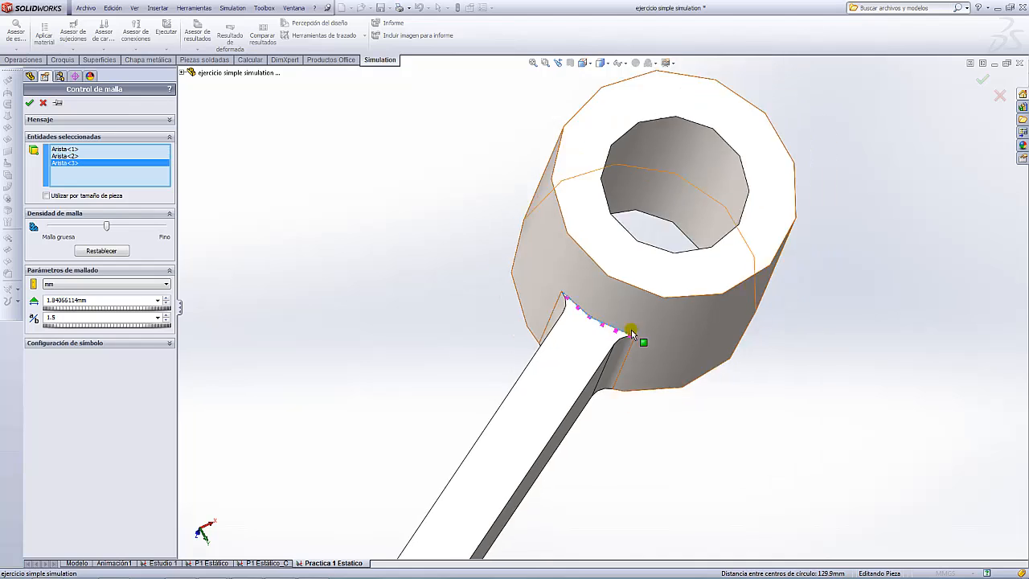
scroll(629, 334, up, 4)
middle_drag(628, 334, 556, 214)
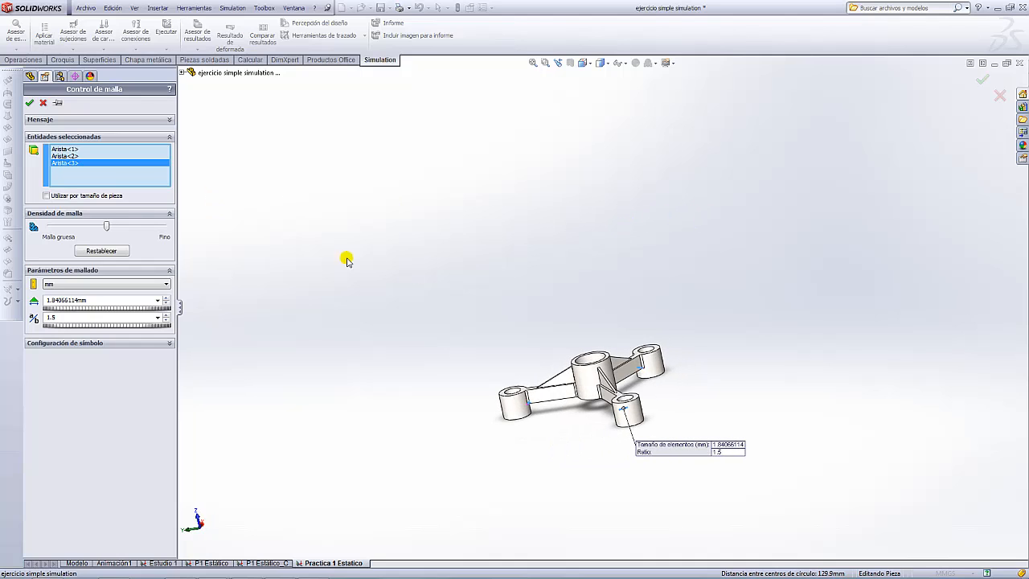
- Set the mesh control element size to 0.5 mm, keep ratio 1.5, and confirm it
scroll(662, 399, down, 4)
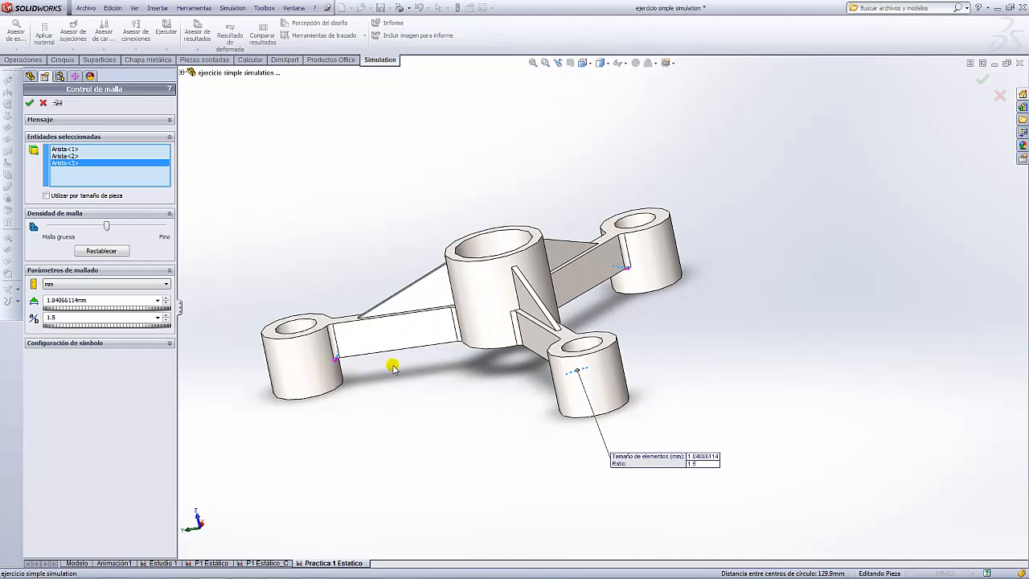
double_click(94, 300)
text(0.5)
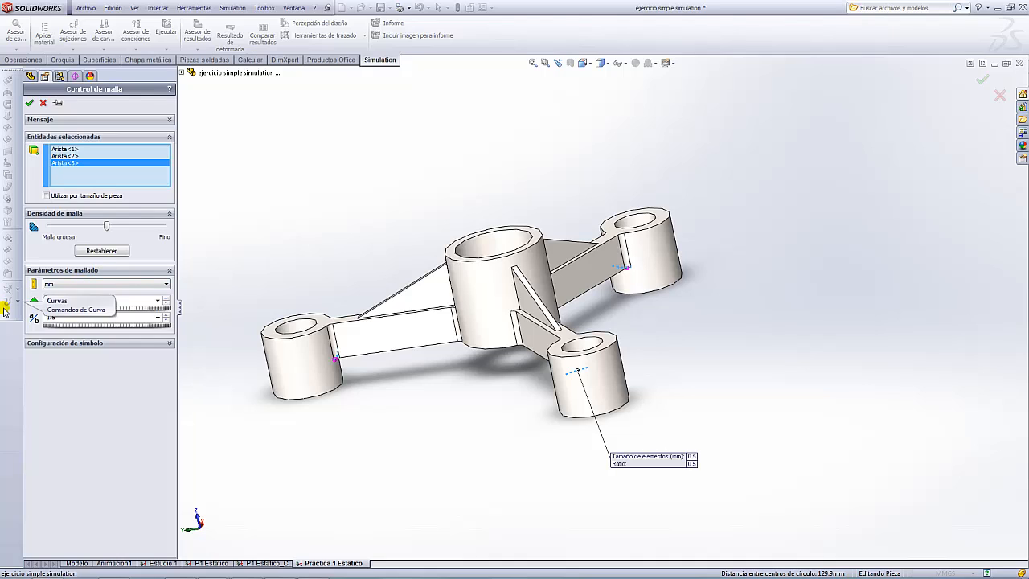
click(50, 317)
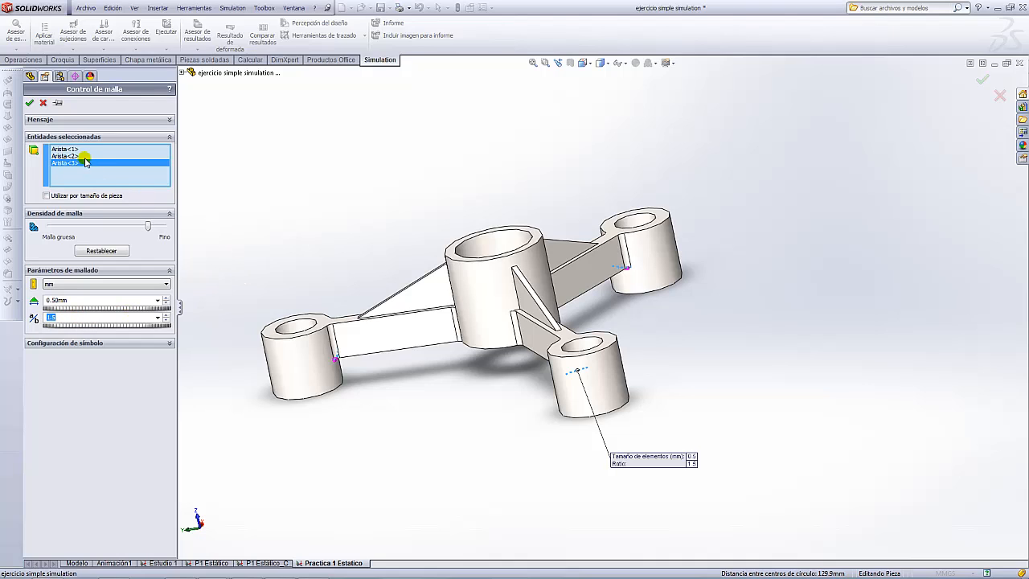
click(30, 103)
- Start Crear malla on the study, accepting that existing results will be deleted
scroll(630, 297, up, 5)
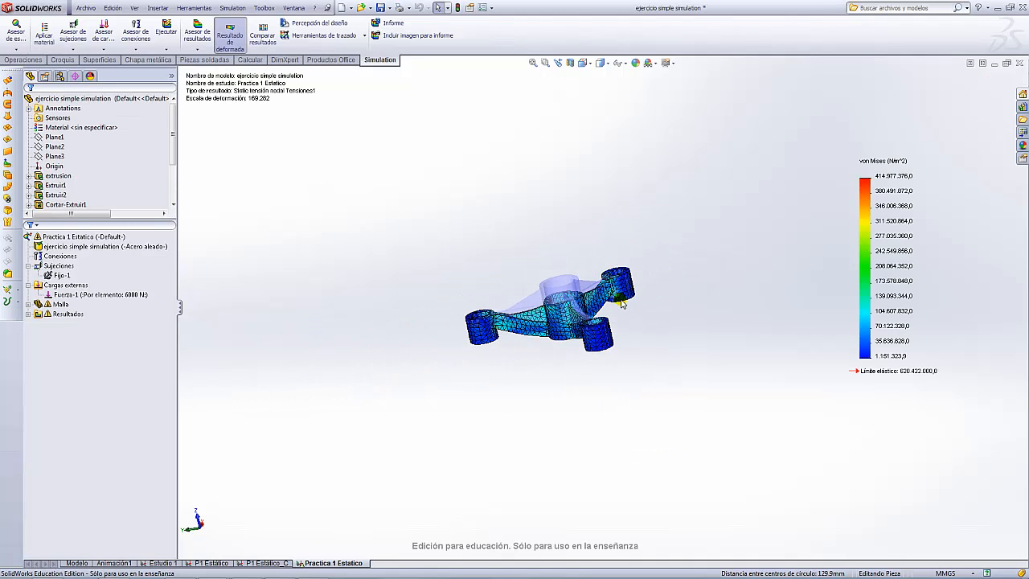
right_click(38, 304)
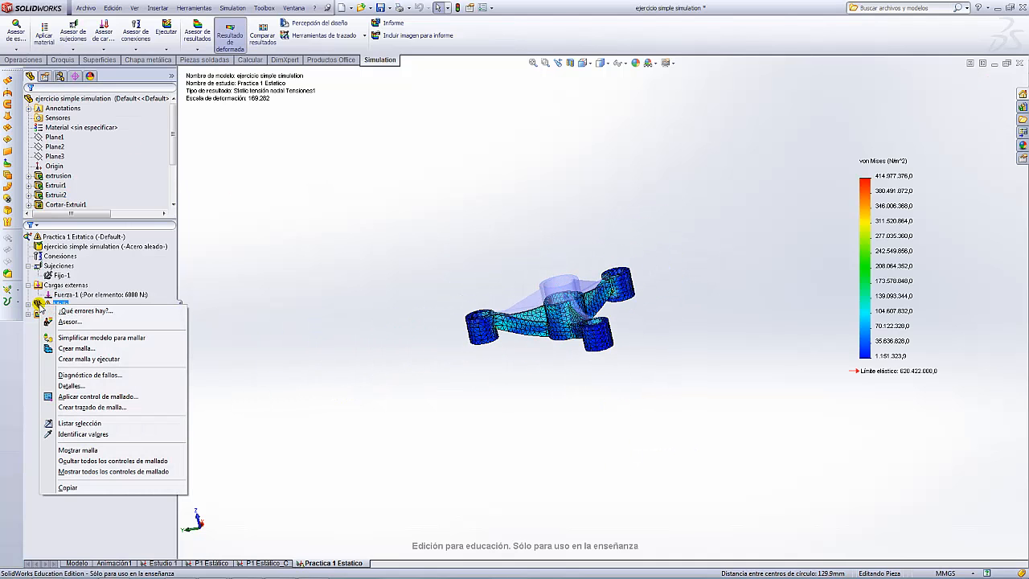
click(78, 350)
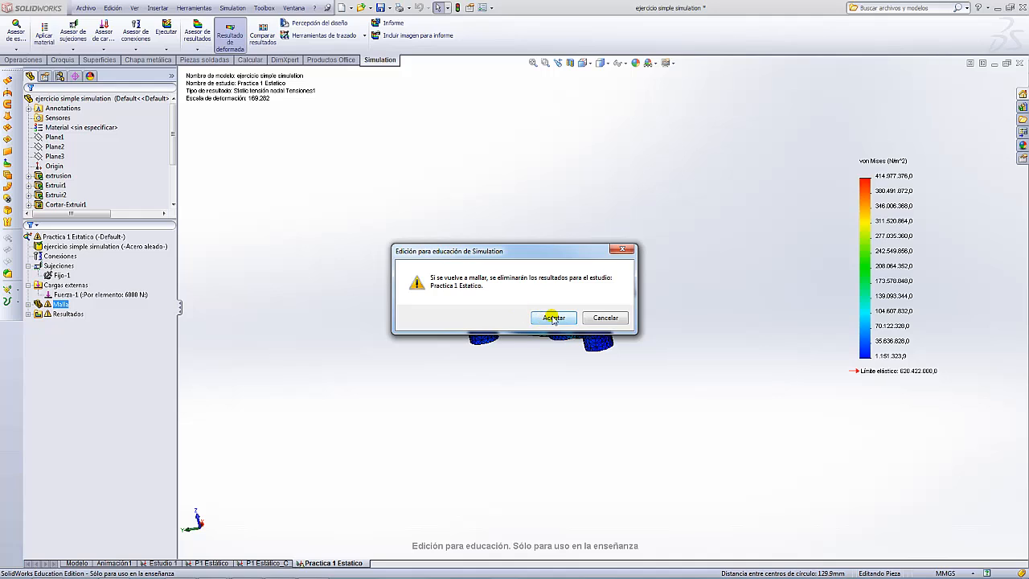
click(553, 317)
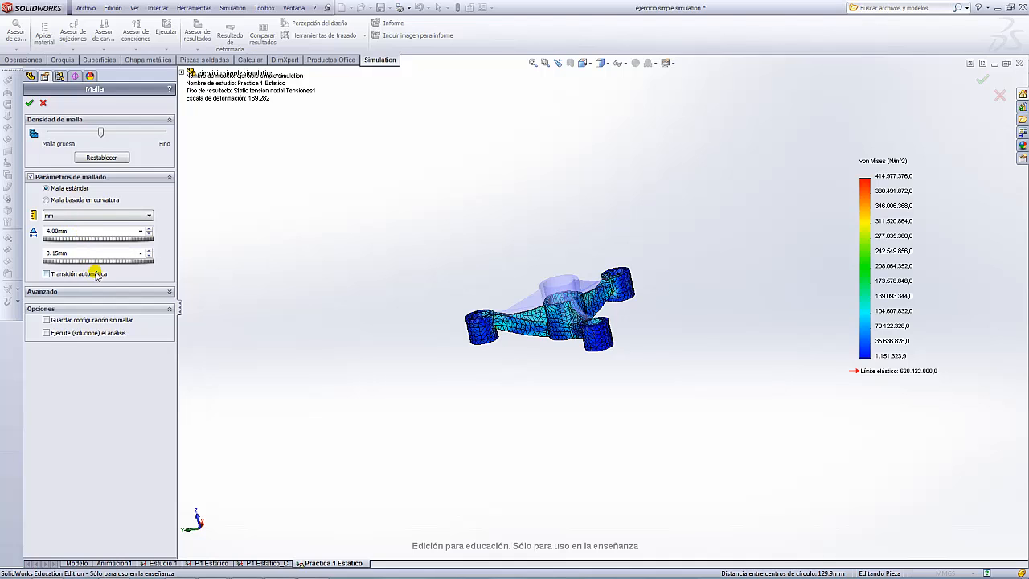
click(28, 105)
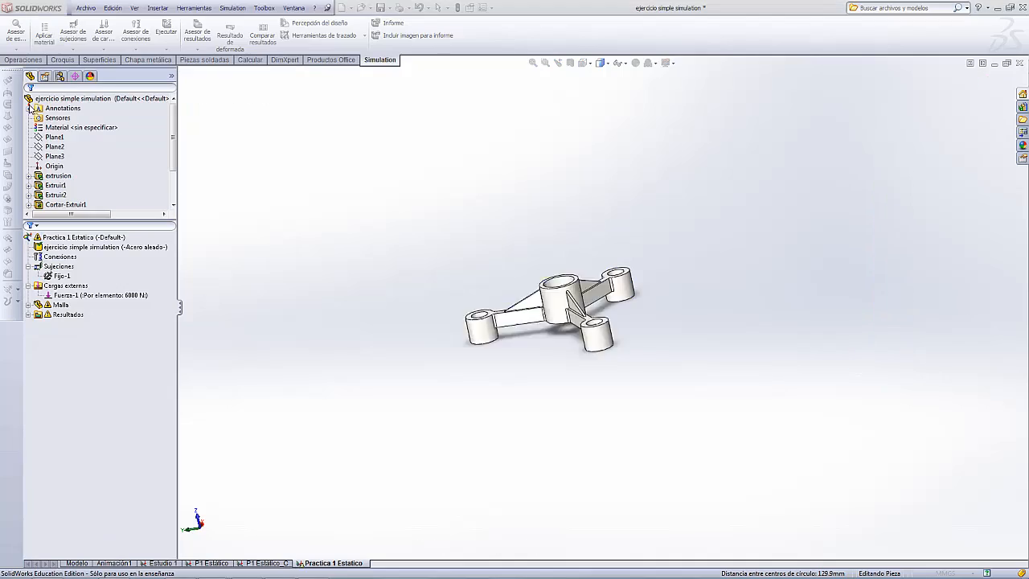
scroll(622, 331, down, 5)
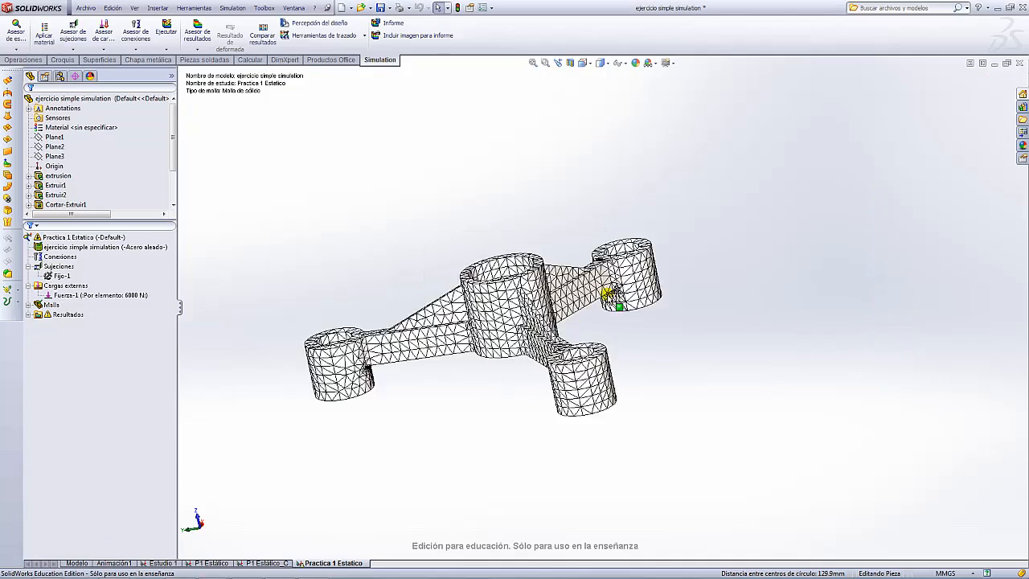
middle_drag(609, 298, 669, 207)
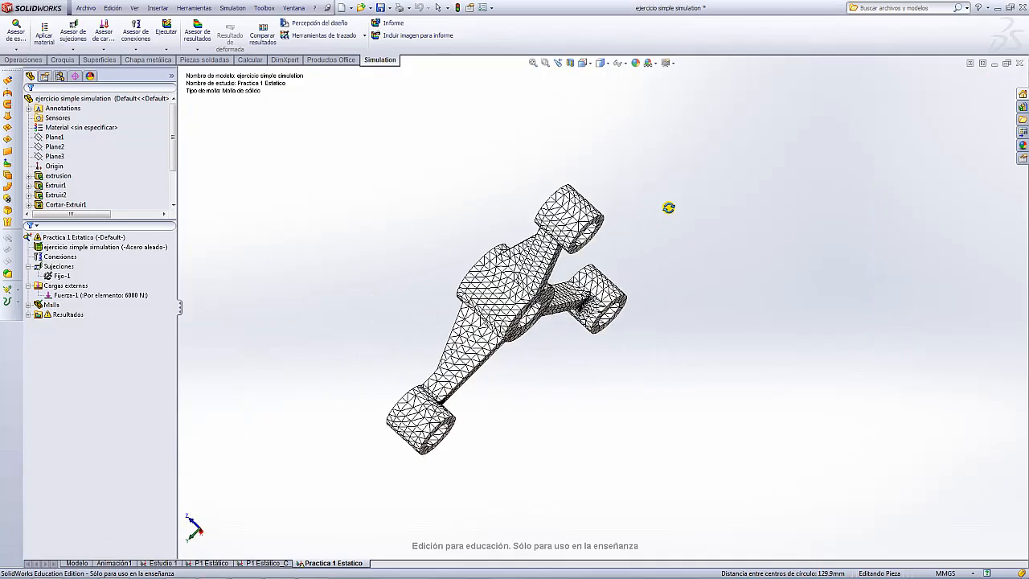
scroll(587, 322, down, 6)
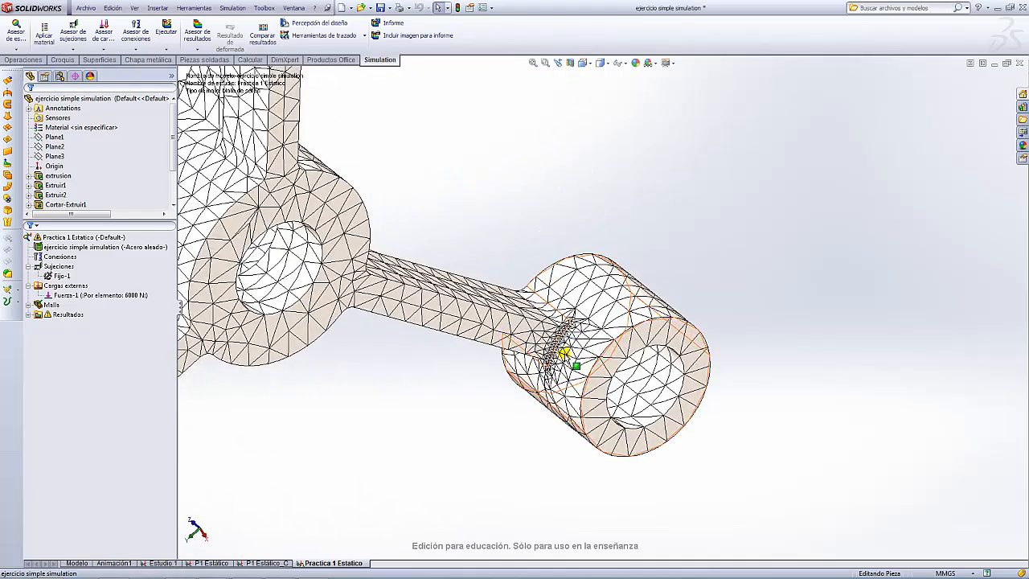
scroll(563, 350, down, 5)
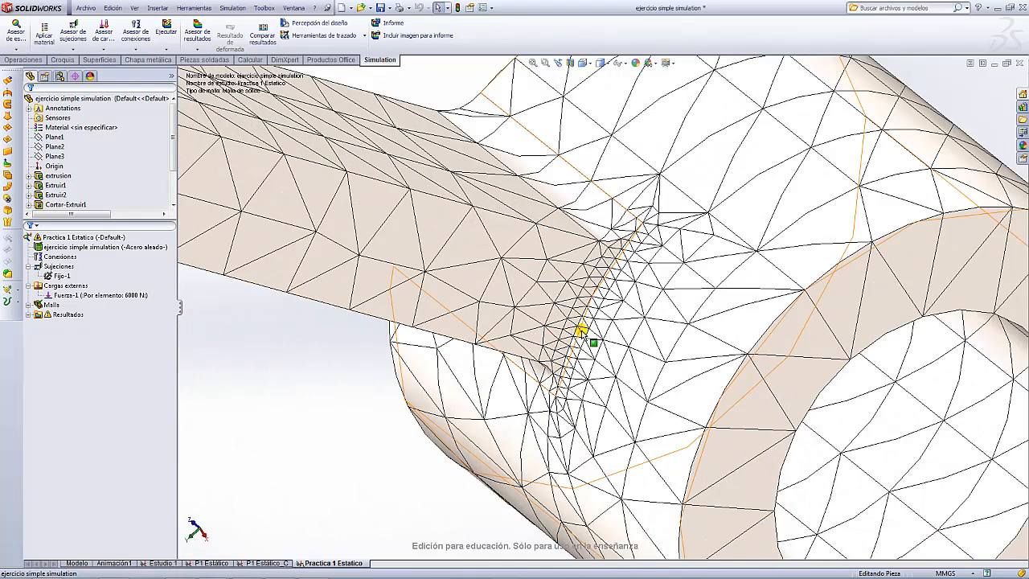
scroll(599, 314, up, 10)
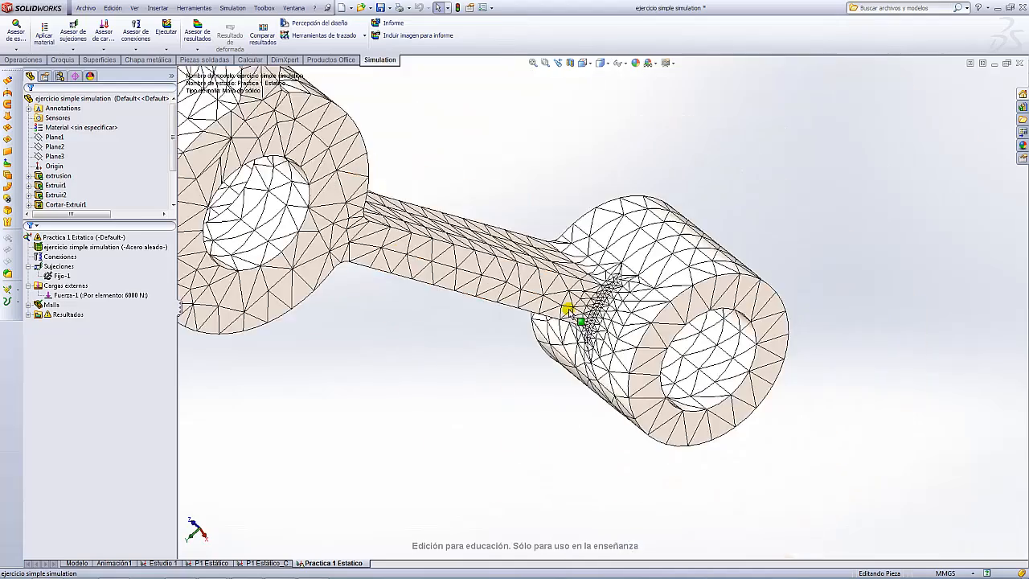
scroll(571, 301, down, 9)
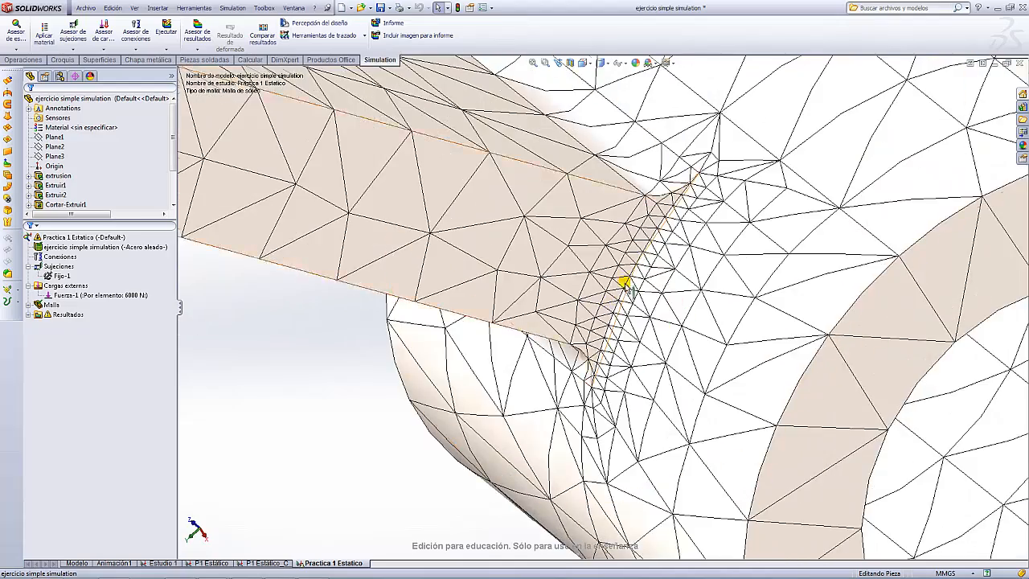
scroll(618, 282, up, 5)
scroll(616, 305, down, 6)
scroll(553, 298, up, 2)
scroll(616, 302, up, 5)
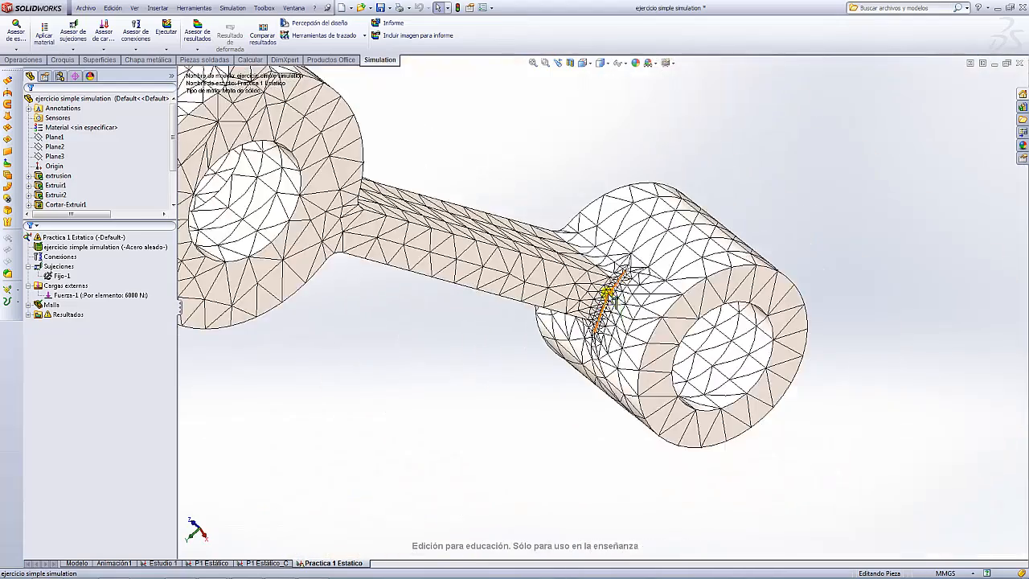
scroll(615, 302, down, 3)
scroll(615, 302, up, 5)
scroll(626, 272, up, 4)
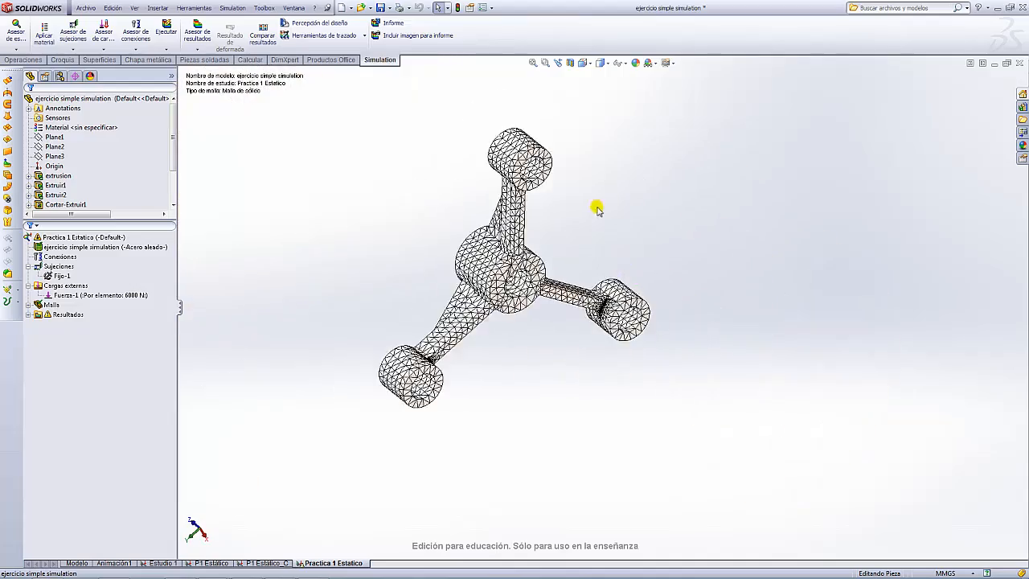
middle_drag(597, 206, 399, 253)
scroll(410, 256, down, 6)
scroll(433, 267, up, 3)
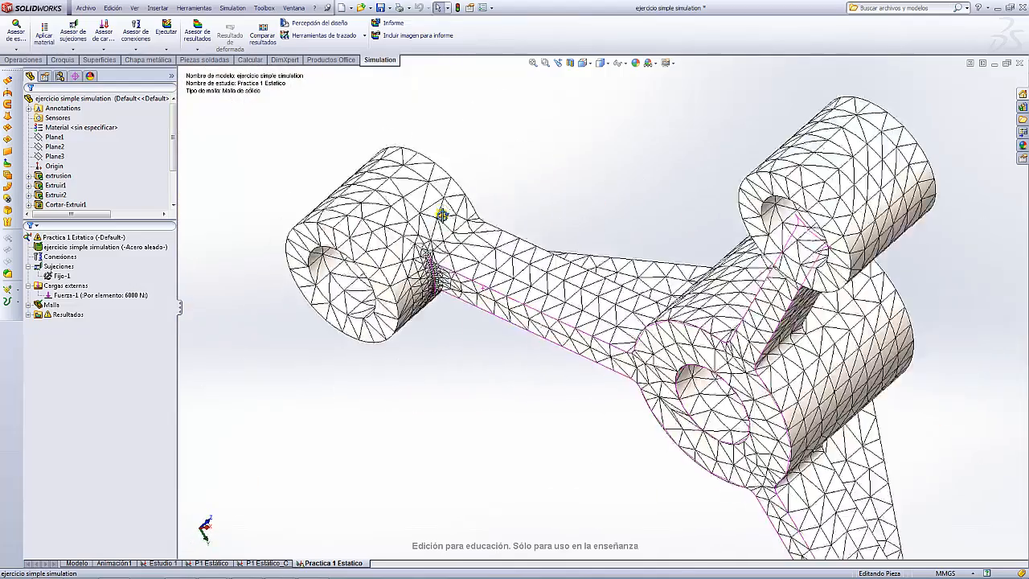
middle_drag(437, 218, 453, 298)
scroll(519, 289, down, 8)
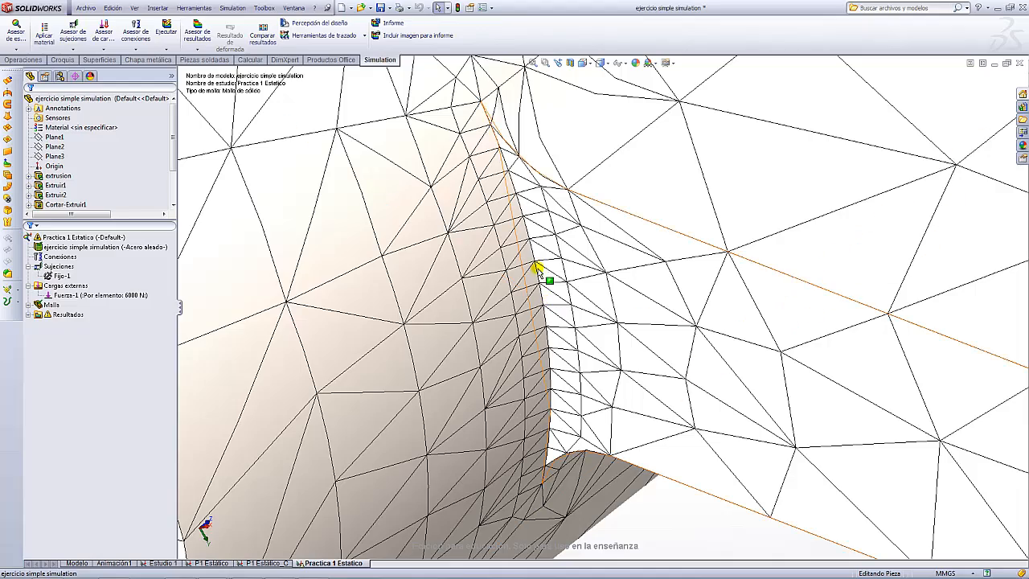
scroll(540, 316, up, 2)
scroll(540, 316, up, 10)
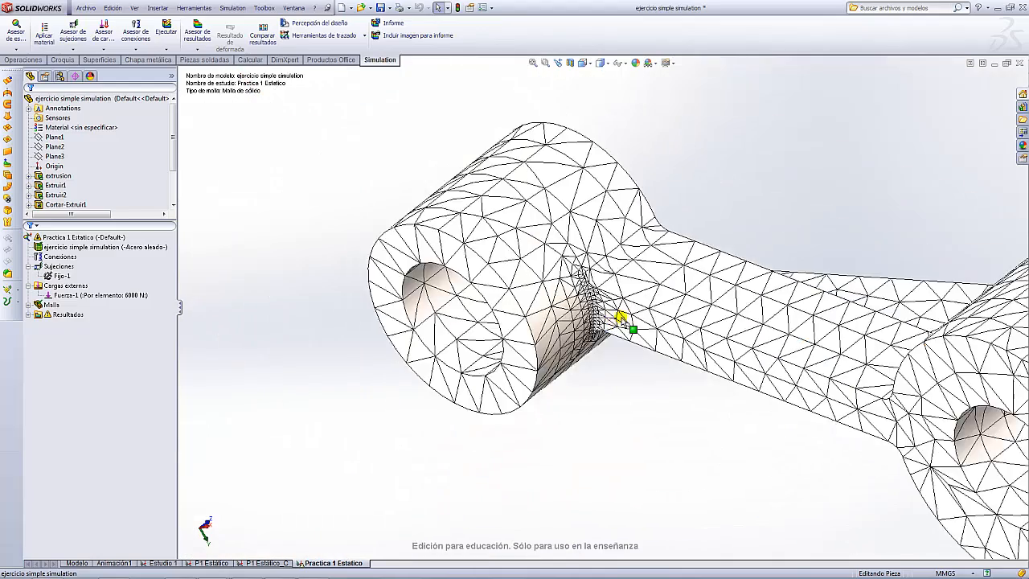
middle_drag(619, 324, 684, 416)
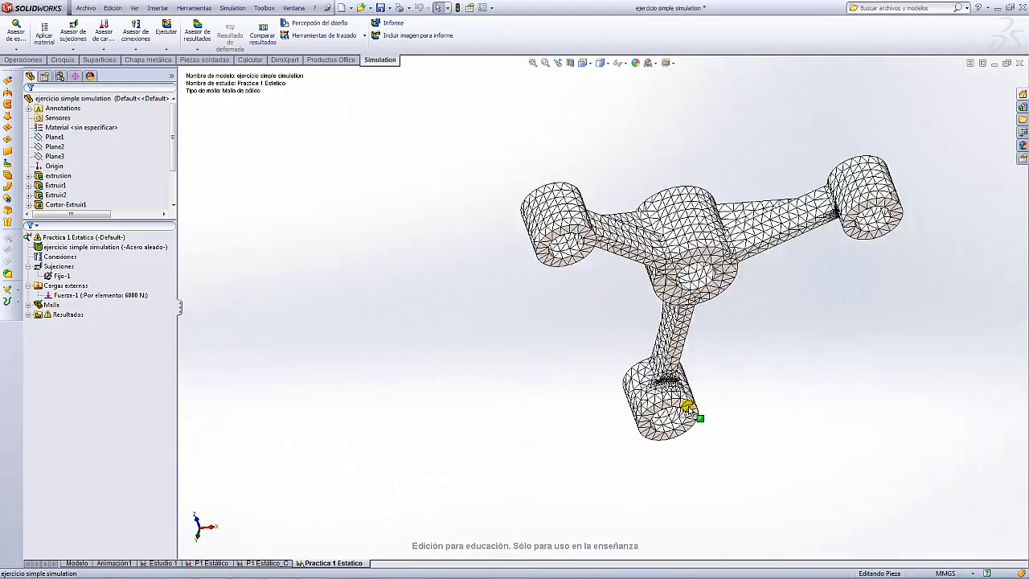
scroll(620, 292, down, 6)
middle_drag(814, 289, 773, 358)
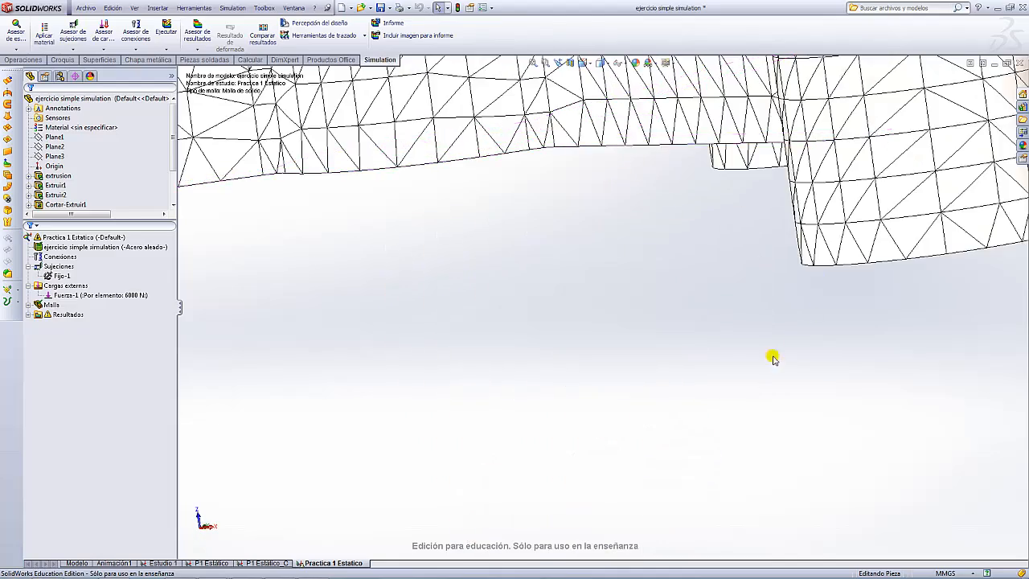
scroll(790, 320, up, 8)
scroll(482, 188, down, 5)
middle_drag(518, 218, 611, 292)
scroll(616, 298, up, 8)
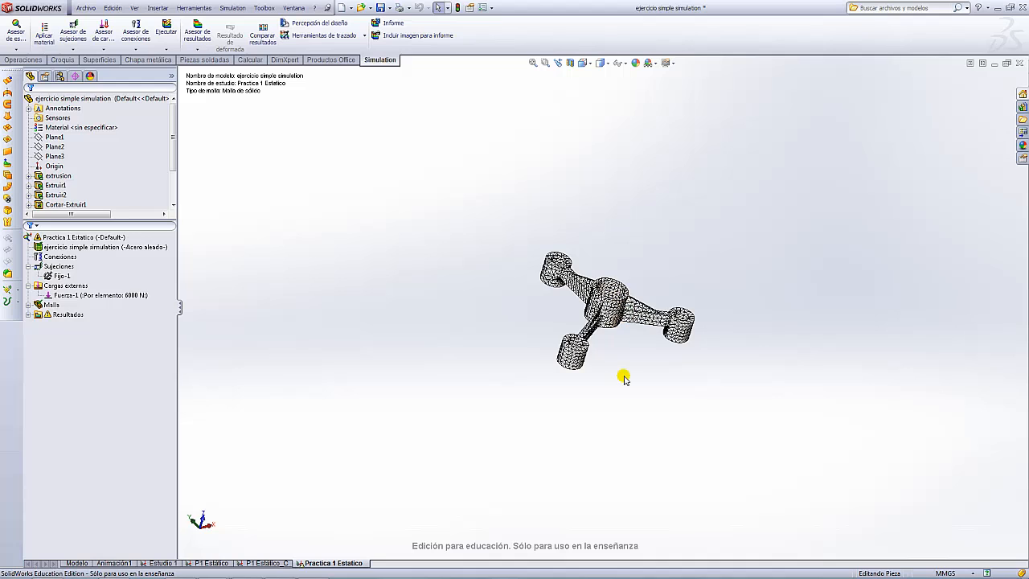
scroll(625, 378, down, 5)
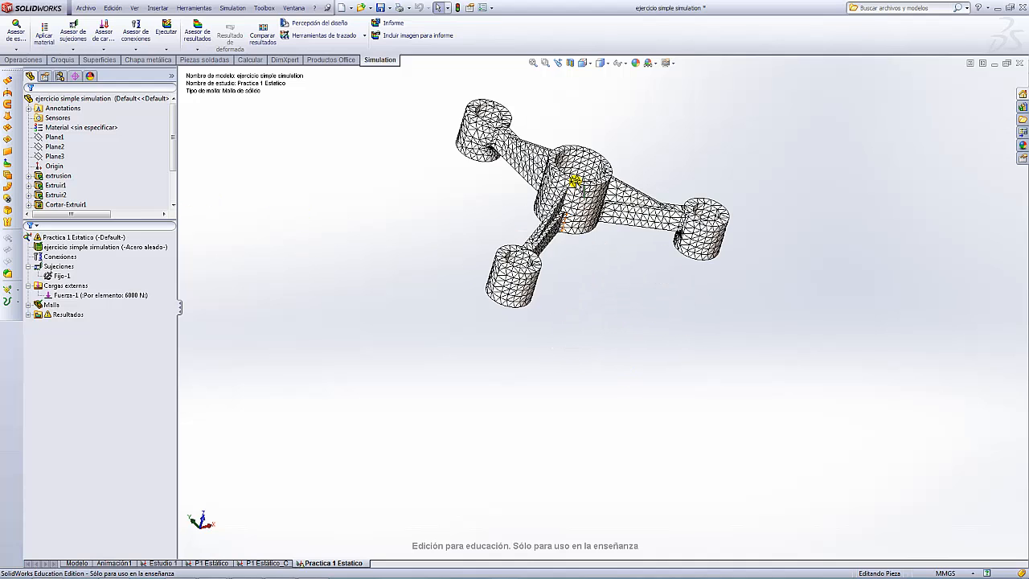
scroll(583, 170, up, 3)
scroll(591, 161, down, 5)
- Run the refined-mesh study; von Mises stress now peaks at 493.889.328,0 N/m^2
click(174, 37)
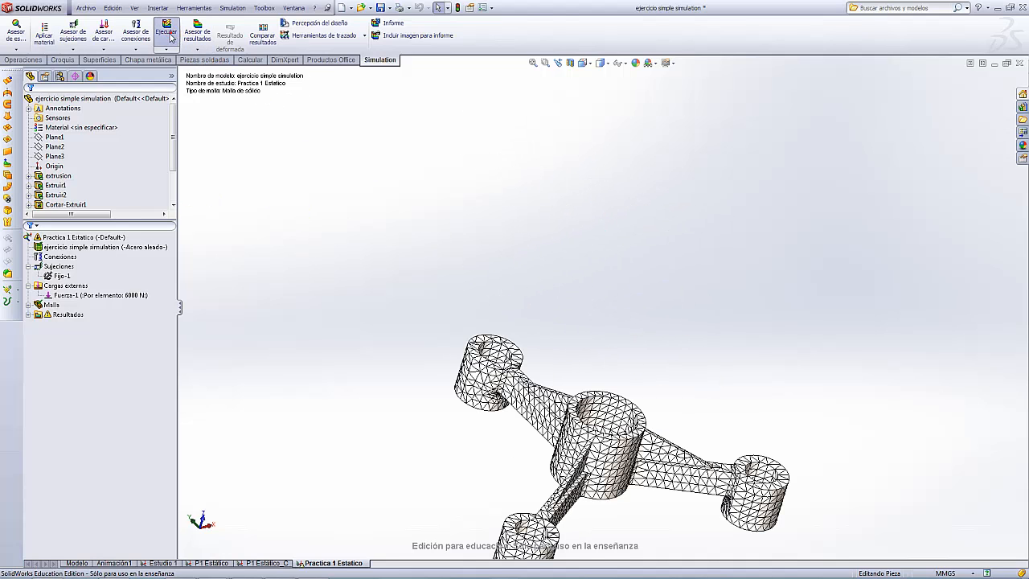
scroll(615, 318, up, 5)
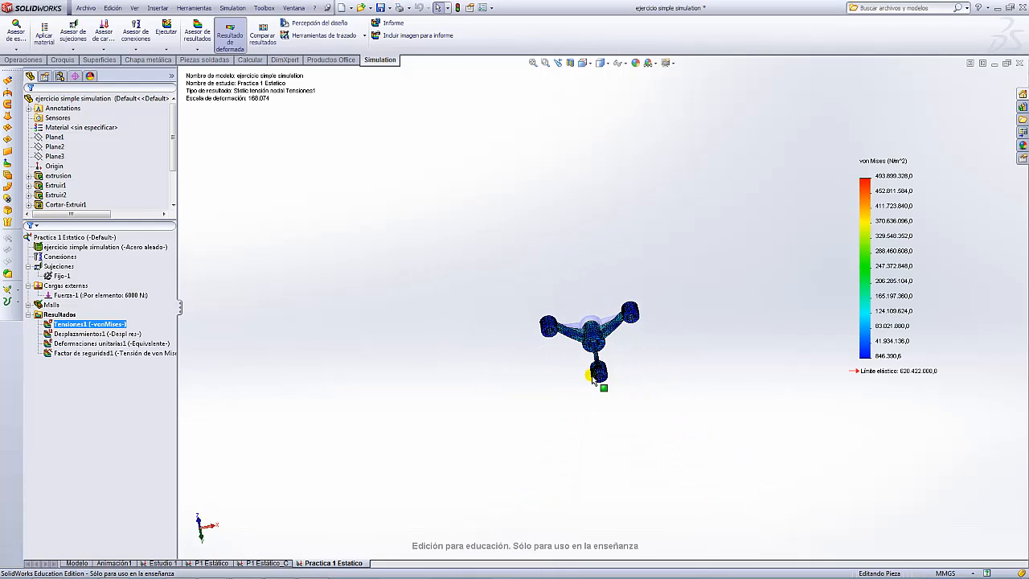
scroll(593, 381, down, 10)
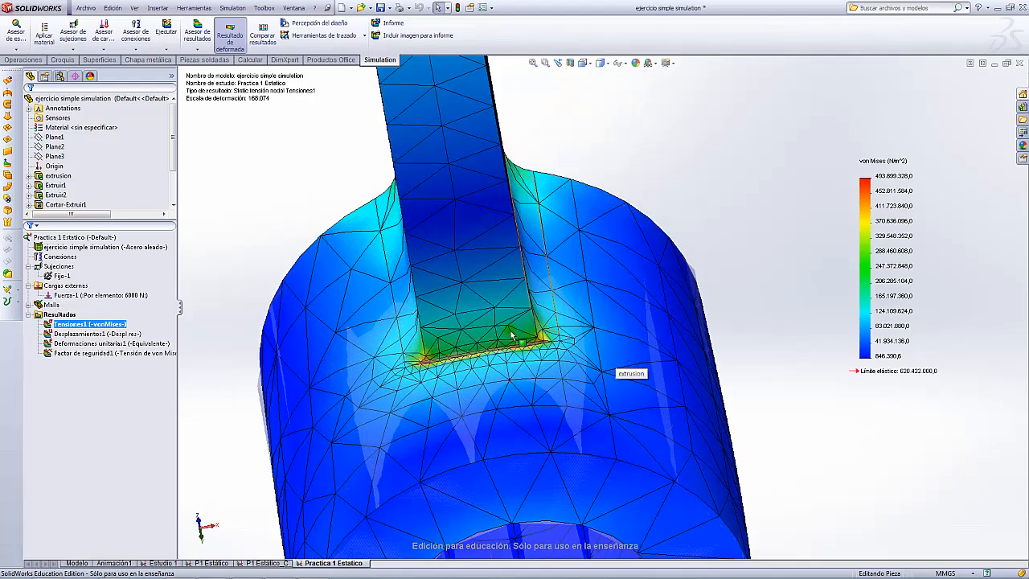
scroll(511, 335, down, 5)
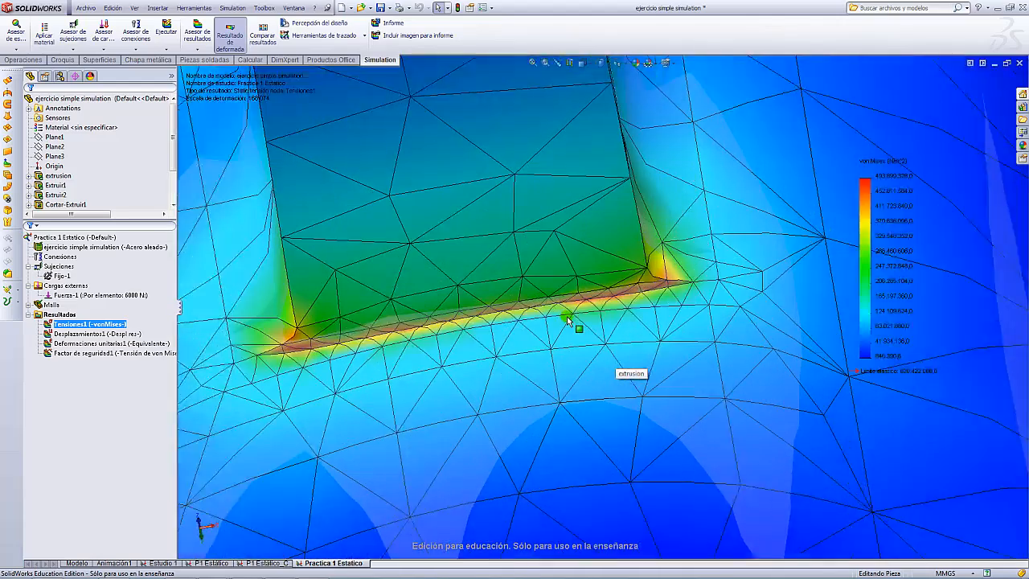
scroll(635, 287, up, 3)
scroll(432, 332, down, 2)
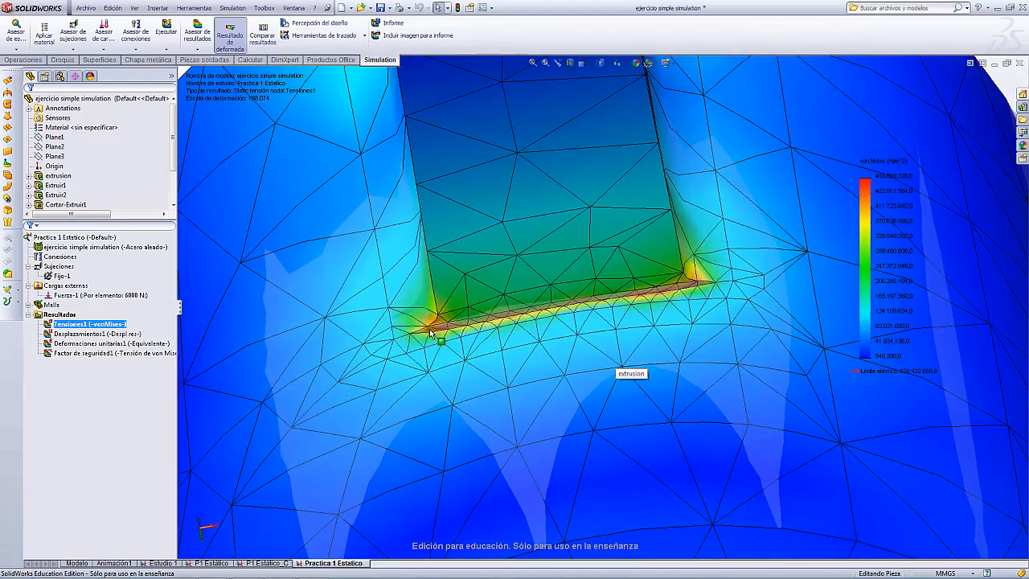
scroll(596, 299, up, 5)
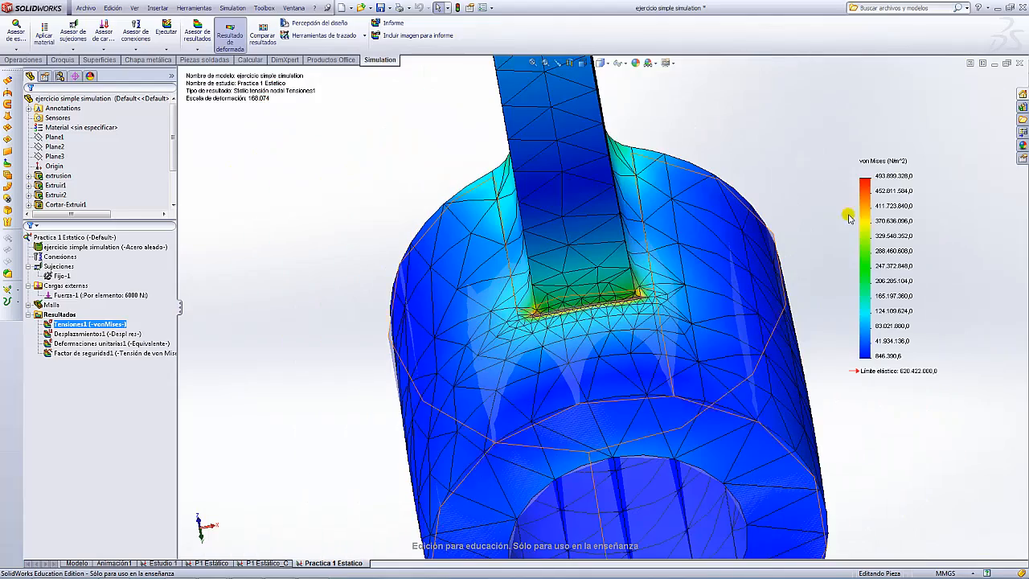
scroll(633, 305, down, 2)
scroll(638, 320, up, 6)
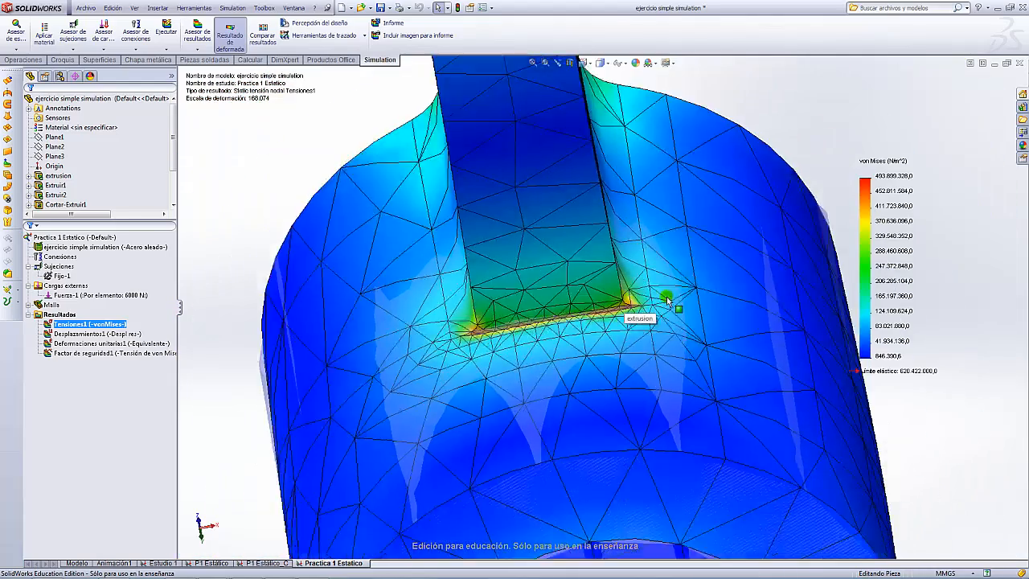
scroll(676, 179, down, 6)
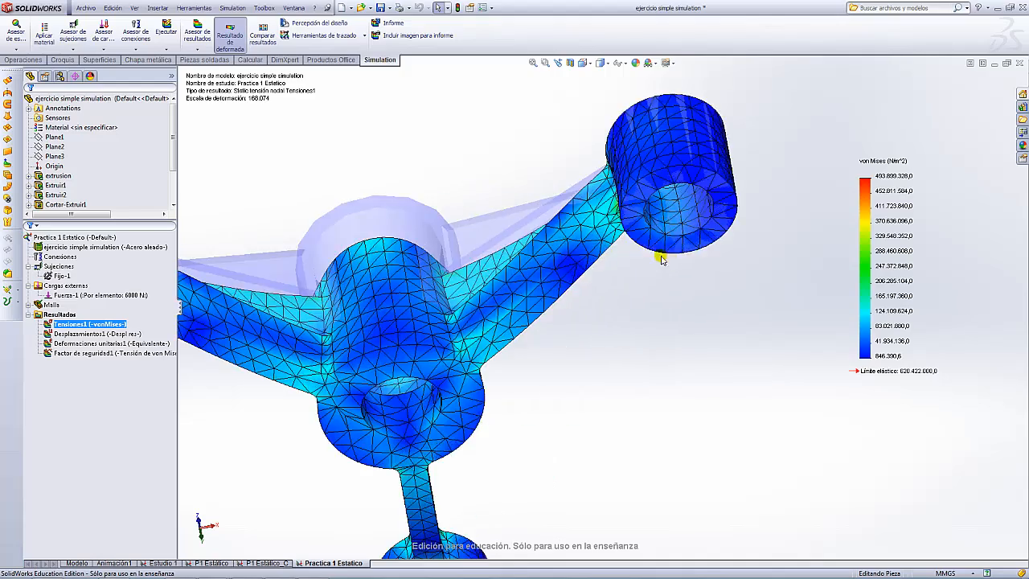
scroll(638, 241, up, 4)
scroll(616, 222, down, 3)
- Orbit the stress plot to side and oblique views to inspect the peak regions
middle_drag(613, 344, 652, 212)
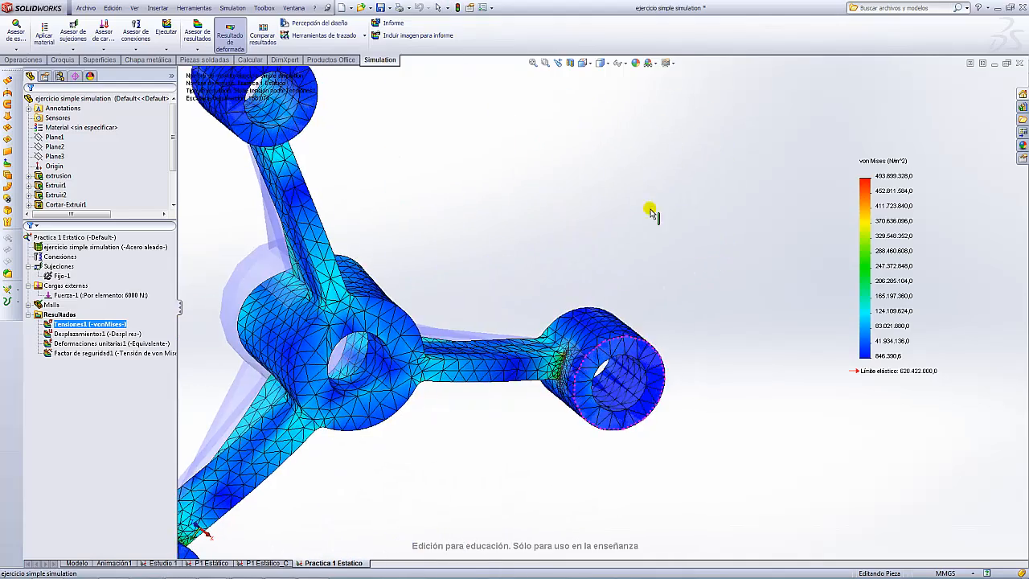
scroll(605, 282, down, 8)
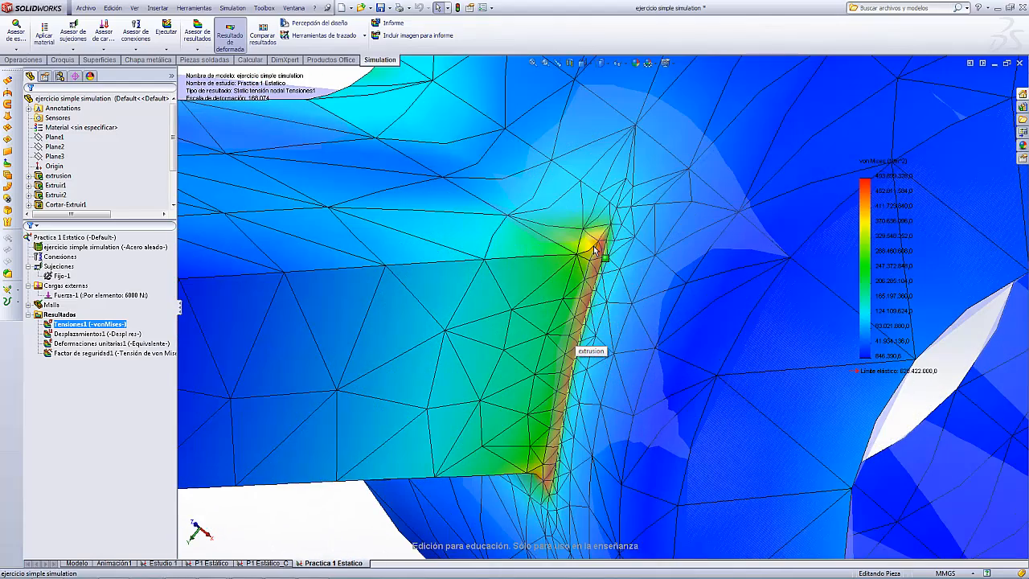
scroll(570, 445, up, 8)
scroll(597, 404, up, 6)
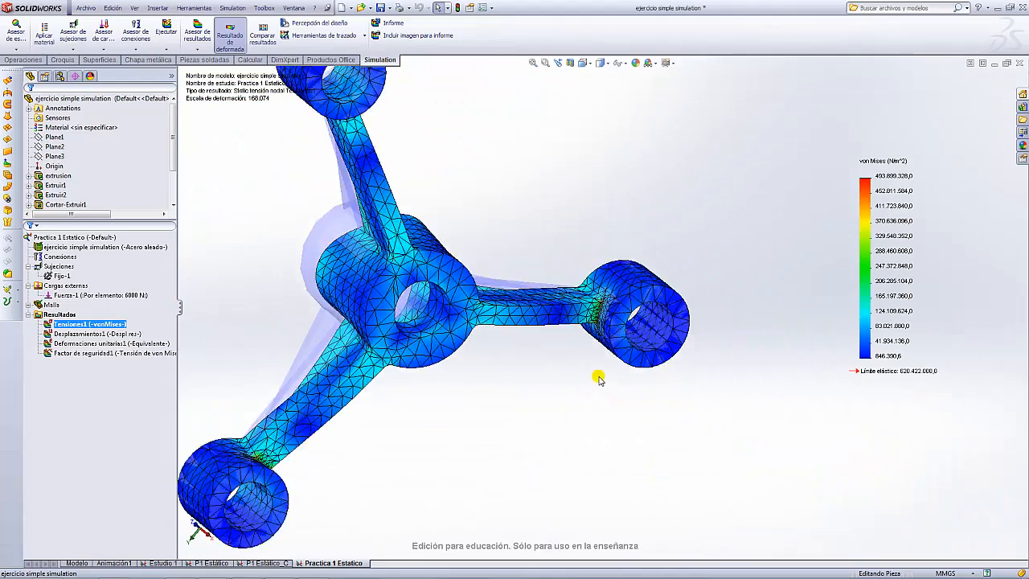
middle_drag(577, 222, 416, 184)
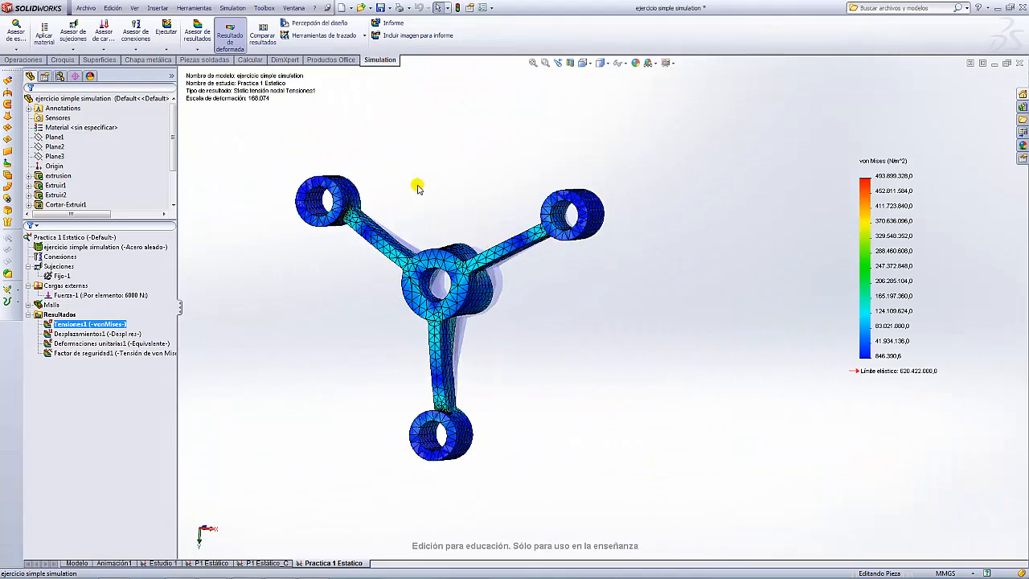
- Display the Deformaciones unitarias1 ESTRN plot, ranging 4.711e-006 to 1.775e-003
scroll(374, 223, down, 10)
middle_drag(689, 312, 688, 304)
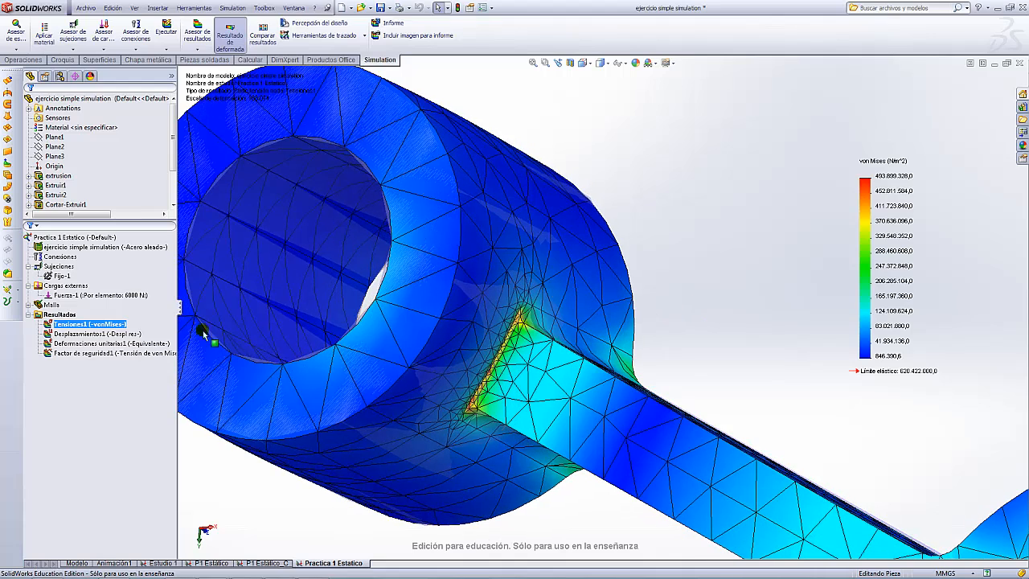
double_click(71, 344)
scroll(471, 341, up, 3)
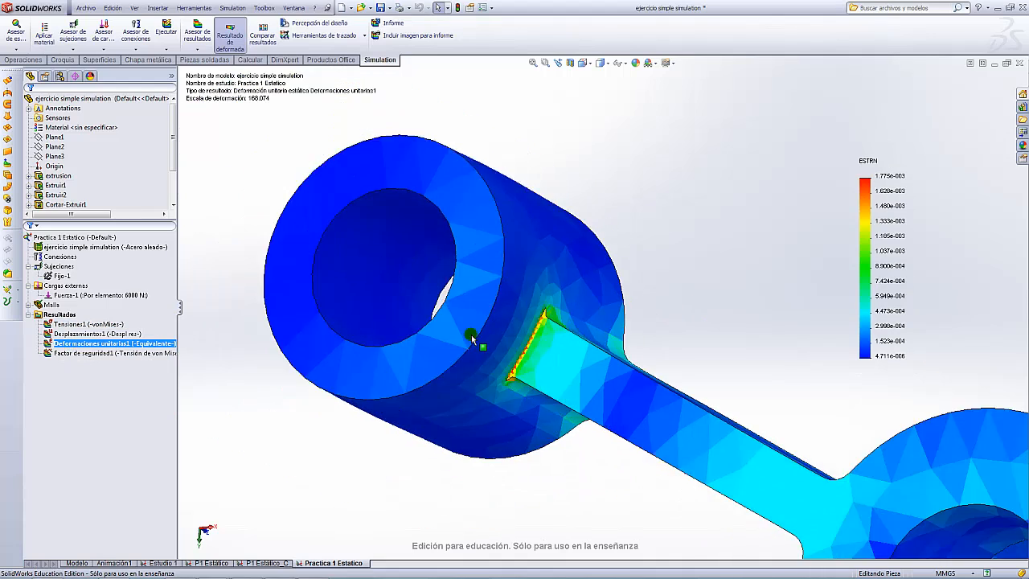
scroll(561, 386, down, 10)
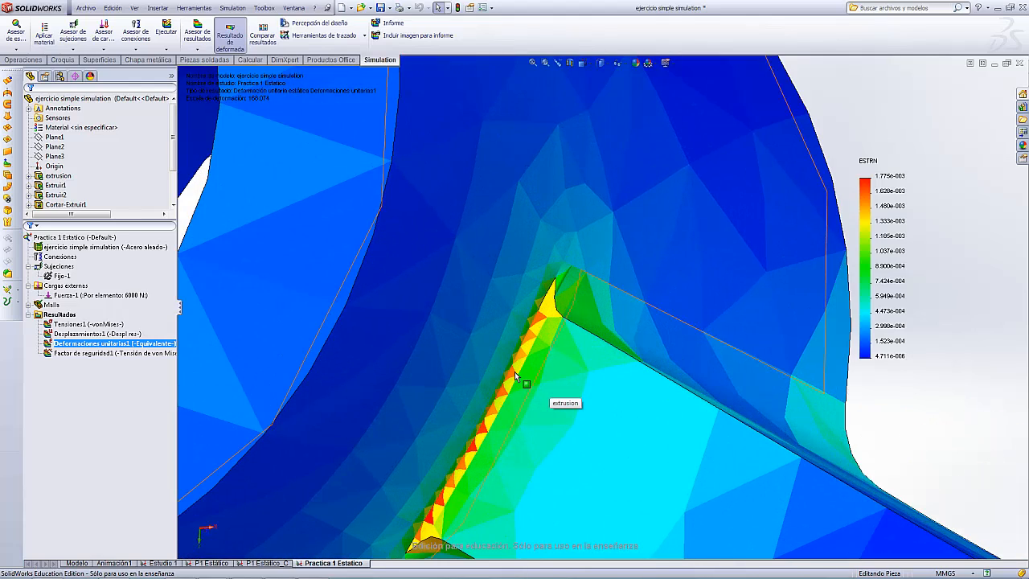
scroll(514, 371, up, 10)
scroll(728, 382, up, 8)
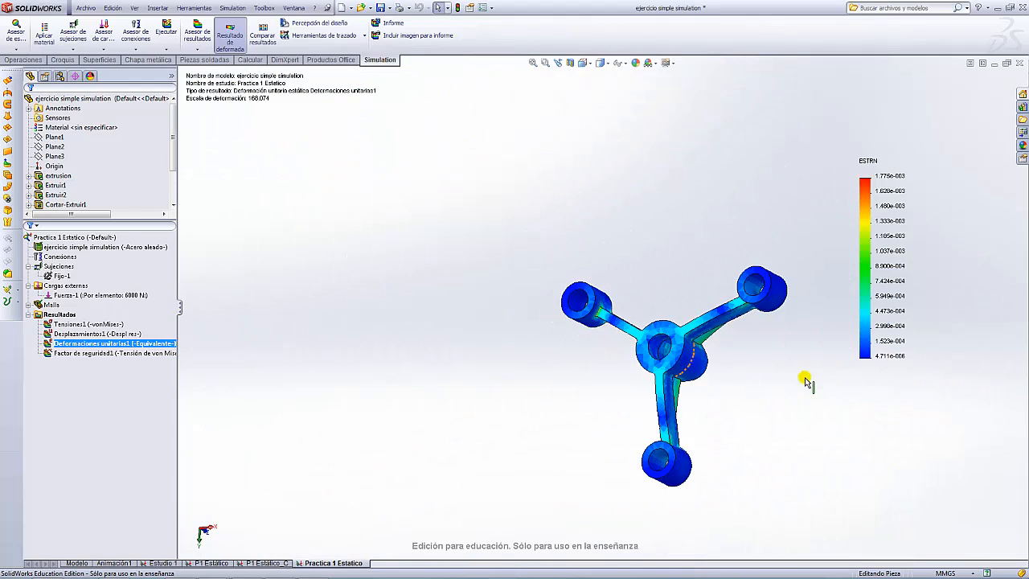
- Orbit and zoom the strain plot to check the concentrations at the arm-to-boss edges
middle_drag(809, 381, 781, 297)
scroll(681, 331, down, 8)
scroll(611, 316, down, 2)
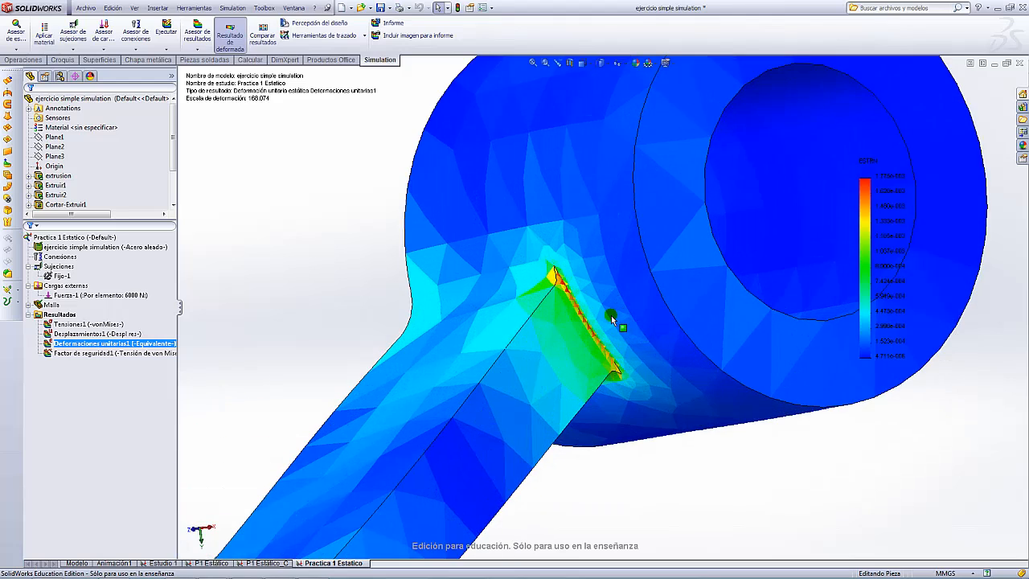
scroll(616, 329, up, 10)
scroll(602, 438, up, 2)
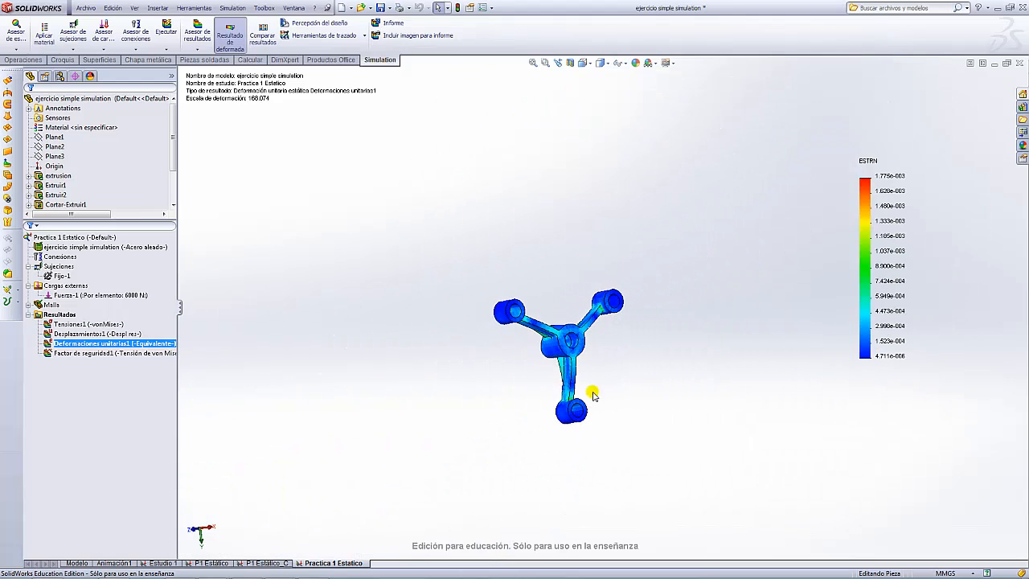
middle_drag(592, 395, 604, 482)
scroll(579, 384, down, 5)
scroll(579, 384, down, 5)
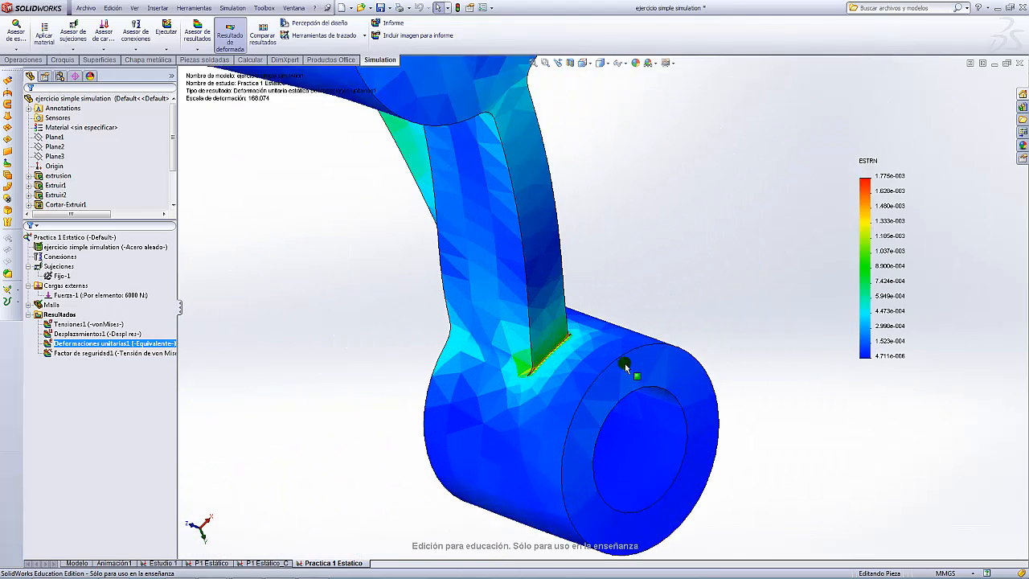
scroll(510, 375, up, 5)
scroll(635, 326, up, 5)
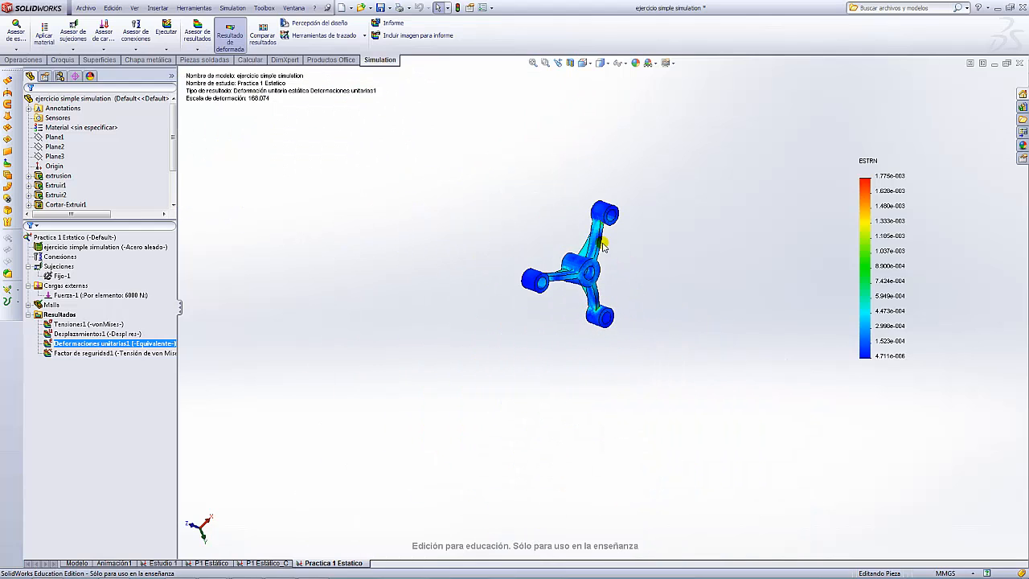
middle_drag(614, 218, 683, 242)
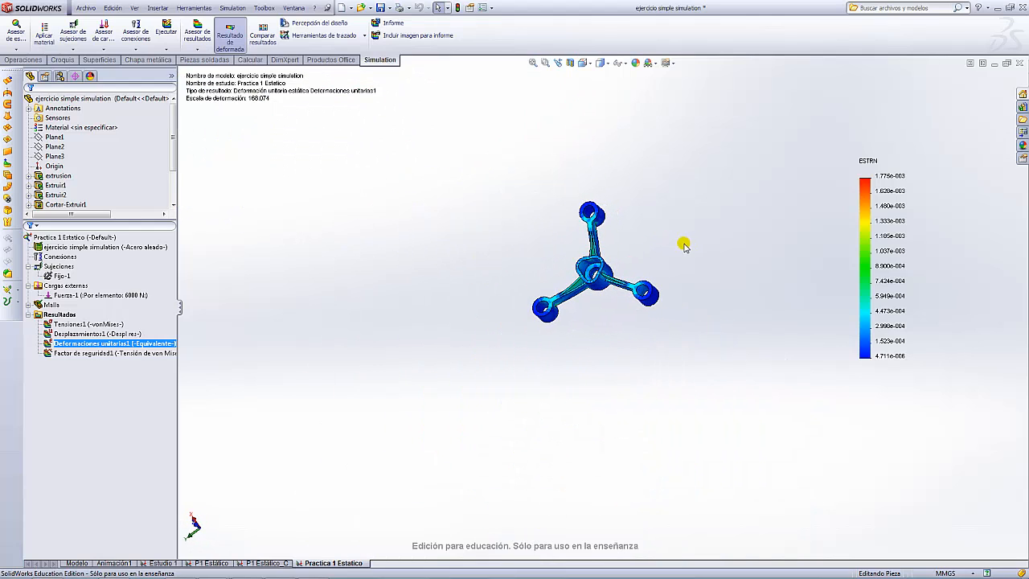
scroll(639, 253, down, 5)
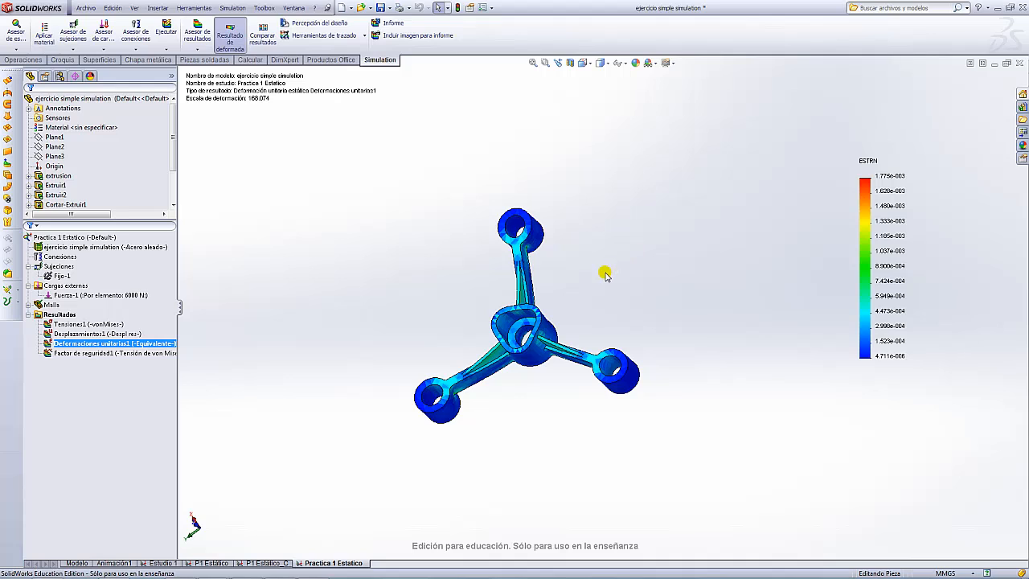
- Redisplay the Tensiones1 plot (peak 493.889.328,0 N/m^2) and briefly open the Asesor de estudios menu
click(73, 325)
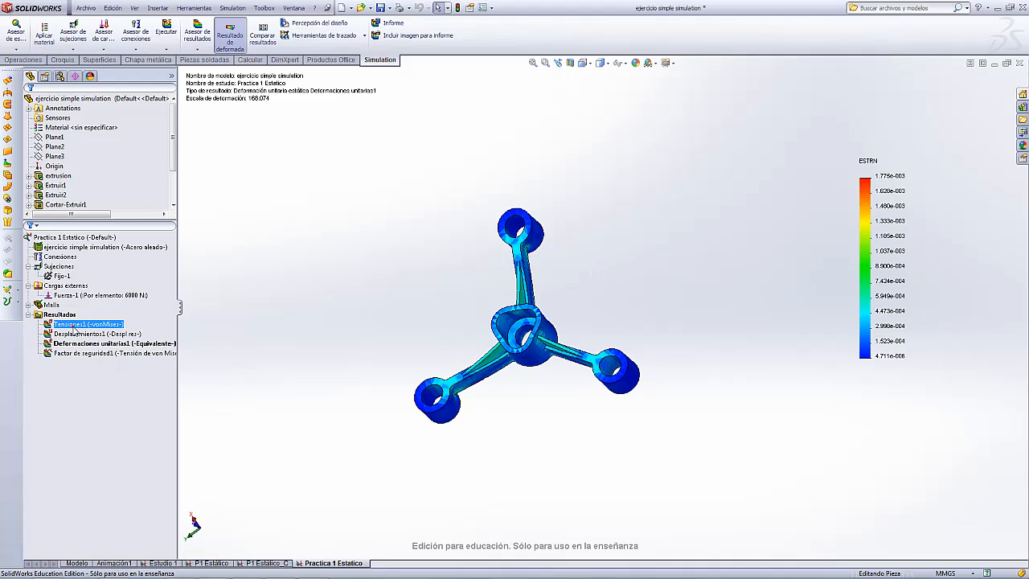
double_click(74, 326)
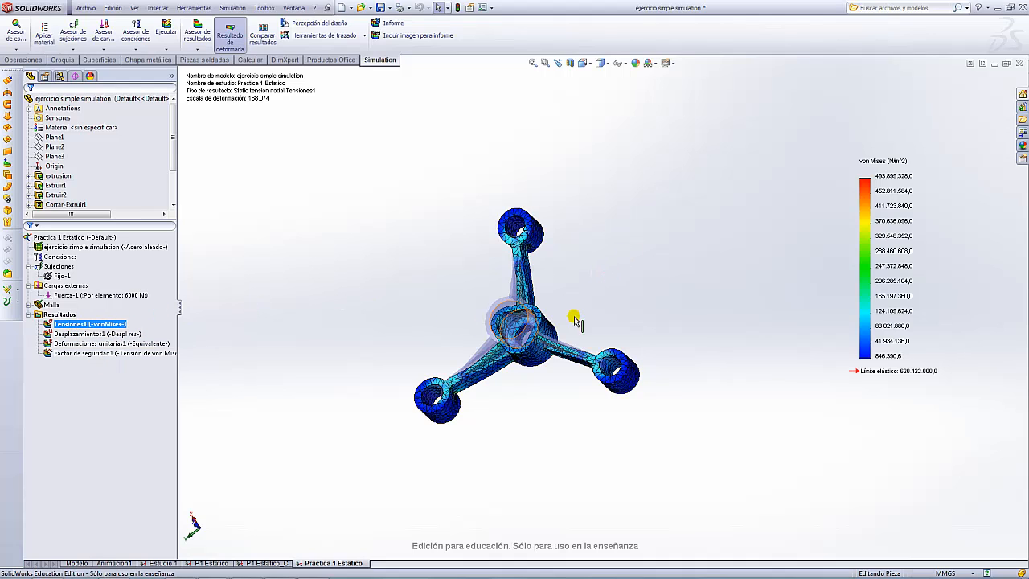
scroll(599, 324, up, 5)
scroll(599, 324, down, 5)
middle_drag(590, 317, 554, 417)
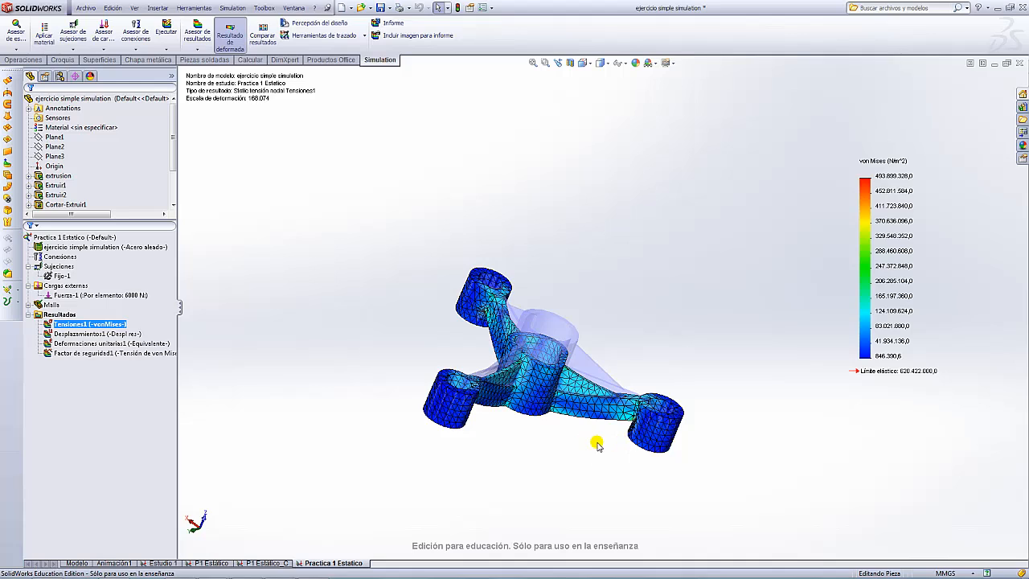
scroll(599, 444, up, 2)
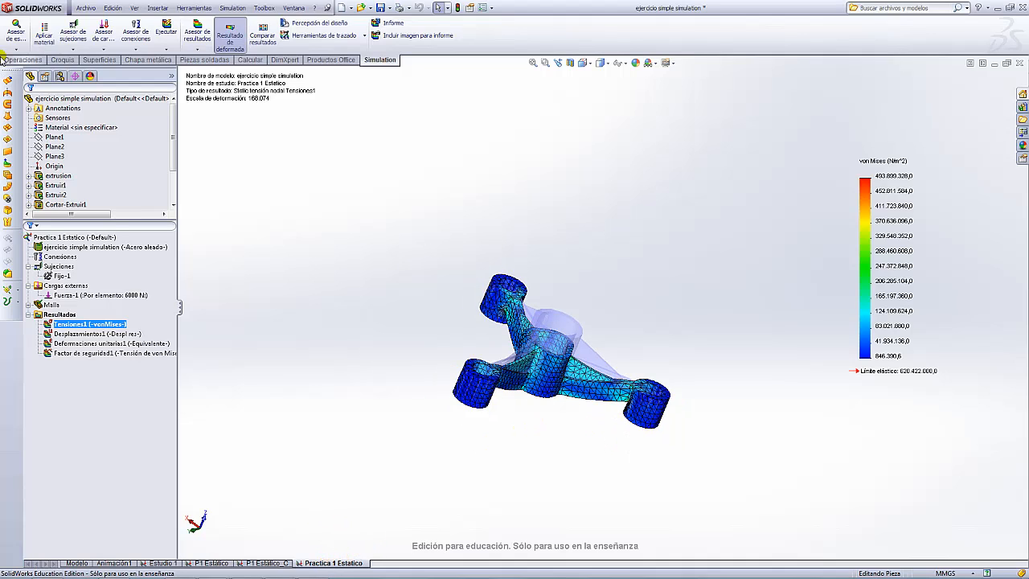
click(16, 47)
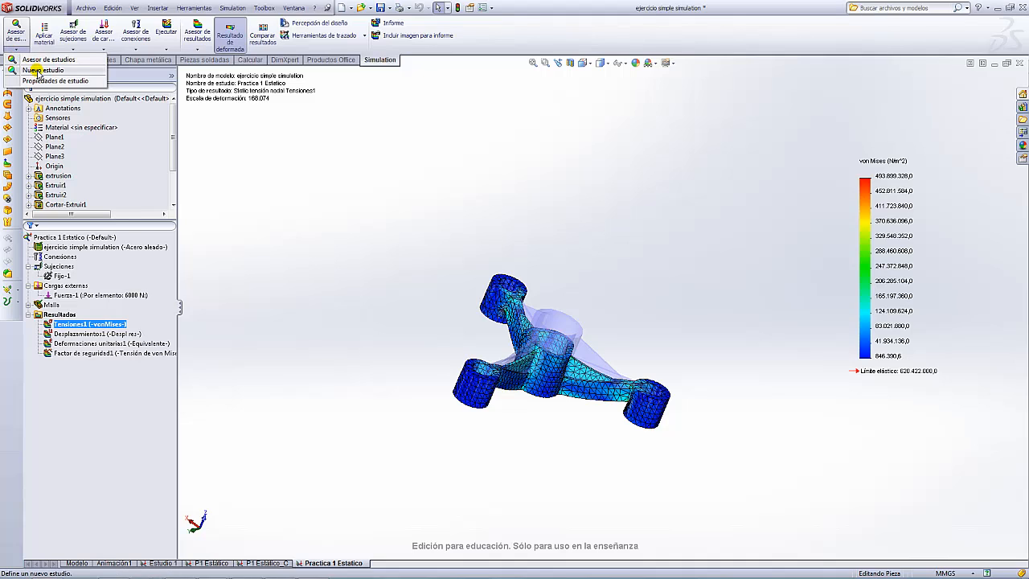
click(264, 209)
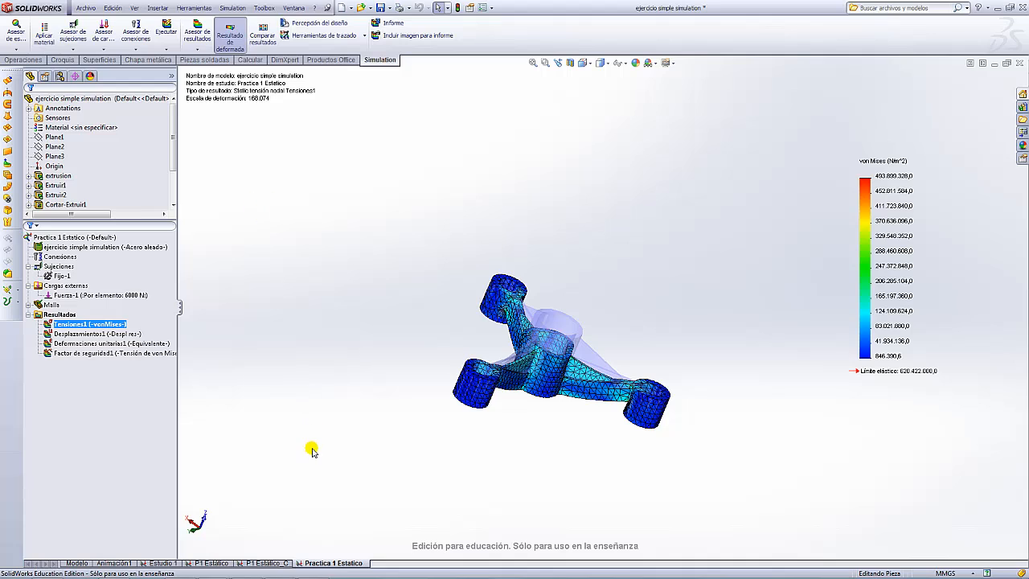
- Duplicate the study, removing the 'Copia de ' prefix so it's named 'Practica 1 Estatico_2'
right_click(325, 564)
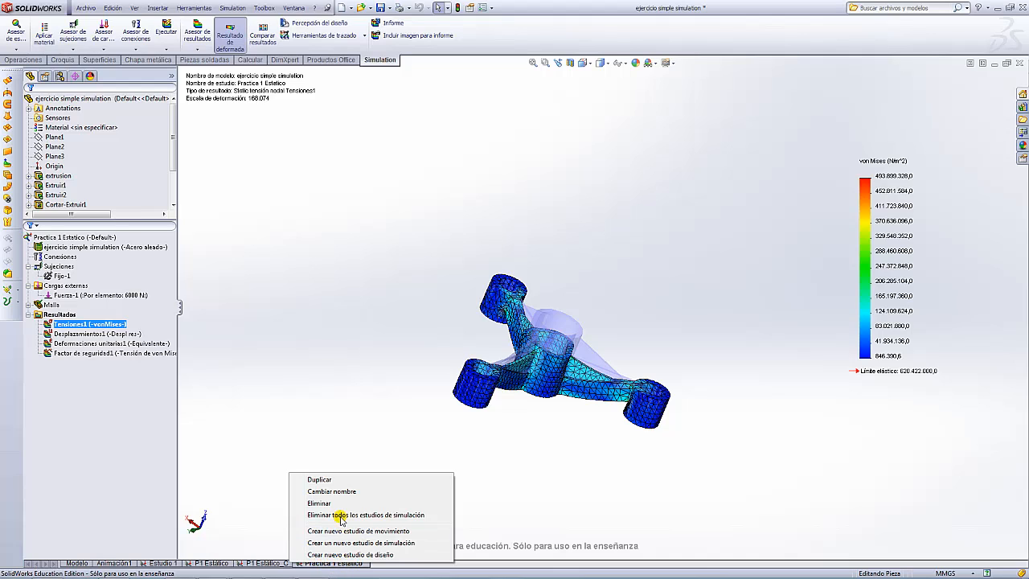
click(332, 480)
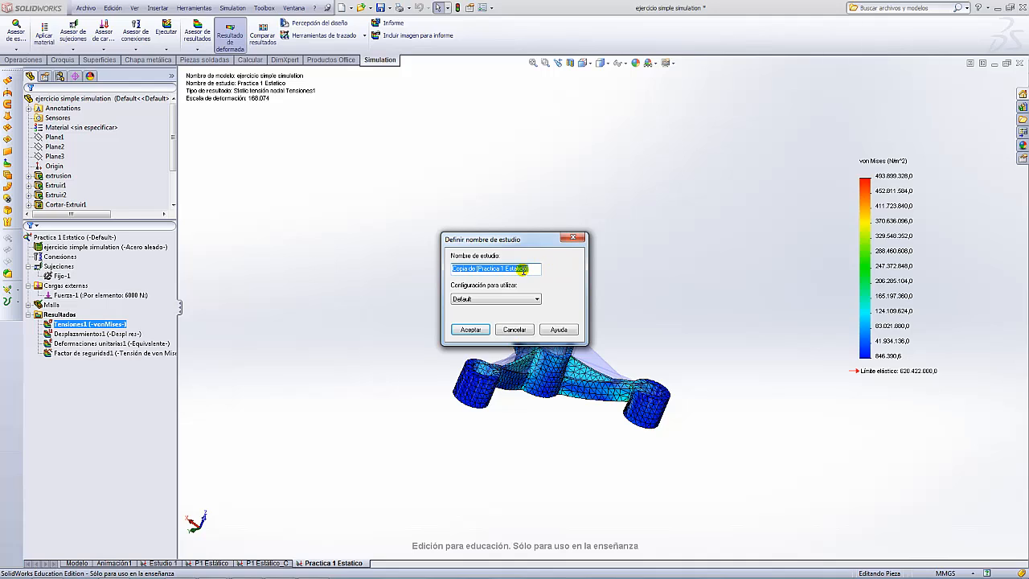
click(525, 269)
drag(478, 268, 452, 269)
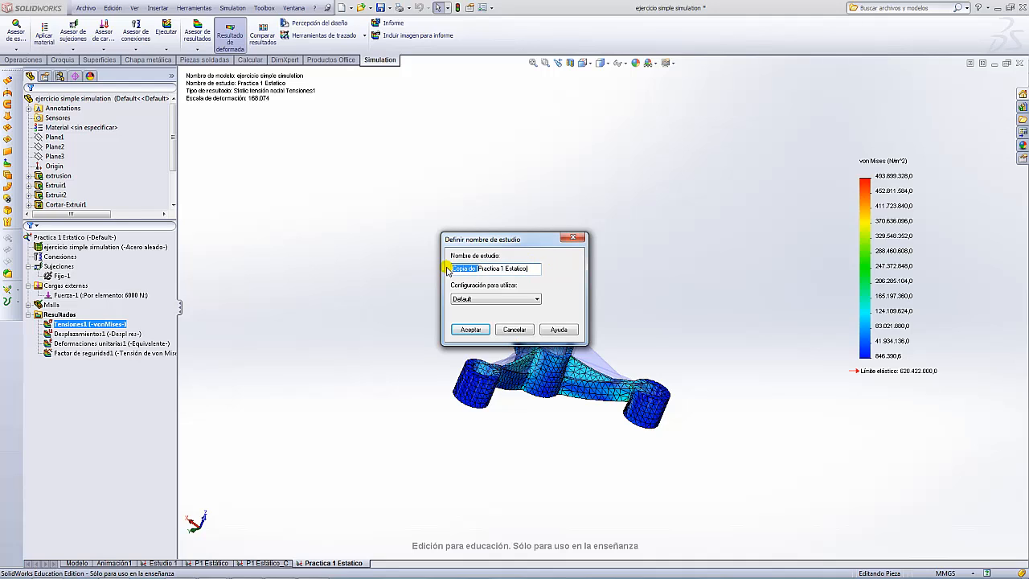
key(Delete)
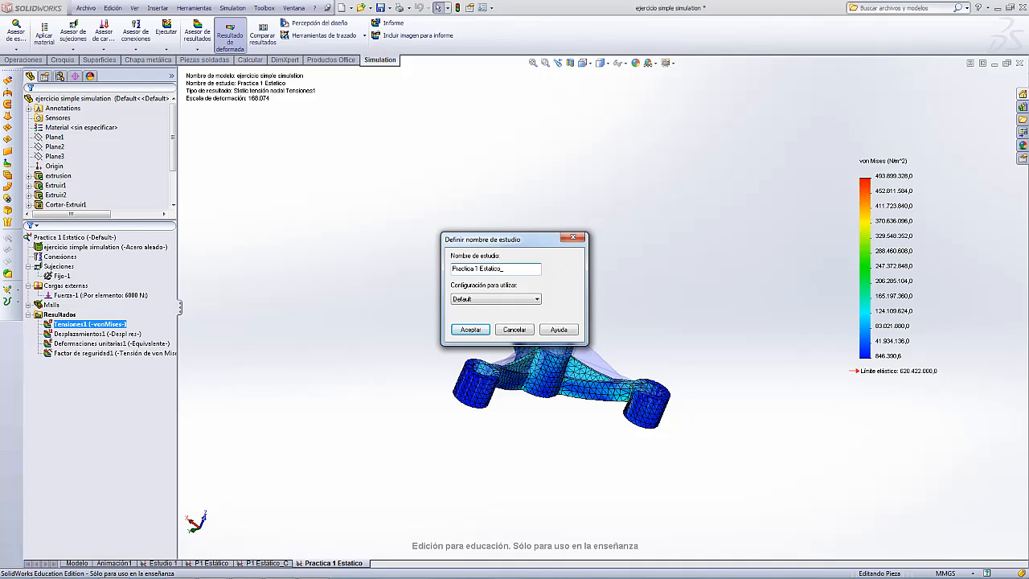
click(470, 329)
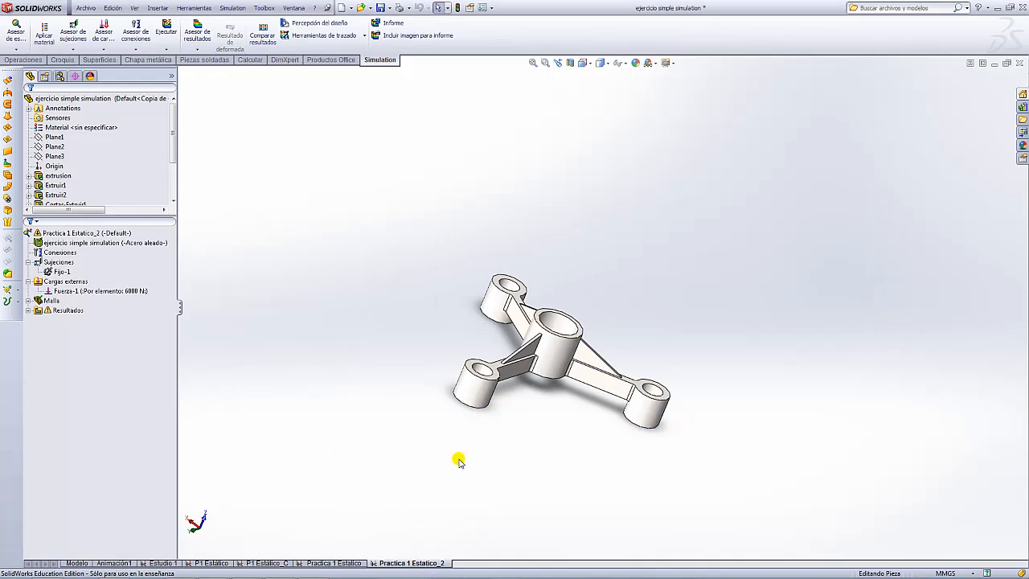
- Rotate the hub model and bring up the part's context menu in the Practica 1 Estatico_2 tree
middle_drag(553, 325, 626, 352)
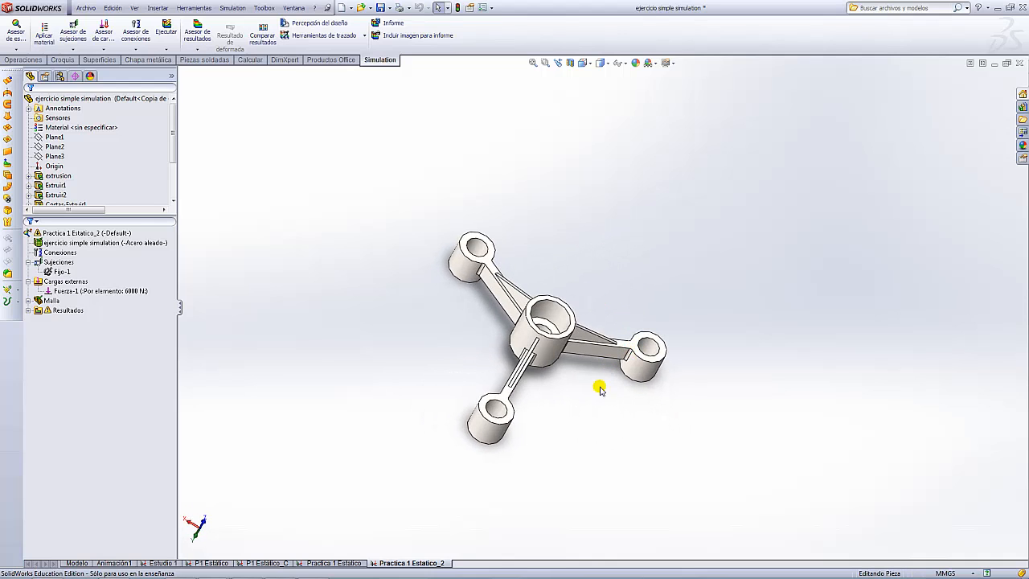
scroll(584, 346, up, 5)
scroll(567, 321, down, 6)
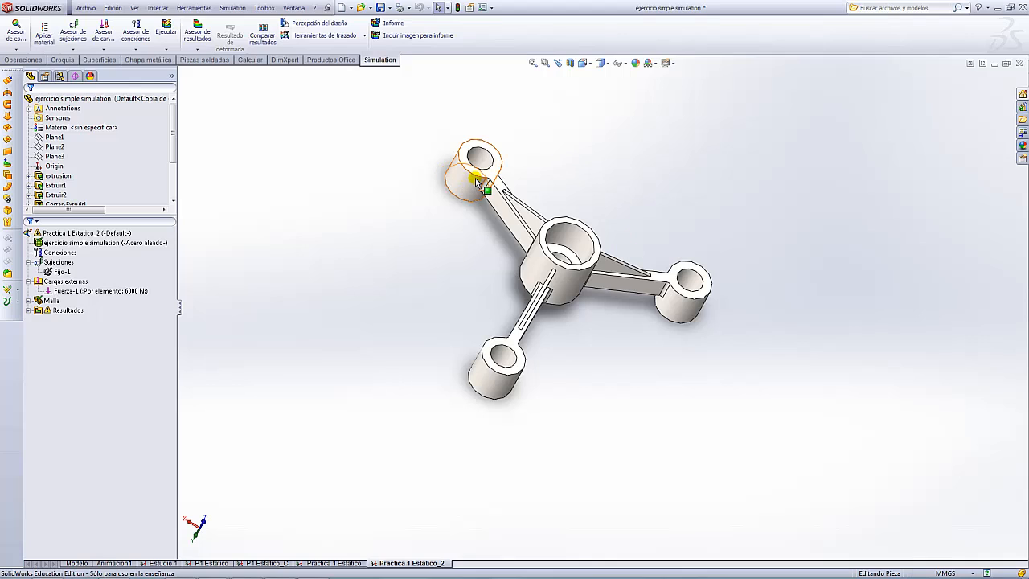
click(143, 253)
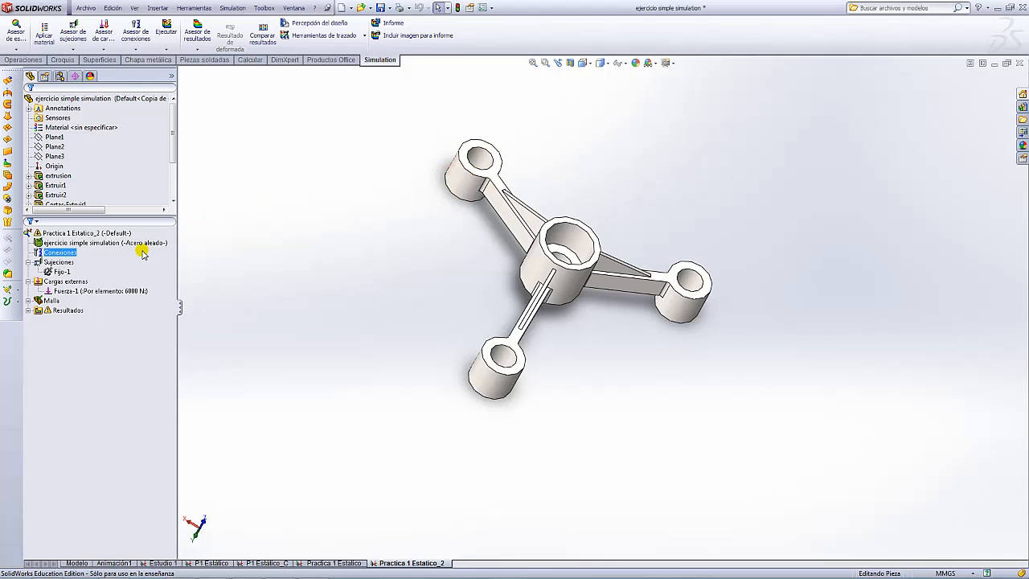
right_click(50, 242)
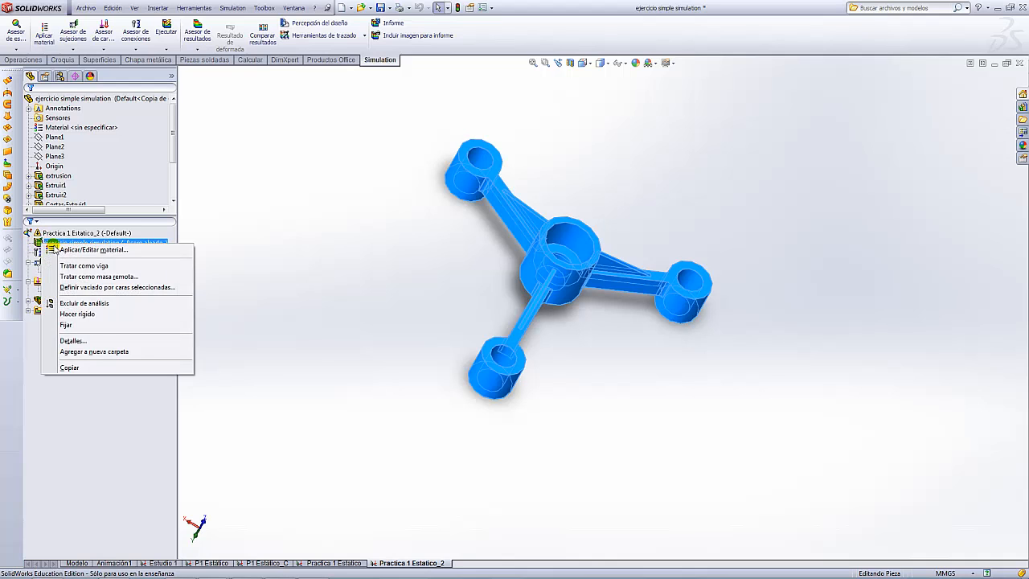
- In the Material dialog, select Hierro dúctil under Hierro and copy it
click(88, 253)
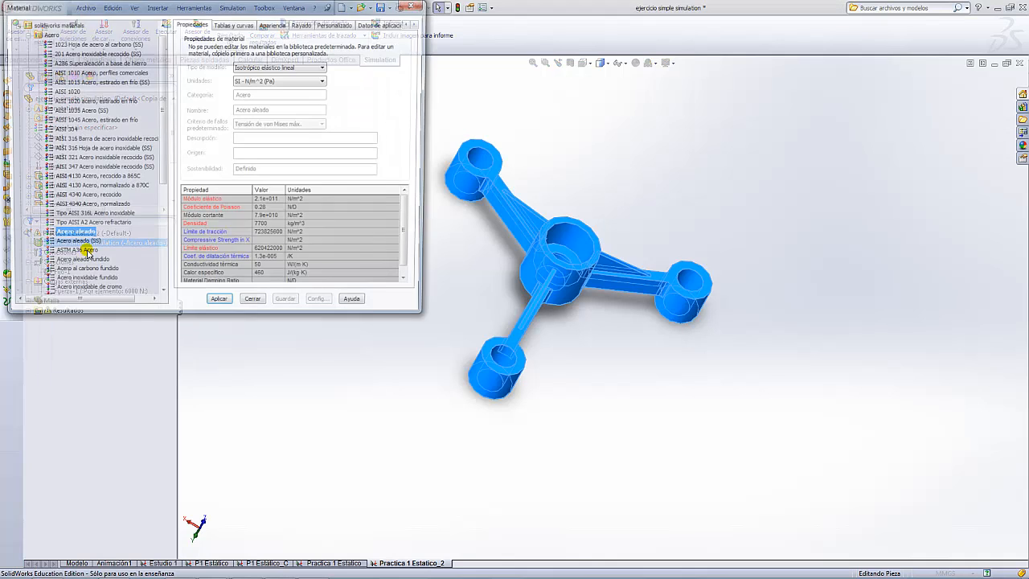
drag(165, 111, 161, 226)
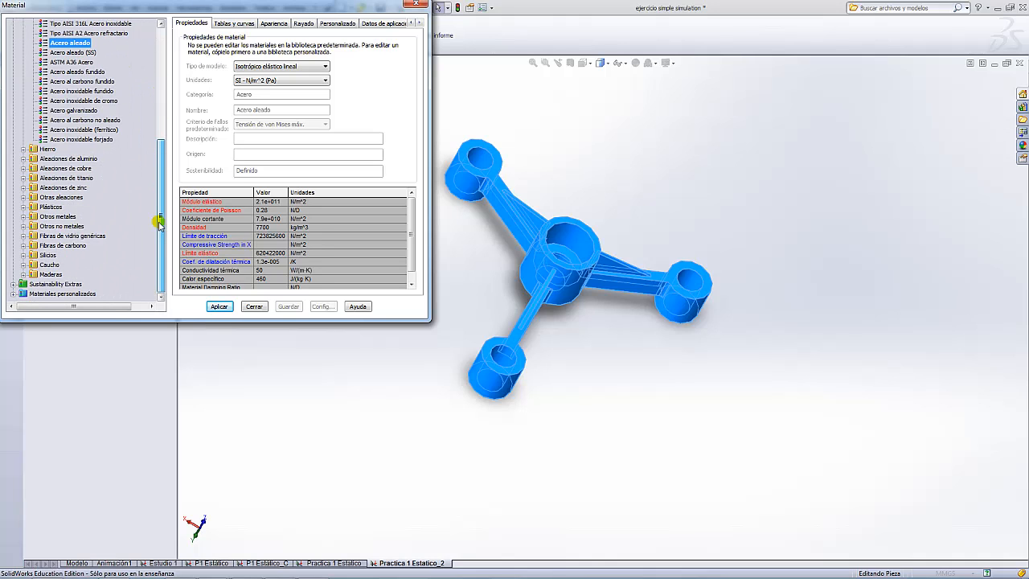
scroll(32, 152, up, 10)
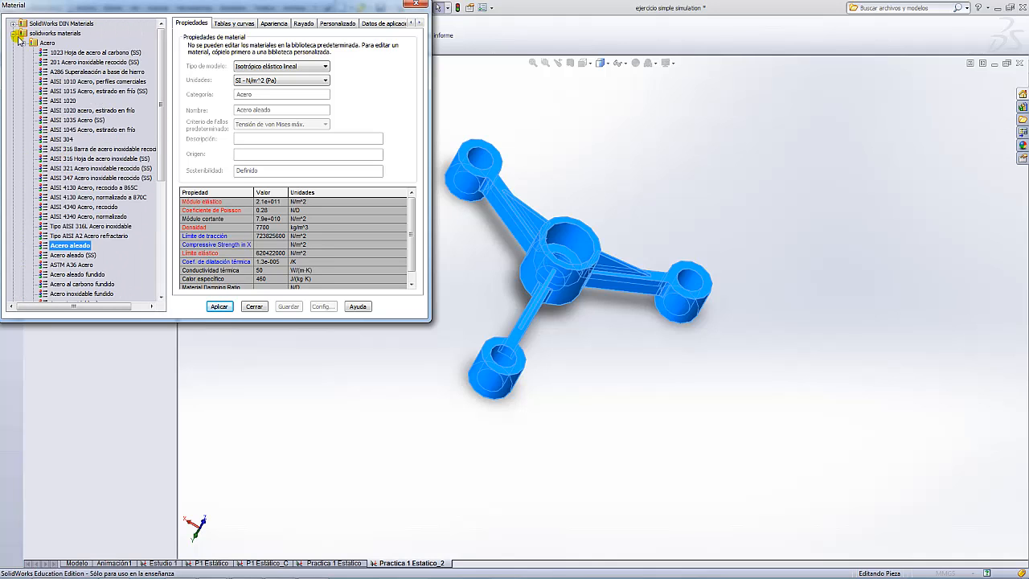
click(23, 42)
click(23, 52)
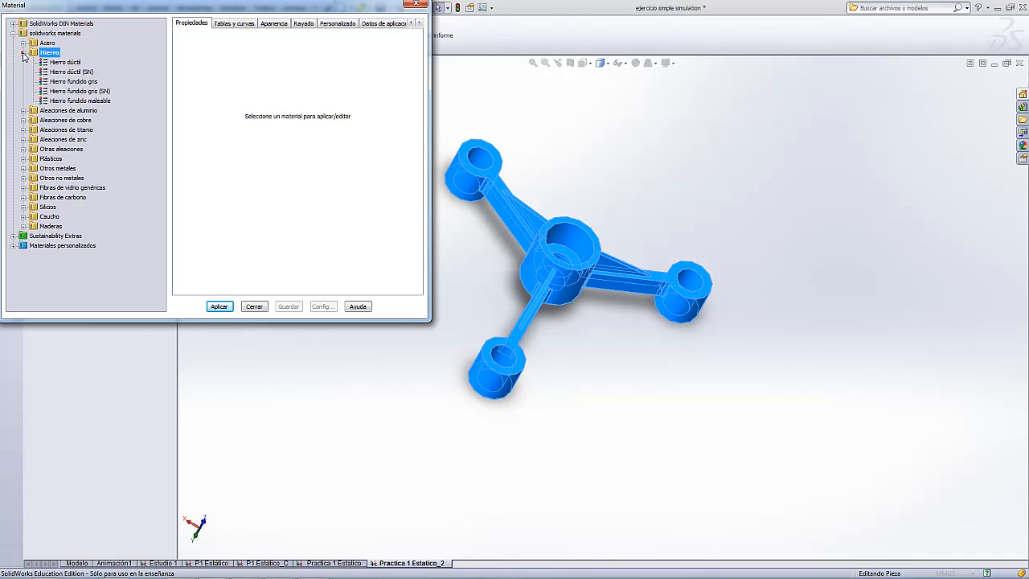
click(71, 62)
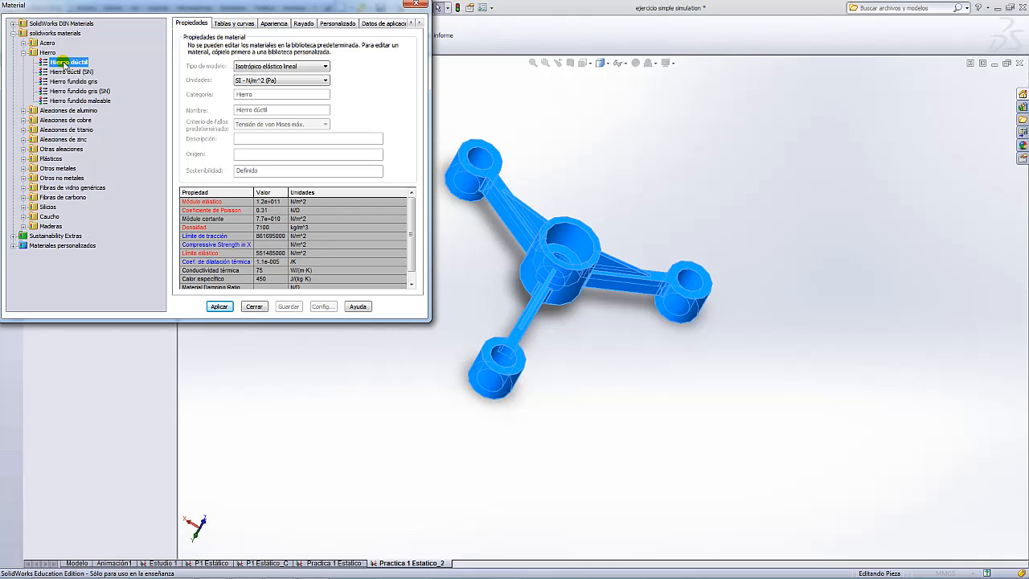
right_click(64, 63)
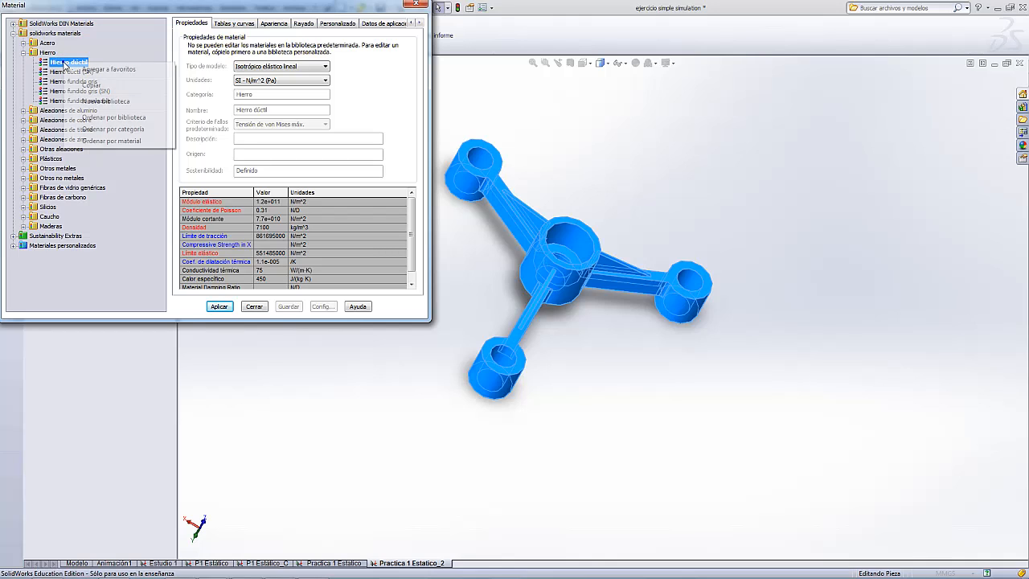
click(97, 86)
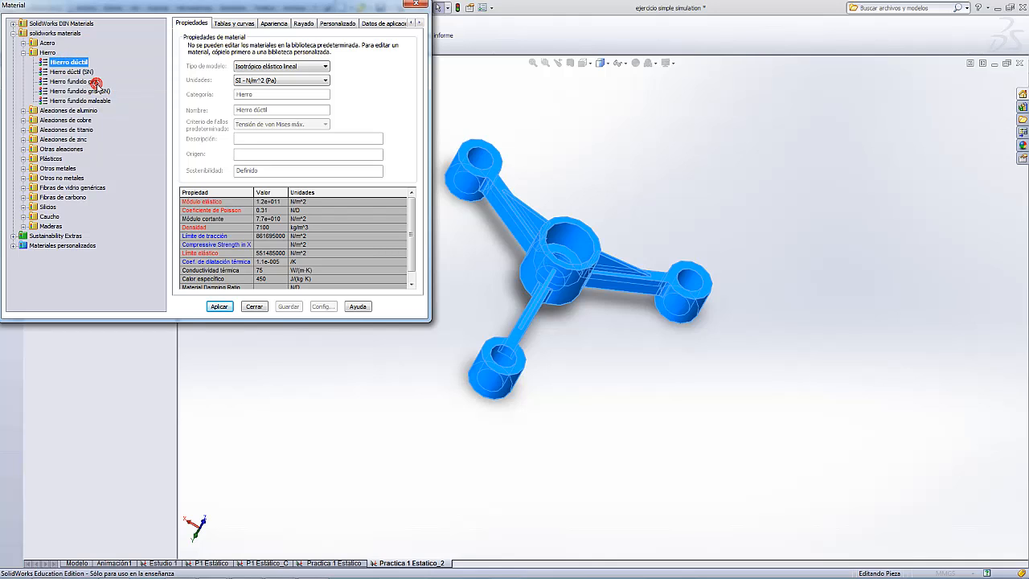
click(13, 246)
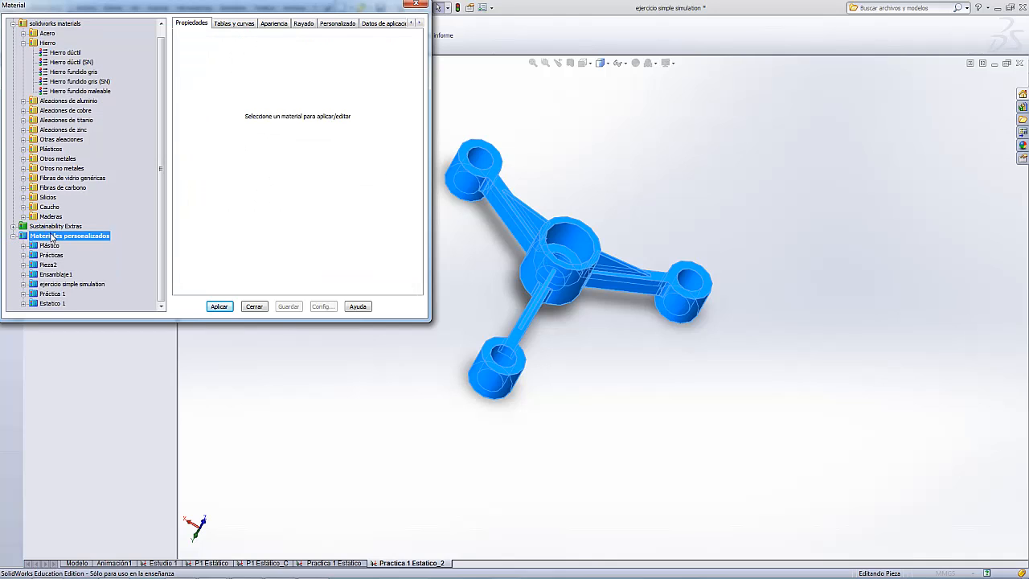
- Add a new custom materials category named 'Practica 1 Estatico'
right_click(50, 236)
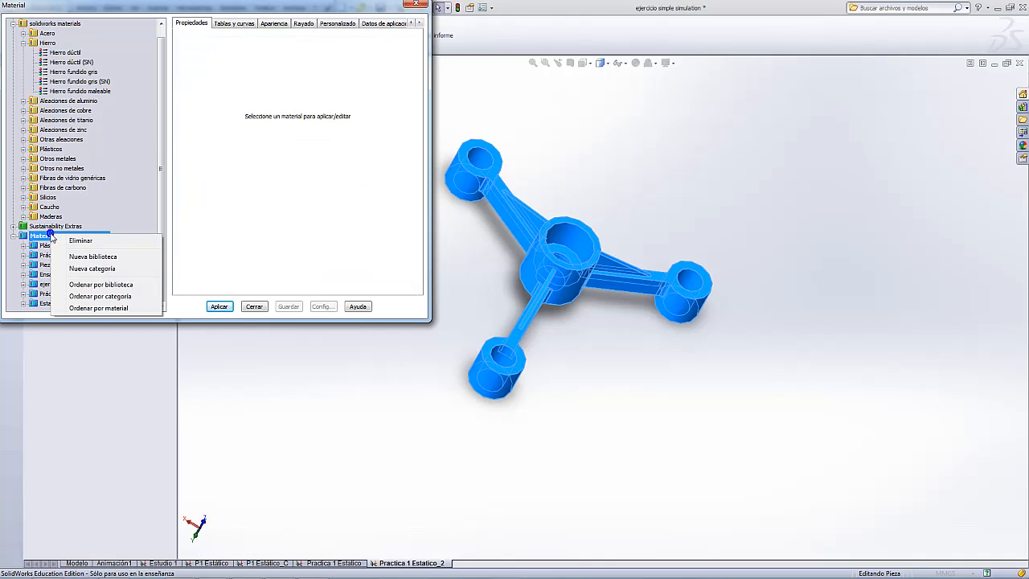
click(115, 271)
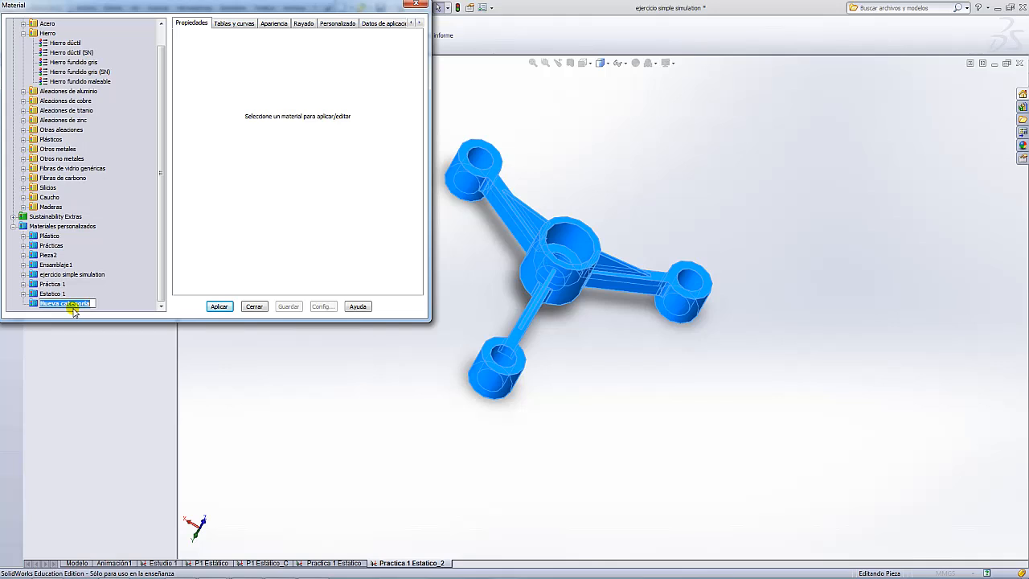
text(Pr)
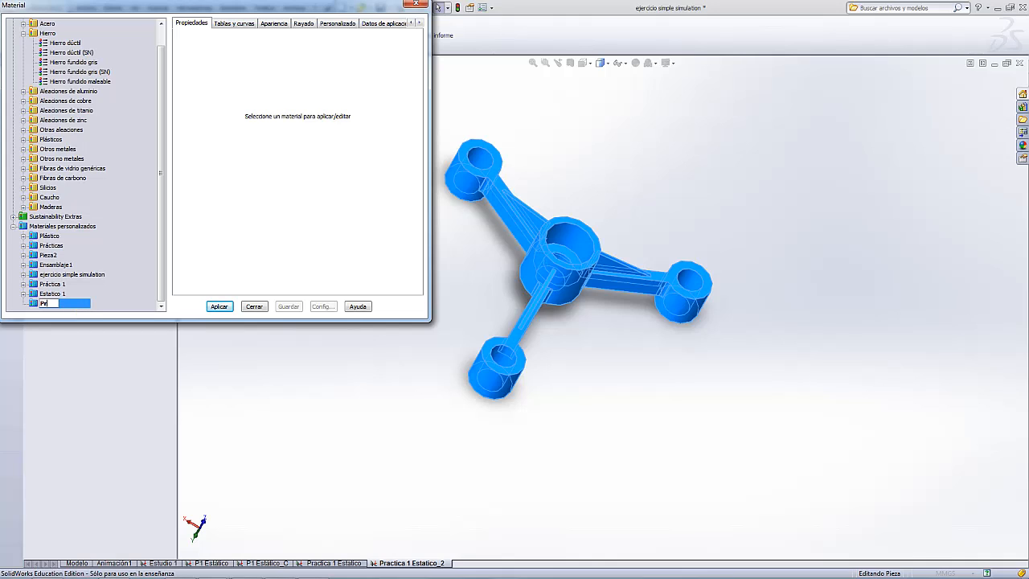
text(actica 1 Estatico)
key(Return)
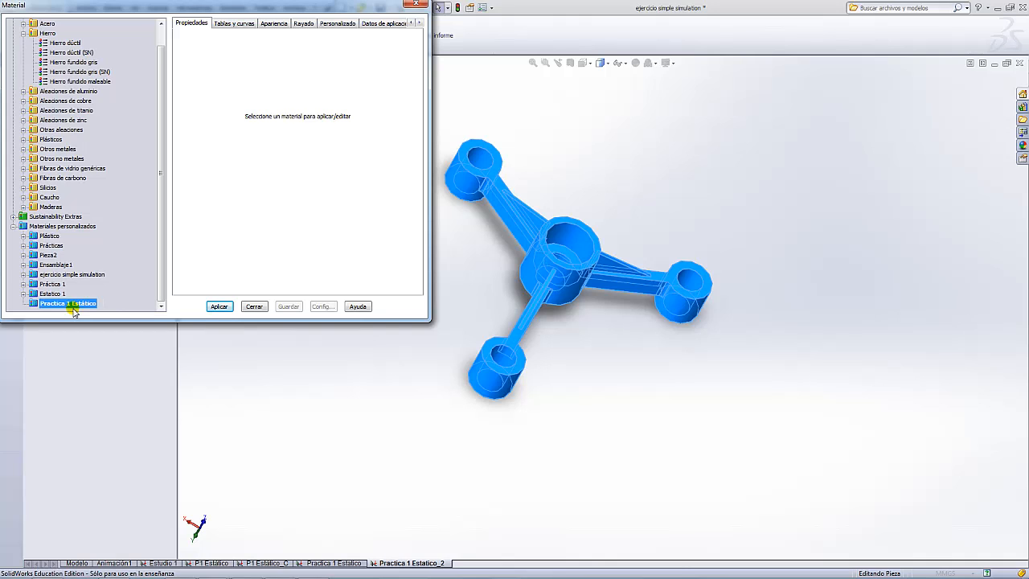
- Paste the copied Hierro dúctil into the Practica 1 Estatico category and select it
right_click(37, 304)
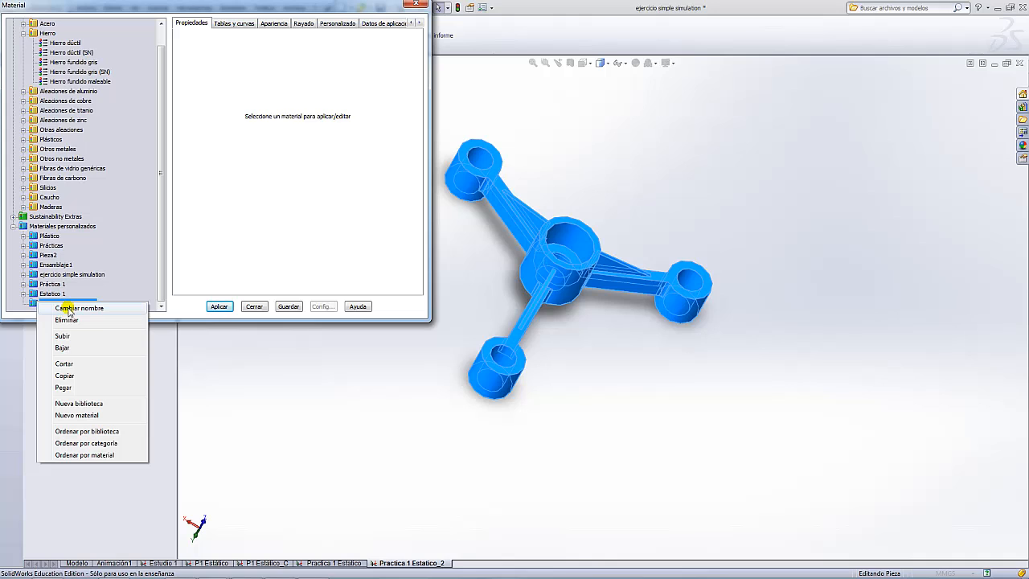
click(76, 388)
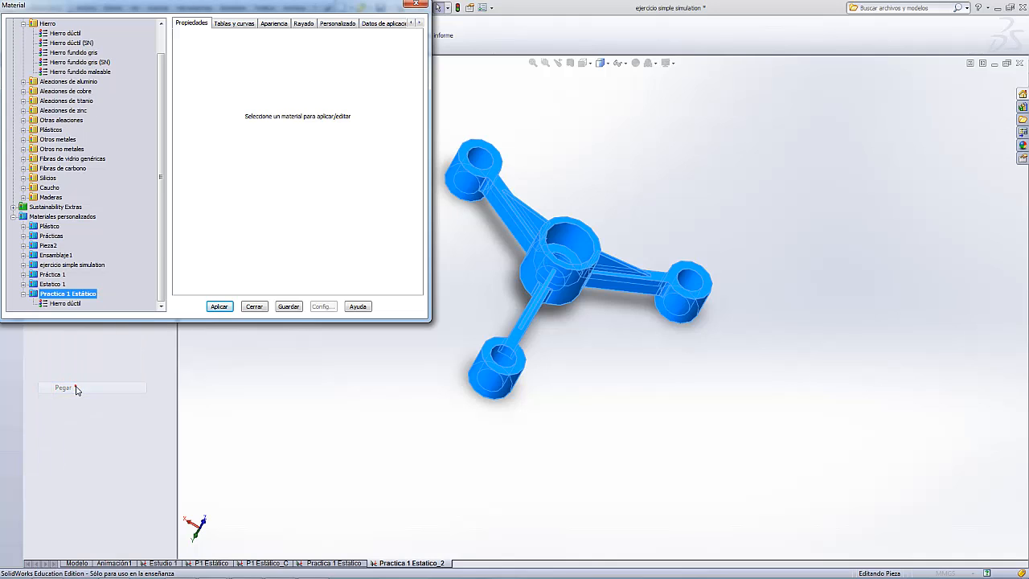
click(80, 304)
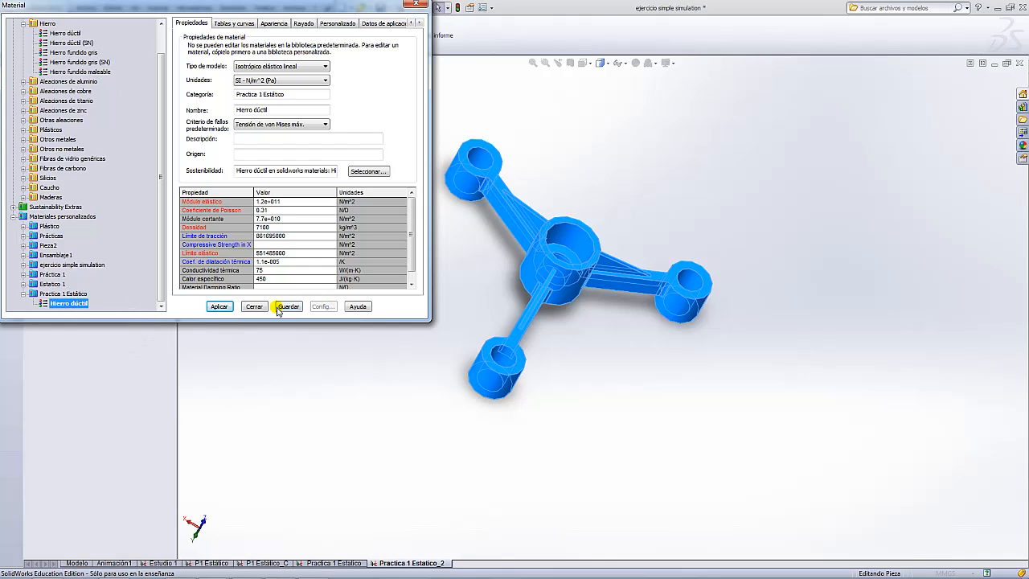
- Step through the copied Hierro dúctil's editable values, from thermal expansion up to elastic modulus
click(266, 260)
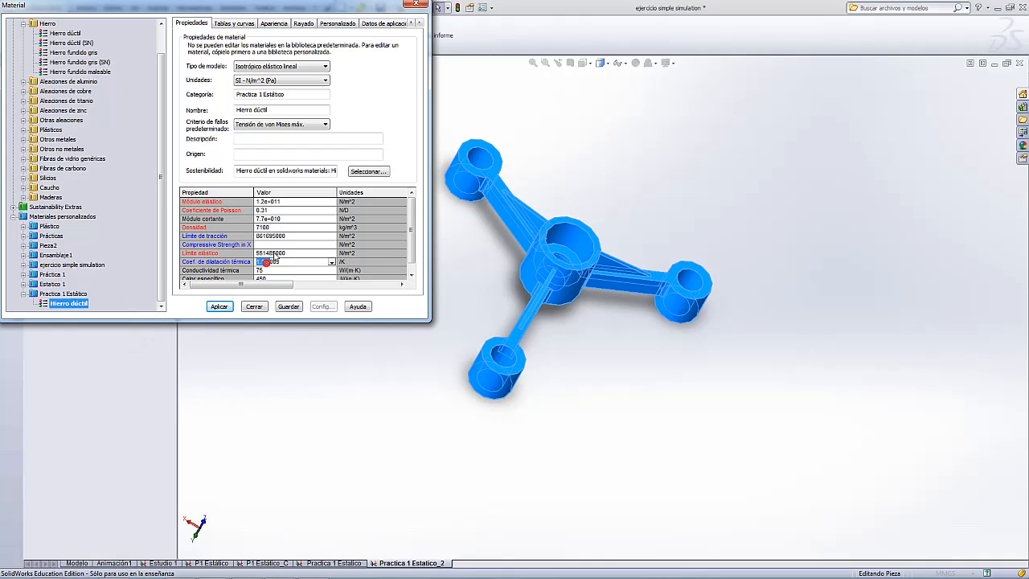
click(275, 254)
click(273, 237)
click(268, 220)
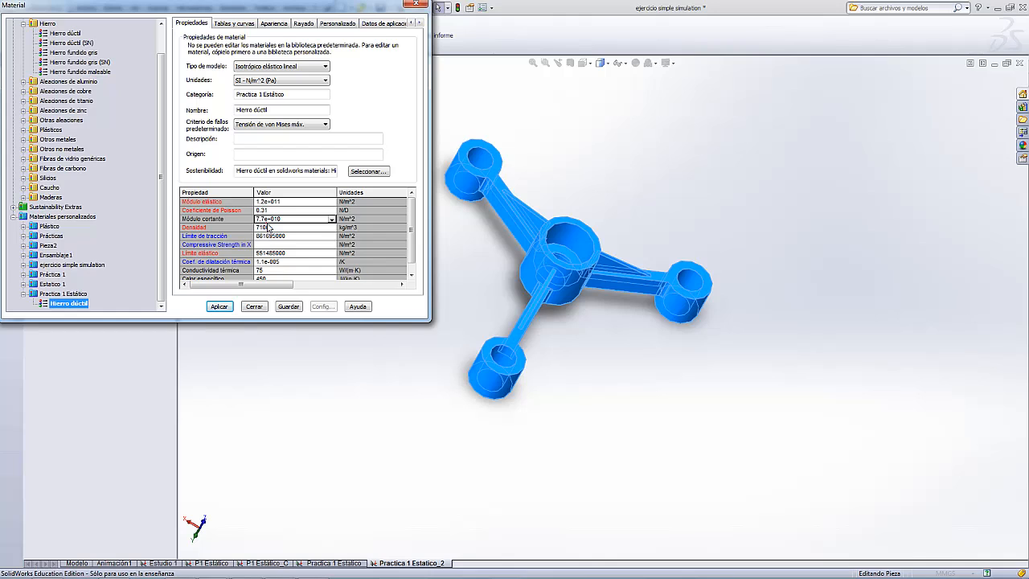
click(270, 210)
click(271, 202)
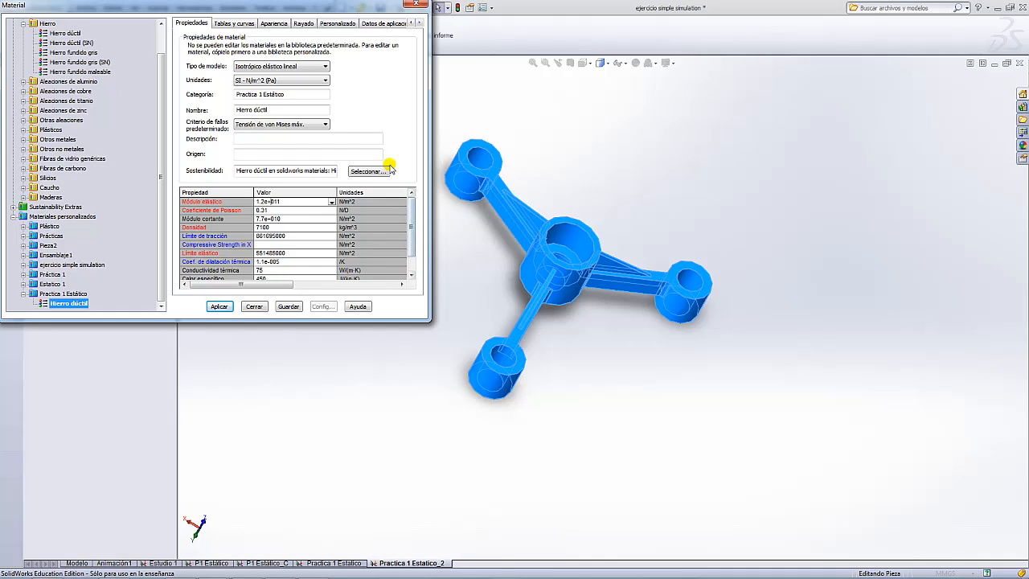
- Switch material units to SI N/mm^2 (MPa) and set elastic modulus 200000, Poisson 0.3, density 7850
click(325, 82)
click(273, 99)
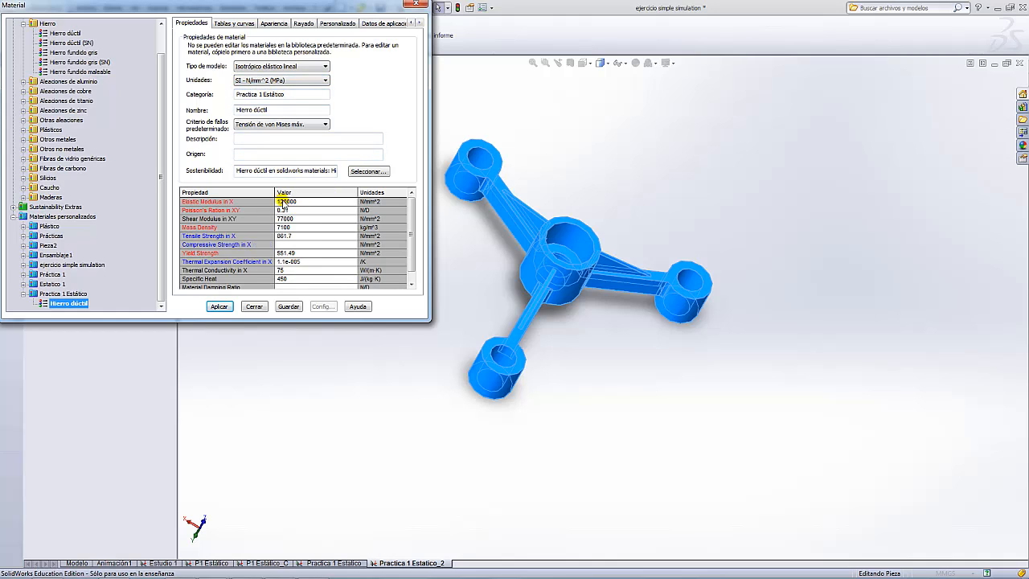
click(286, 202)
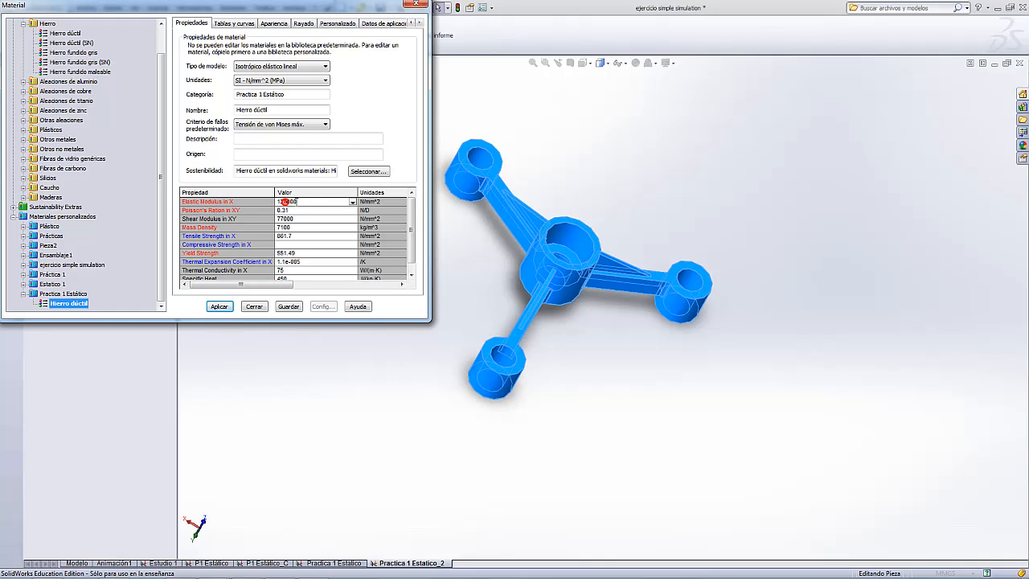
double_click(287, 202)
text(200000)
click(294, 211)
click(286, 228)
- Set yield strength to 250 MPa, then save the material and apply it to the part
click(302, 254)
drag(298, 253, 264, 252)
click(220, 308)
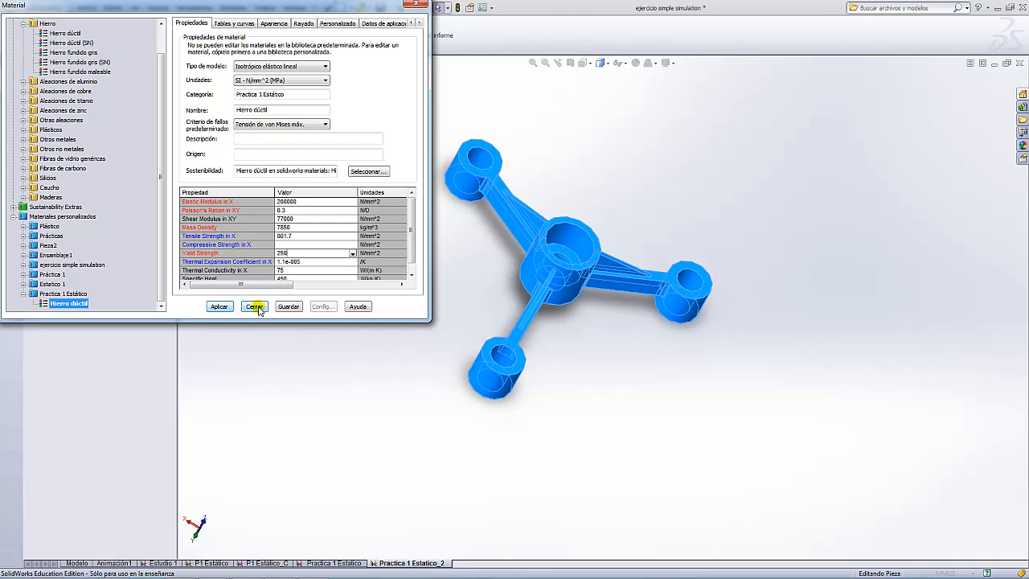
click(286, 307)
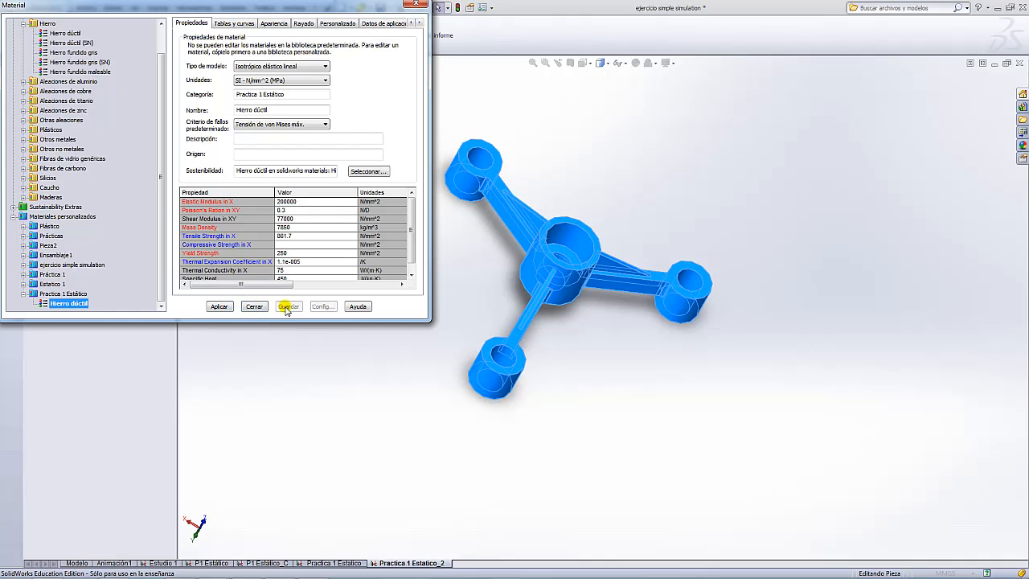
click(217, 307)
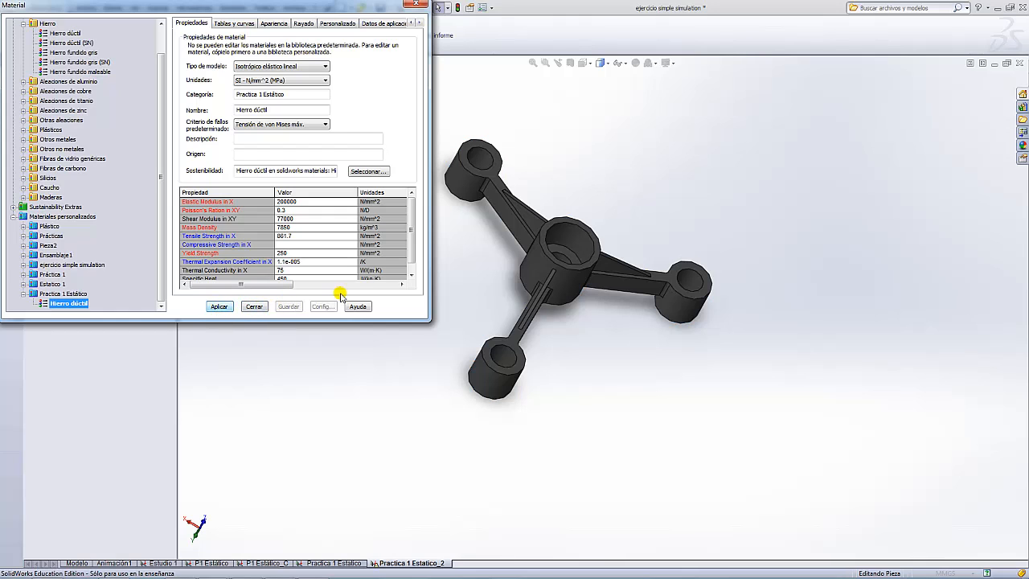
- Rename the custom Hierro dúctil material to 'Practica 1 P', then save and apply it to the part
drag(334, 10, 644, 155)
click(56, 244)
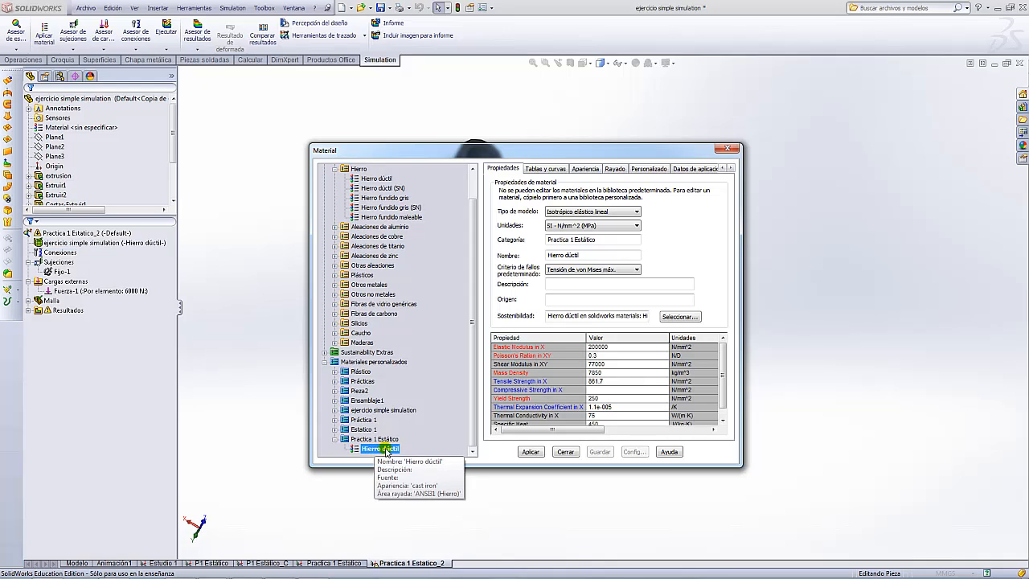
mouse_move(387, 453)
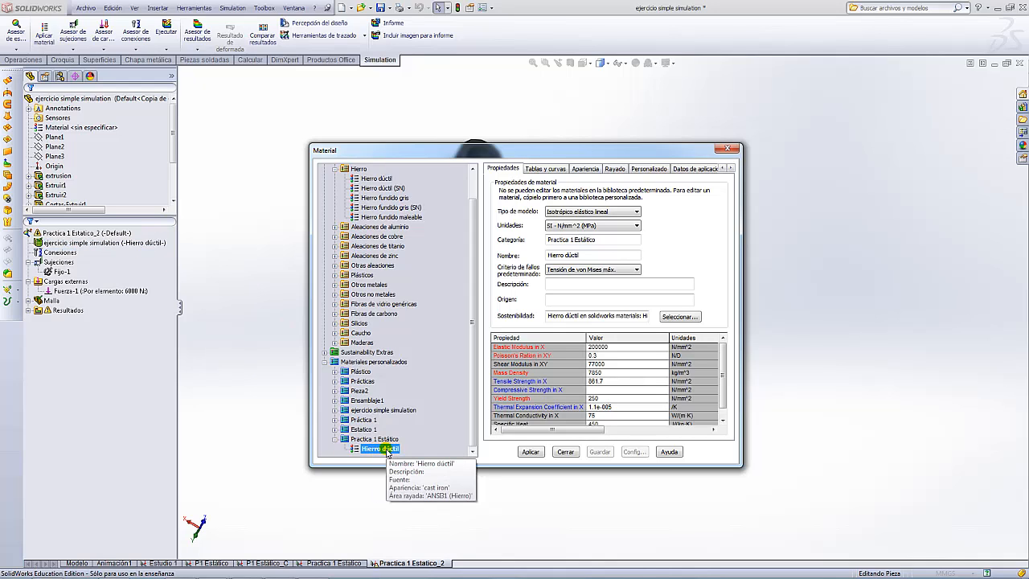
right_click(387, 452)
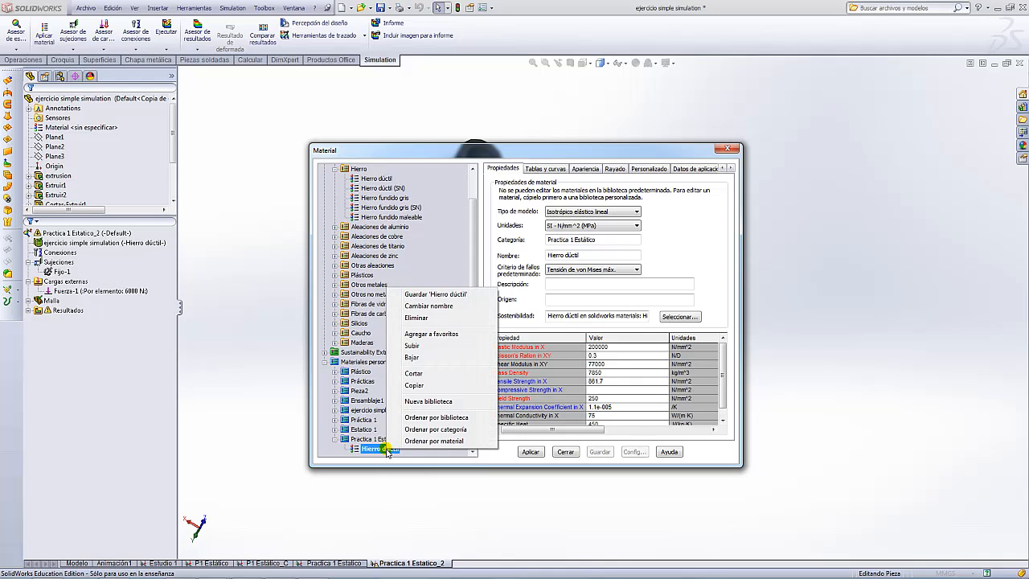
click(430, 306)
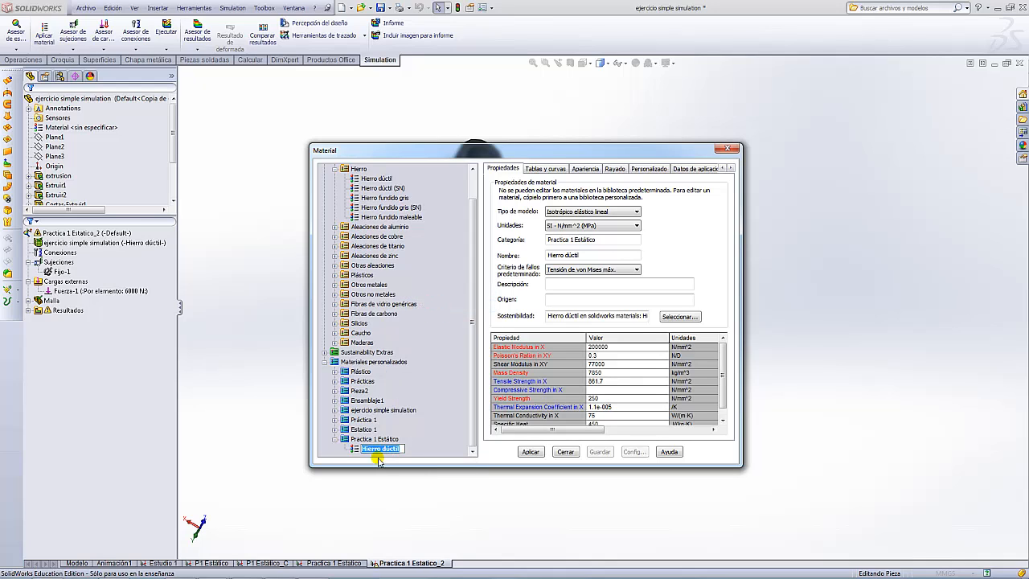
text(P)
text(ractica 1 P)
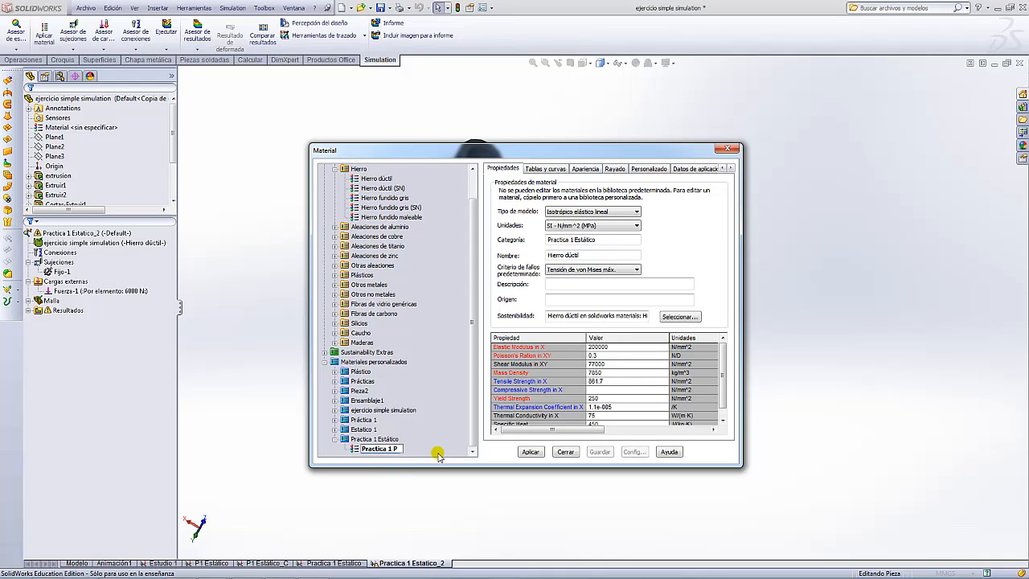
key(Return)
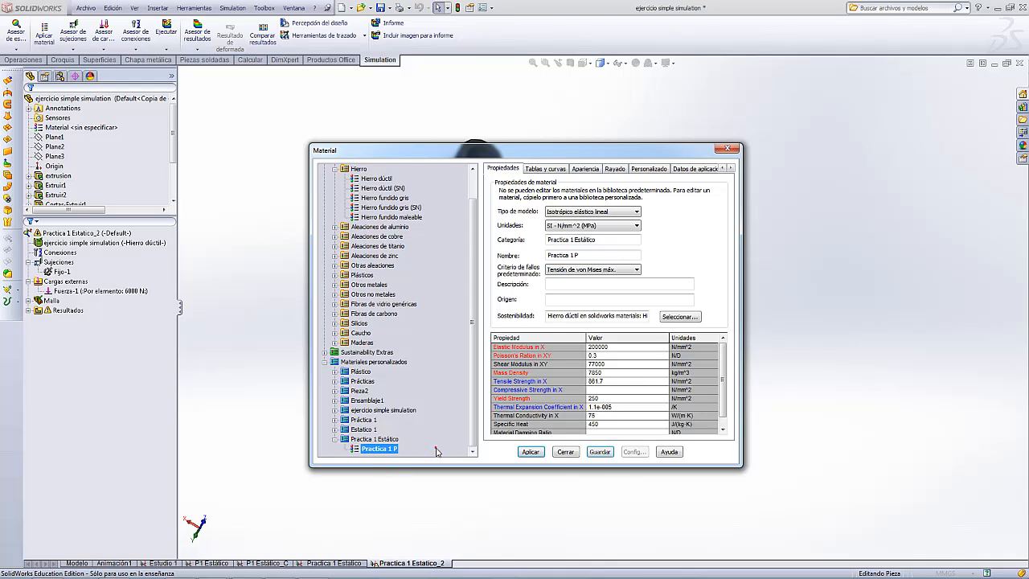
click(599, 455)
click(531, 452)
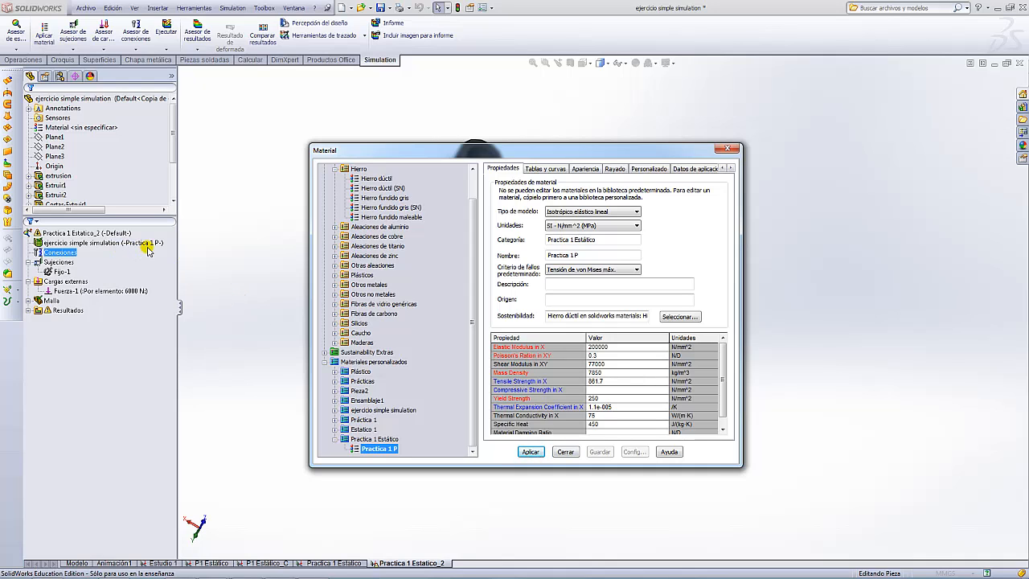
click(566, 452)
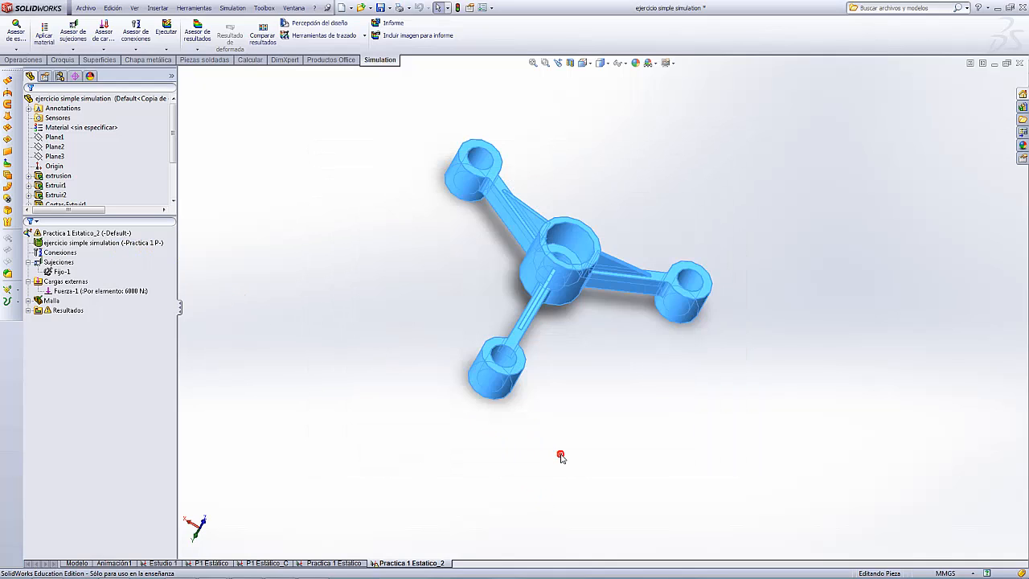
scroll(603, 322, up, 3)
scroll(663, 264, down, 5)
scroll(659, 266, up, 5)
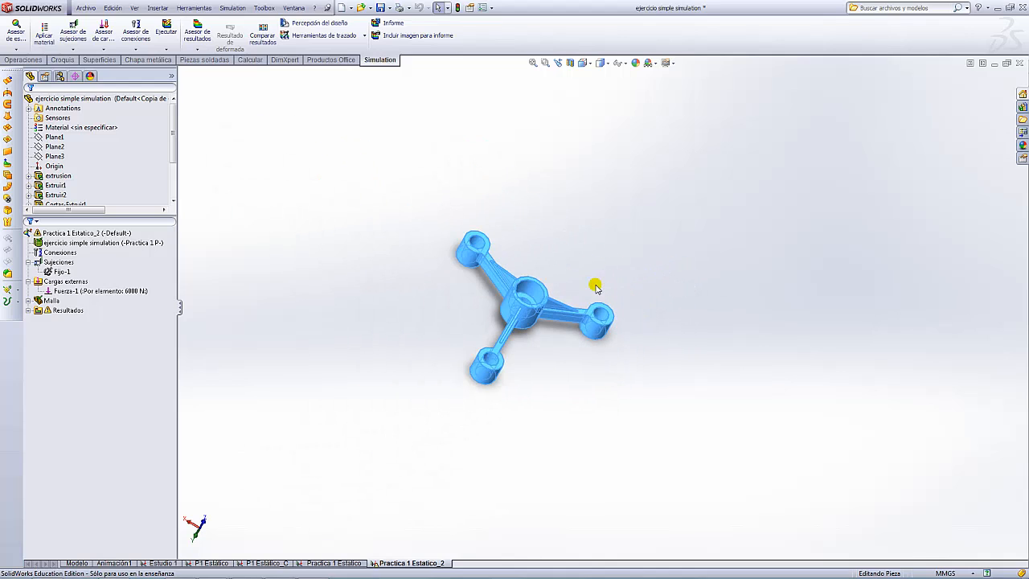
click(606, 258)
click(81, 291)
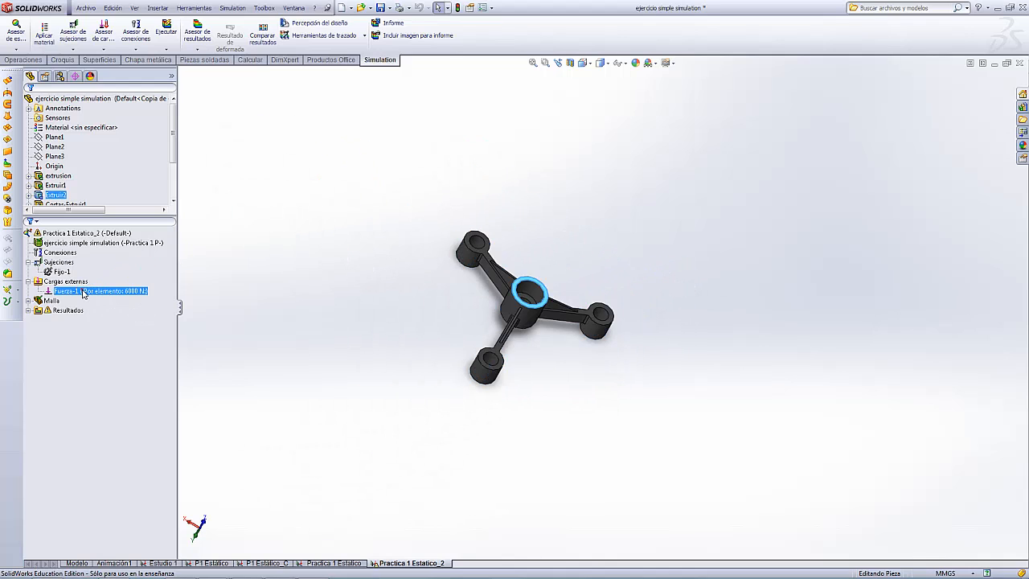
click(66, 274)
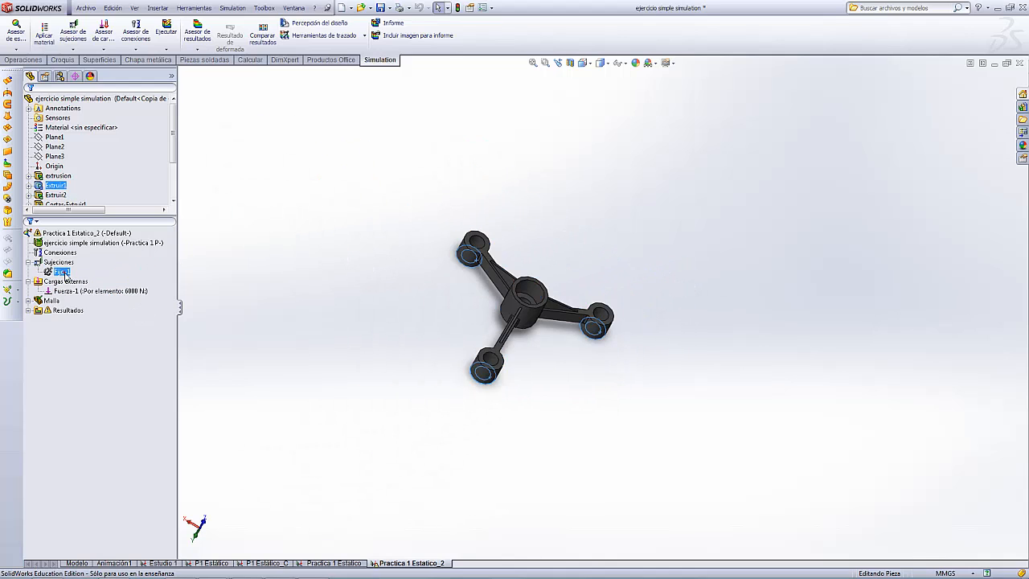
click(28, 301)
click(58, 310)
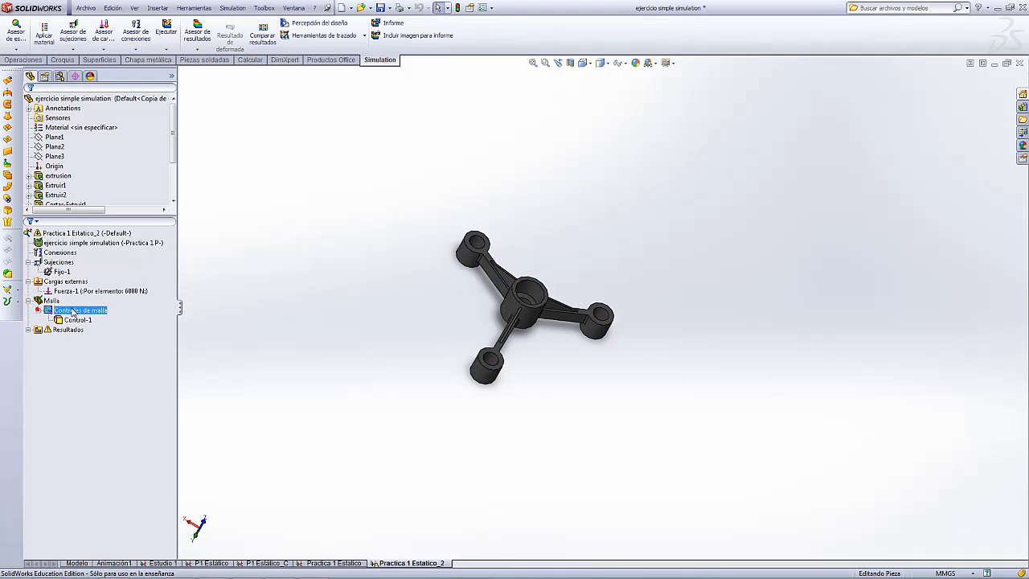
click(29, 302)
click(28, 311)
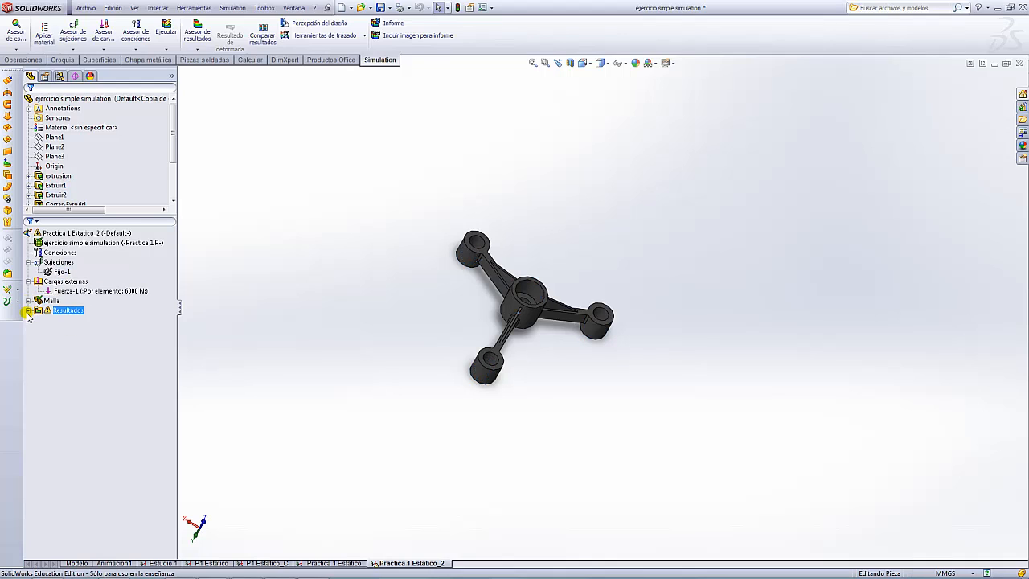
click(29, 311)
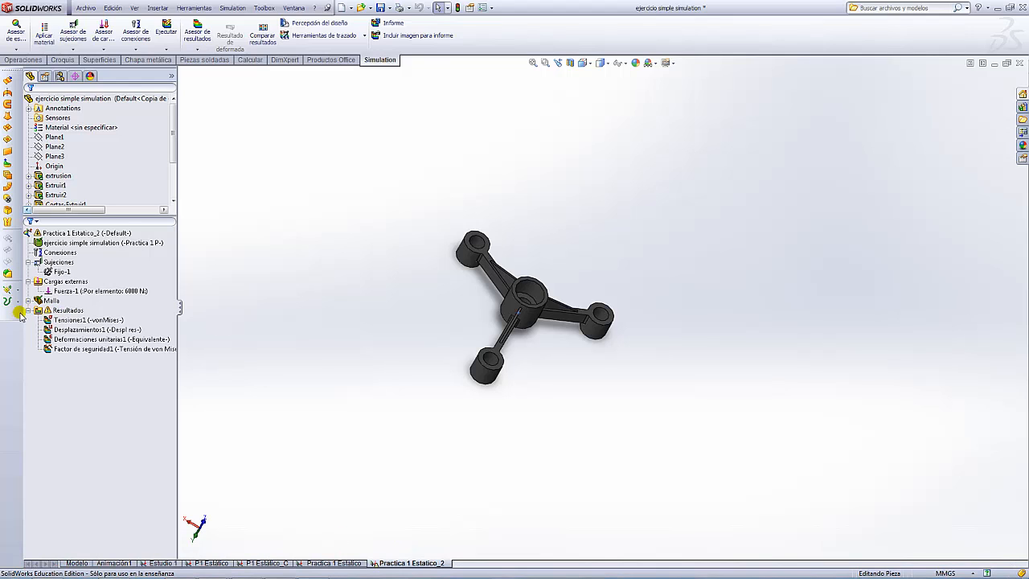
click(28, 312)
click(76, 244)
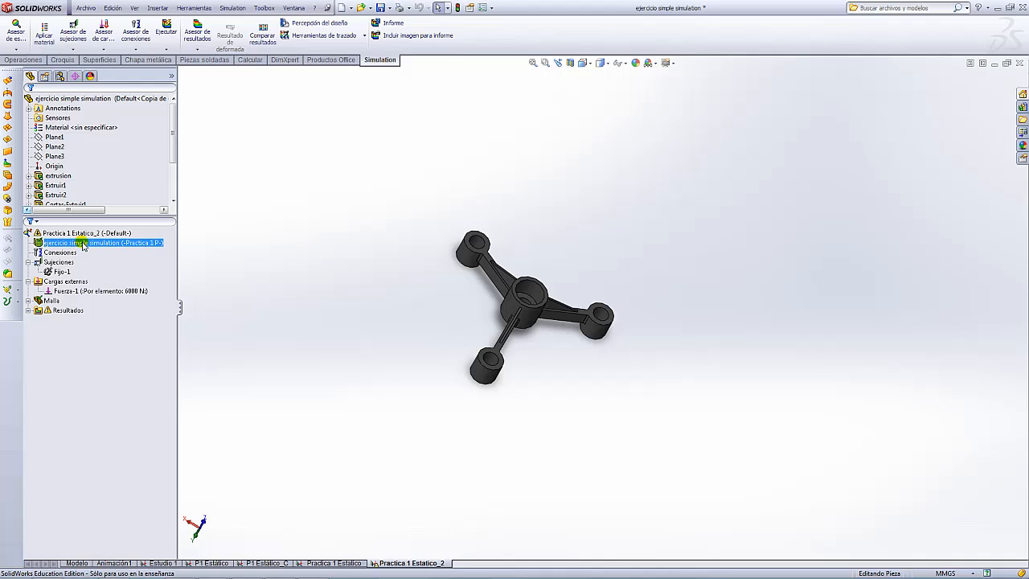
scroll(566, 273, up, 4)
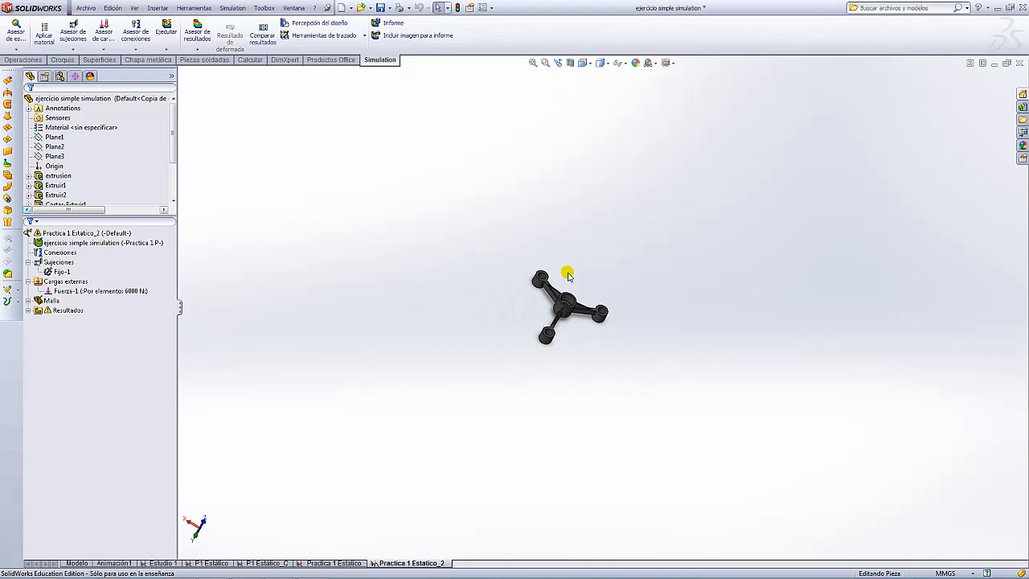
scroll(568, 274, down, 5)
middle_drag(680, 400, 659, 345)
click(165, 30)
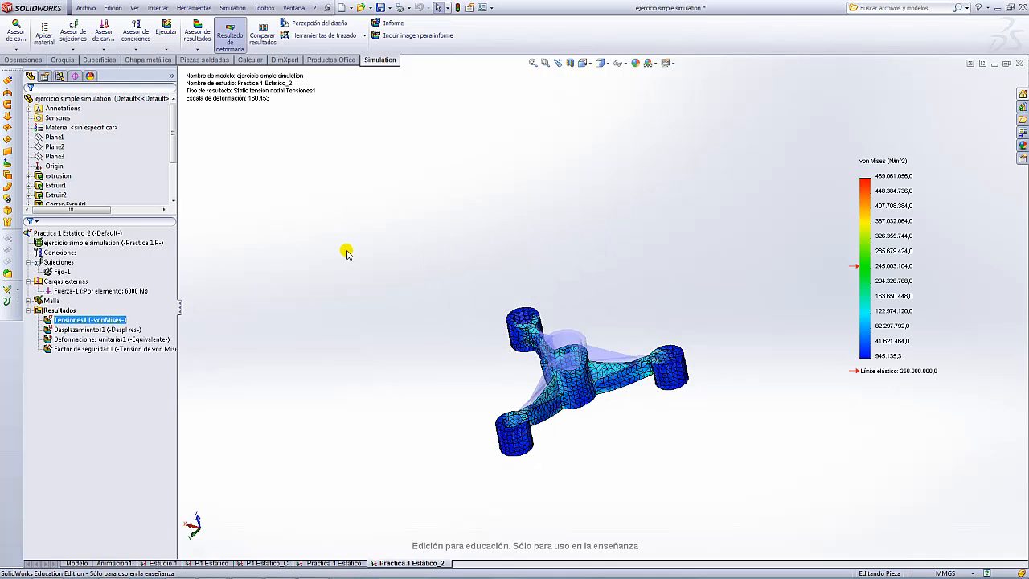
scroll(620, 278, up, 4)
scroll(614, 363, down, 6)
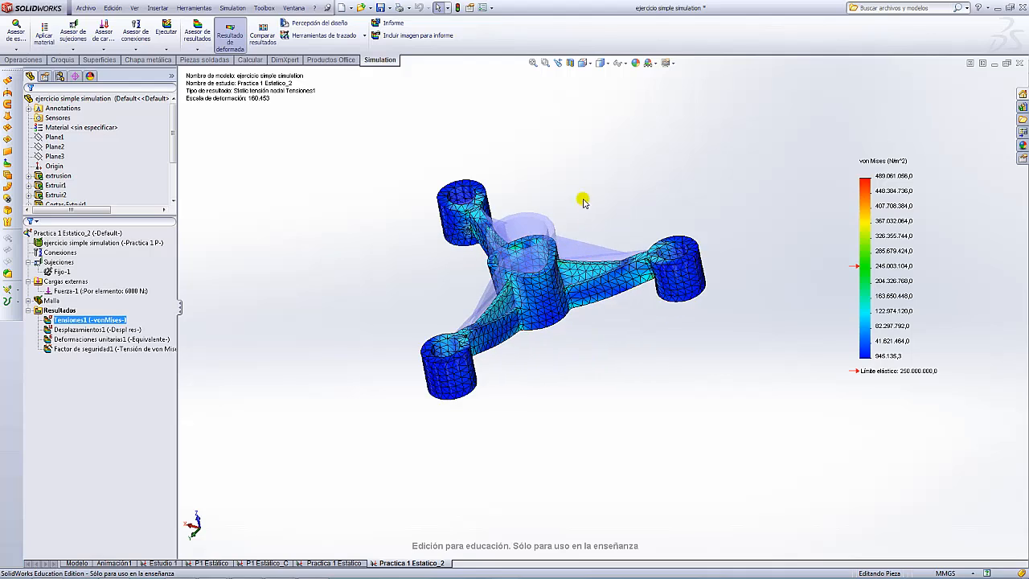
middle_drag(584, 201, 632, 281)
scroll(611, 277, up, 4)
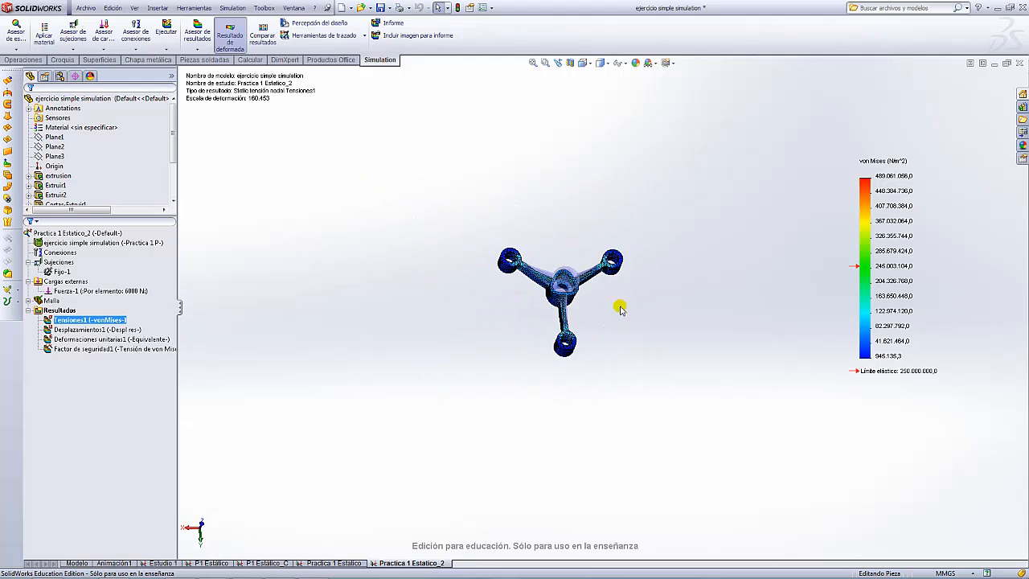
scroll(620, 305, down, 4)
middle_drag(647, 344, 671, 249)
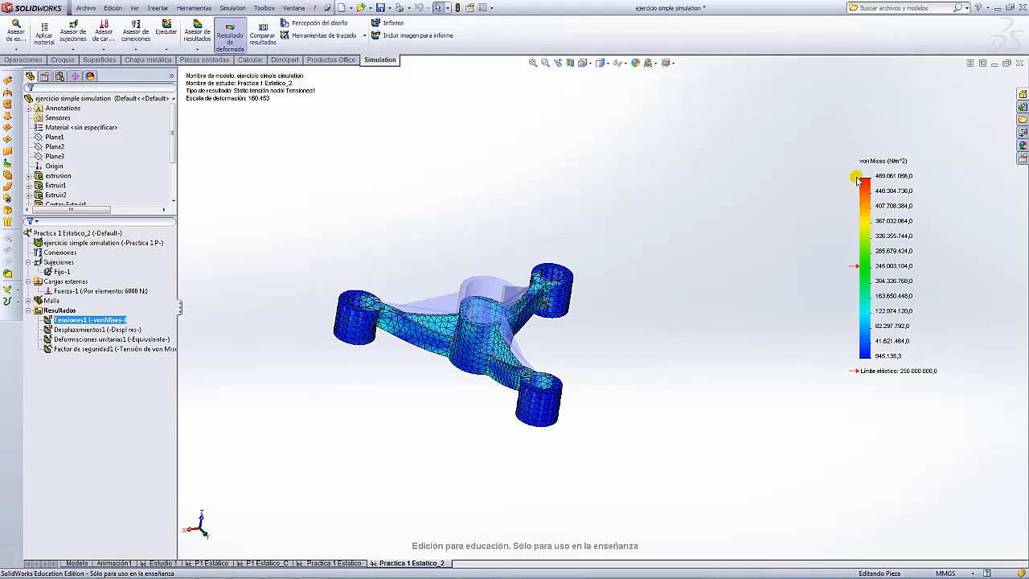
middle_drag(581, 298, 646, 329)
scroll(577, 297, down, 10)
scroll(576, 298, down, 10)
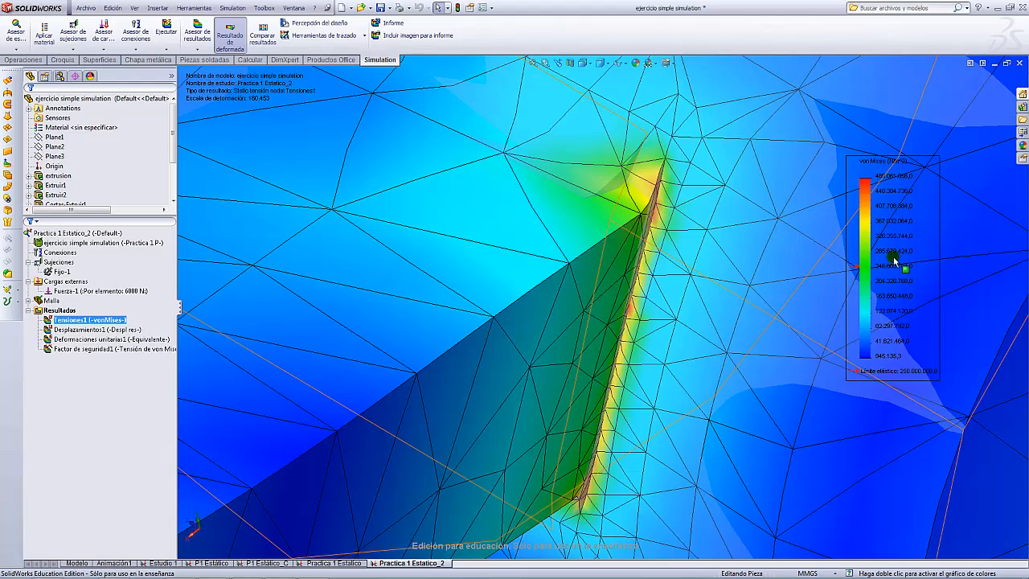
key(f)
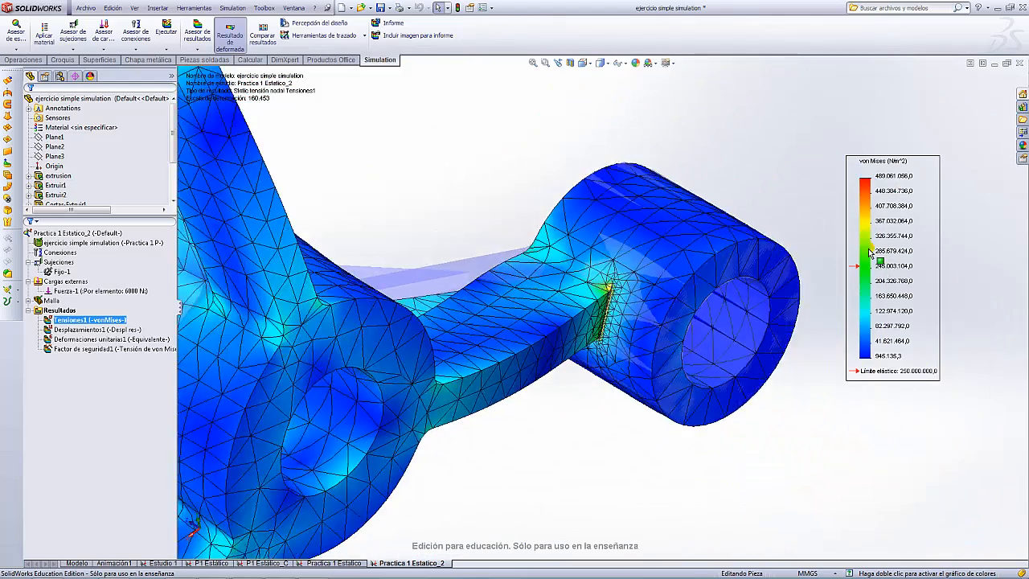
middle_drag(599, 252, 448, 175)
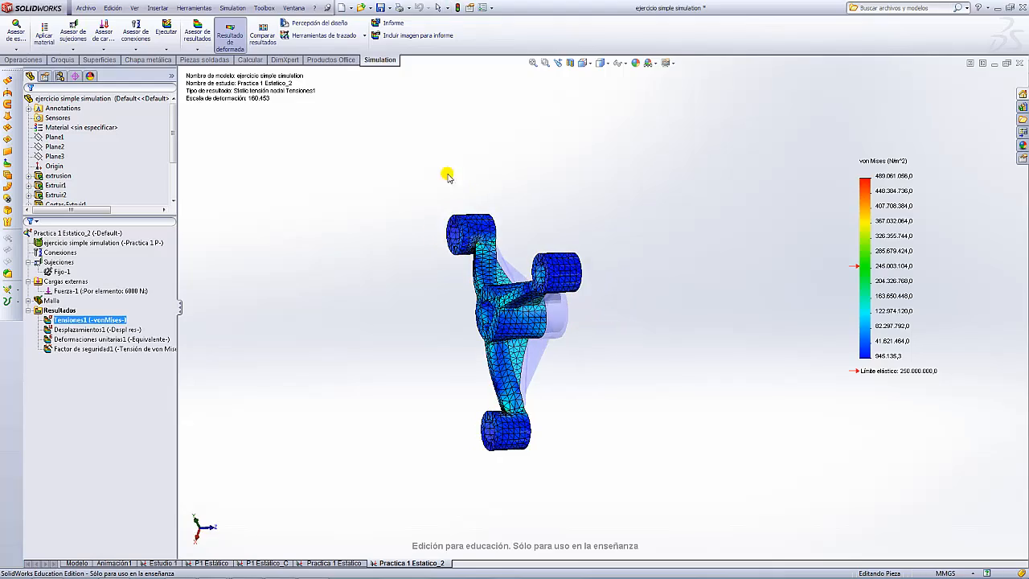
scroll(462, 234, down, 6)
middle_drag(613, 228, 670, 205)
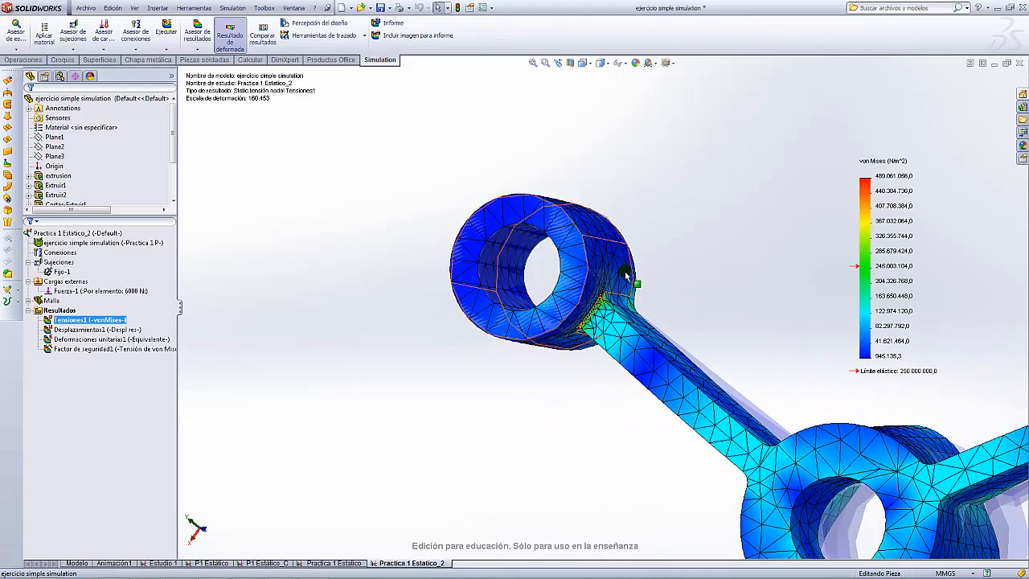
scroll(570, 317, down, 5)
scroll(561, 347, up, 2)
scroll(560, 348, up, 3)
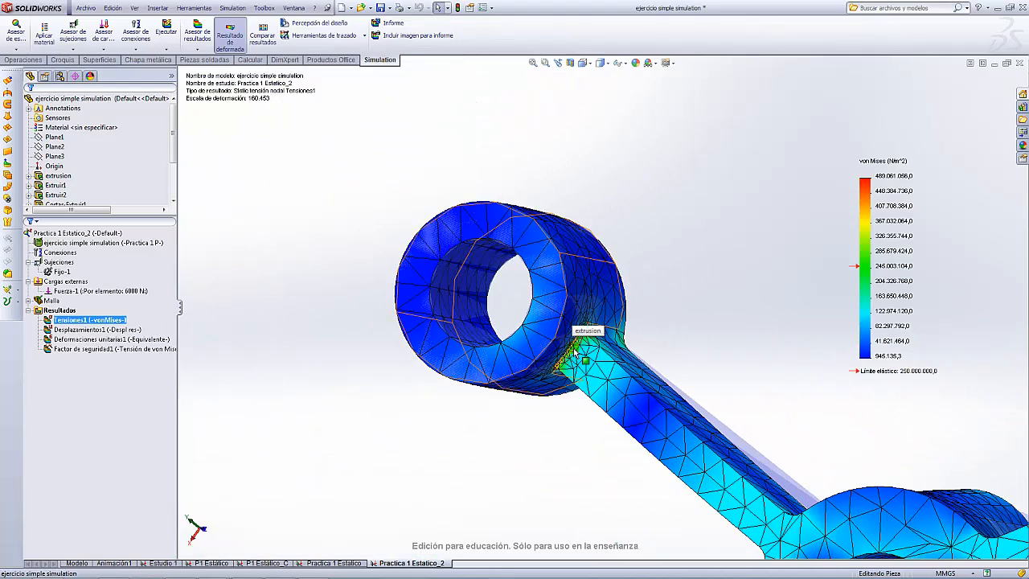
scroll(576, 351, up, 8)
middle_drag(625, 357, 702, 442)
scroll(672, 423, down, 8)
middle_drag(624, 283, 633, 353)
scroll(561, 287, down, 4)
scroll(561, 289, down, 4)
scroll(591, 326, up, 3)
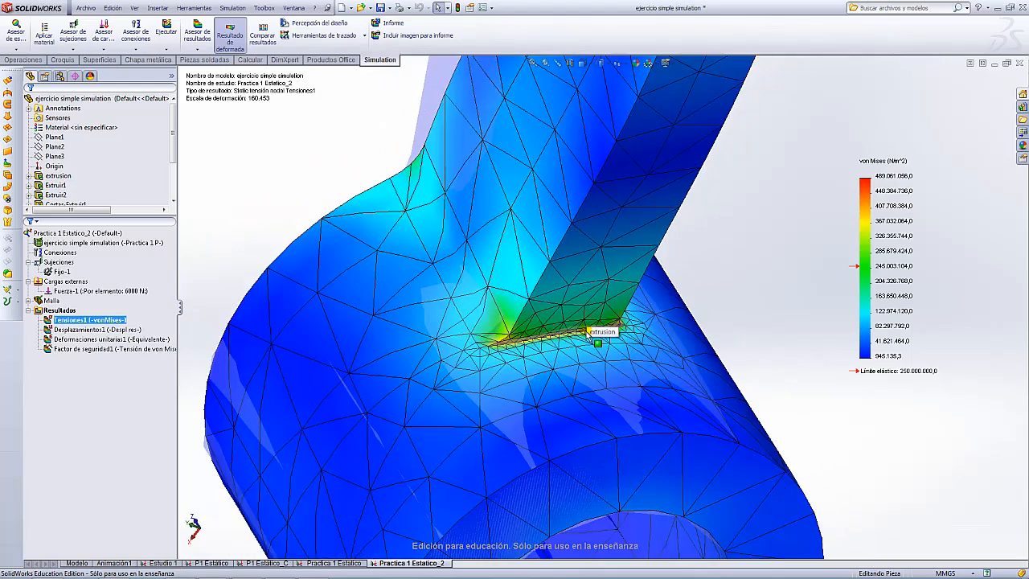
scroll(600, 317, up, 4)
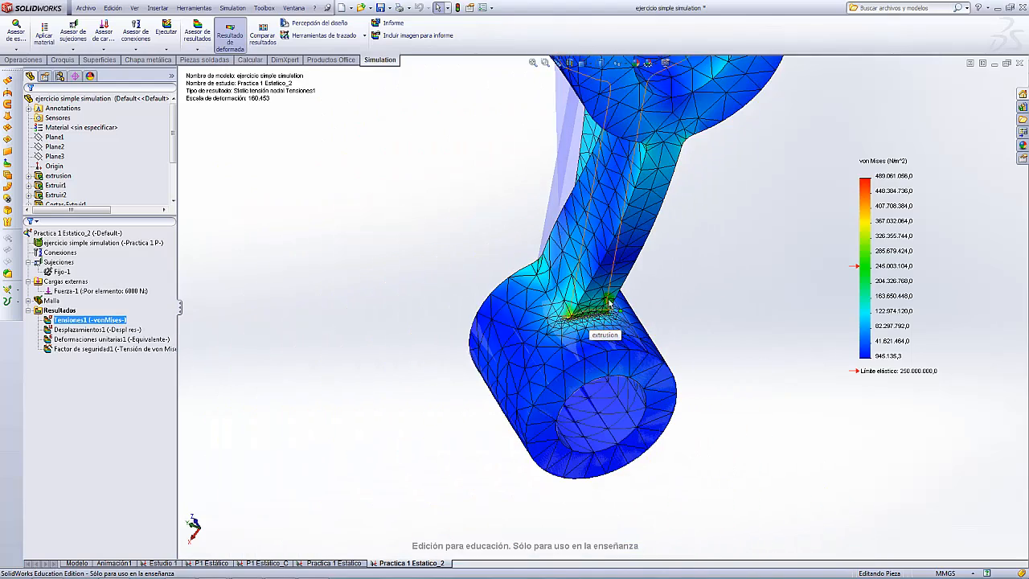
scroll(609, 299, up, 8)
middle_drag(600, 179, 729, 234)
scroll(581, 207, down, 5)
scroll(581, 218, up, 5)
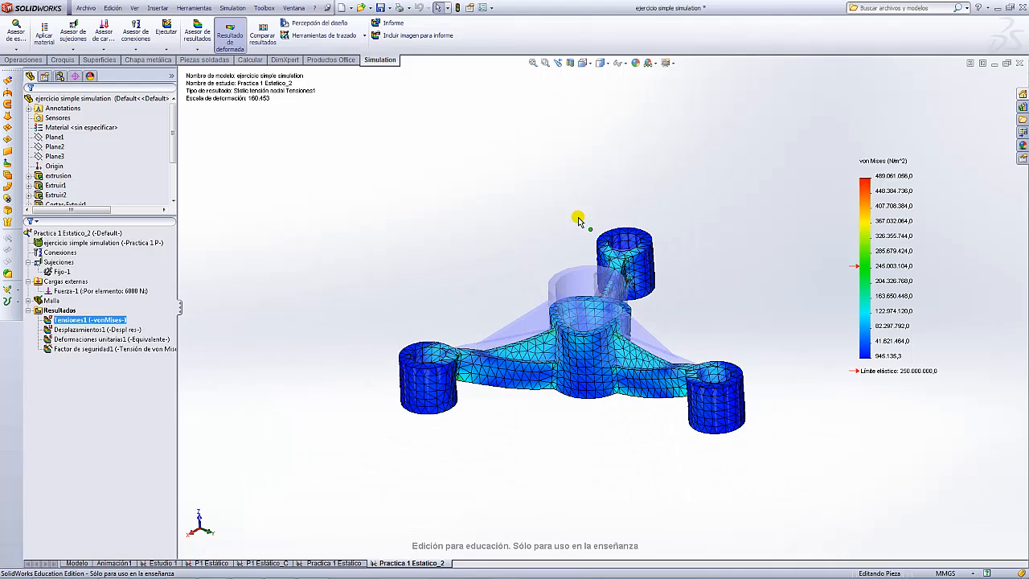
- Display the Factor de seguridad1 plot and orbit toward the upper arm's red low-safety spot
double_click(91, 349)
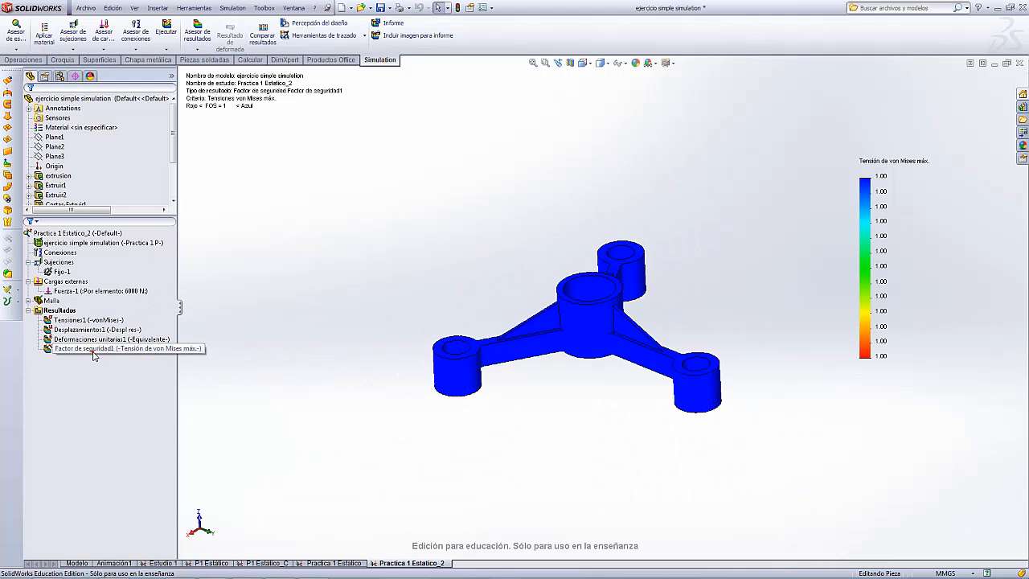
middle_drag(620, 336, 520, 101)
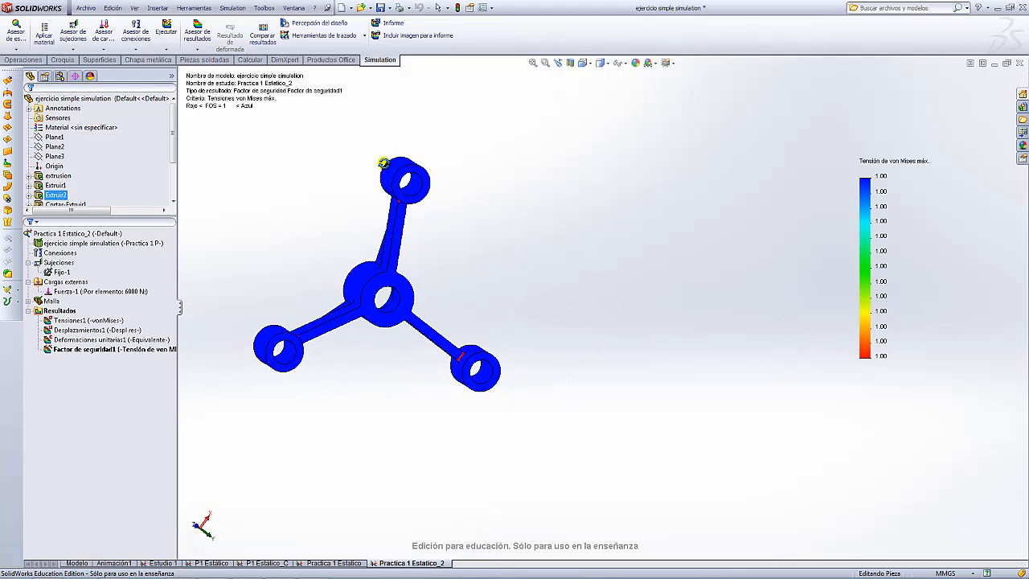
scroll(423, 301, up, 5)
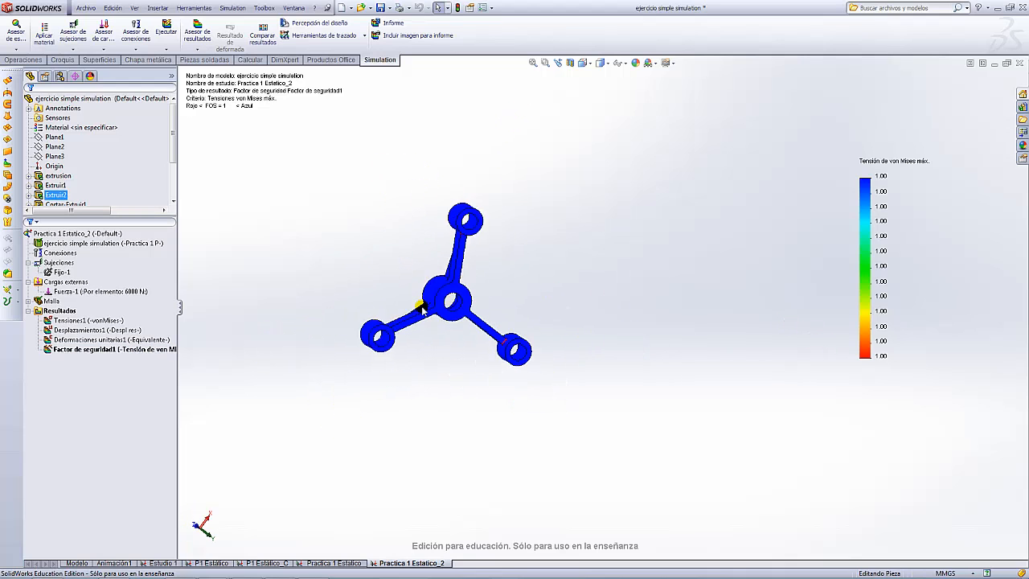
scroll(551, 310, down, 7)
scroll(538, 356, down, 5)
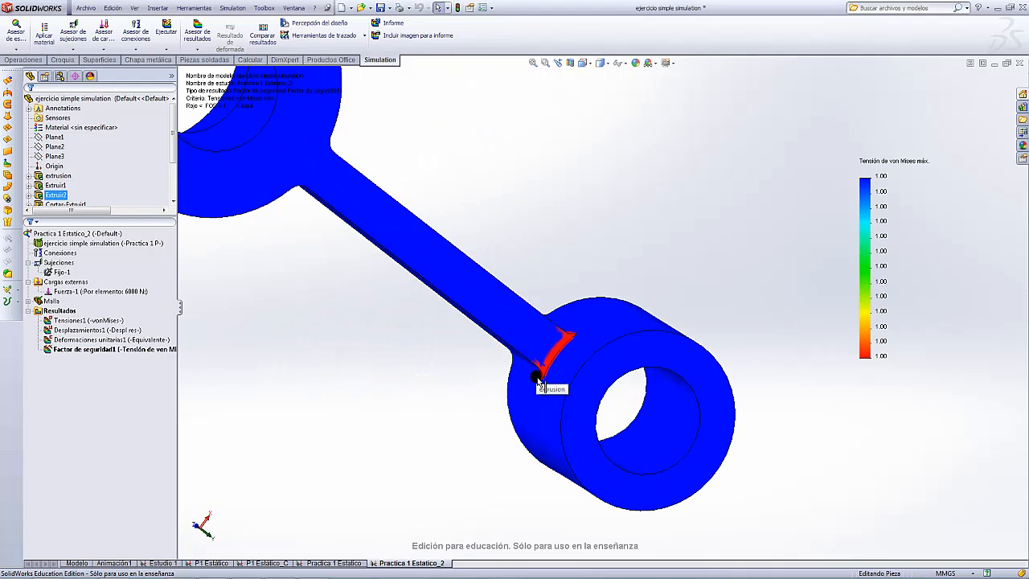
scroll(555, 352, up, 8)
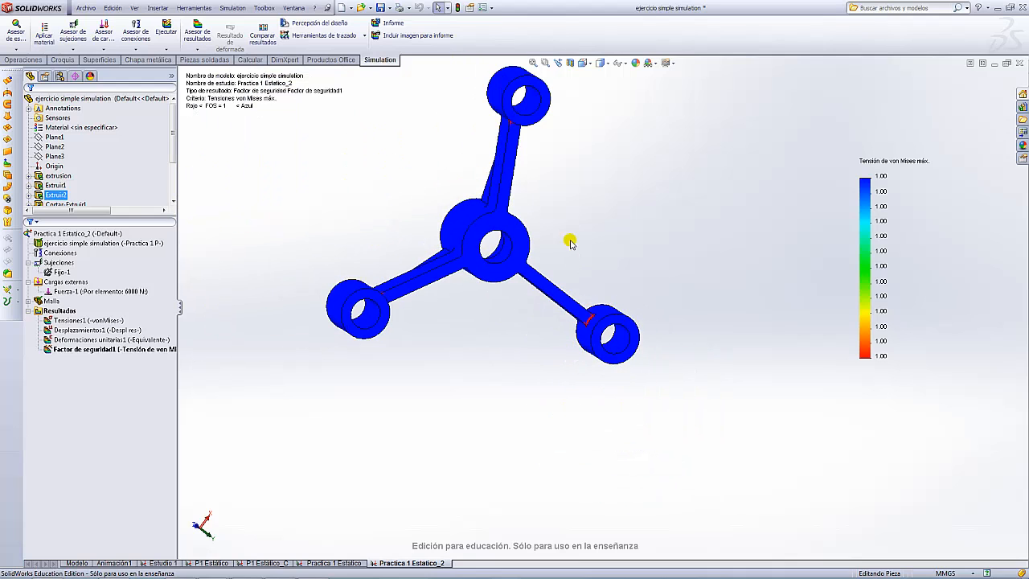
scroll(595, 274, down, 3)
middle_drag(607, 300, 534, 271)
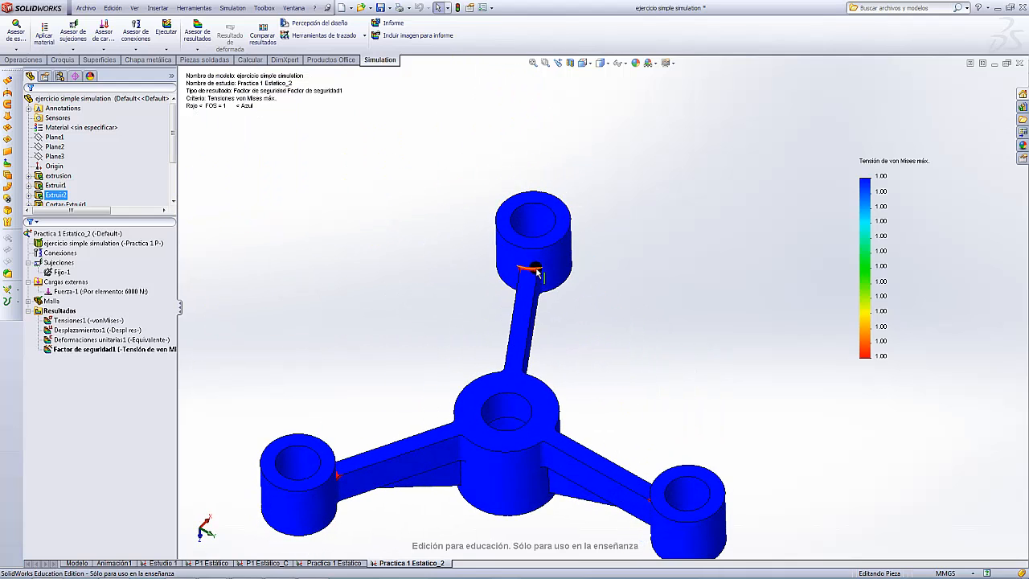
scroll(533, 271, down, 5)
scroll(665, 270, up, 8)
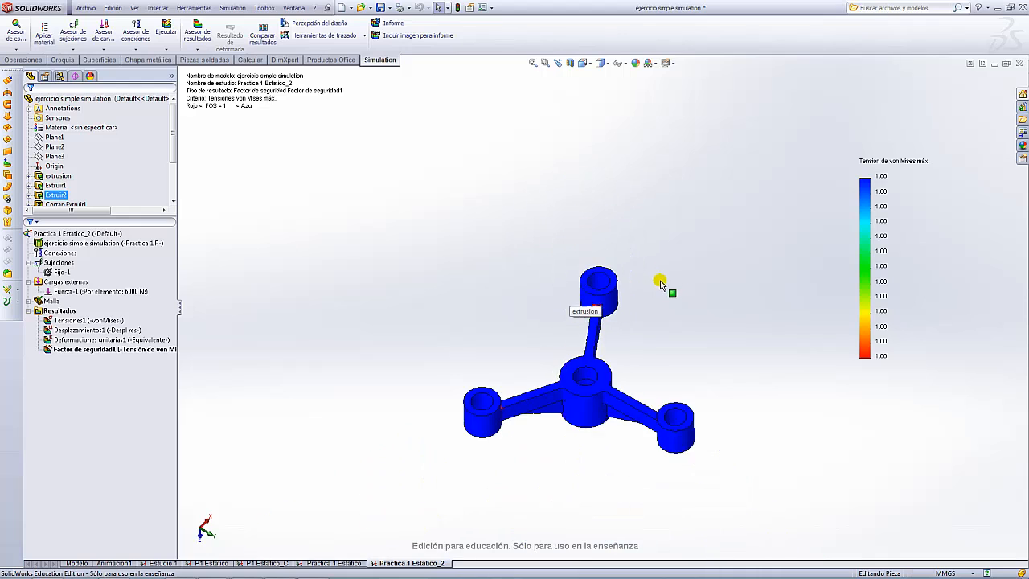
- Orbit and zoom around the bracket to inspect the red FOS-below-1 zones at the arm junctions
middle_drag(662, 283, 558, 390)
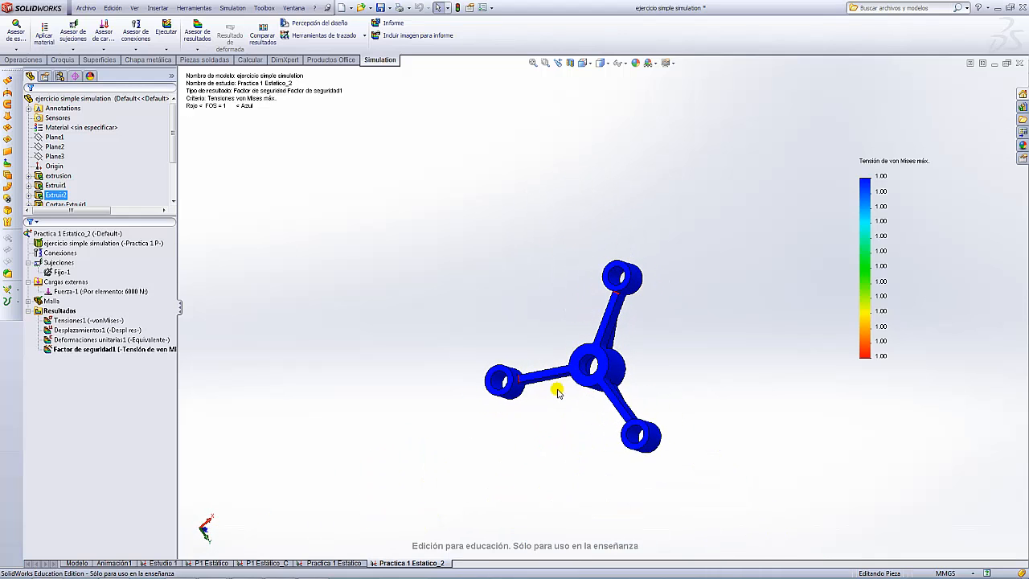
scroll(558, 391, down, 6)
scroll(589, 346, down, 3)
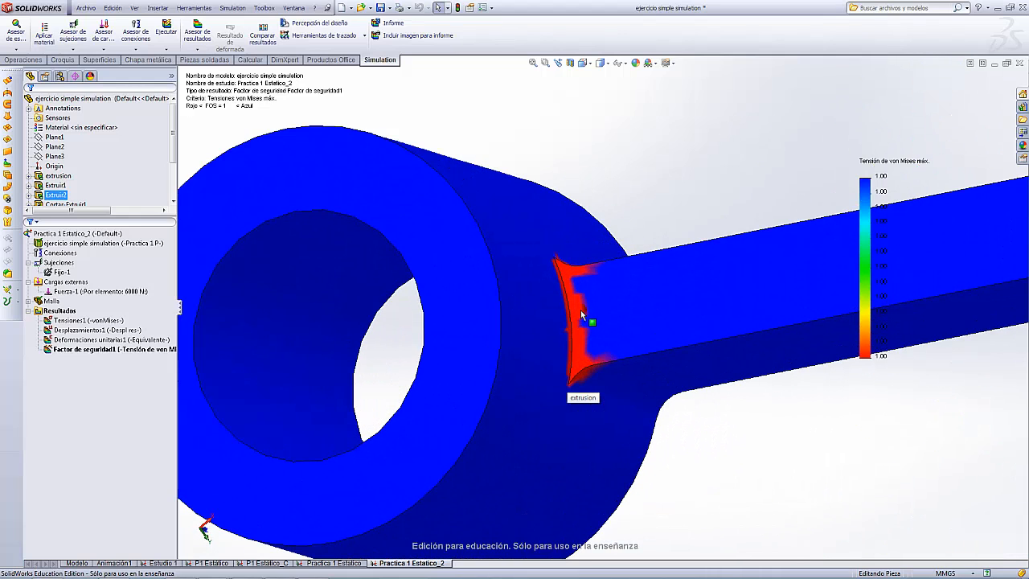
scroll(579, 298, up, 10)
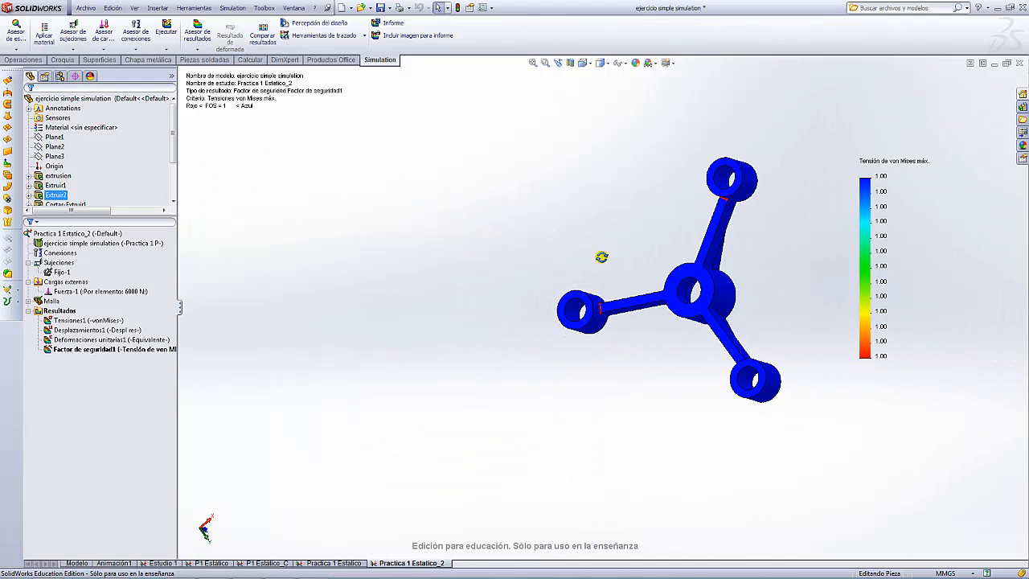
middle_drag(600, 257, 609, 322)
scroll(620, 322, down, 4)
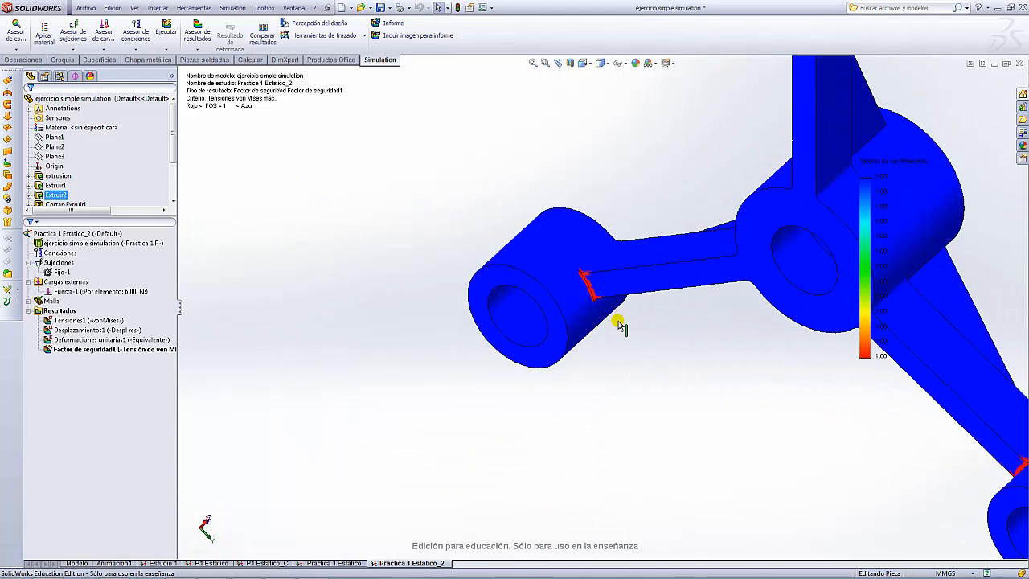
scroll(619, 318, up, 3)
scroll(620, 318, up, 5)
middle_drag(570, 207, 521, 389)
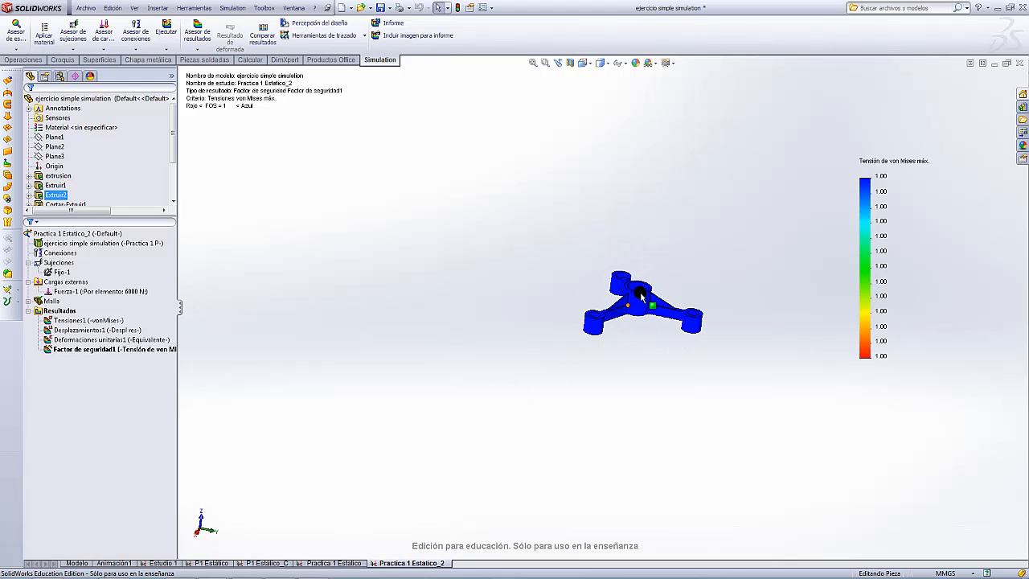
scroll(641, 295, up, 5)
scroll(671, 304, down, 9)
middle_drag(549, 275, 639, 275)
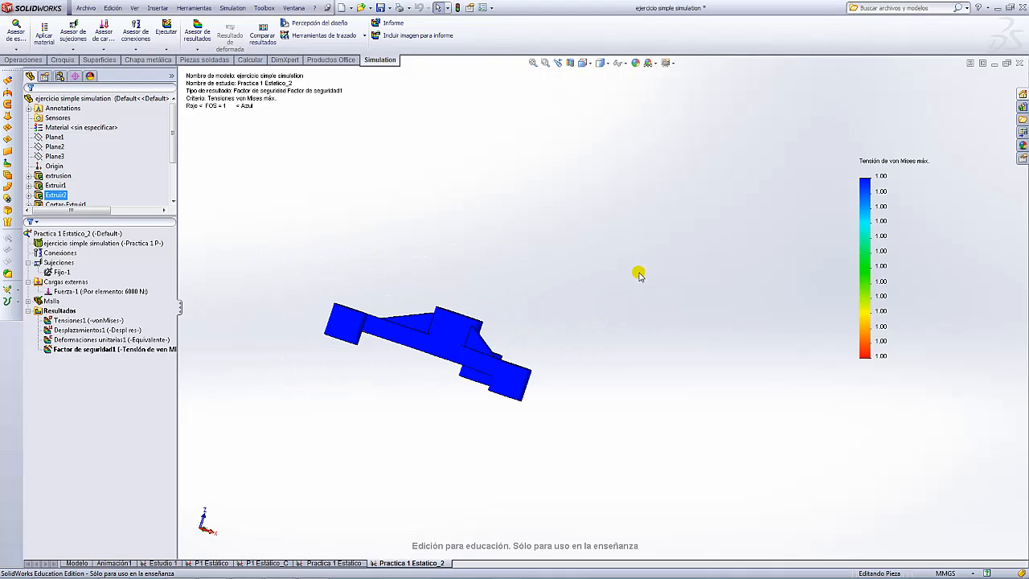
- In the report options, enable the Diseñador field, enter the designer name, and publish the report
click(392, 23)
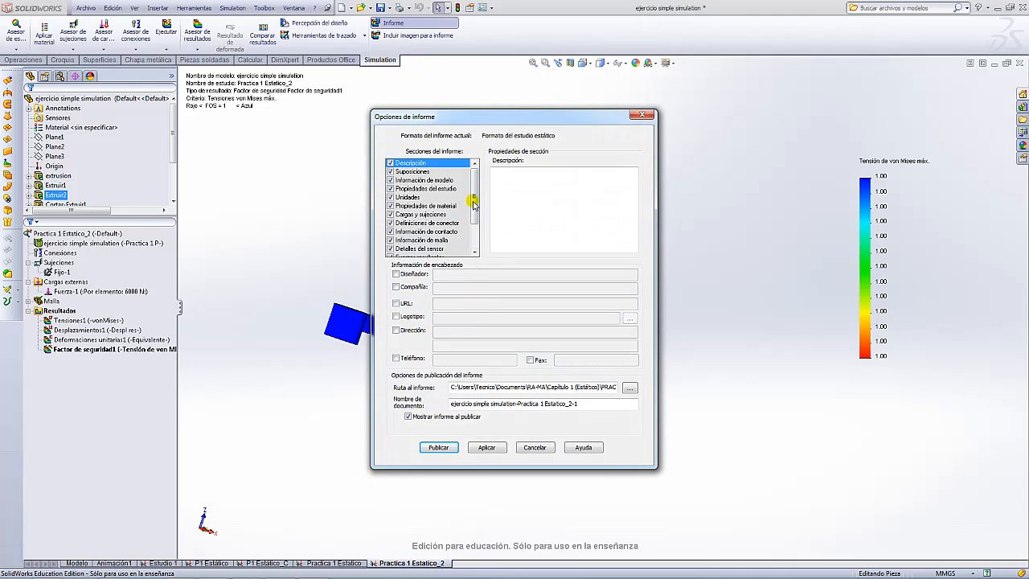
drag(474, 204, 474, 230)
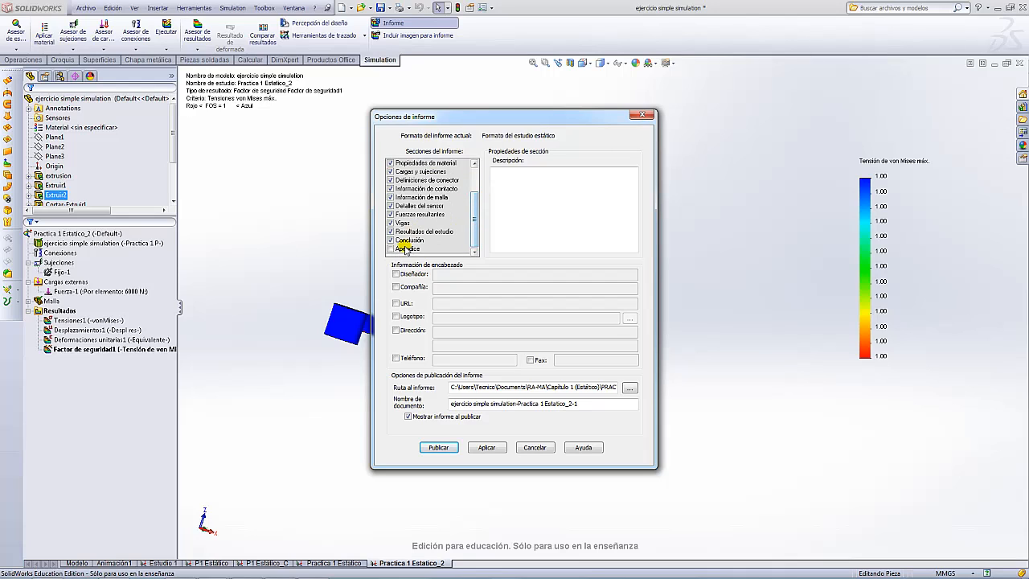
scroll(447, 198, up, 2)
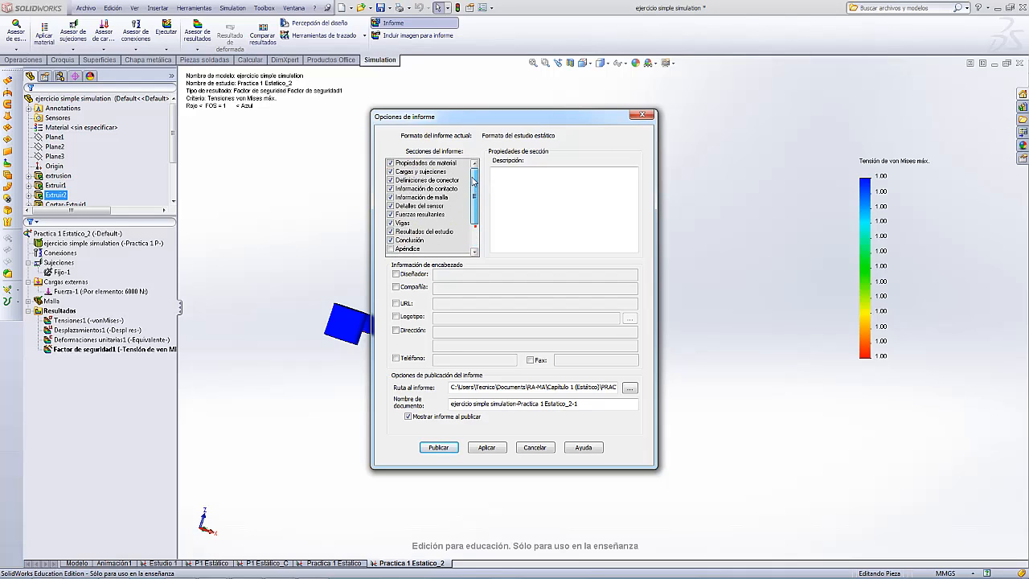
drag(475, 205, 479, 253)
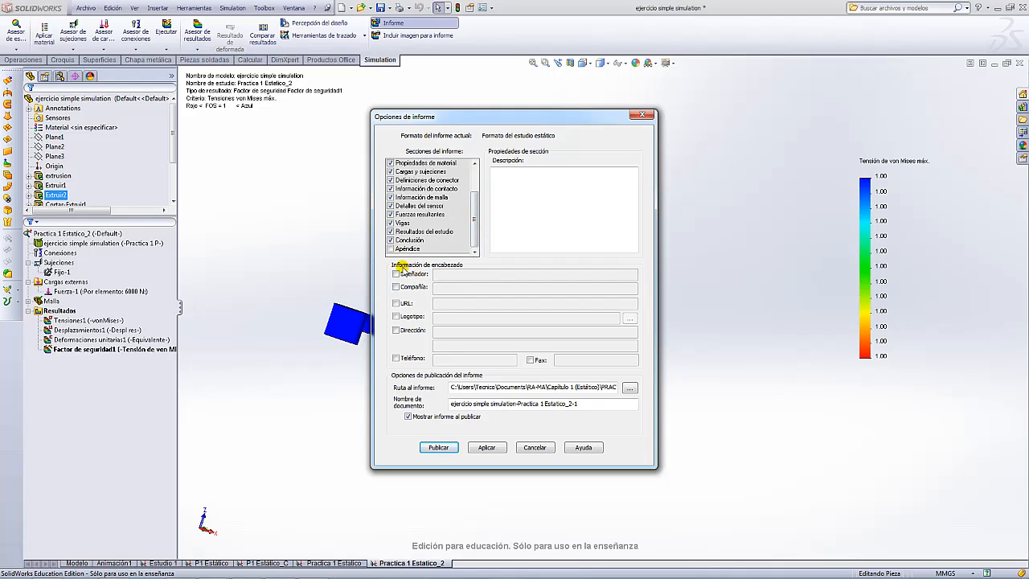
click(396, 274)
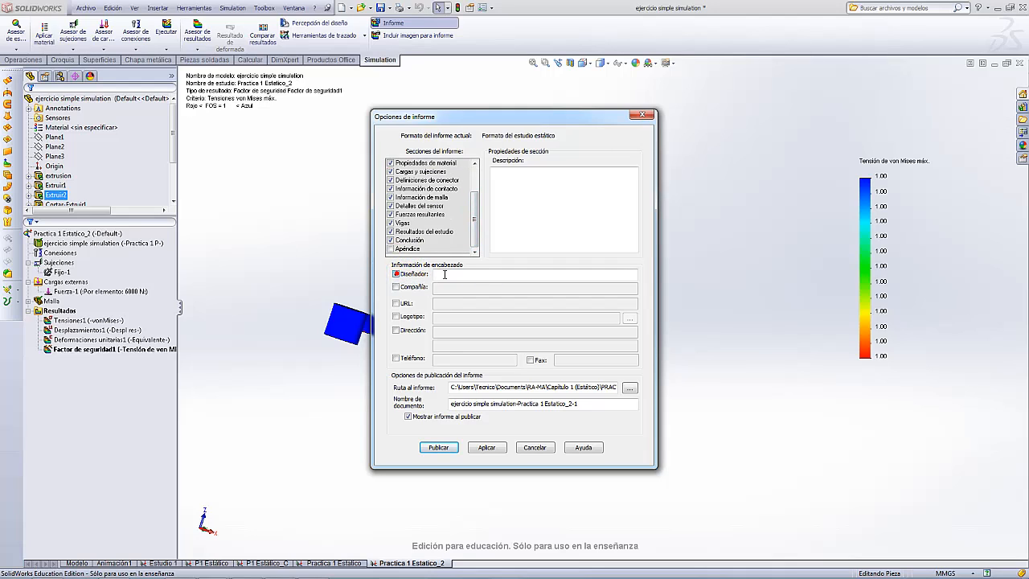
click(448, 274)
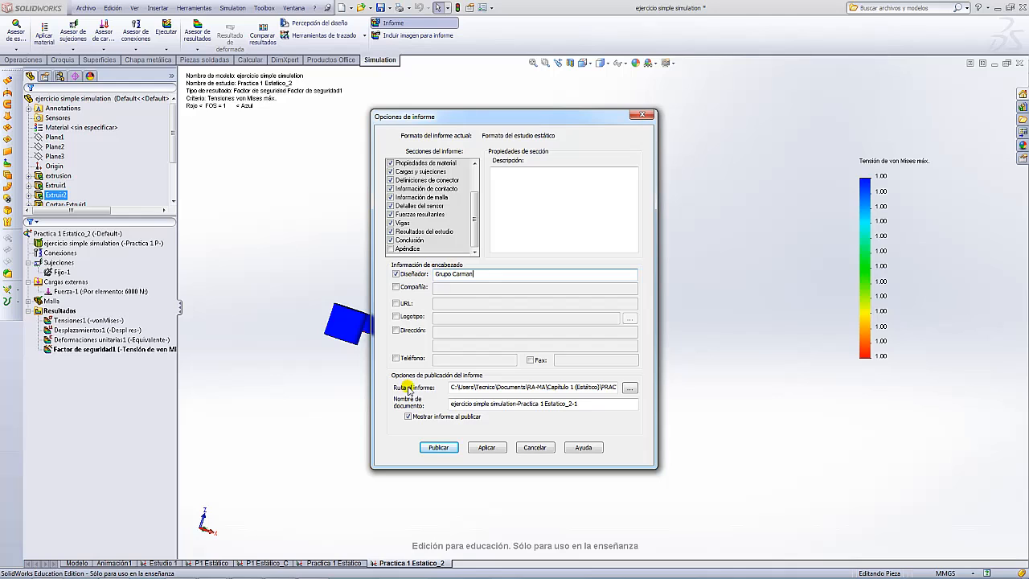
click(439, 448)
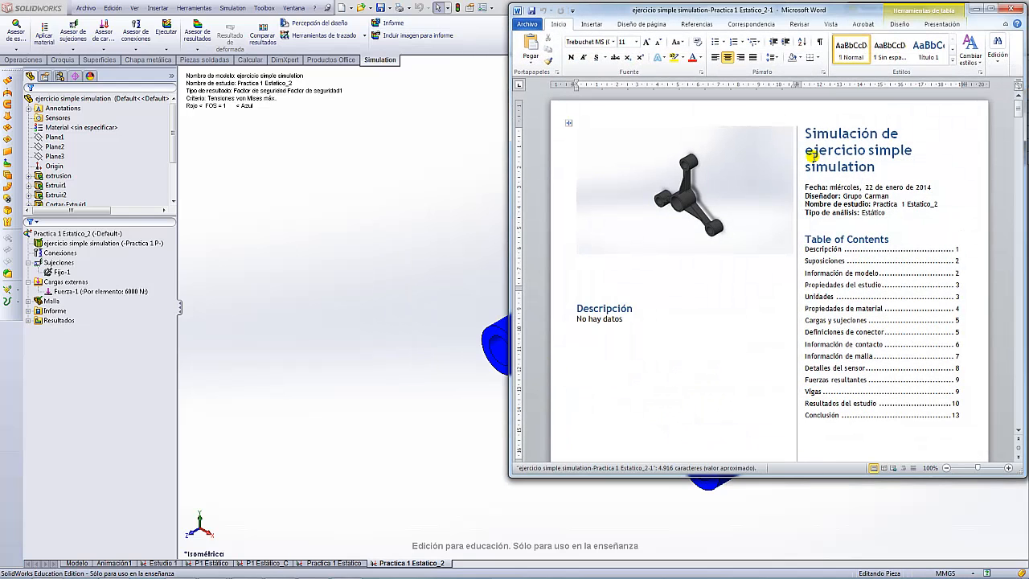
- Maximize the Word report, check the cover's Diseñador line, and review the model's volumetric properties
click(990, 9)
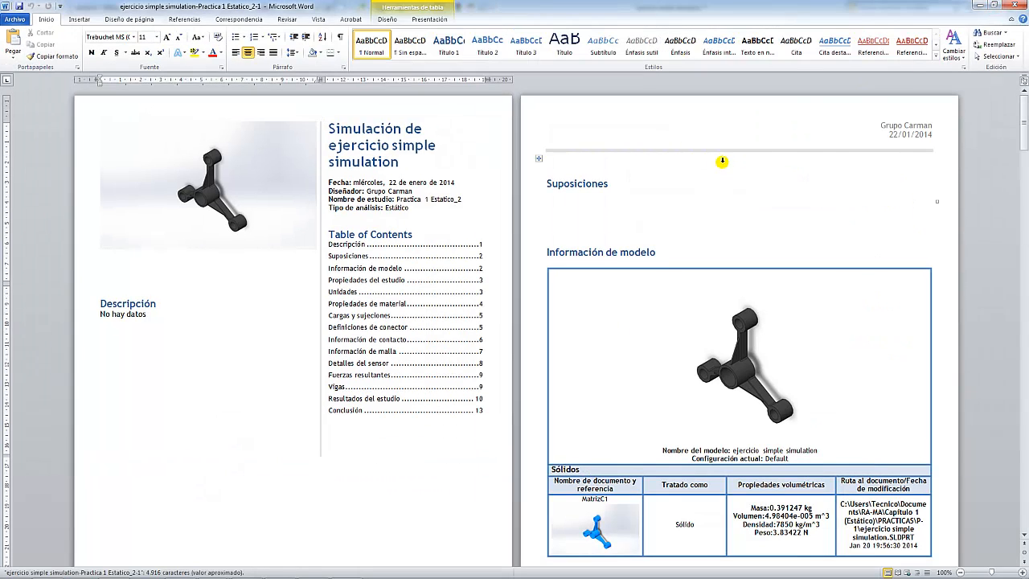
click(420, 192)
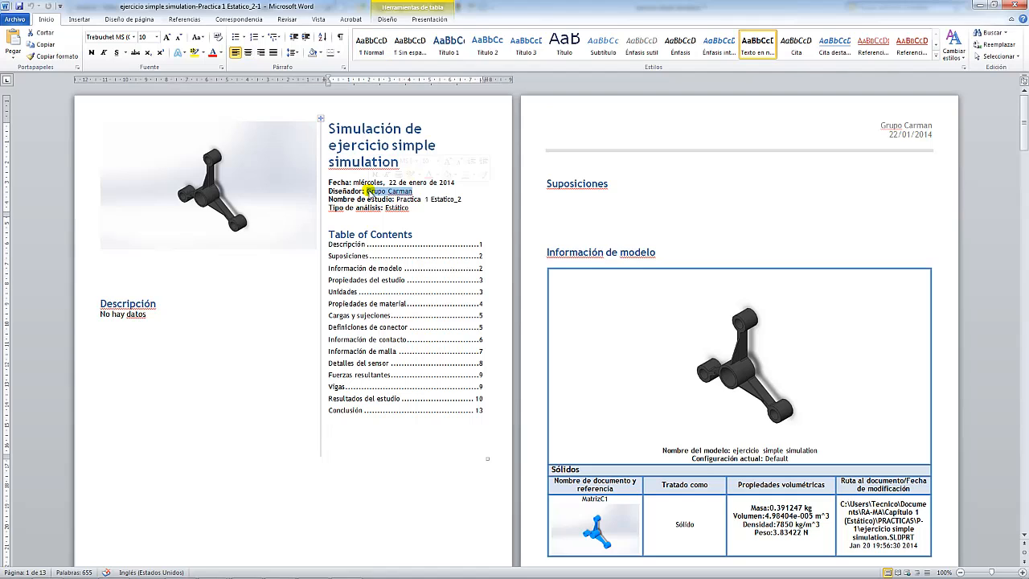
click(435, 193)
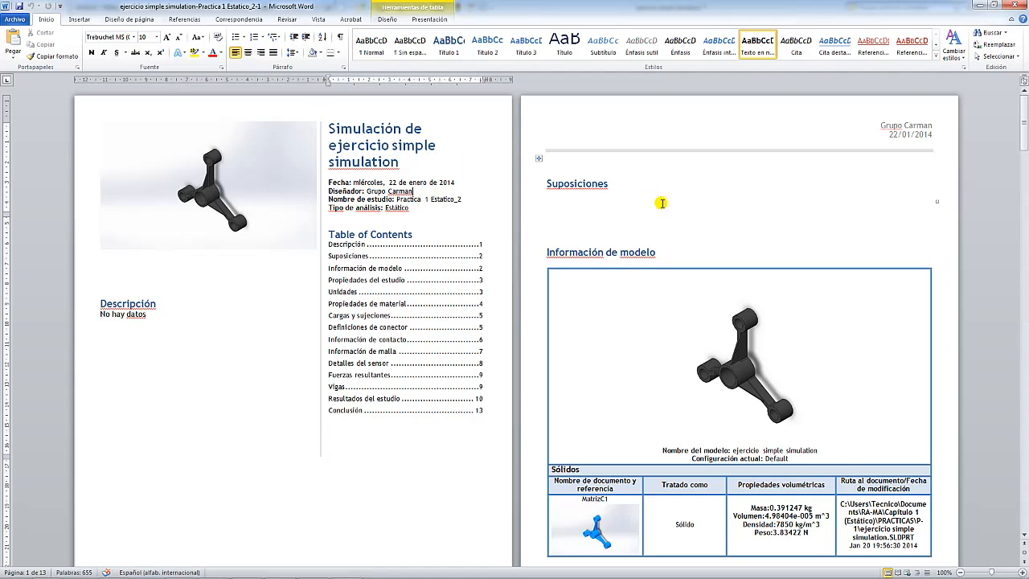
scroll(740, 226, down, 1)
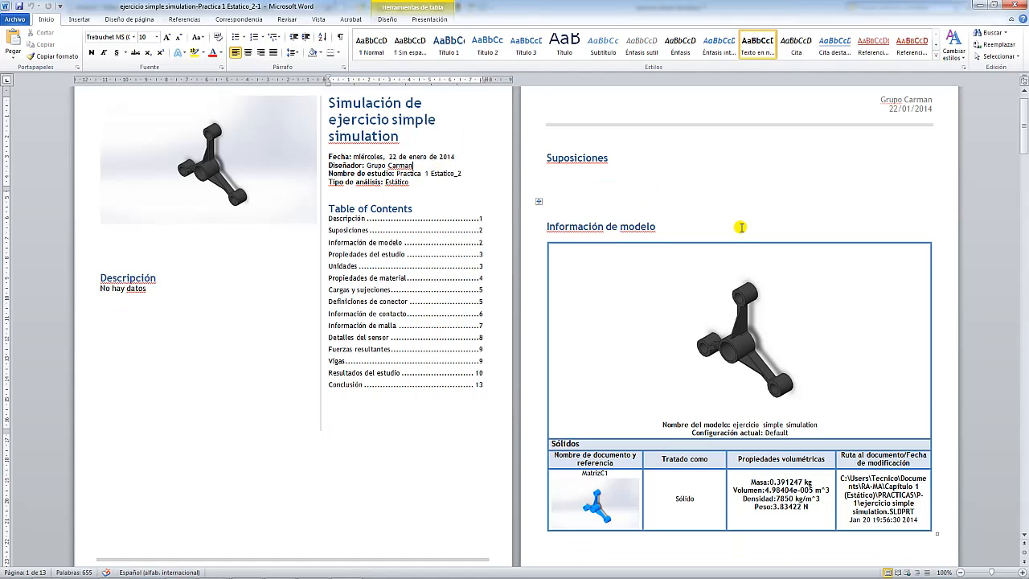
scroll(741, 227, down, 4)
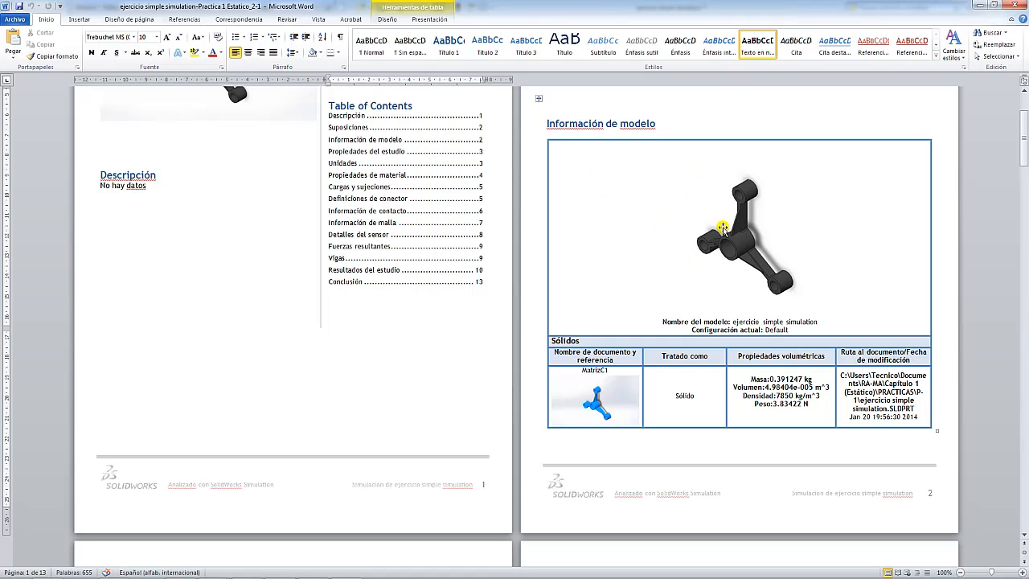
triple_click(739, 360)
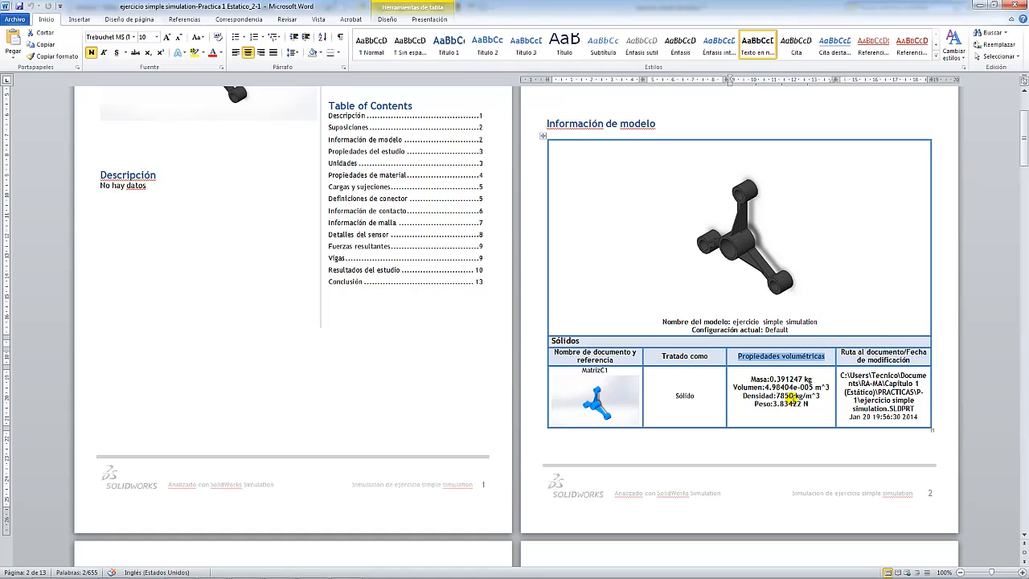
click(793, 409)
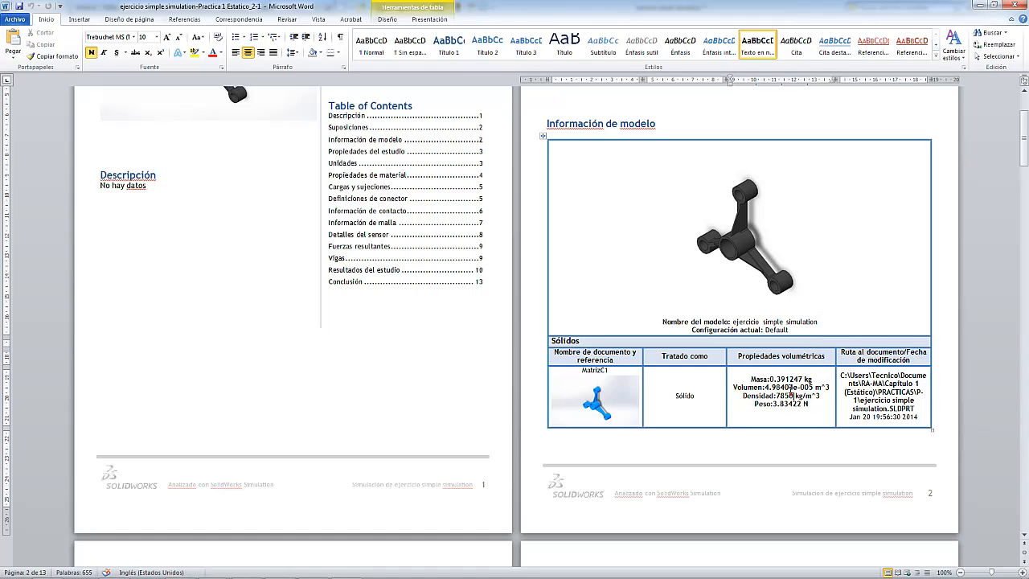
scroll(790, 376, down, 15)
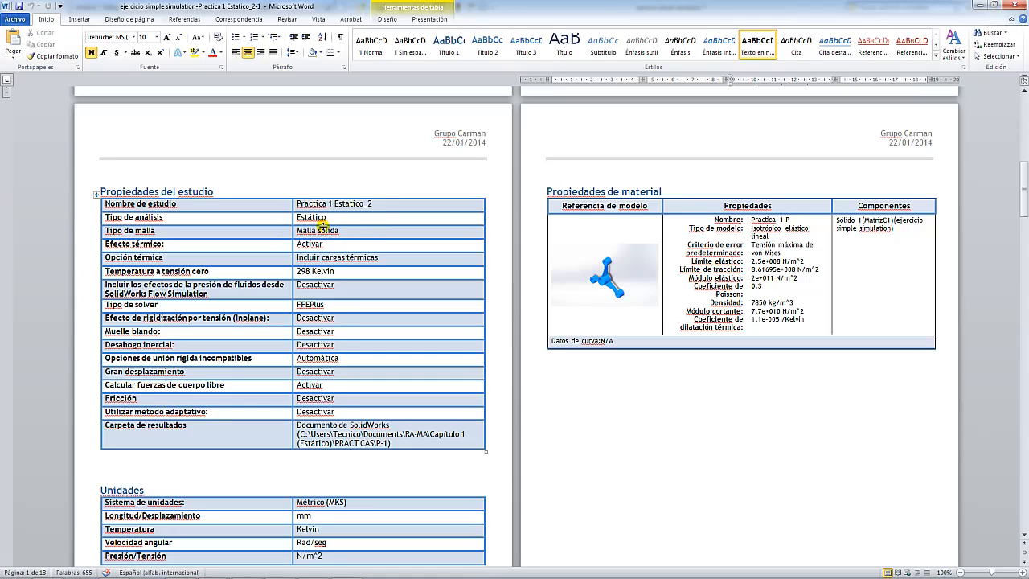
- Highlight the mesh type Malla sólida in the study properties table
triple_click(345, 230)
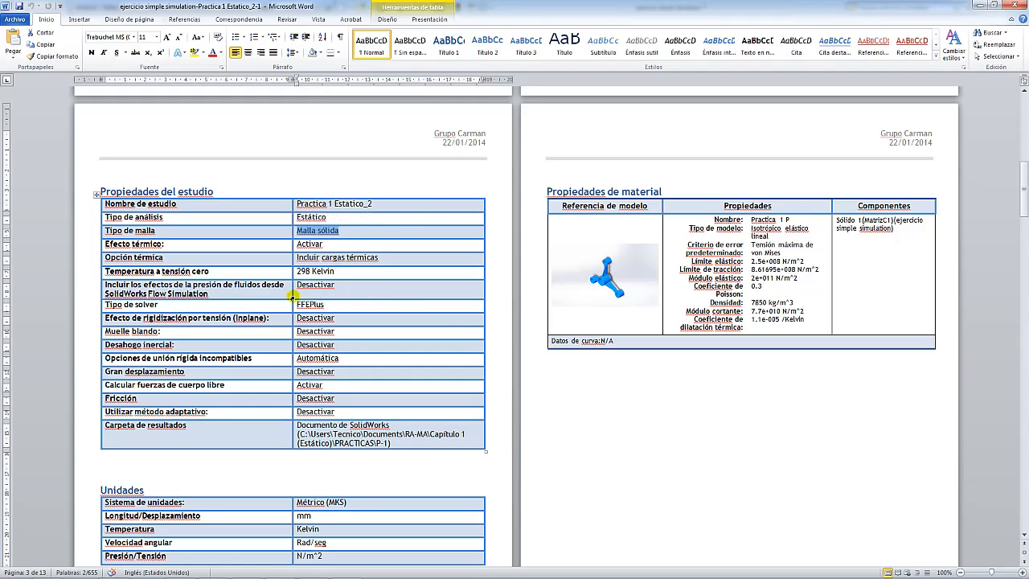
scroll(443, 347, down, 3)
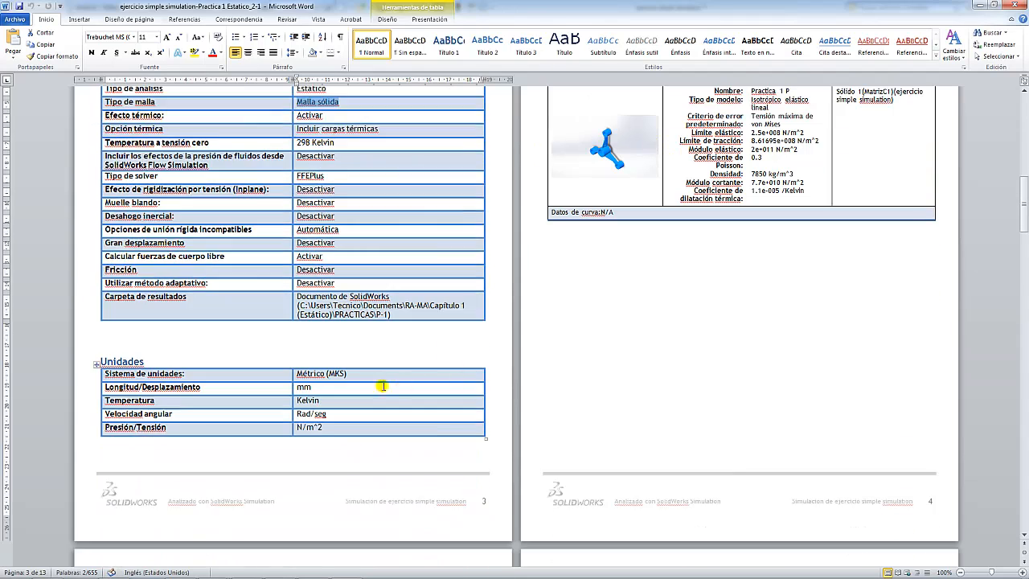
scroll(371, 404, up, 3)
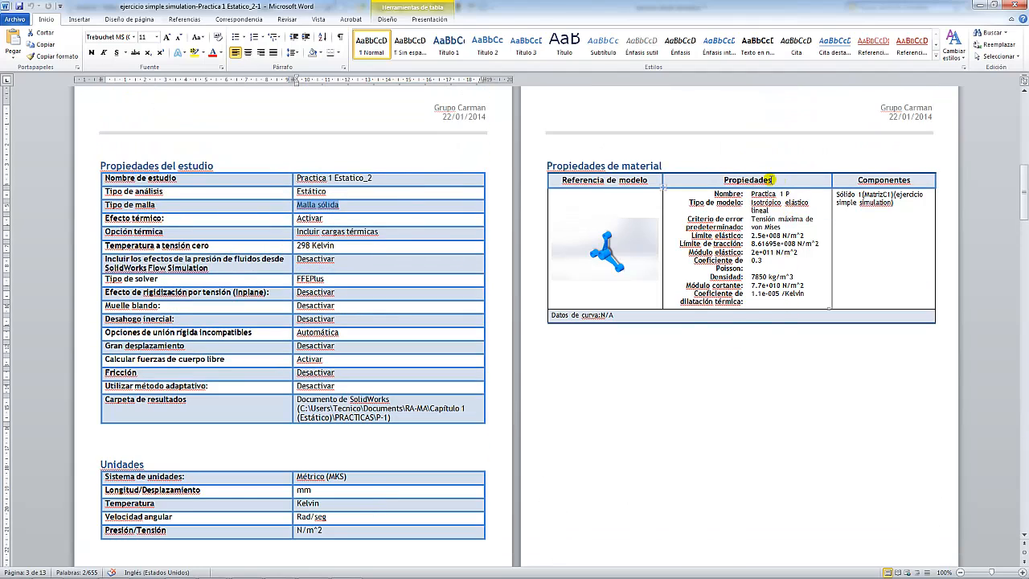
- Highlight material Practica 1 P, its Isotrópico elástico lineal model, von Mises criterion and tensile strength
double_click(787, 180)
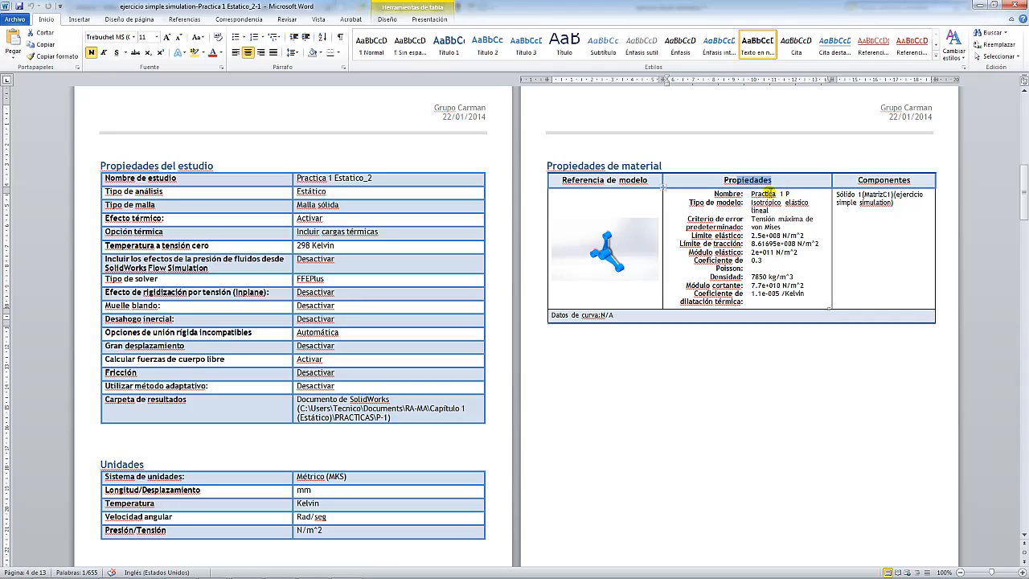
drag(790, 195, 761, 193)
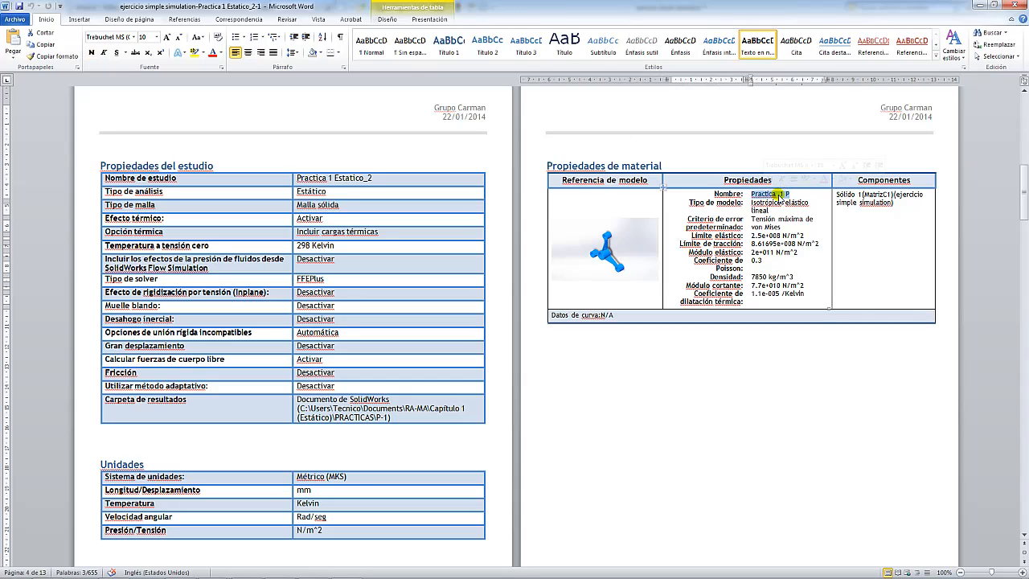
click(789, 200)
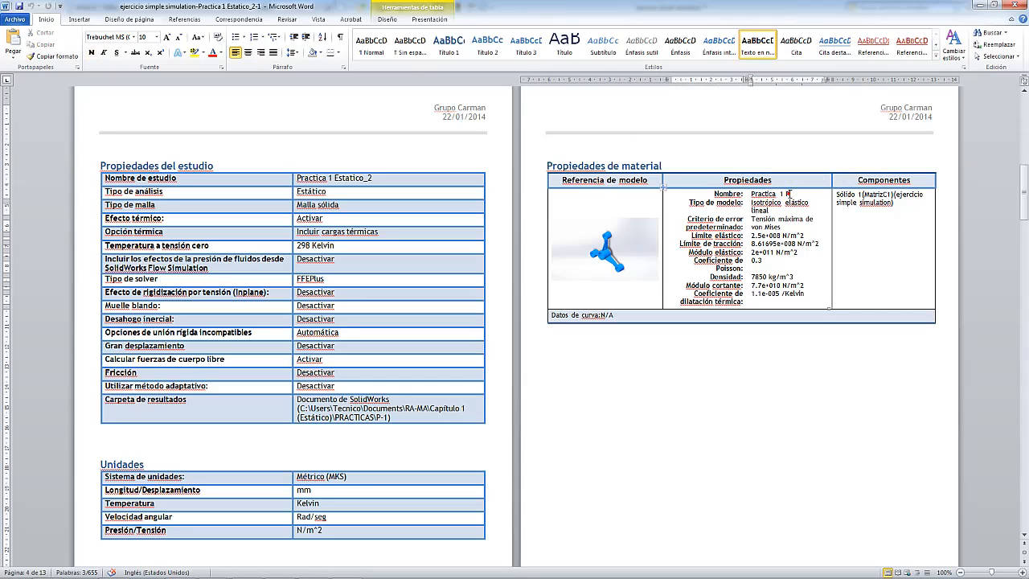
triple_click(777, 210)
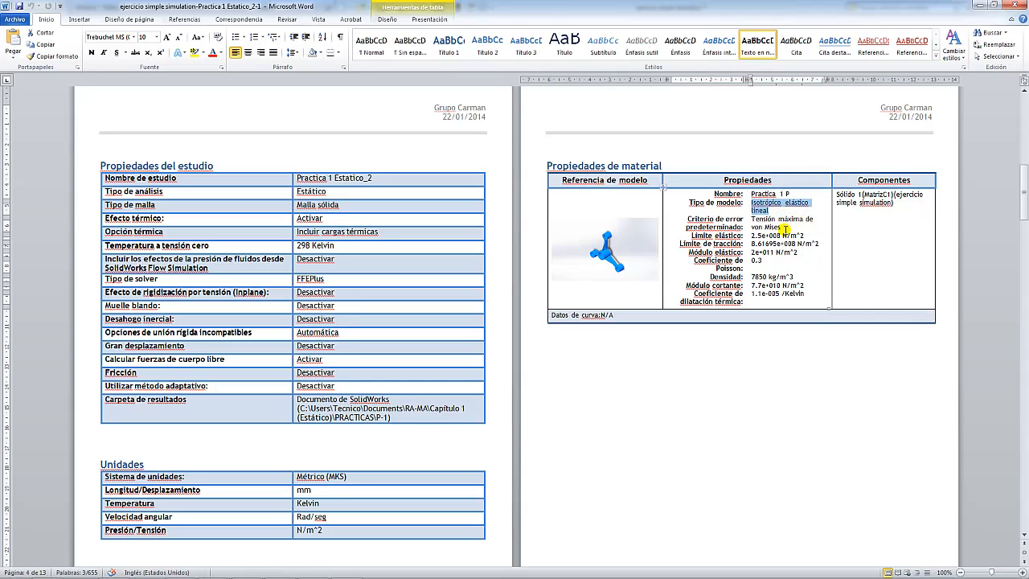
triple_click(776, 226)
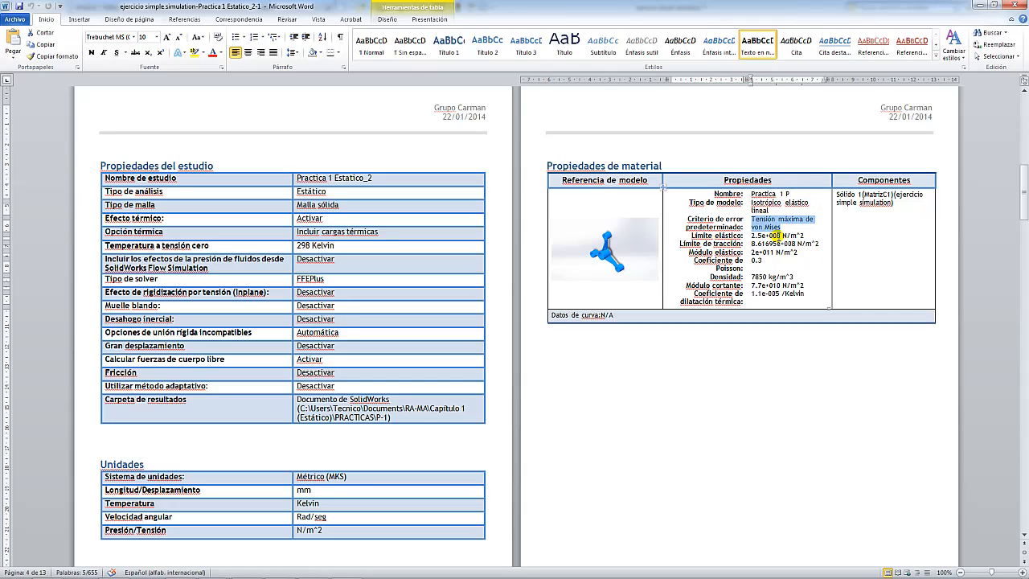
click(764, 243)
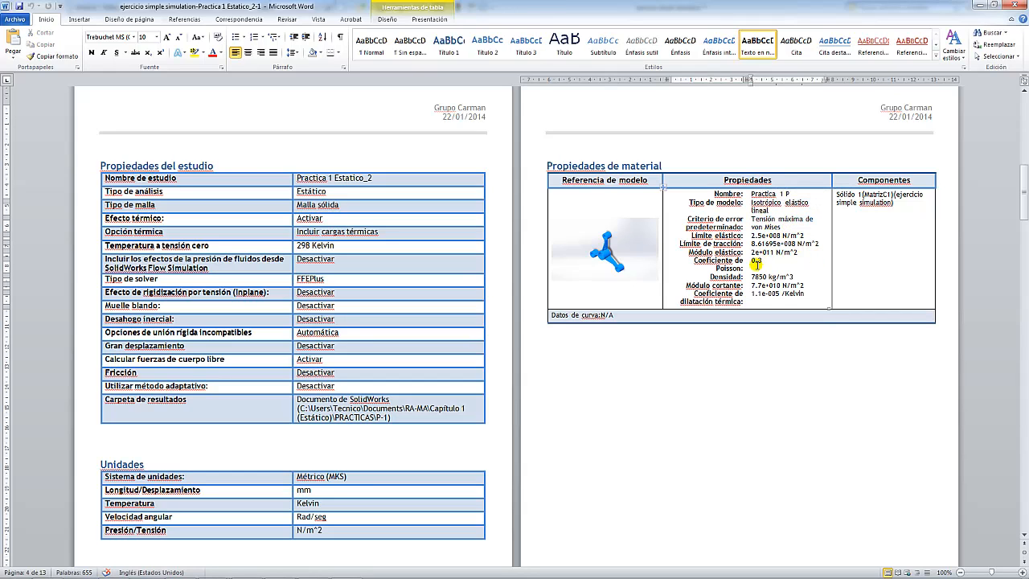
- Move down to the Cargas y sujeciones section of the report
scroll(776, 267, down, 1)
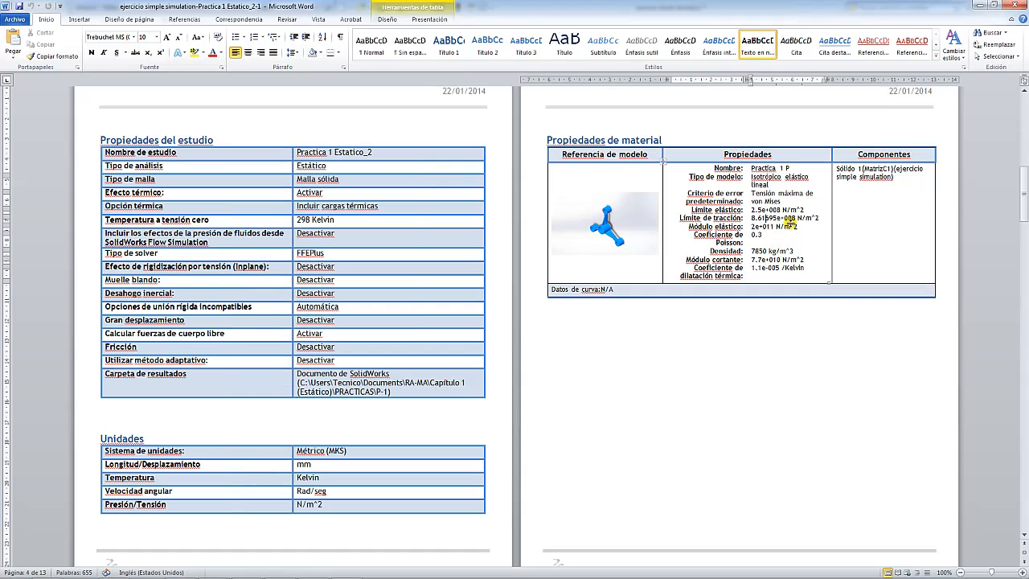
scroll(783, 222, down, 9)
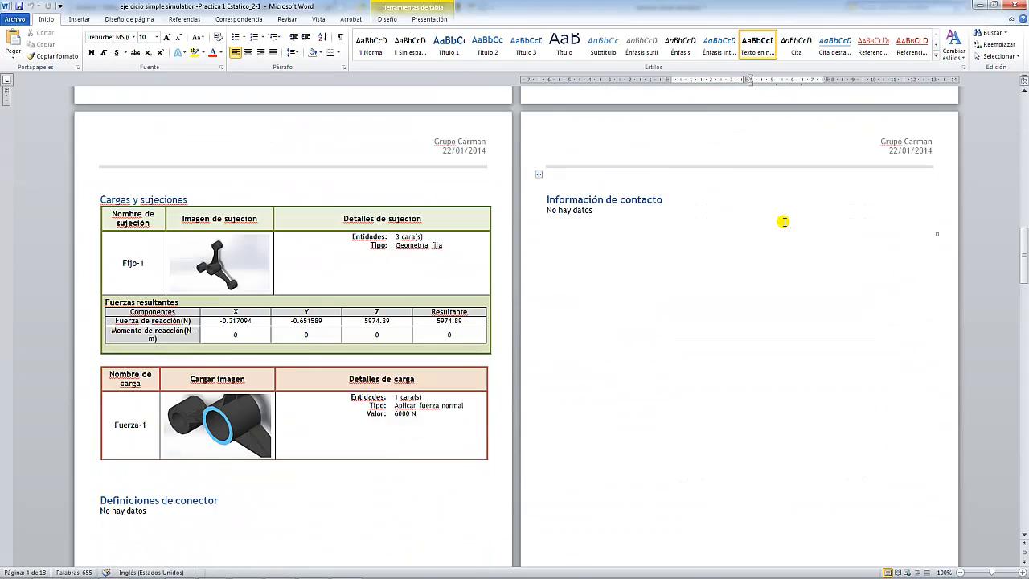
click(221, 193)
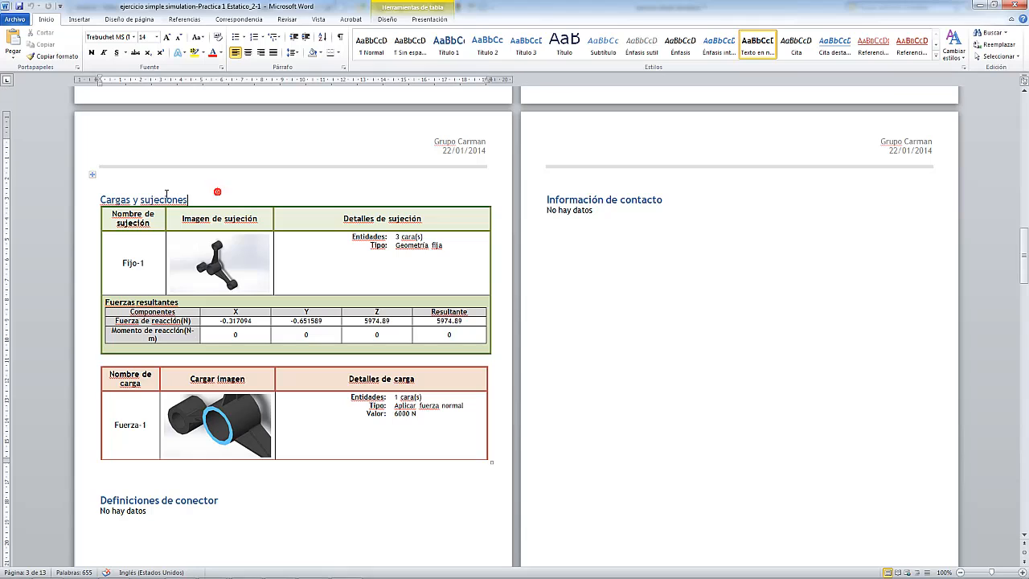